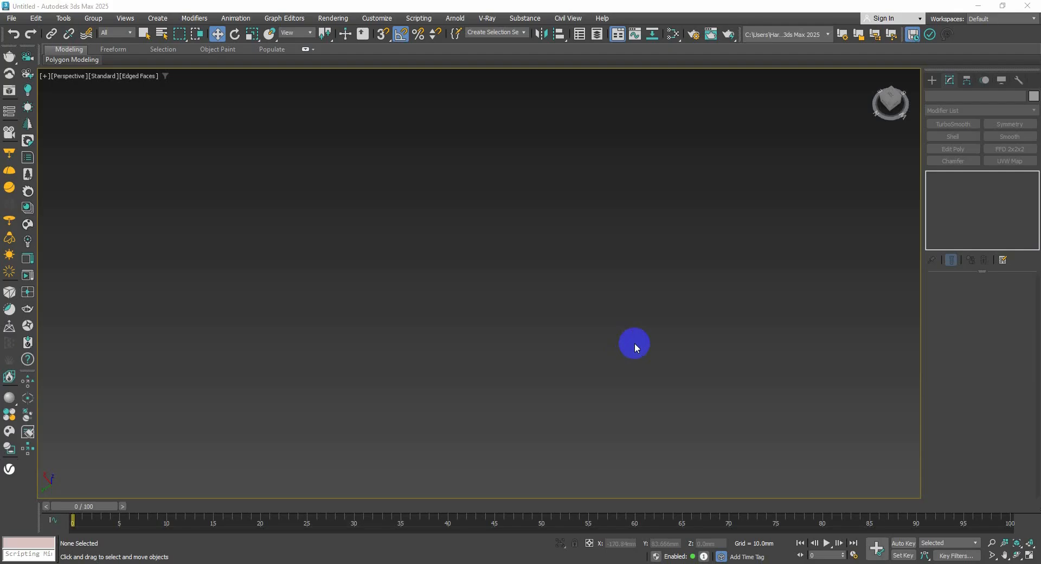
Create a cylinder on the ground grid near the origin, about 6.9 mm in radius and 107.7 mm high, with 120 height segments.
key("shift+z")
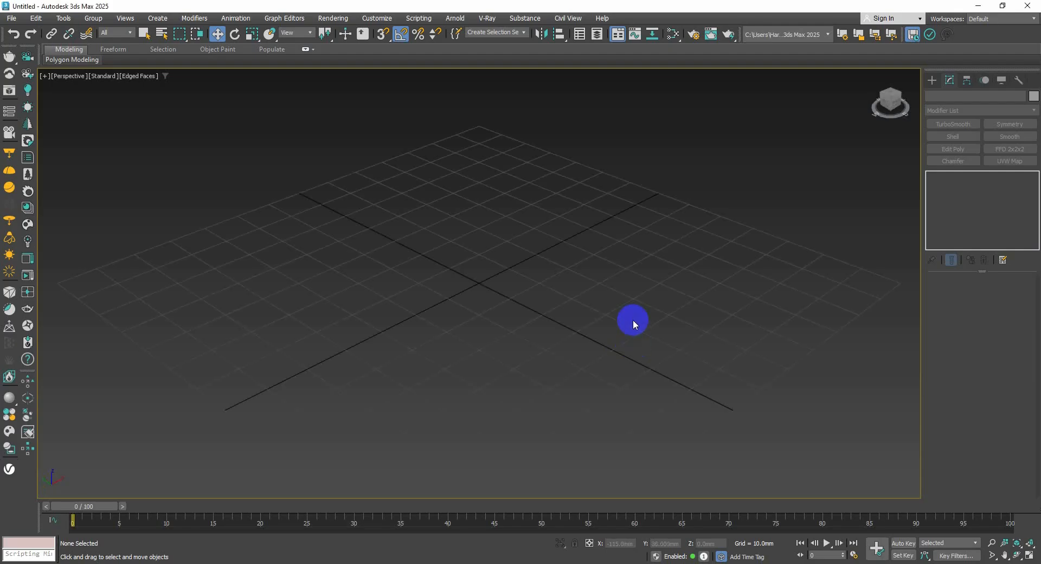
scroll(647, 301, "down", 5)
scroll(647, 301, "up", 5)
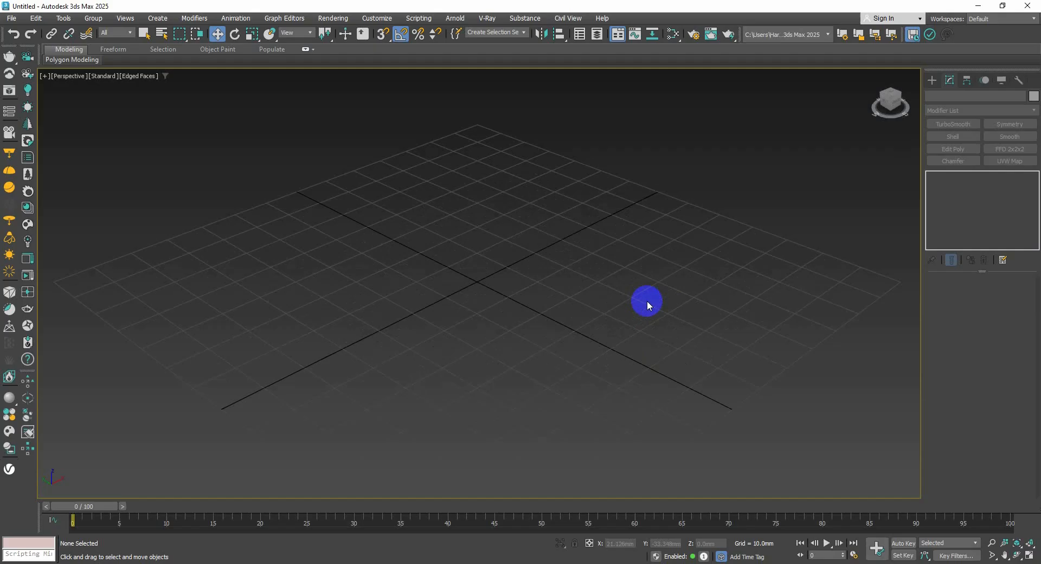
left_click(933, 81)
left_click(949, 181)
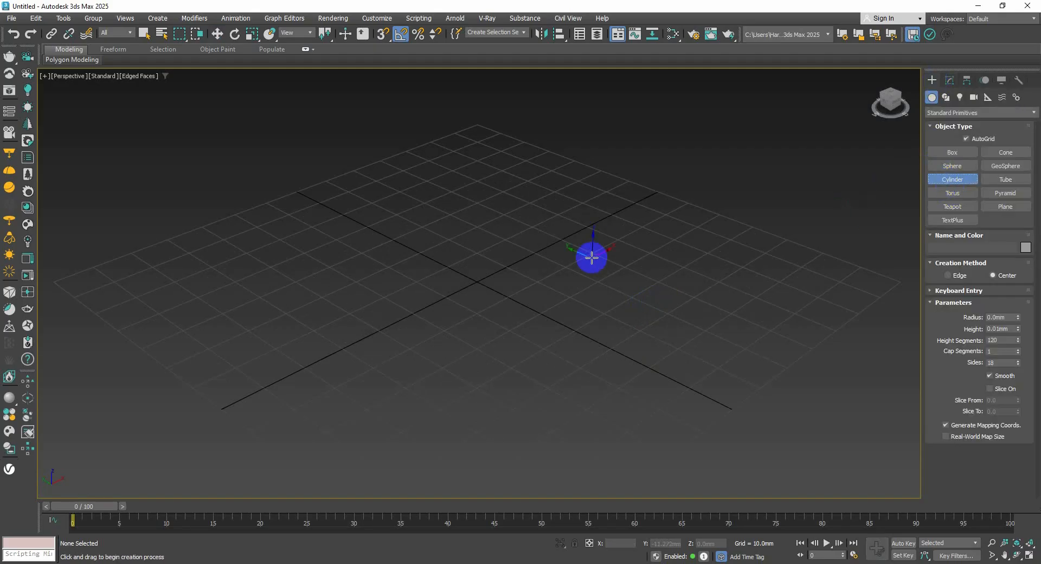
left_click_drag(528, 273, 540, 279)
left_click(541, 185)
scroll(552, 69, "down", 2)
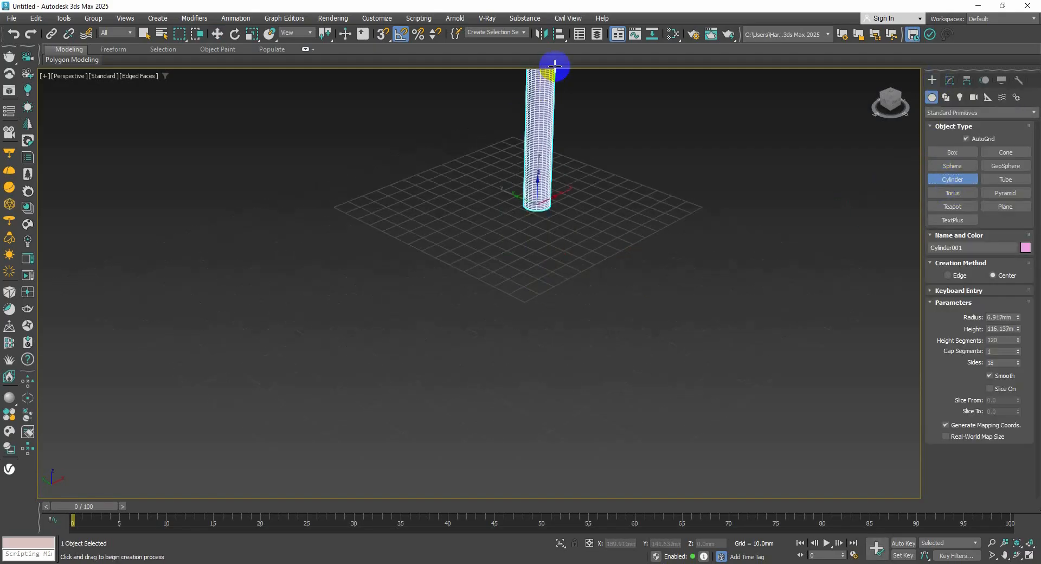
middle_click_drag(542, 109, 544, 191)
left_click(522, 81)
right_click(532, 155)
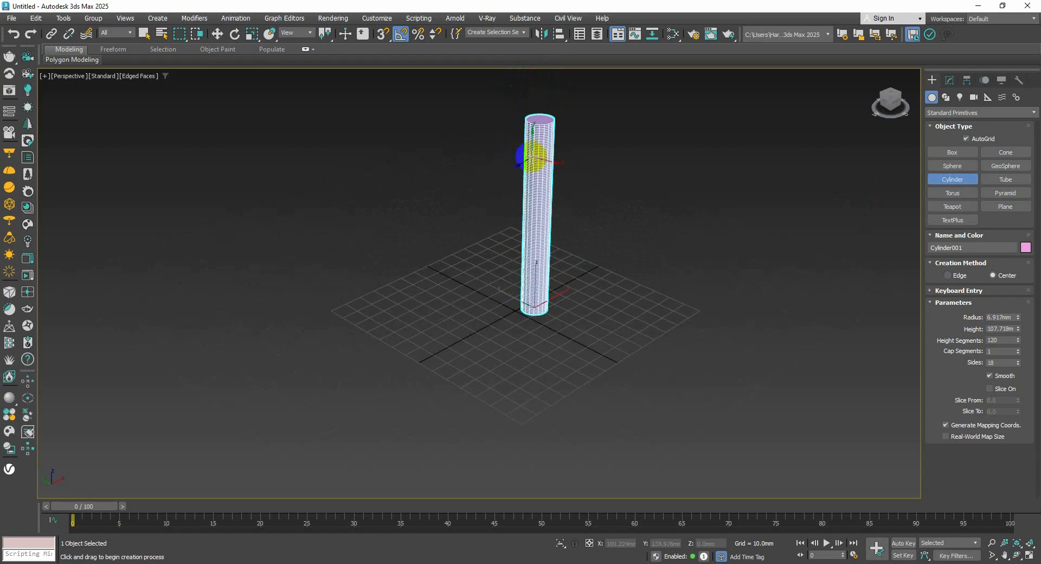
Open the cylinder's modification settings and examine its shape and segmentation from several angles.
left_click(950, 81)
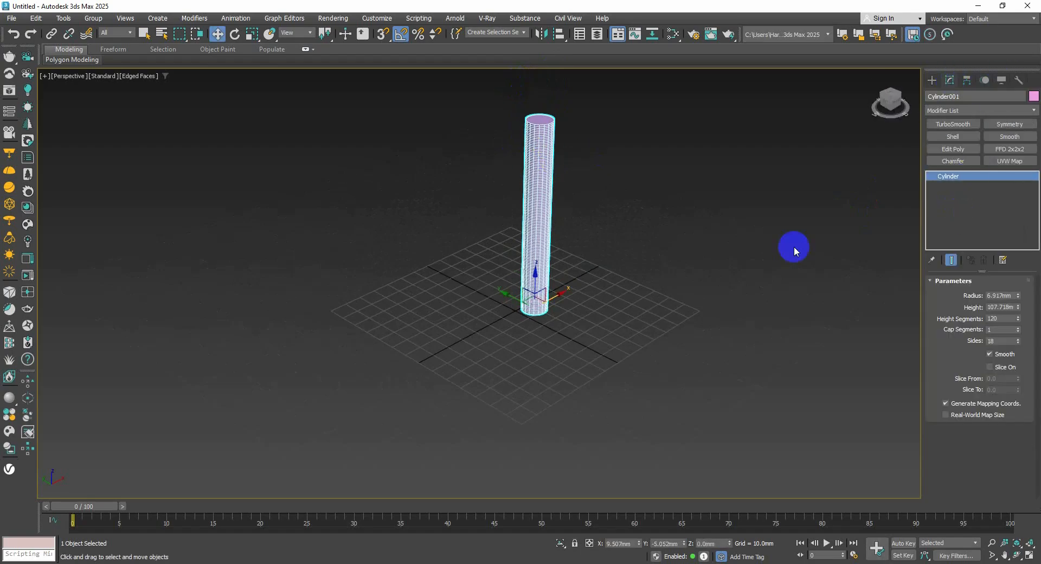
middle_click_drag(700, 255, 650, 258, "alt")
scroll(649, 258, "up", 2)
scroll(553, 287, "down", 2)
middle_click_drag(559, 290, 590, 308)
scroll(590, 308, "up", 2)
scroll(591, 313, "down", 2)
scroll(570, 293, "up", 2)
scroll(575, 303, "down", 2)
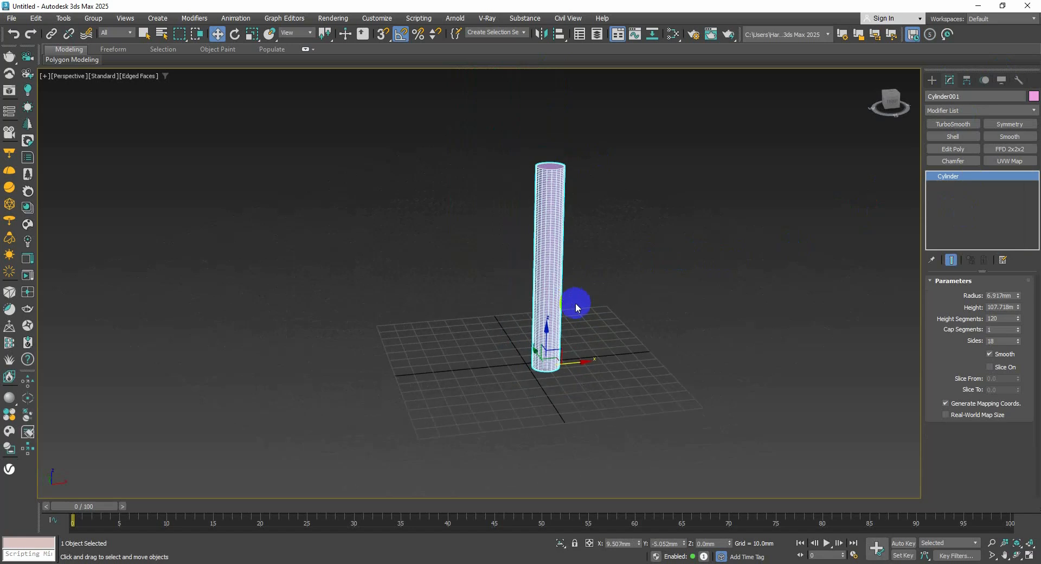
middle_click_drag(787, 396, 799, 409)
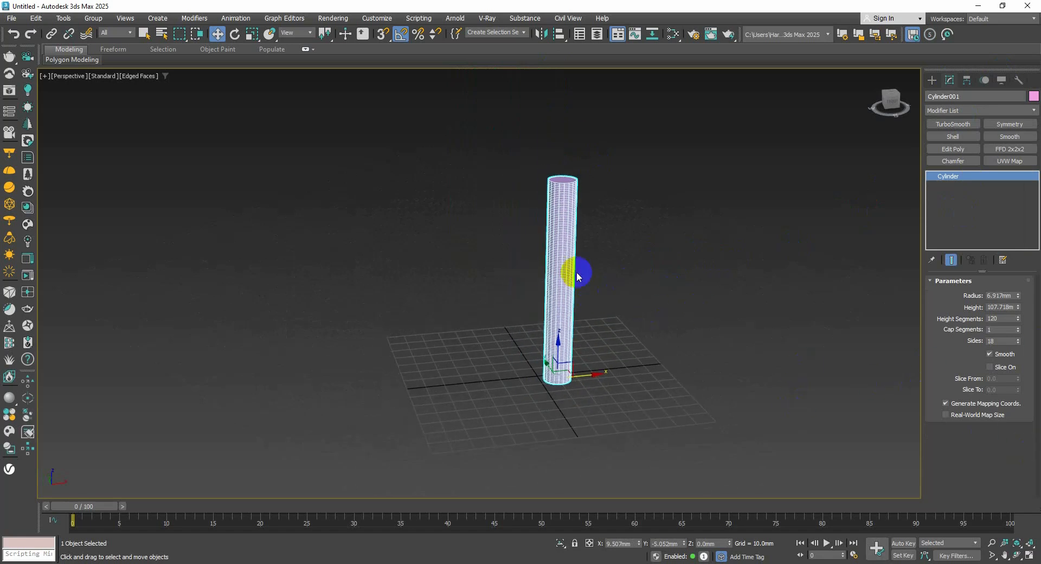
Apply a Bend modifier to the cylinder.
scroll(561, 276, "up", 2)
left_click(964, 111)
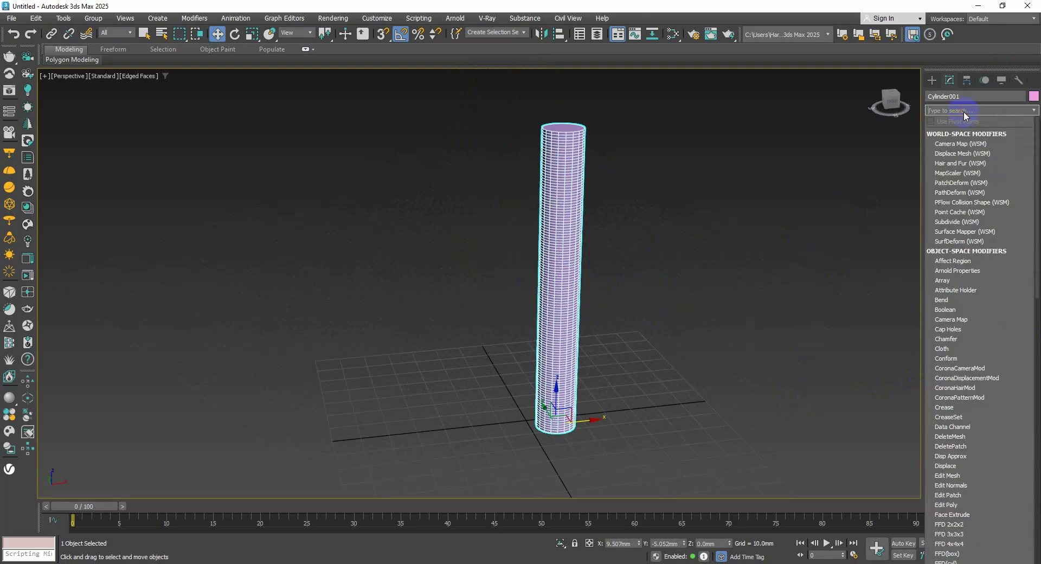
left_click(951, 300)
scroll(636, 295, "down", 3)
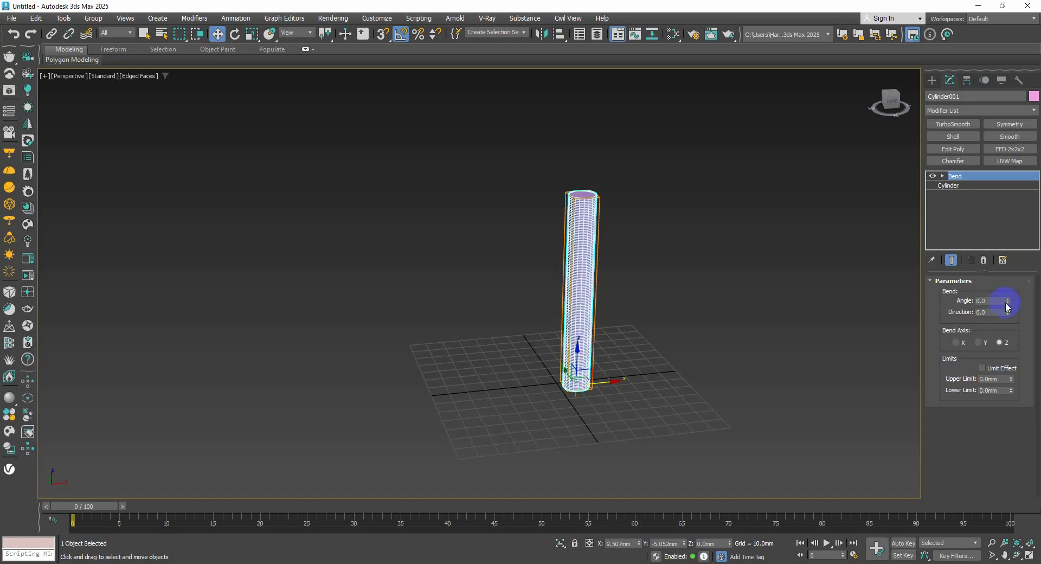
Try a bend angle of about -19.5 degrees, check it from another side, and set the angle to 45 degrees.
mouse_move(1008, 305)
left_mouse_down()
mouse_move(997, 239)
mouse_move(1025, 376)
mouse_move(1004, 341)
mouse_move(1010, 324)
left_mouse_up()
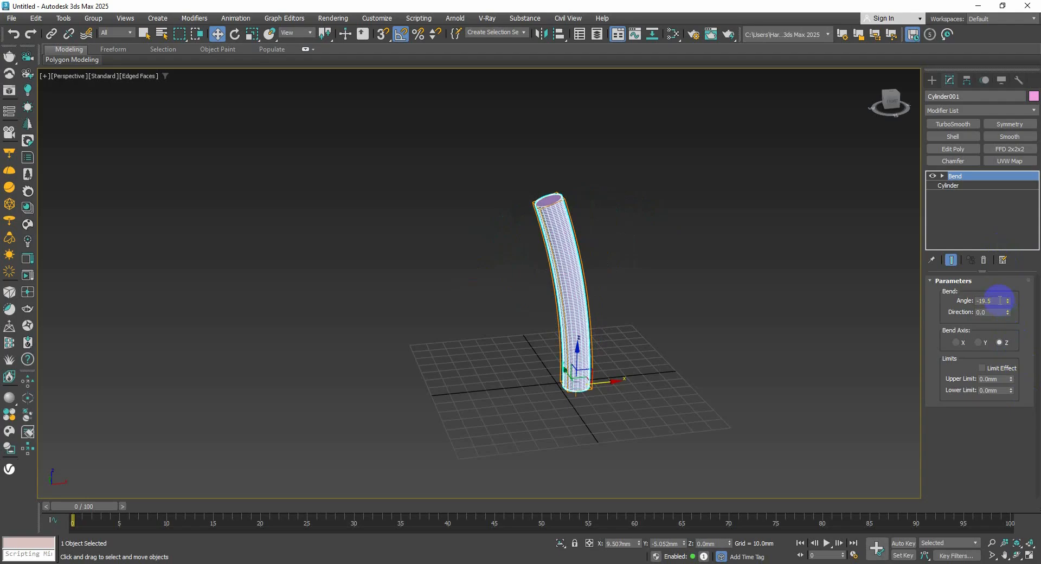
double_click(1000, 300)
middle_click_drag(652, 314, 766, 317, "alt")
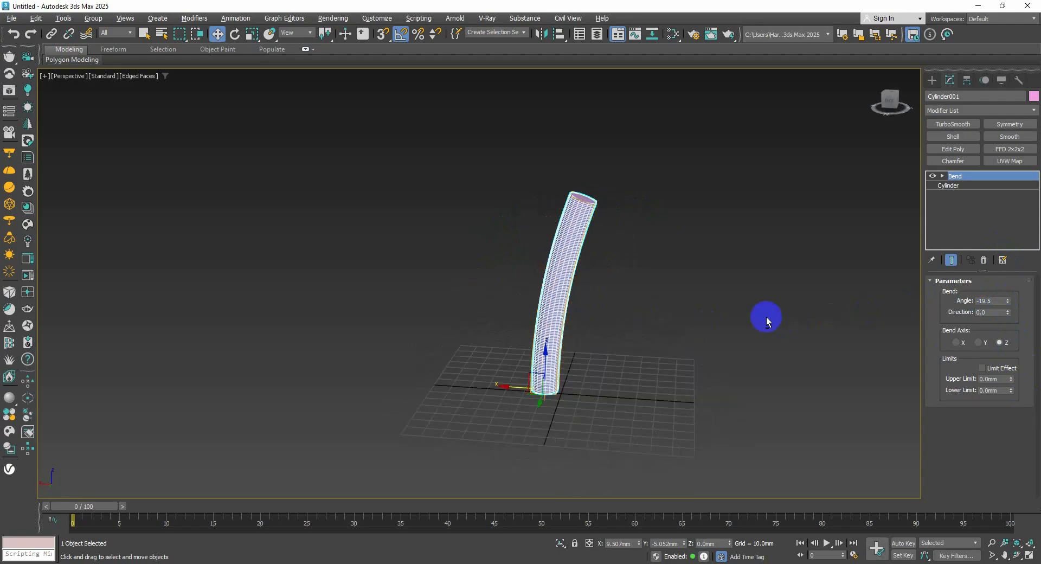
double_click(1001, 301)
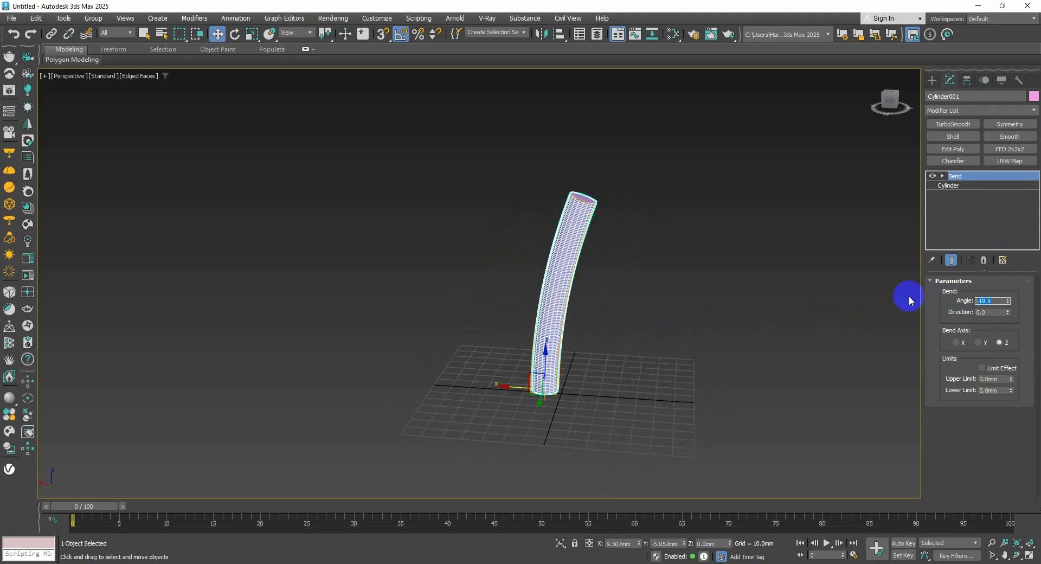
type("45")
key("Return")
middle_click_drag(577, 288, 685, 272)
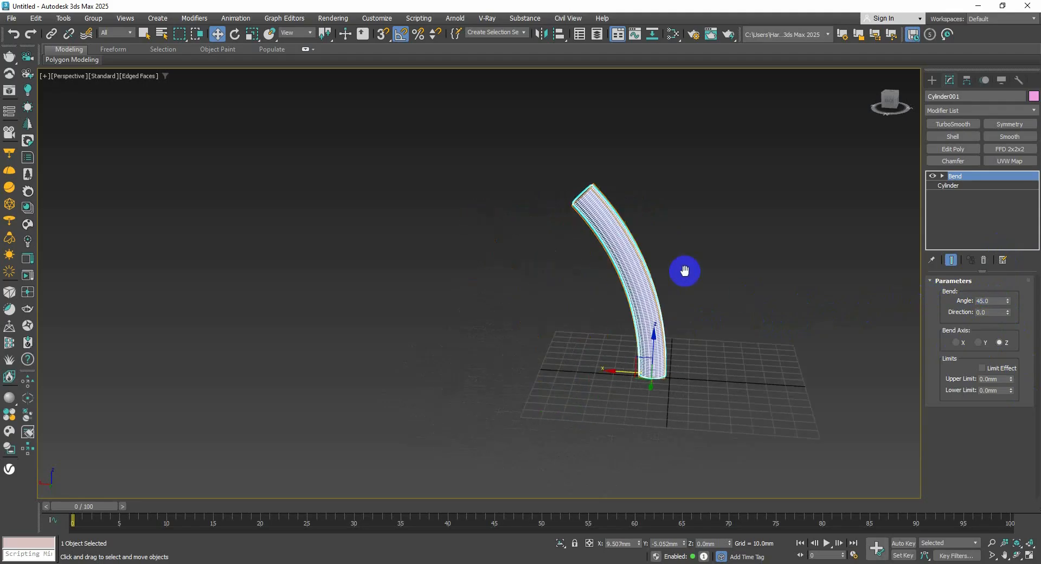
Try bend angles of 90, 180 and 360 degrees in turn and inspect the cylinder.
double_click(982, 301)
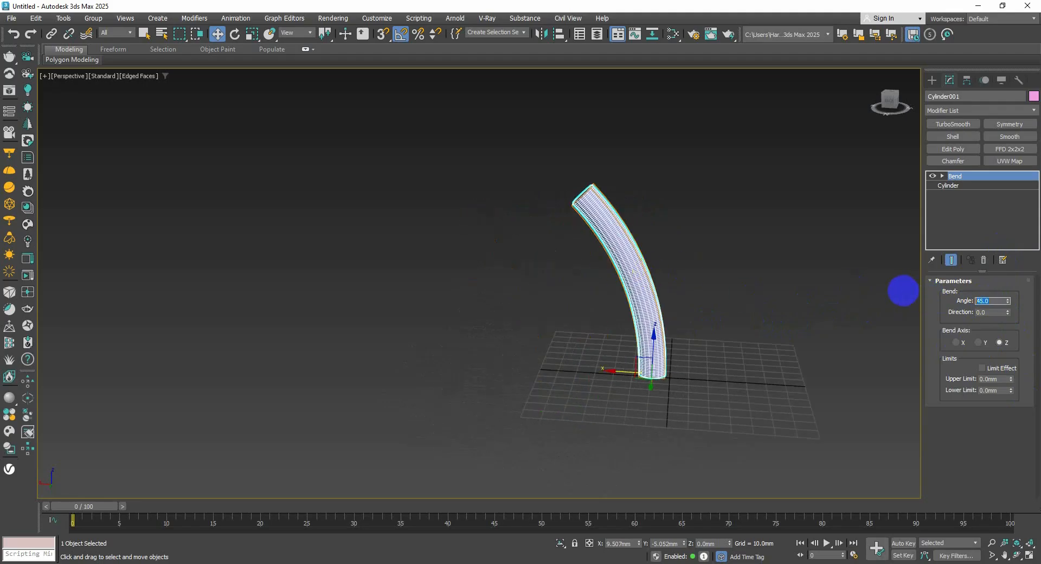
type("90")
key("Return")
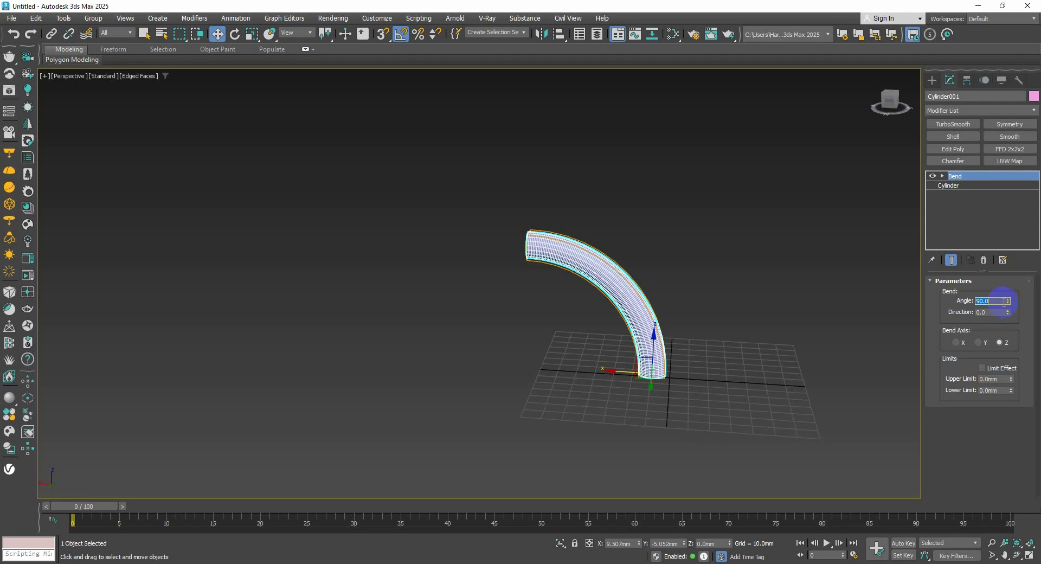
type("180")
key("Return")
type("360")
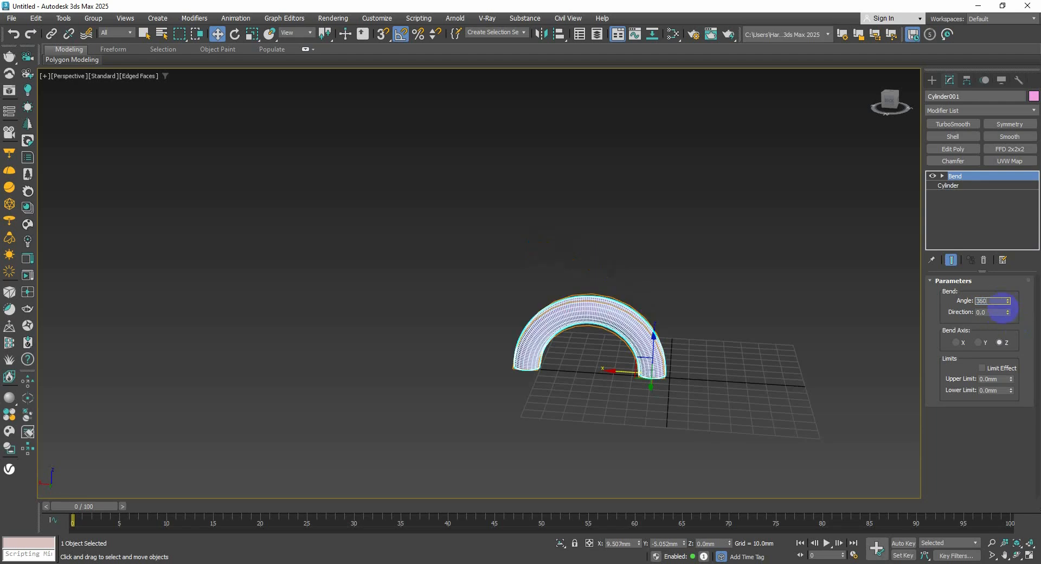
key("Return")
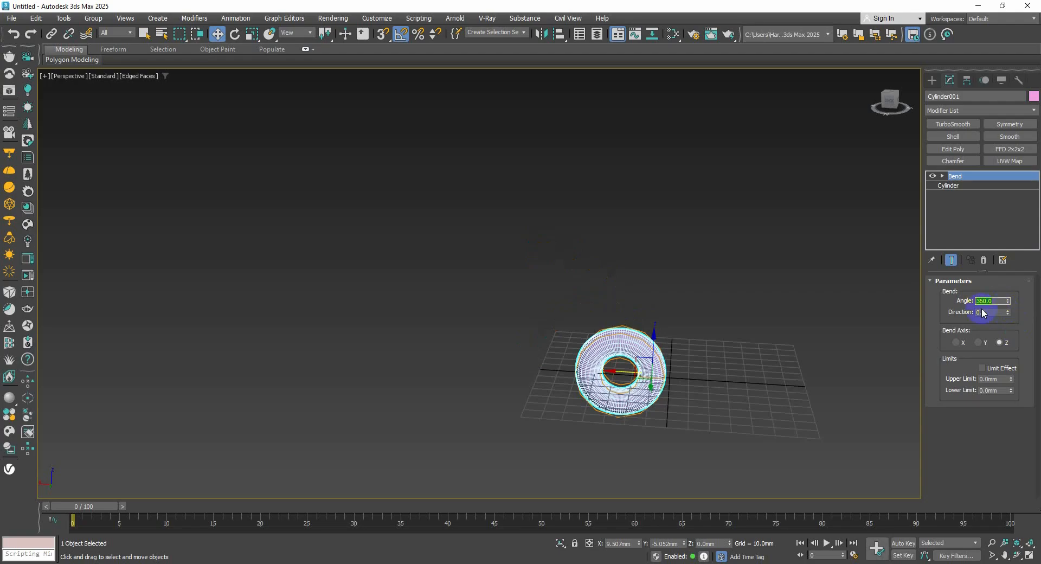
scroll(682, 362, "up", 2)
middle_click_drag(681, 363, 650, 300)
scroll(621, 296, "up", 4)
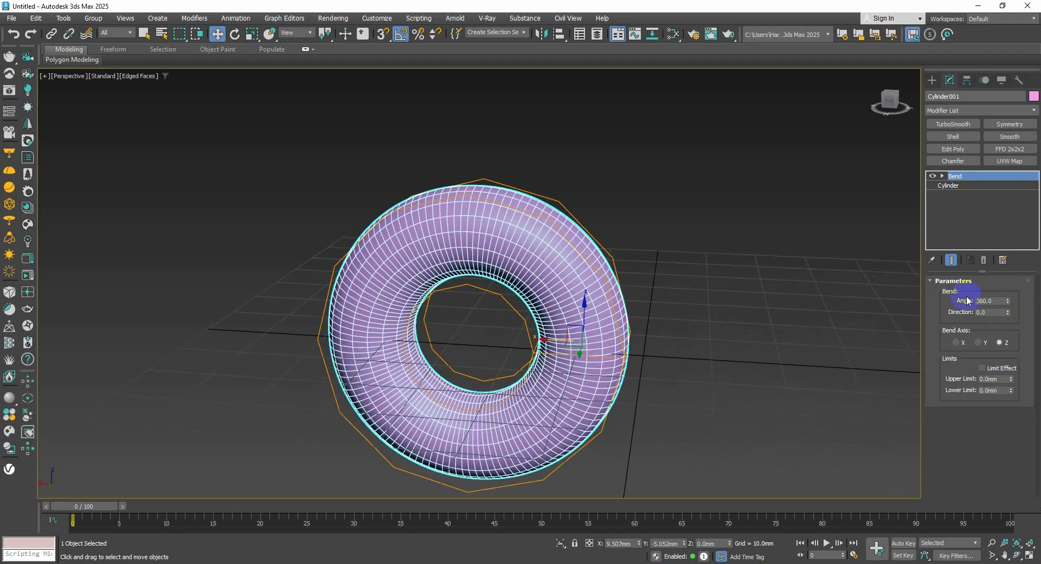
Reduce the bend angle interactively and set it to 90 degrees.
left_click_drag(1007, 302, 1007, 514)
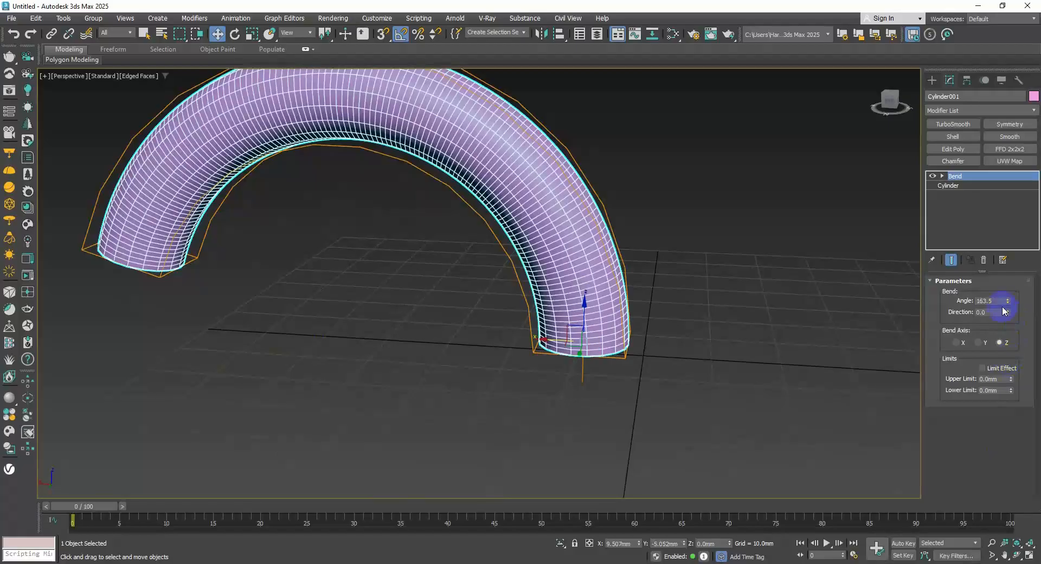
type("90")
key("Return")
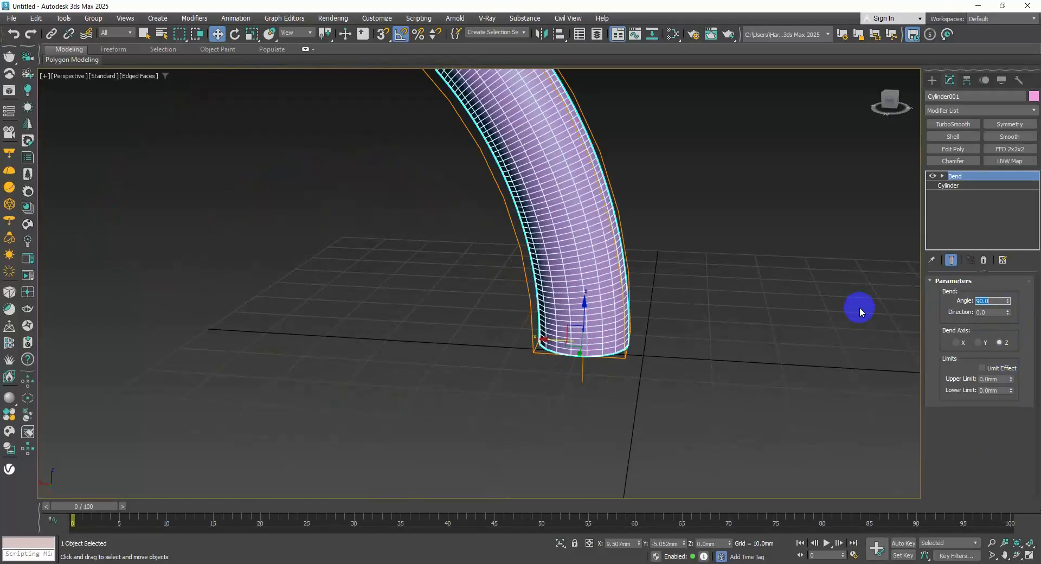
scroll(580, 336, "down", 3)
middle_click_drag(581, 337, 622, 309)
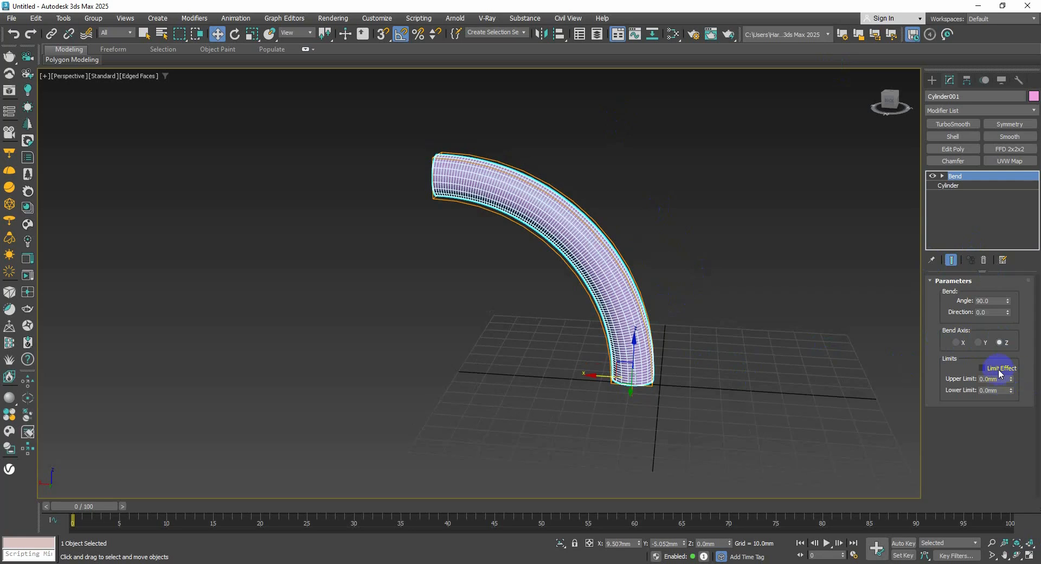
Enable the Bend modifier's Limit Effect and raise the upper limit to 49 mm.
left_click(999, 372)
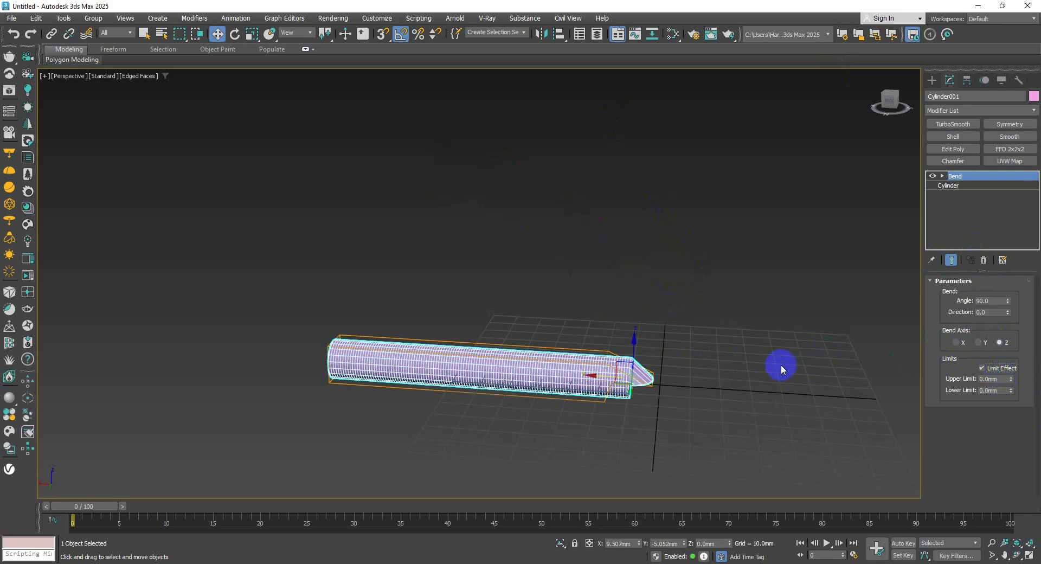
scroll(670, 382, "up", 5)
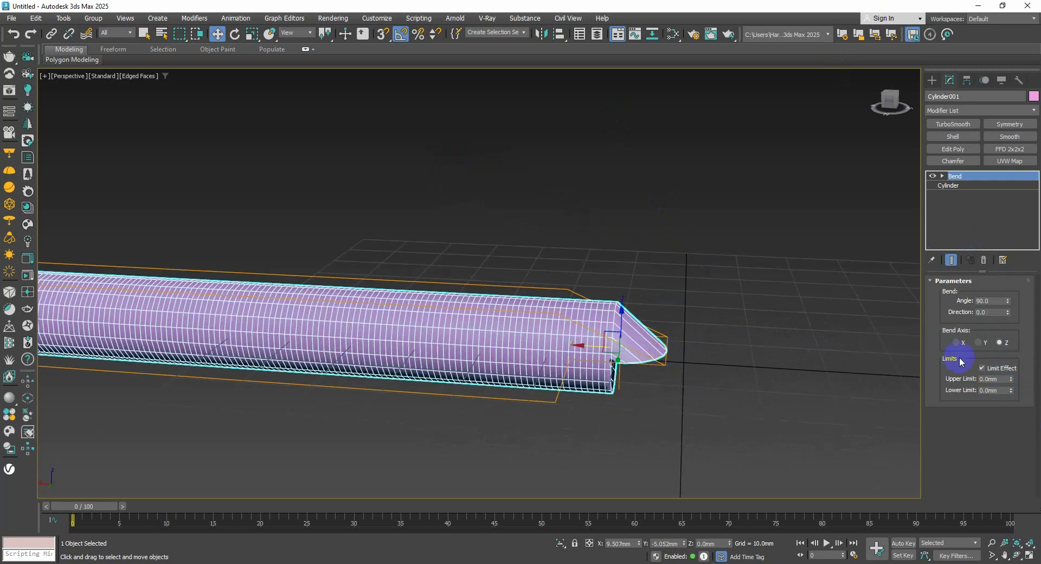
mouse_move(744, 340)
middle_mouse_down()
mouse_move(809, 328)
mouse_move(744, 347)
middle_mouse_up()
scroll(795, 332, "down", 3)
scroll(808, 327, "down", 2)
scroll(744, 347, "up", 5)
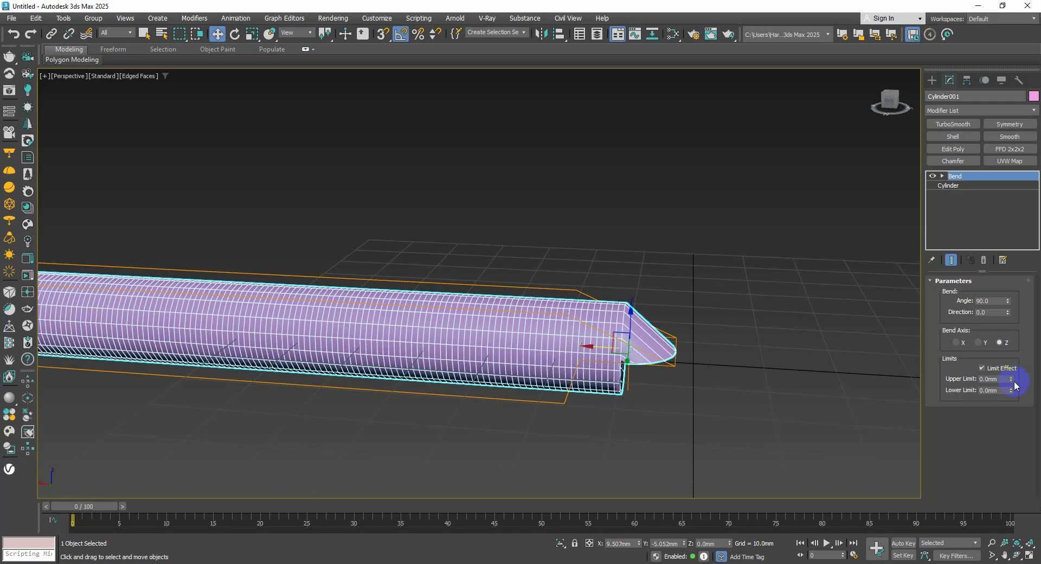
left_click_drag(1013, 384, 846, 521)
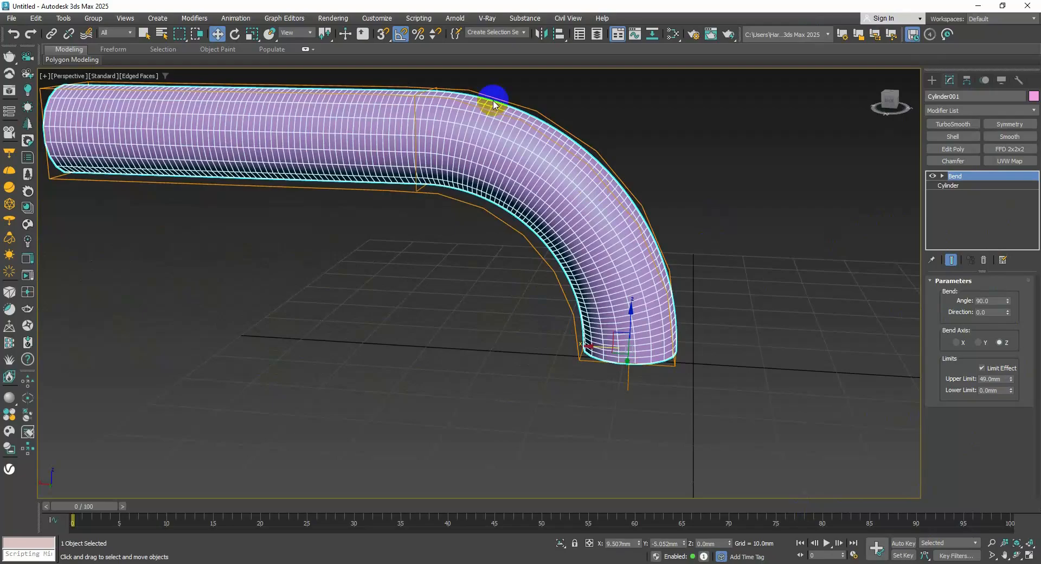
middle_click_drag(490, 98, 481, 220)
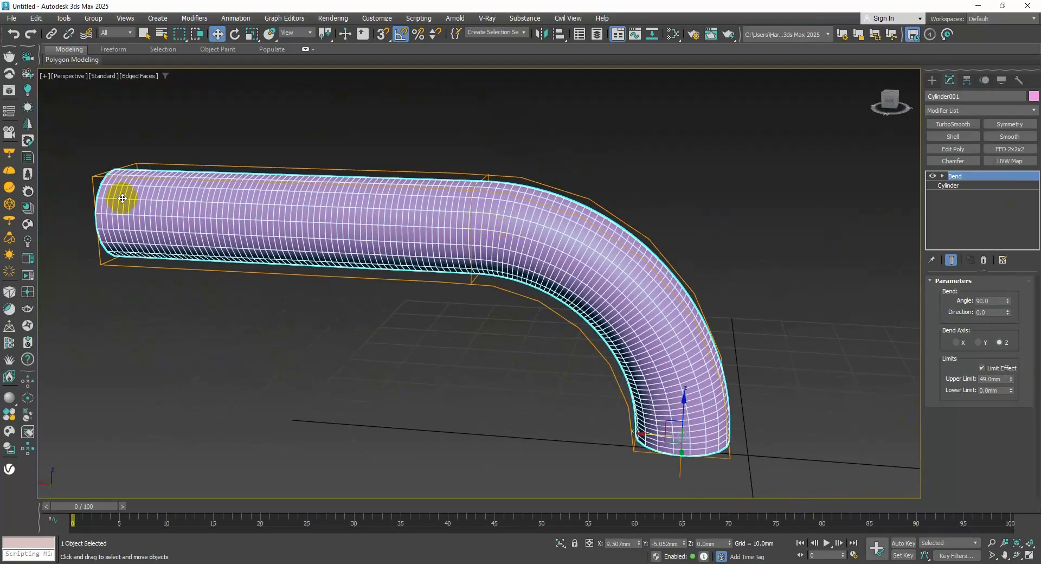
scroll(433, 214, "down", 3)
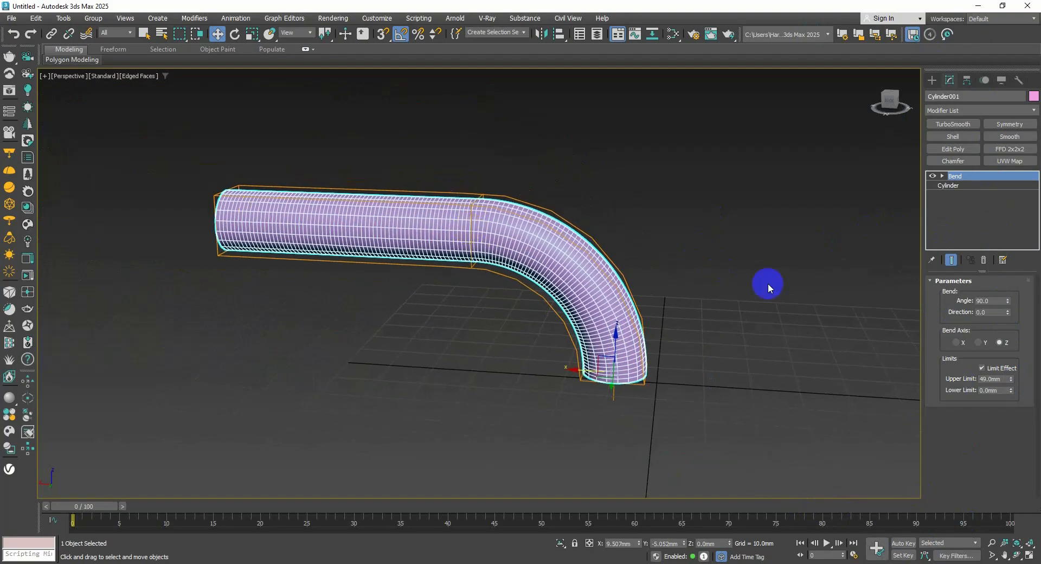
Try adjusting the Bend modifier's lower limit and reset it to 0 mm.
mouse_move(1010, 379)
left_mouse_down()
mouse_move(1012, 367)
mouse_move(1011, 380)
left_mouse_up()
mouse_move(1011, 391)
left_mouse_down()
mouse_move(1011, 459)
mouse_move(1012, 82)
mouse_move(945, 475)
mouse_move(751, 202)
mouse_move(623, 361)
mouse_move(555, 530)
mouse_move(778, 175)
mouse_move(1009, 423)
mouse_move(1008, 395)
mouse_move(1009, 495)
mouse_move(1017, 407)
left_mouse_up()
right_click(1012, 391)
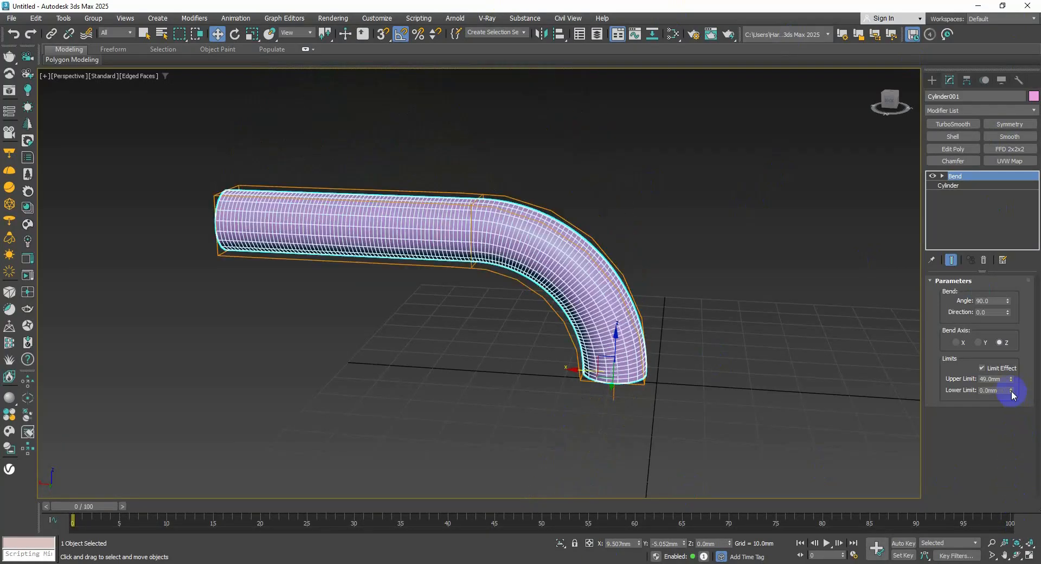
left_click(611, 349)
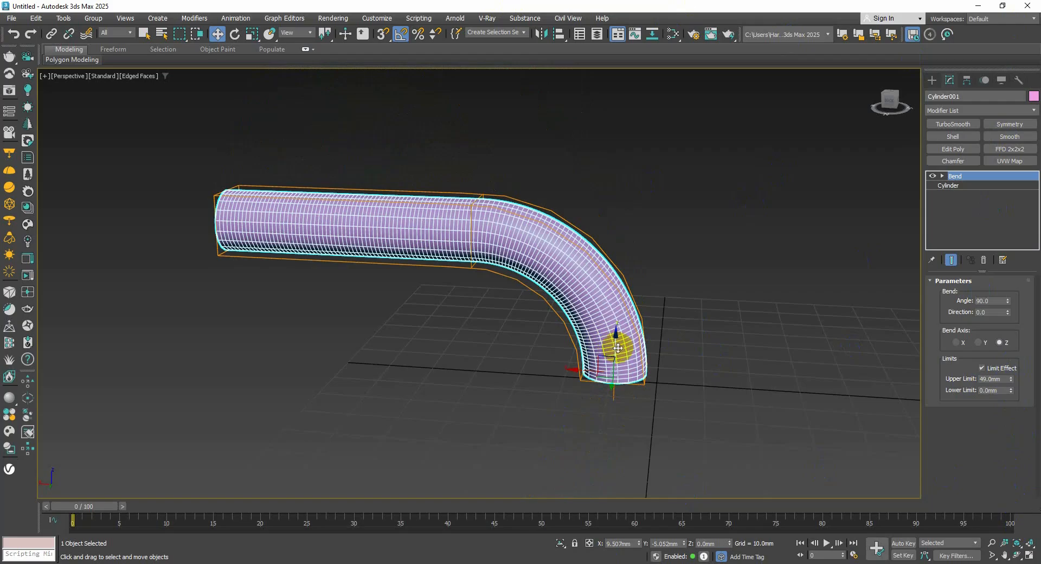
Move the Bend modifier's gizmo up and sideways away from the cylinder, to about X 56.3 mm and Z 32.3 mm.
scroll(707, 288, "down", 4)
scroll(701, 291, "down", 2)
scroll(700, 291, "up", 5)
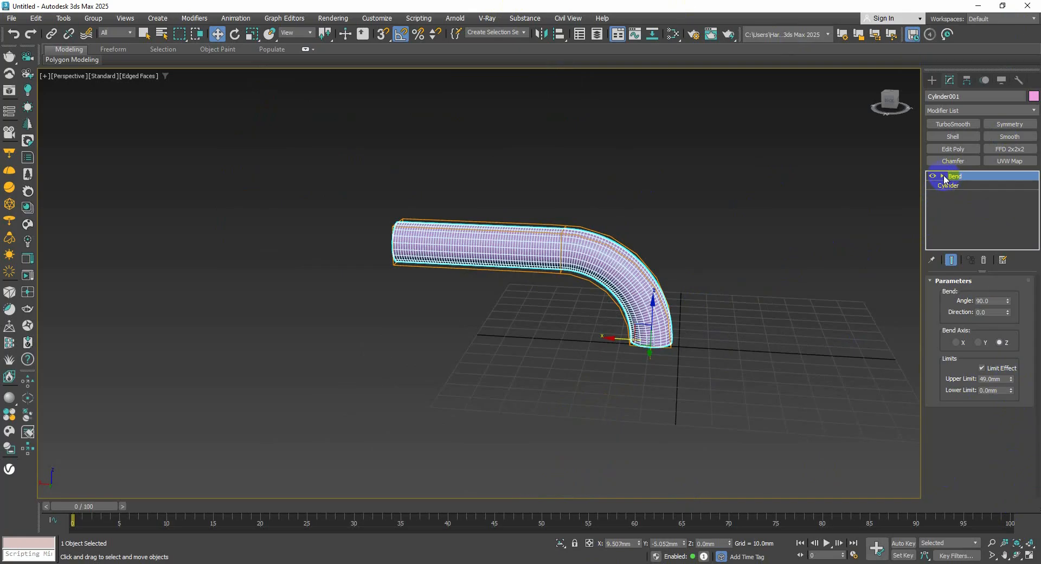
left_click(943, 176)
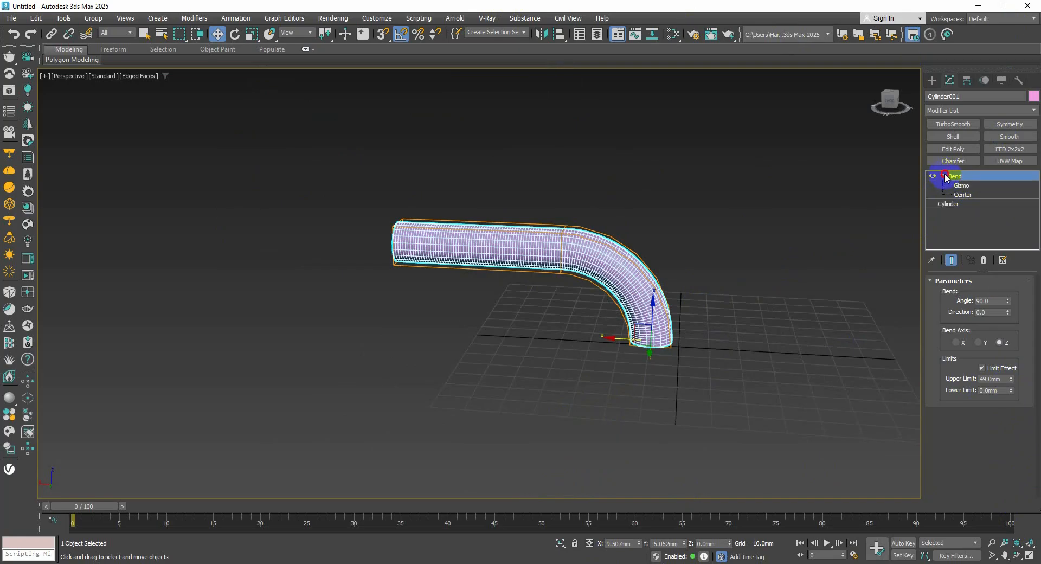
left_click(961, 186)
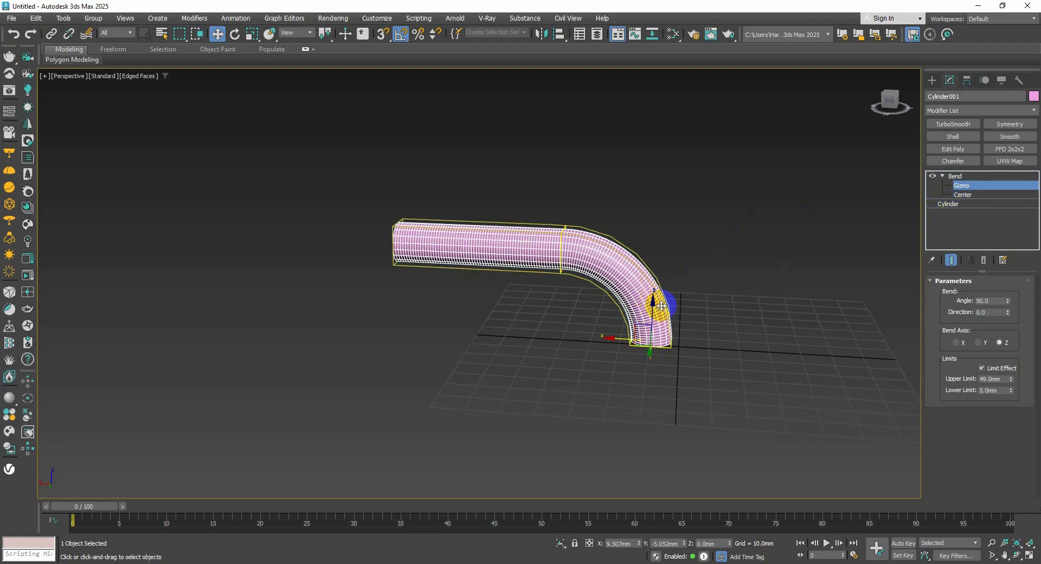
left_click_drag(653, 307, 548, 232)
scroll(553, 249, "down", 3)
scroll(553, 248, "up", 2)
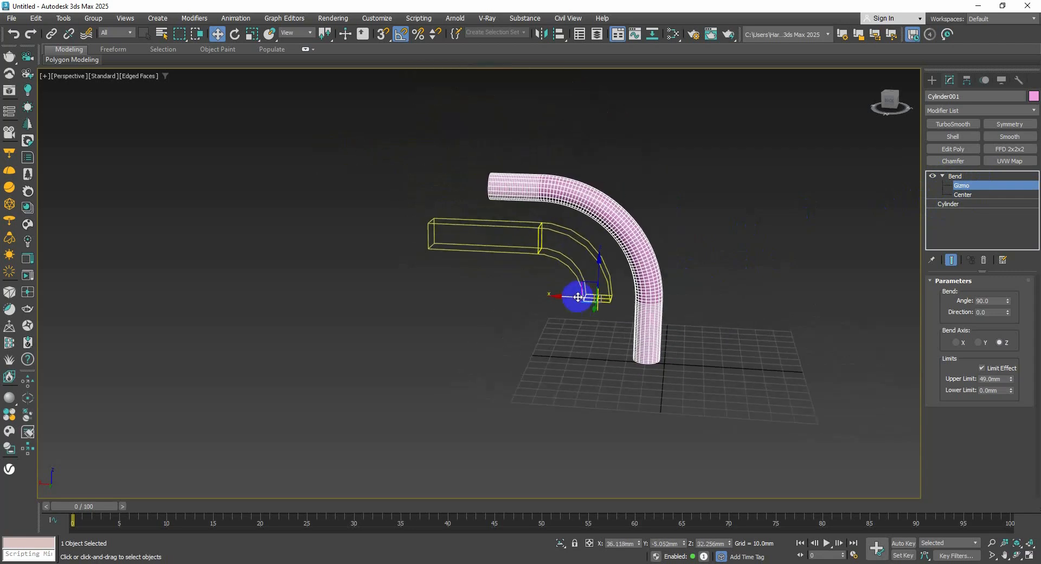
left_click_drag(576, 296, 532, 295)
scroll(581, 279, "up", 3)
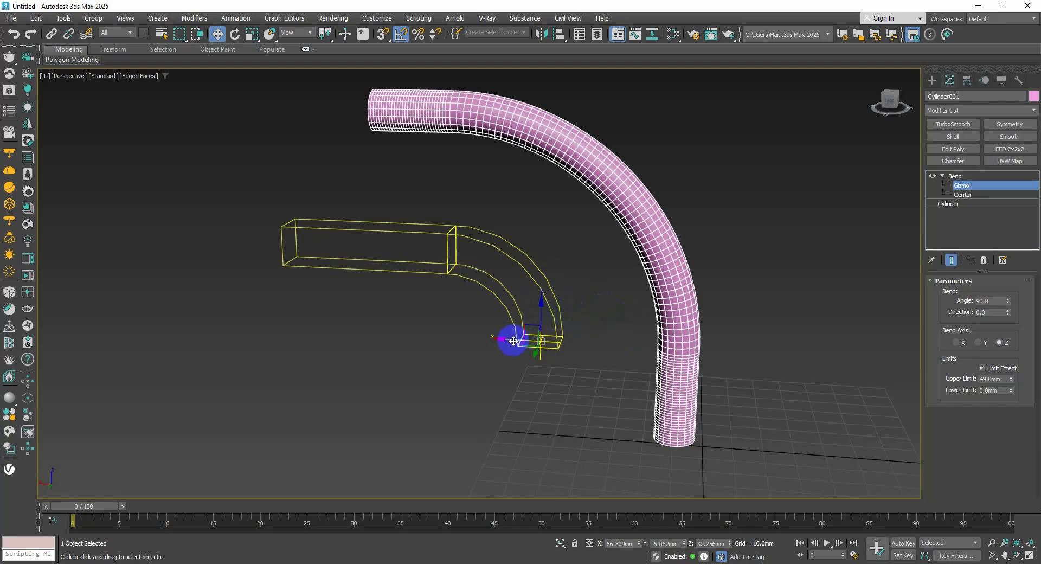
Move the Bend modifier's gizmo beside the cylinder, trying different heights and leaving it at about X -12.4 mm and Z 20 mm.
left_click_drag(513, 340, 713, 362)
scroll(676, 365, "up", 2)
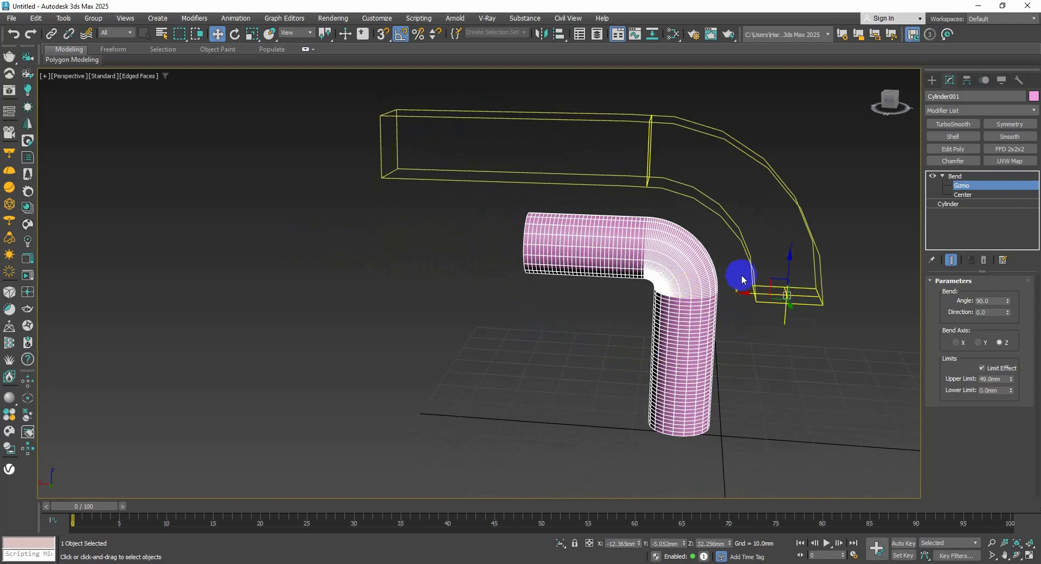
left_click_drag(788, 264, 793, 202)
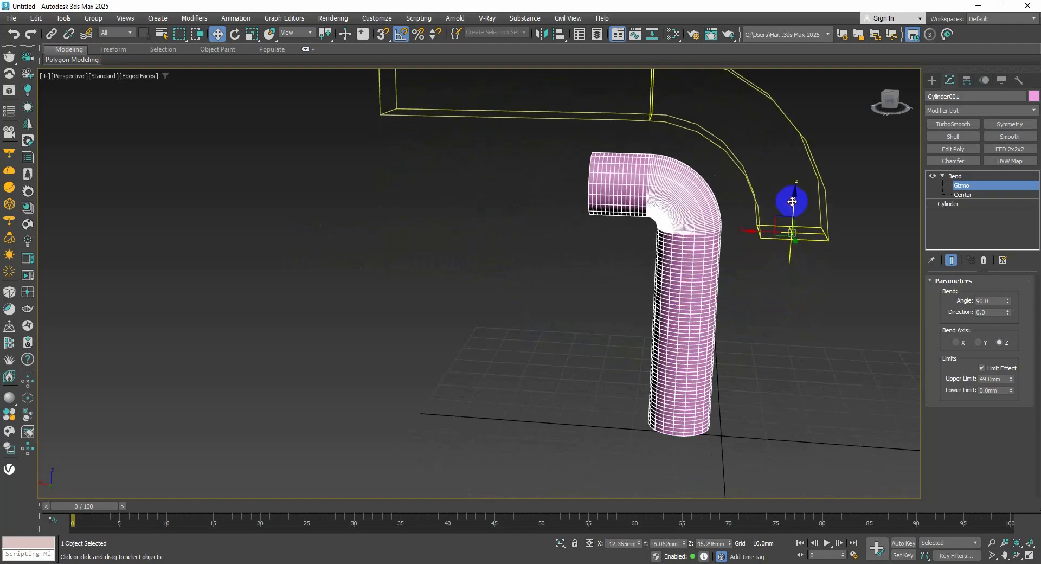
middle_click_drag(759, 235, 685, 267)
left_click_drag(717, 239, 716, 355)
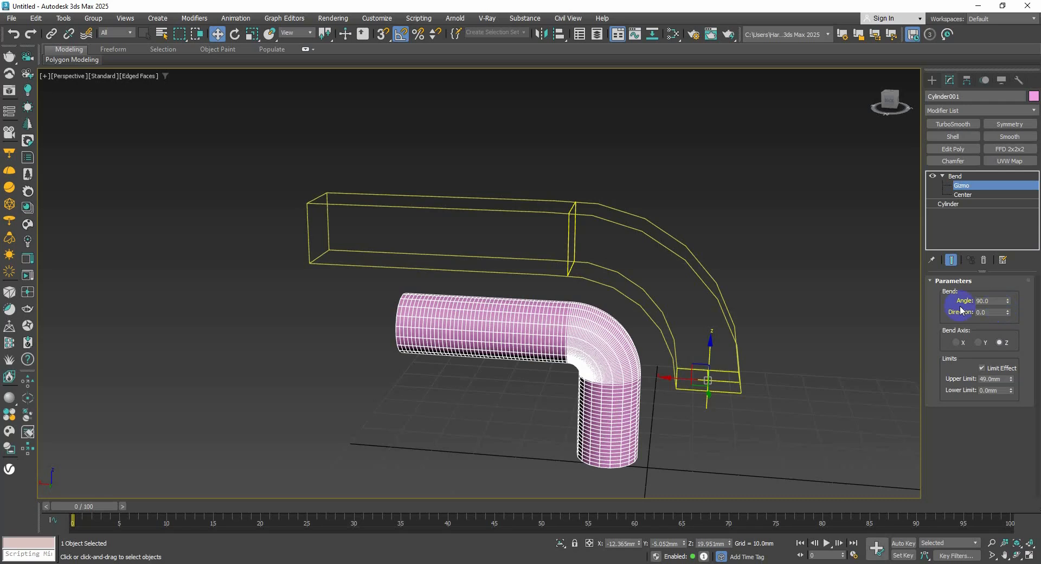
middle_click_drag(705, 325, 688, 284)
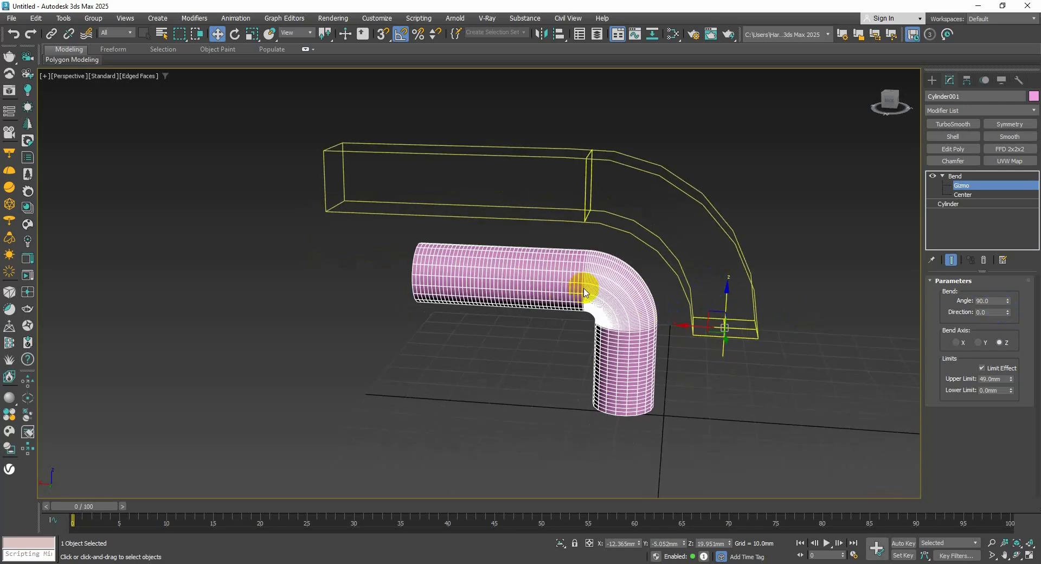
Lengthen the base cylinder by raising its height to about 268 mm.
left_click(954, 205)
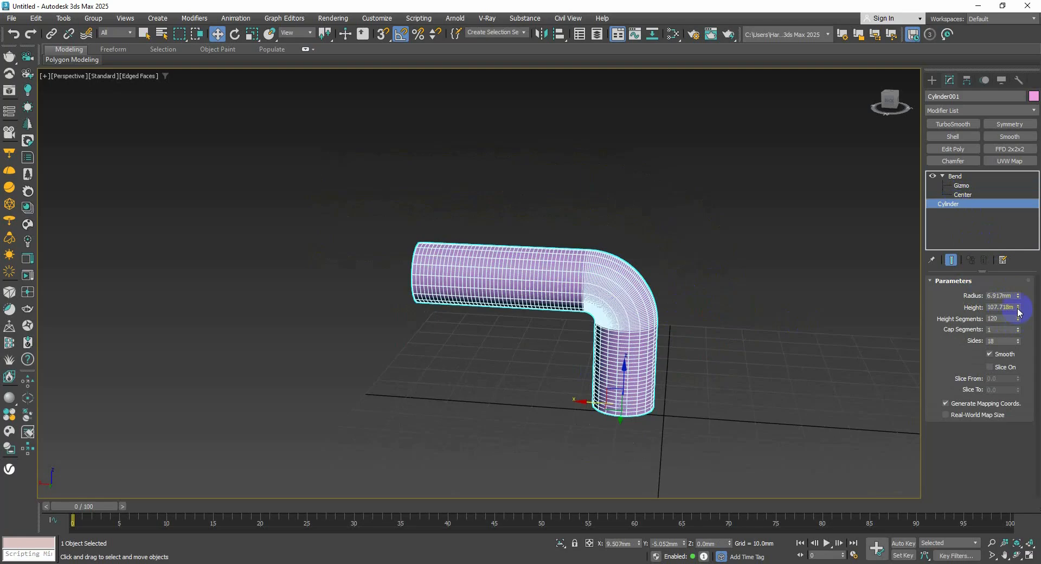
left_click_drag(1018, 310, 1009, 226)
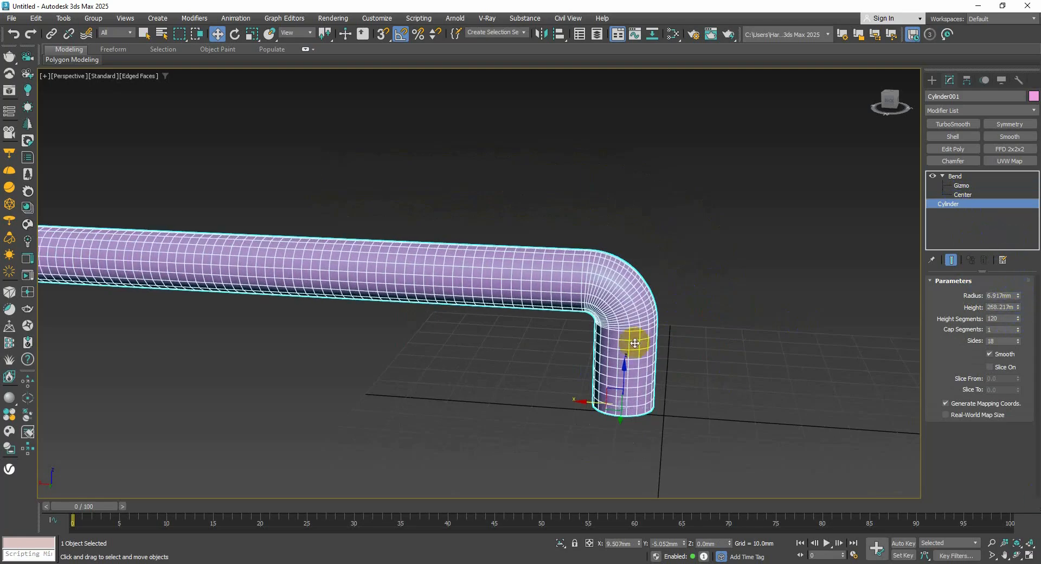
scroll(635, 342, "down", 5)
scroll(643, 319, "up", 2)
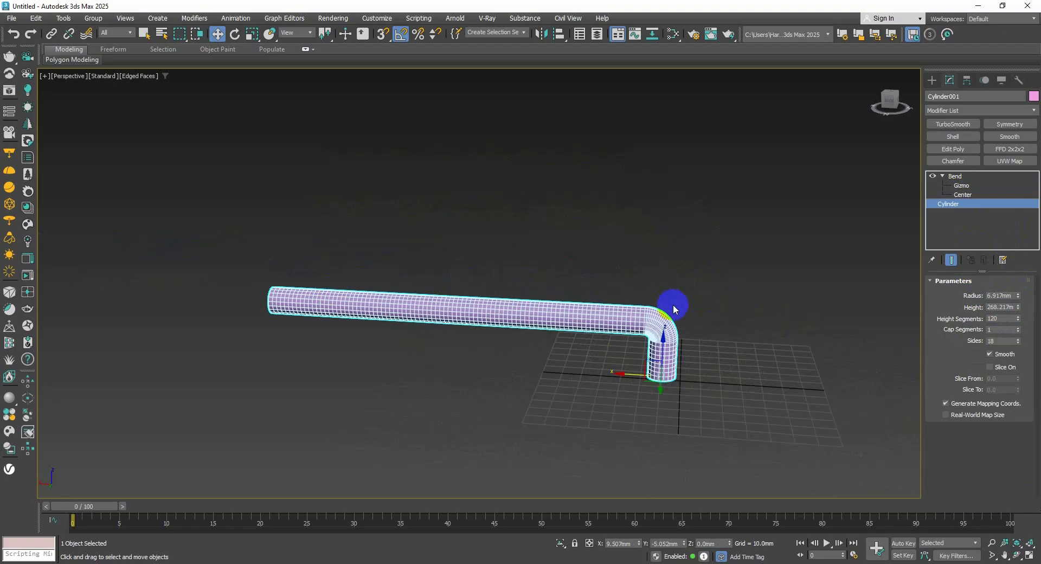
Add a second Bend modifier on top of the existing one in the cylinder's modifier stack.
left_click(956, 177)
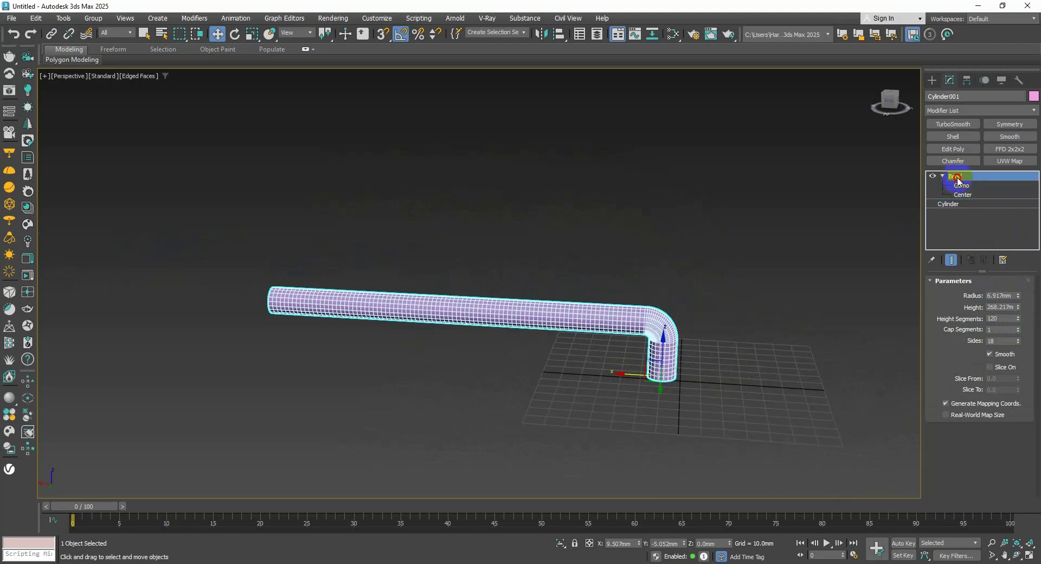
left_click(953, 112)
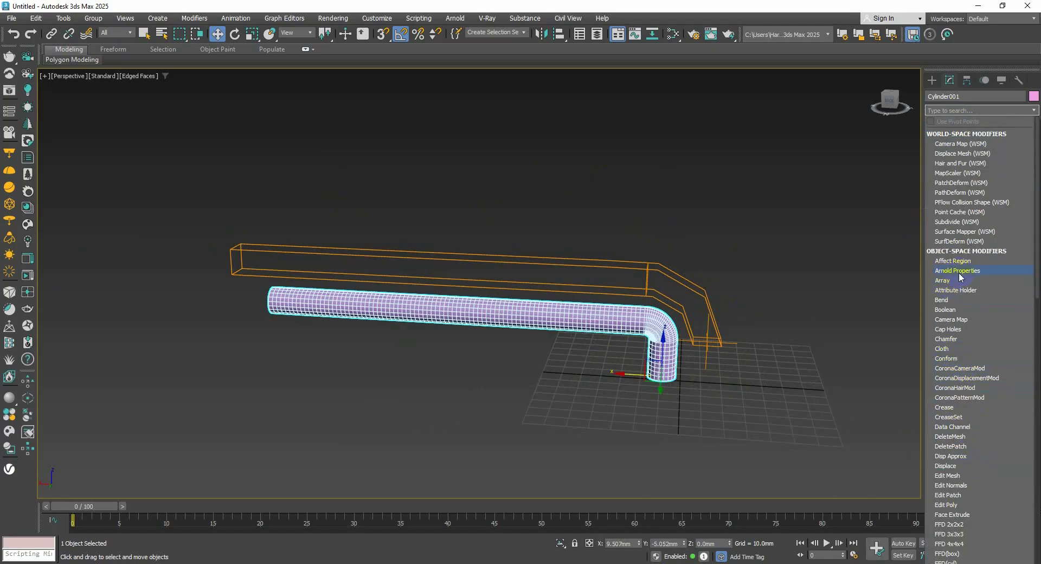
left_click(944, 300)
middle_click_drag(726, 318, 760, 286)
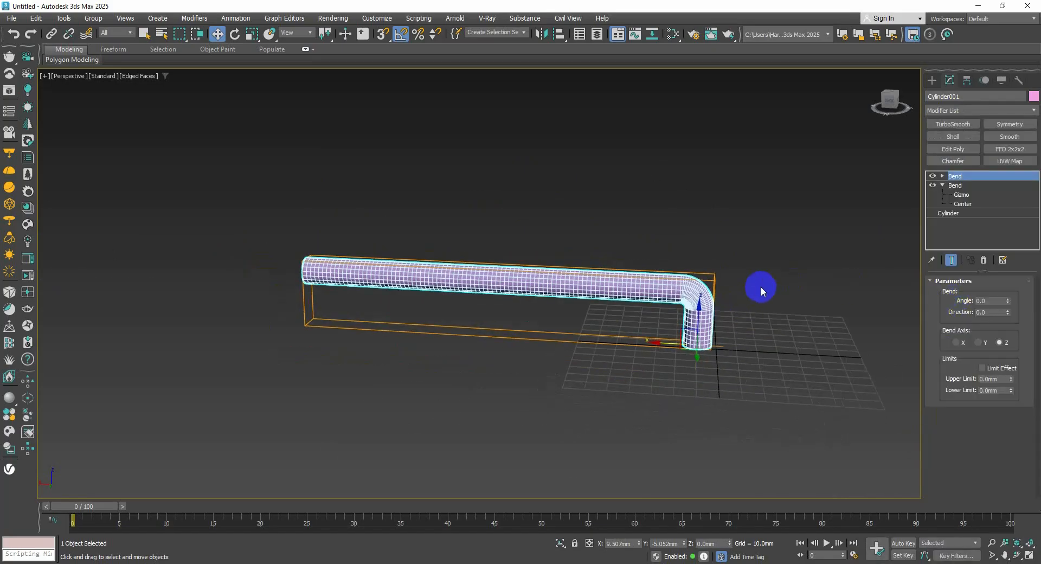
mouse_move(894, 116)
left_mouse_down()
mouse_move(876, 116)
mouse_move(890, 100)
left_mouse_up()
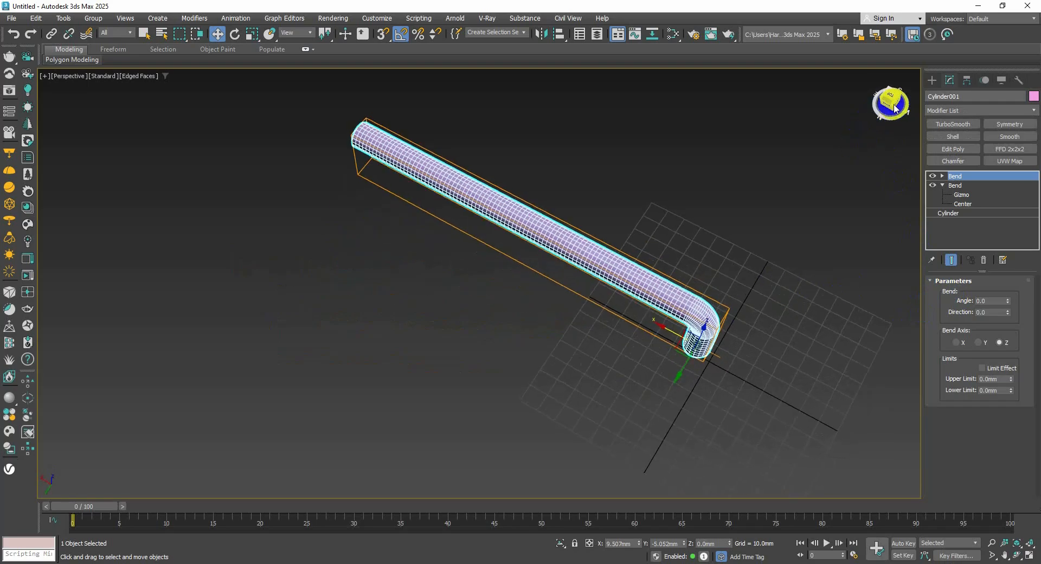
middle_click_drag(629, 318, 642, 347)
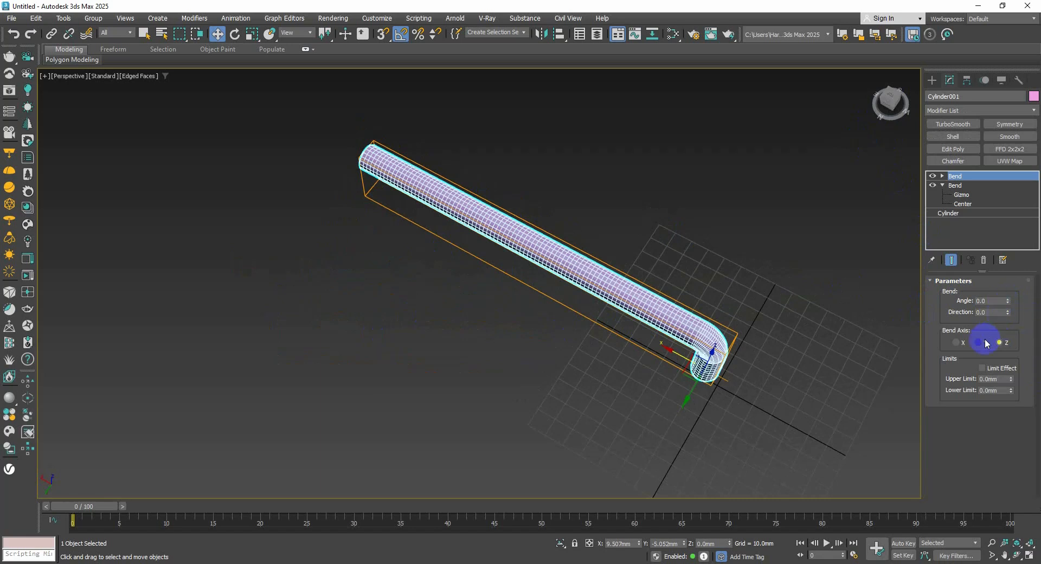
Test the second Bend's angle on different axes, settling on 92 degrees with X as the bend axis.
left_click_drag(1007, 301, 1010, 281)
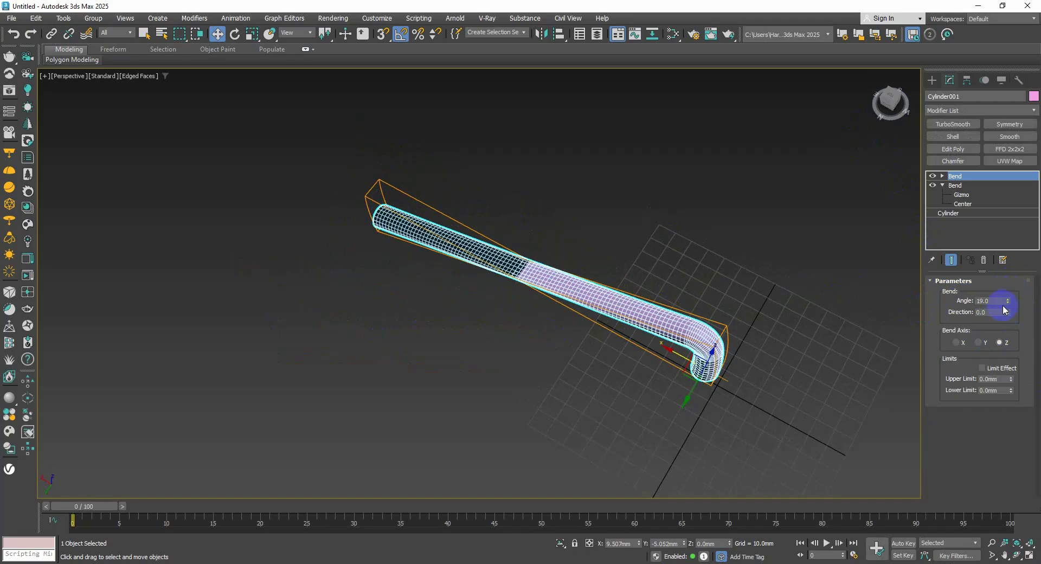
right_click(1007, 303)
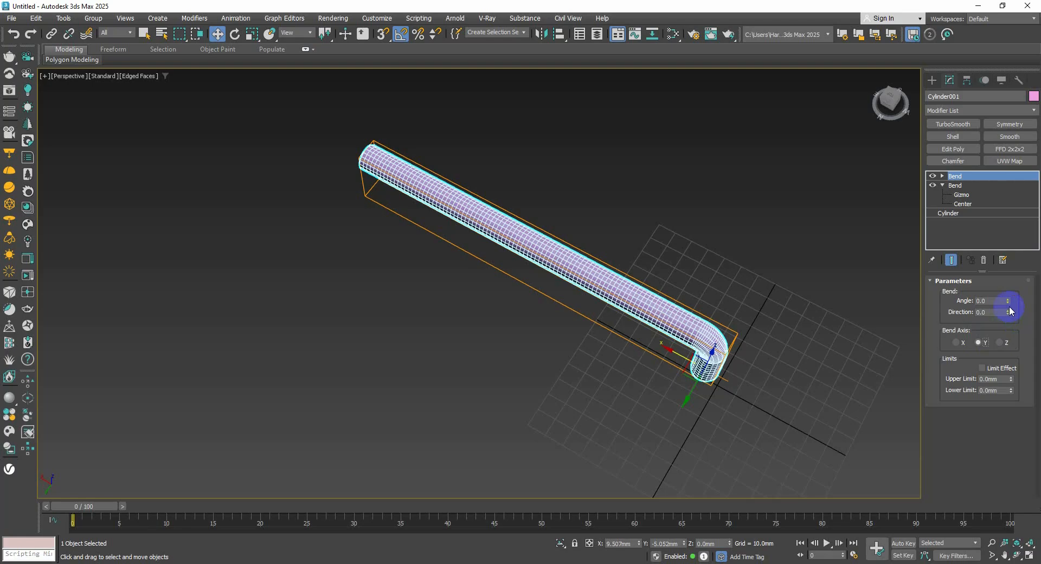
left_click_drag(1007, 301, 1007, 180)
left_click(968, 343)
middle_click_drag(713, 337, 613, 245)
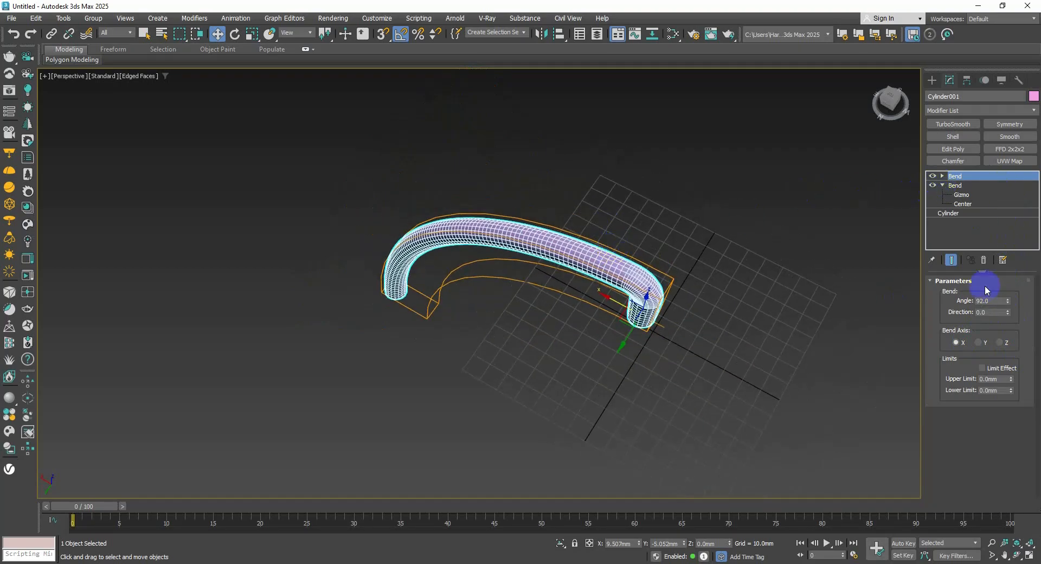
Rotate the second Bend modifier's gizmo about its X axis so that the pipe curves sideways instead of downwards.
left_click(954, 176)
left_click(943, 177)
left_click(961, 185)
left_click(235, 34)
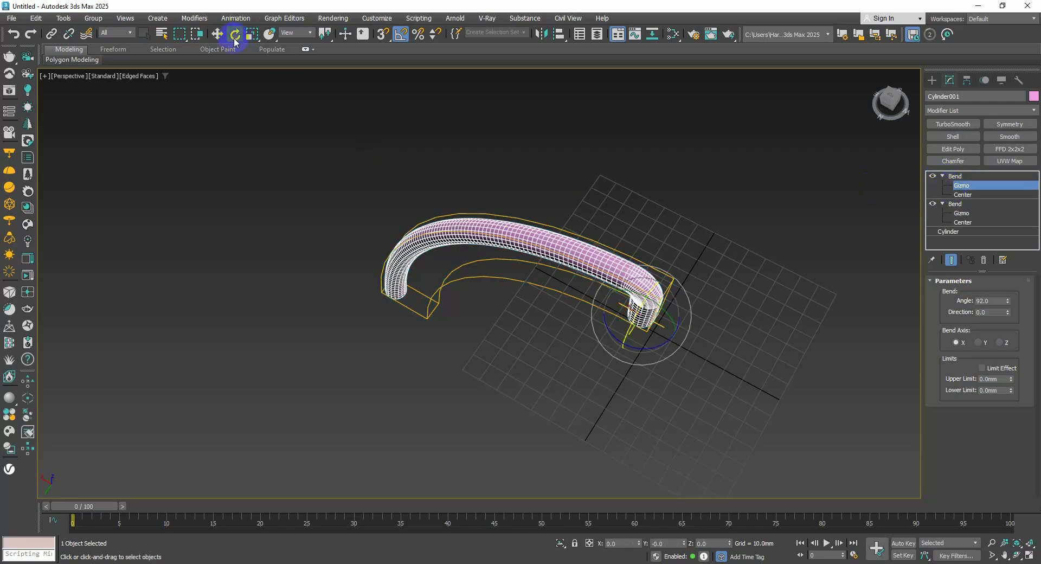
left_click(410, 34)
left_click_drag(890, 103, 839, 82)
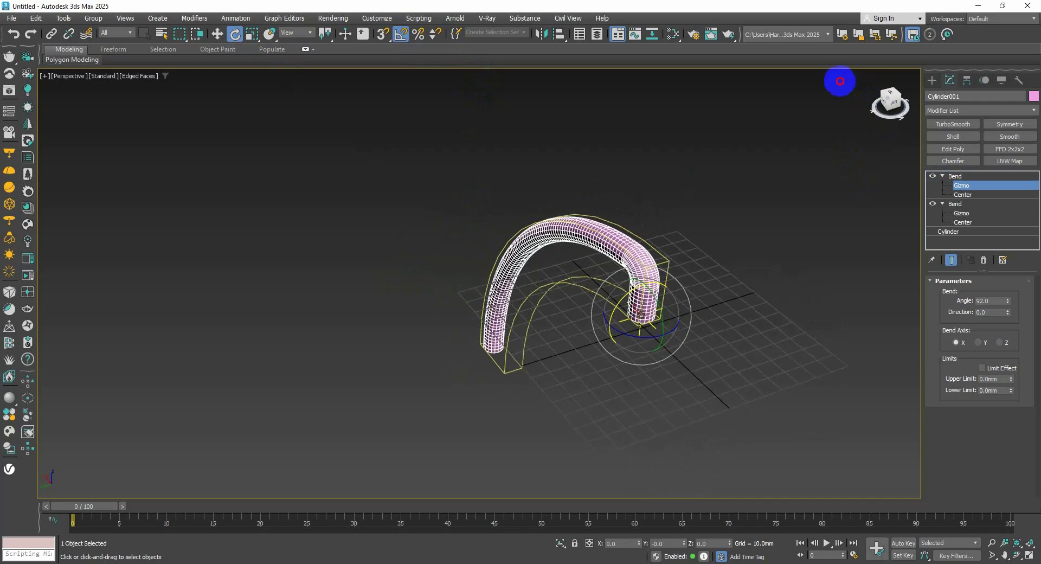
middle_click_drag(635, 313, 498, 298)
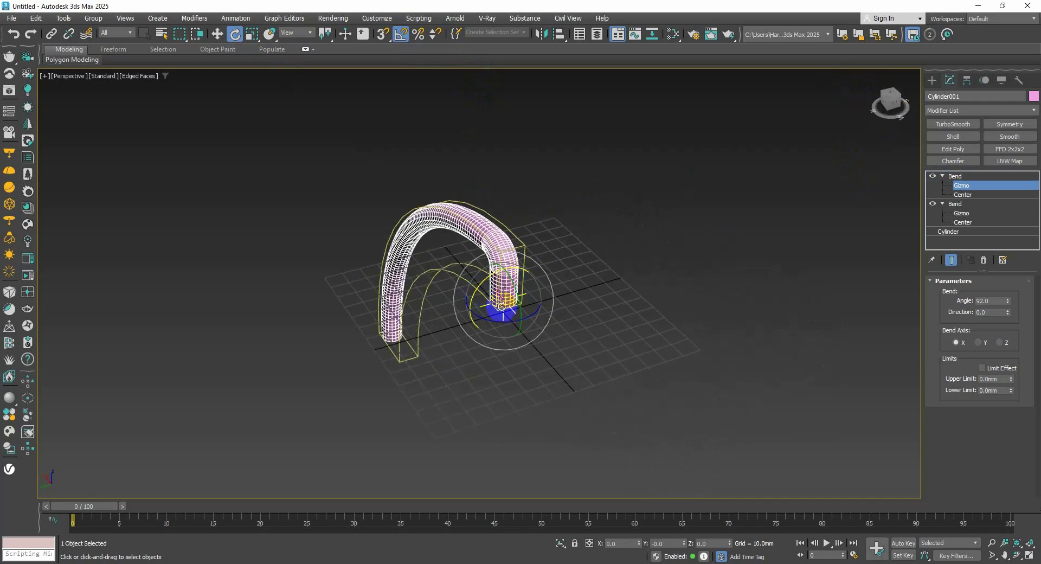
left_click_drag(473, 292, 531, 272)
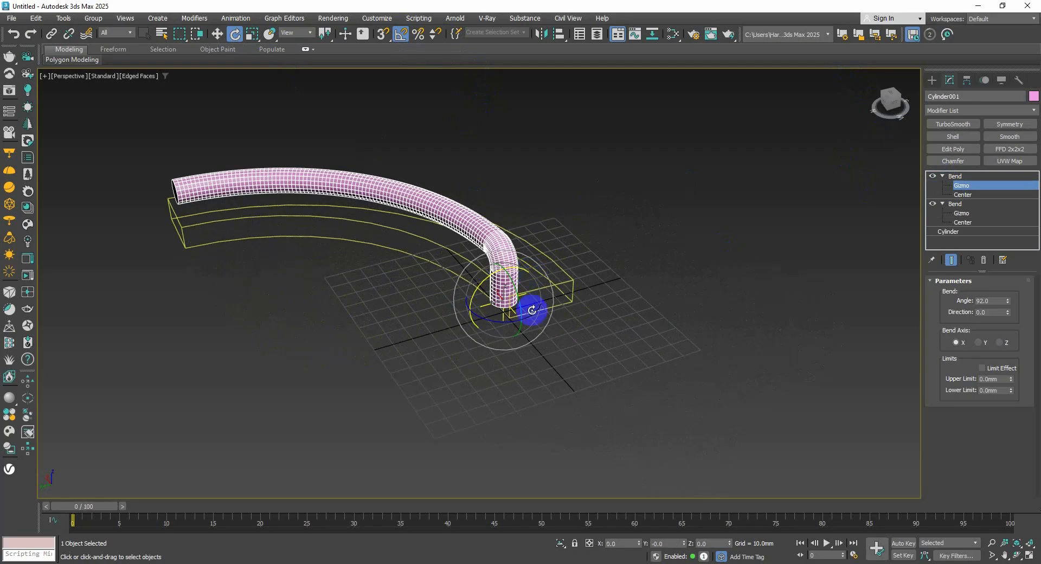
Try moving the second Bend's gizmo along X to about 66.9 mm and undo the move.
middle_click_drag(530, 304, 512, 339, "alt")
left_click(217, 33)
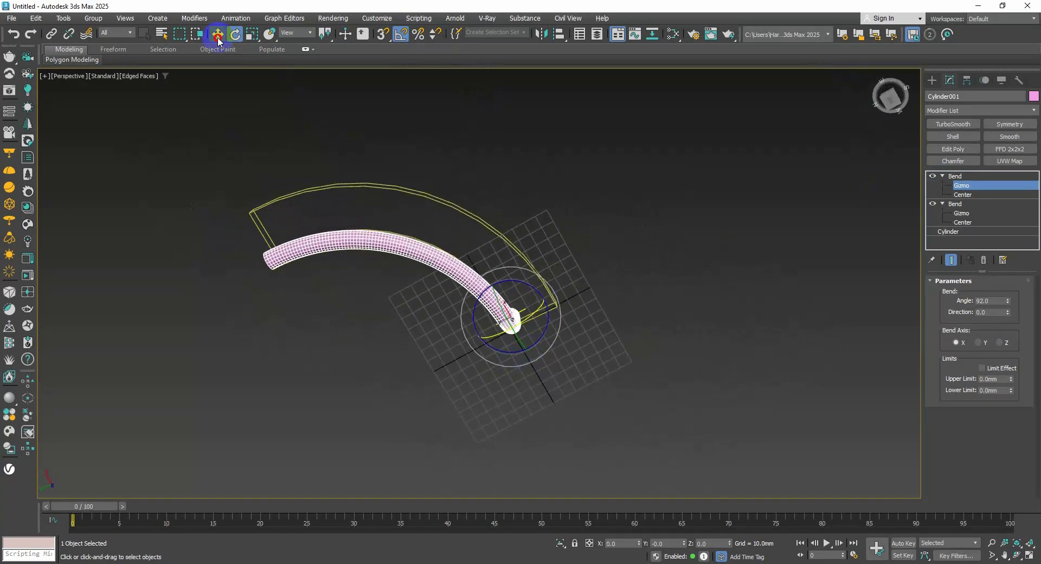
left_click_drag(504, 297, 462, 214)
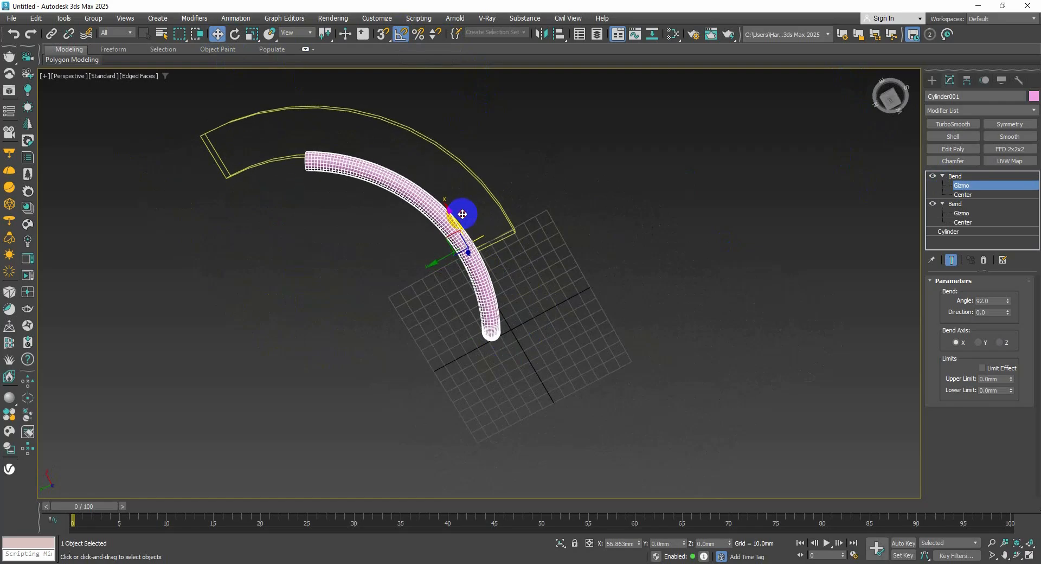
key("ctrl+z")
middle_click_drag(473, 263, 517, 258)
Enable the second Bend's Limit Effect with an upper limit of about 195.4 mm and move its gizmo to about X 53.4 mm, Y -95.9 mm.
left_click(995, 370)
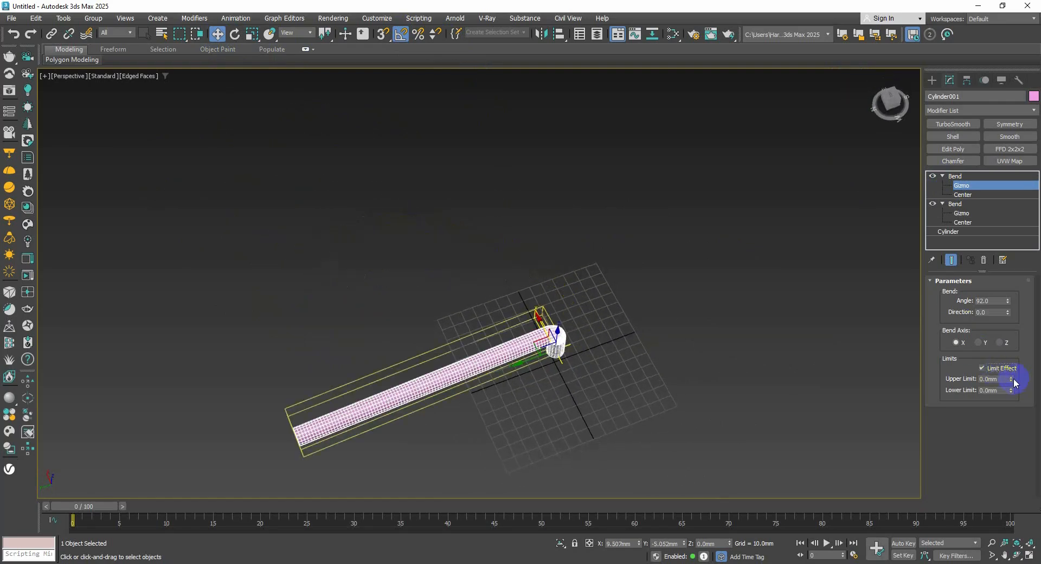
left_click_drag(1013, 381, 174, 437)
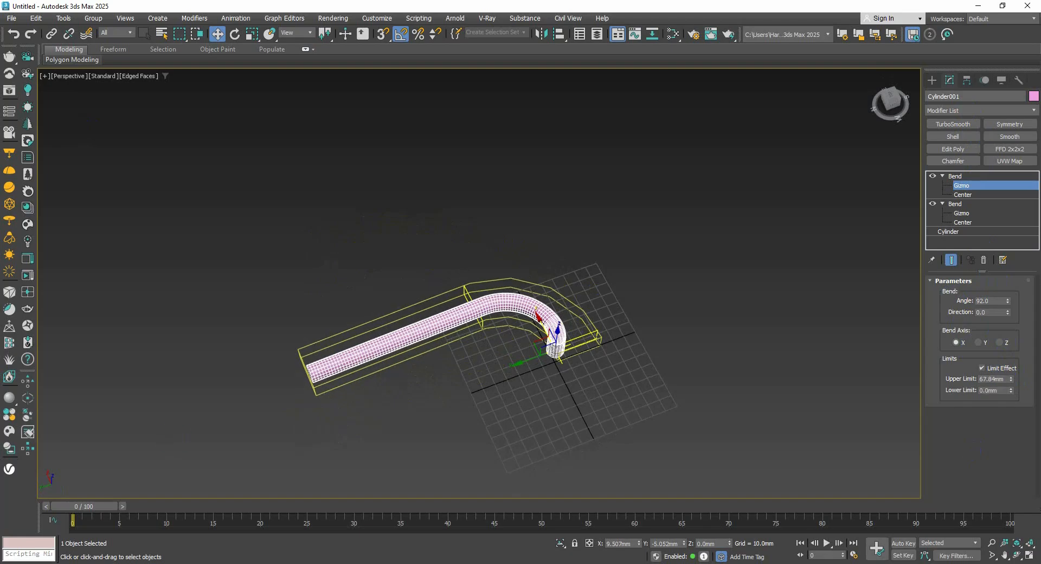
left_click_drag(1012, 379, 983, 278)
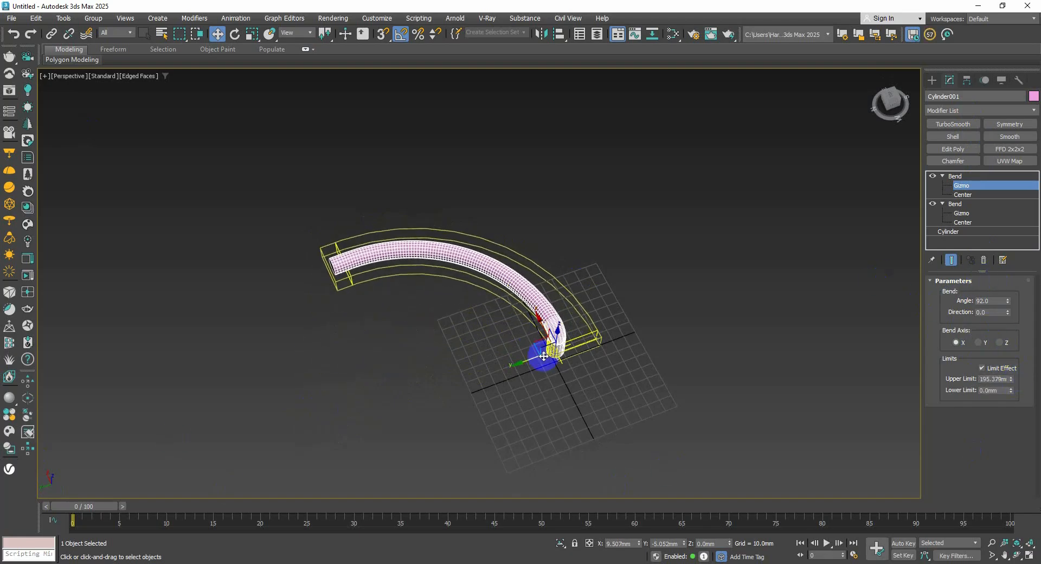
left_click_drag(544, 341, 623, 302)
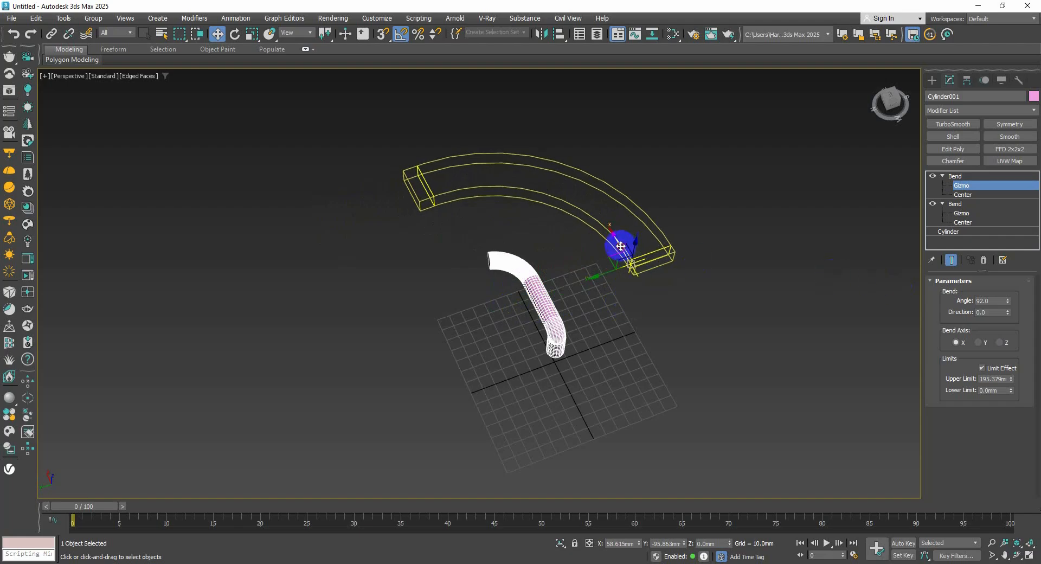
mouse_move(621, 246)
left_mouse_down()
mouse_move(616, 235)
mouse_move(641, 275)
mouse_move(640, 251)
left_mouse_up()
Raise the base cylinder's height to about 372.8 mm and turn off the edged-faces display.
left_click(950, 231)
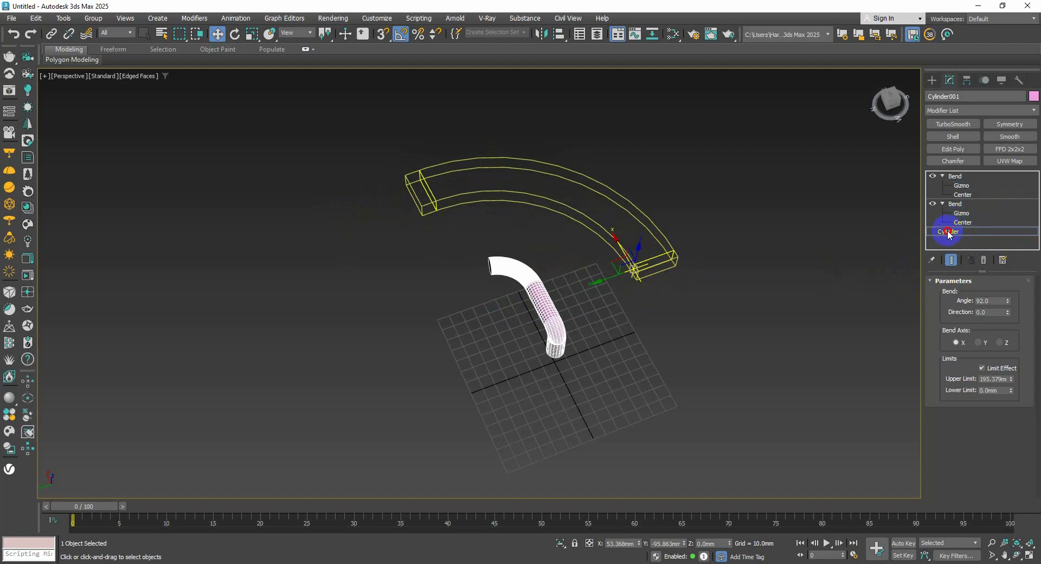
left_click_drag(1016, 309, 1016, 292)
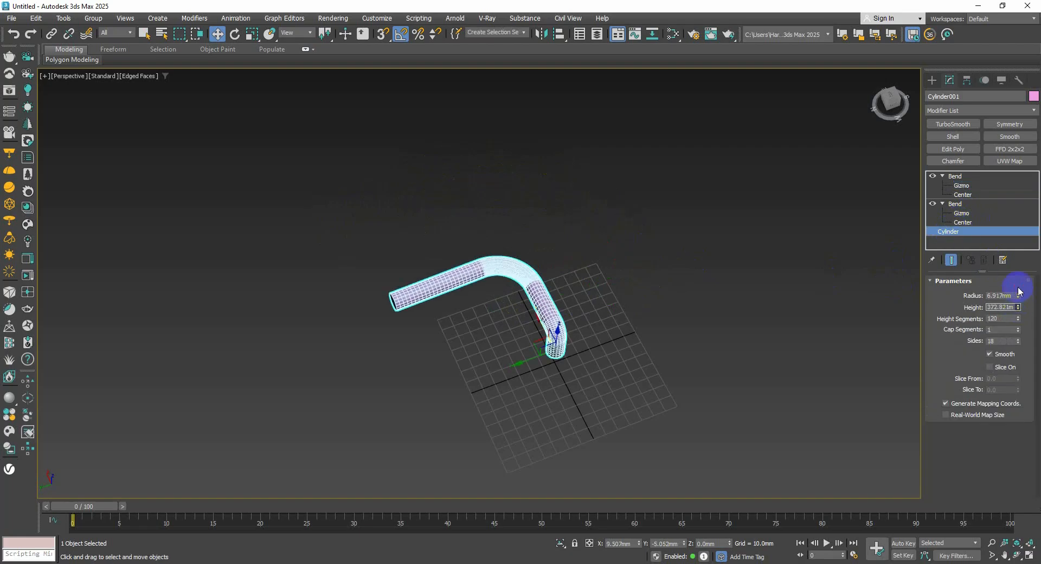
middle_click_drag(609, 330, 569, 351, "alt")
scroll(569, 351, "up", 6)
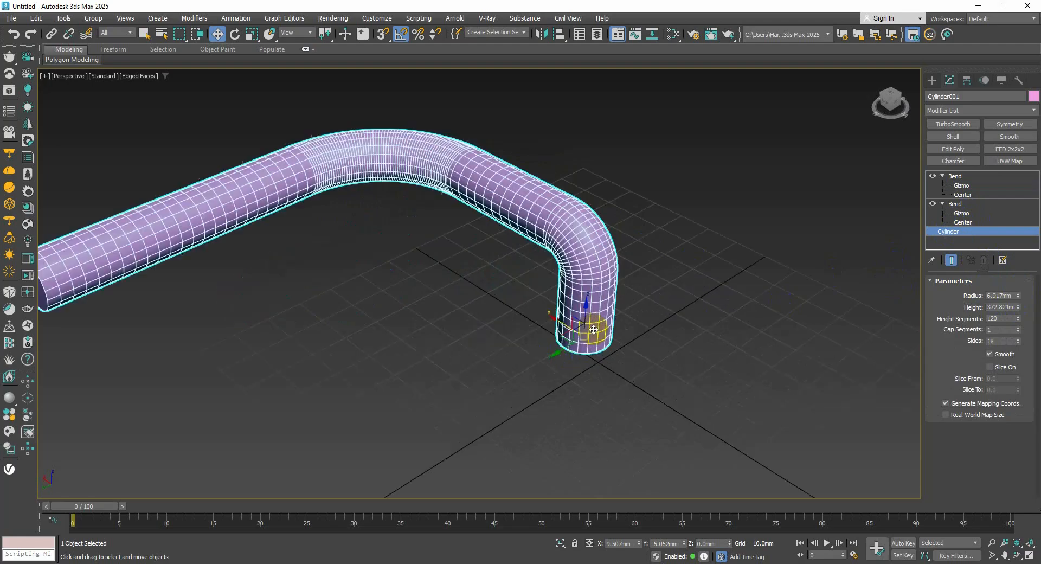
scroll(597, 332, "down", 4)
key("F4")
middle_click_drag(610, 279, 589, 236, "alt")
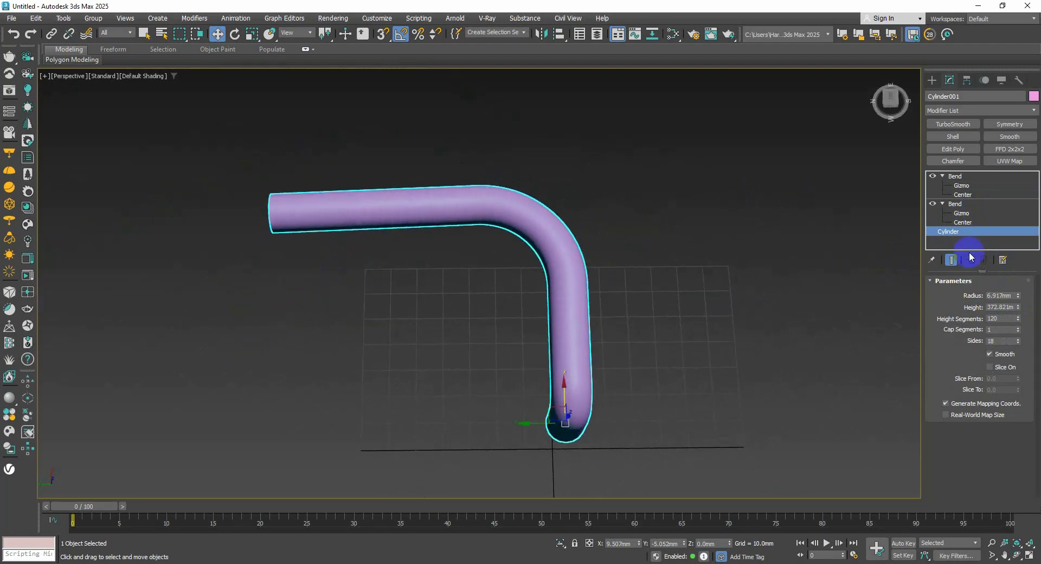
Move the second Bend's gizmo along the Y axis to about -111.8 mm.
left_click(961, 185)
scroll(632, 270, "down", 5)
middle_click_drag(632, 269, 628, 287)
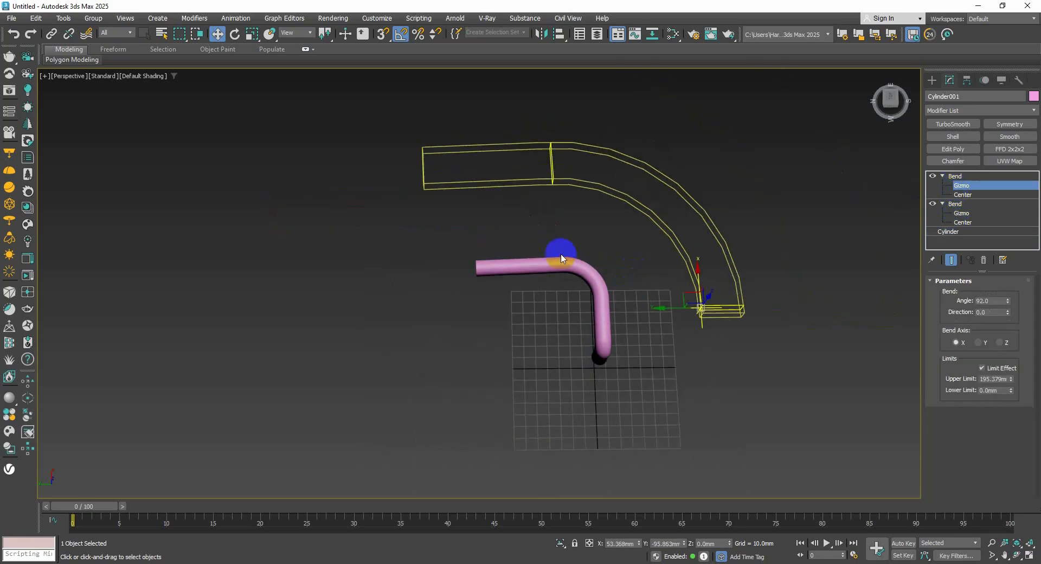
left_click_drag(676, 306, 695, 306)
Examine the finished pipe and its two bends from different angles and distances.
middle_click_drag(696, 307, 557, 342, "alt")
scroll(691, 374, "up", 3)
scroll(656, 347, "up", 5)
scroll(659, 318, "down", 3)
scroll(690, 287, "down", 2)
scroll(571, 312, "down", 3)
scroll(529, 339, "up", 3)
scroll(534, 342, "up", 4)
scroll(545, 362, "down", 2)
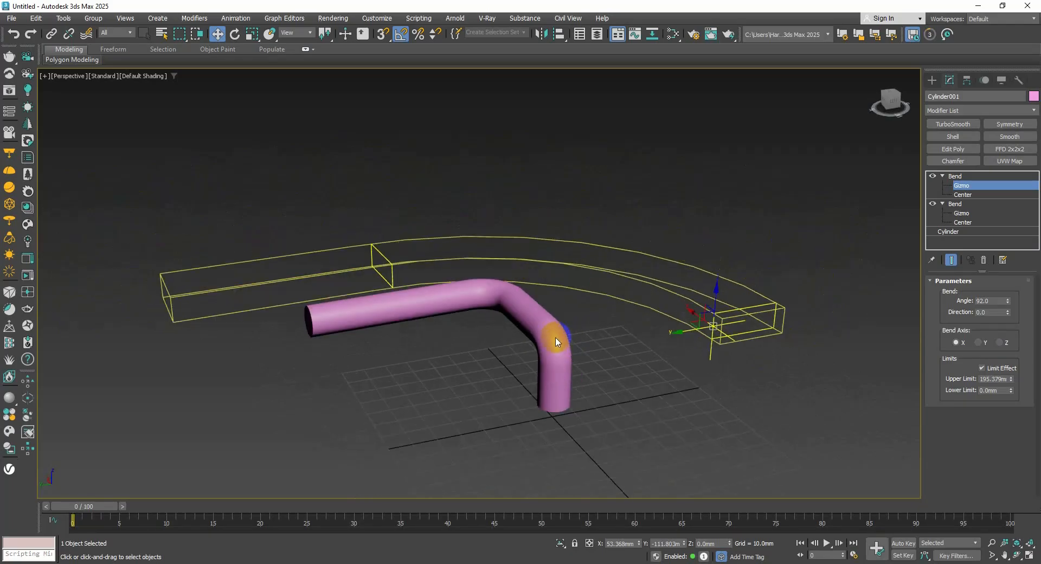
middle_click_drag(555, 341, 552, 325)
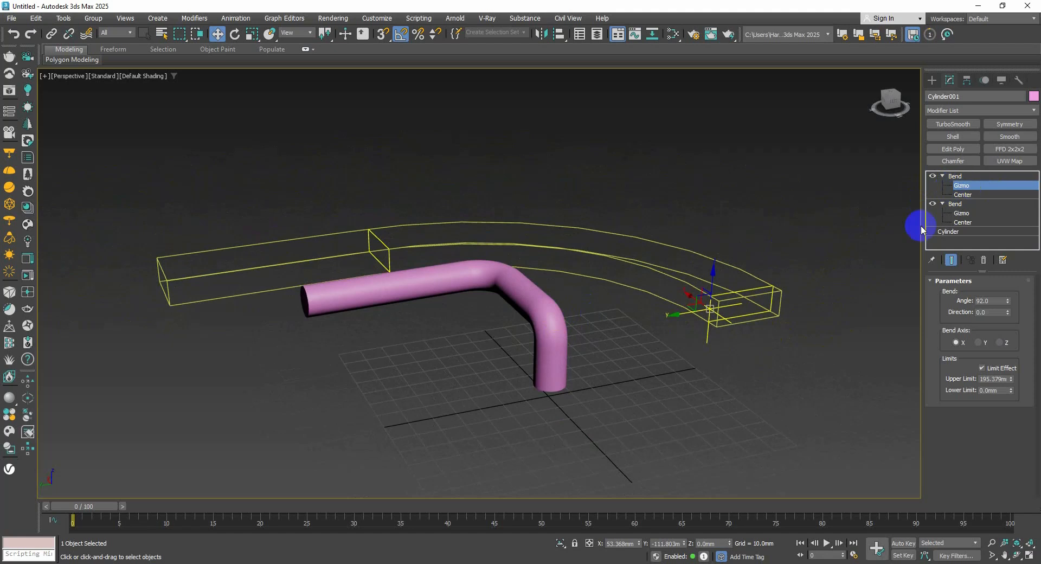
scroll(632, 297, "up", 4)
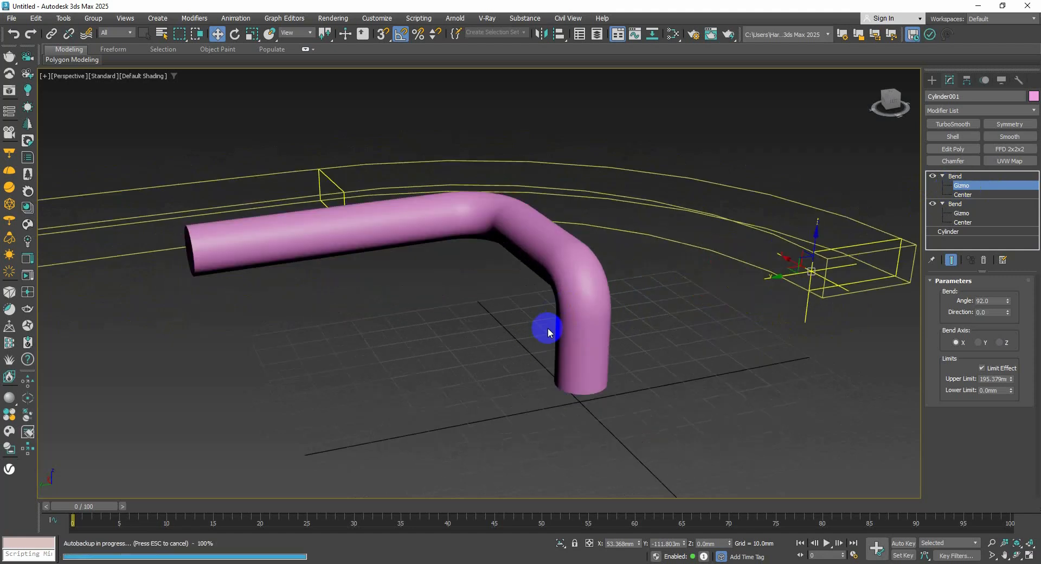
middle_click_drag(548, 327, 561, 359)
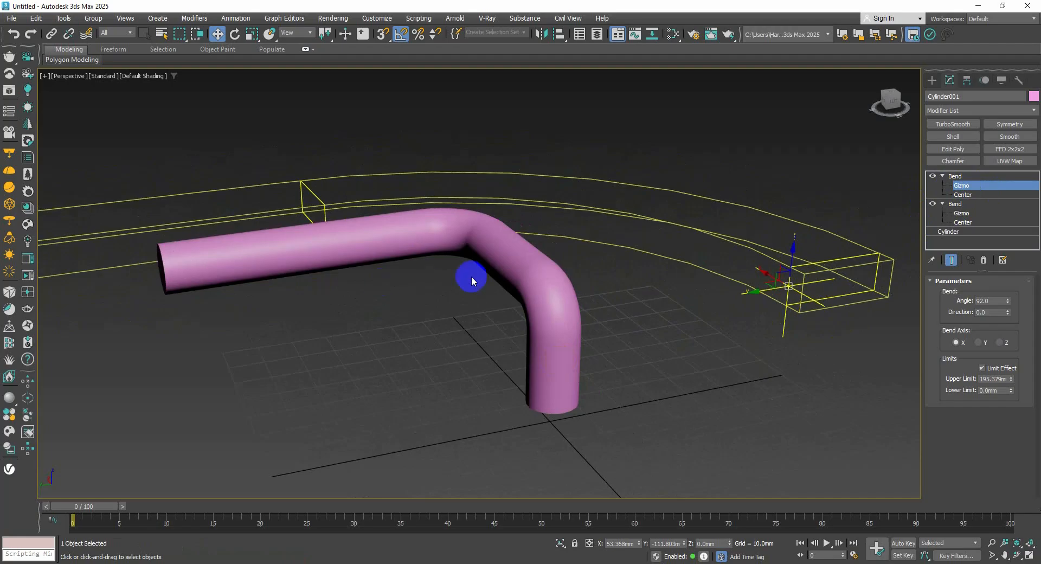
scroll(571, 346, "down", 4)
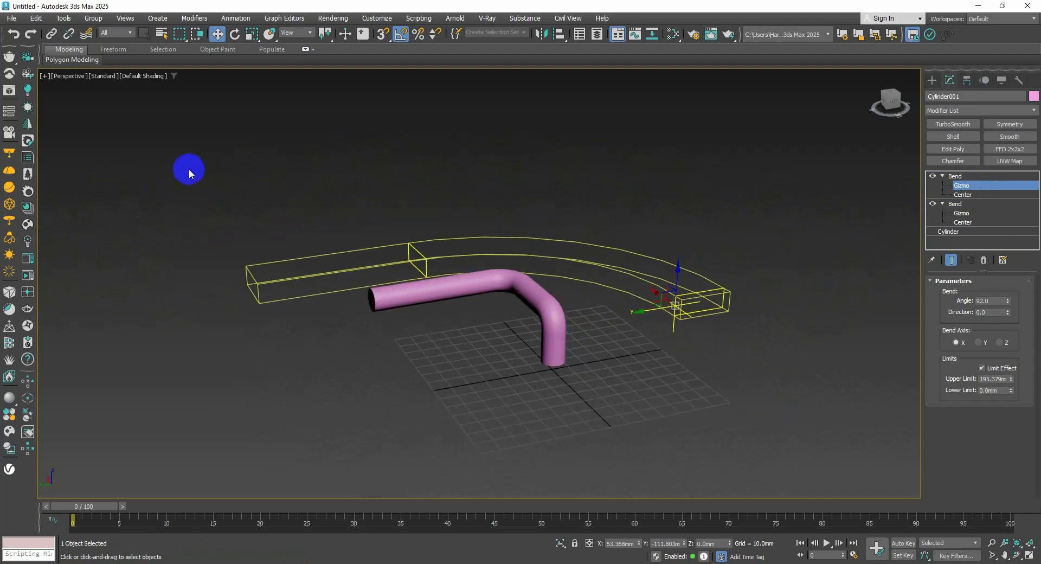
Delete the bent pipe and draw a box about 11.5 mm long, 15.6 mm wide and 36.5 mm high near the grid's centre, showing edged faces.
key("Delete")
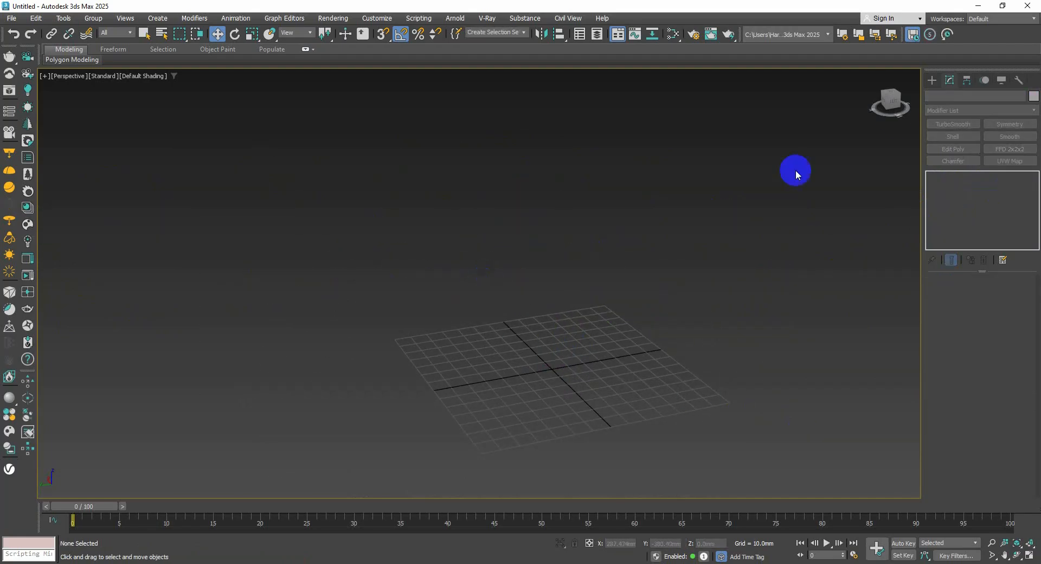
left_click(932, 80)
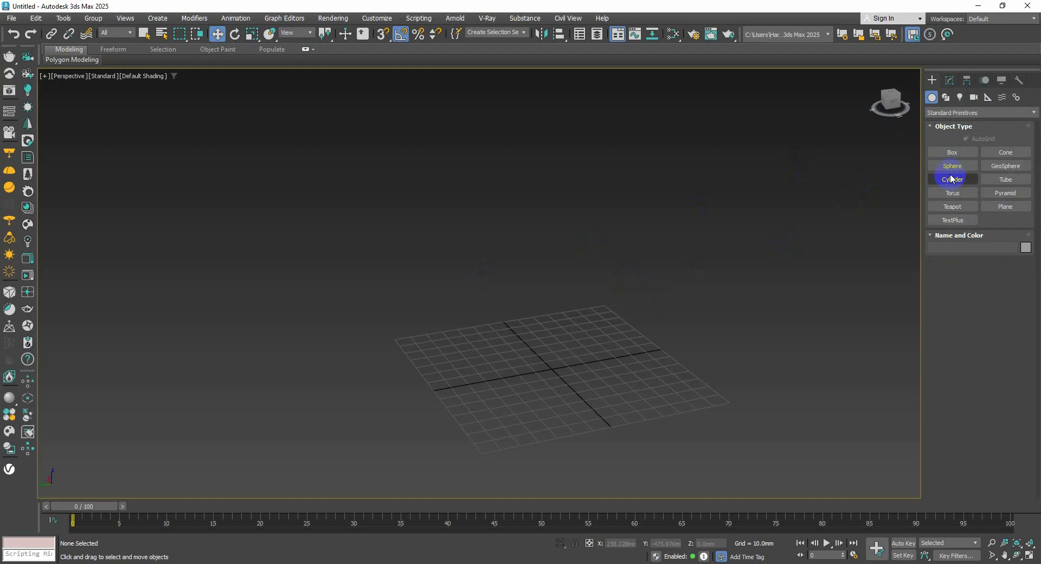
left_click(953, 152)
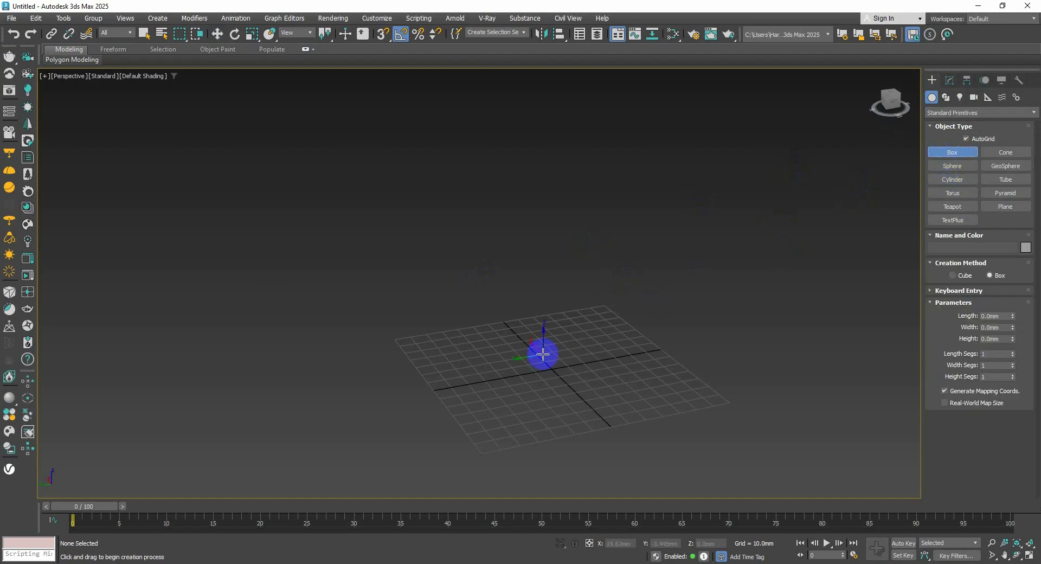
left_click_drag(535, 363, 564, 369)
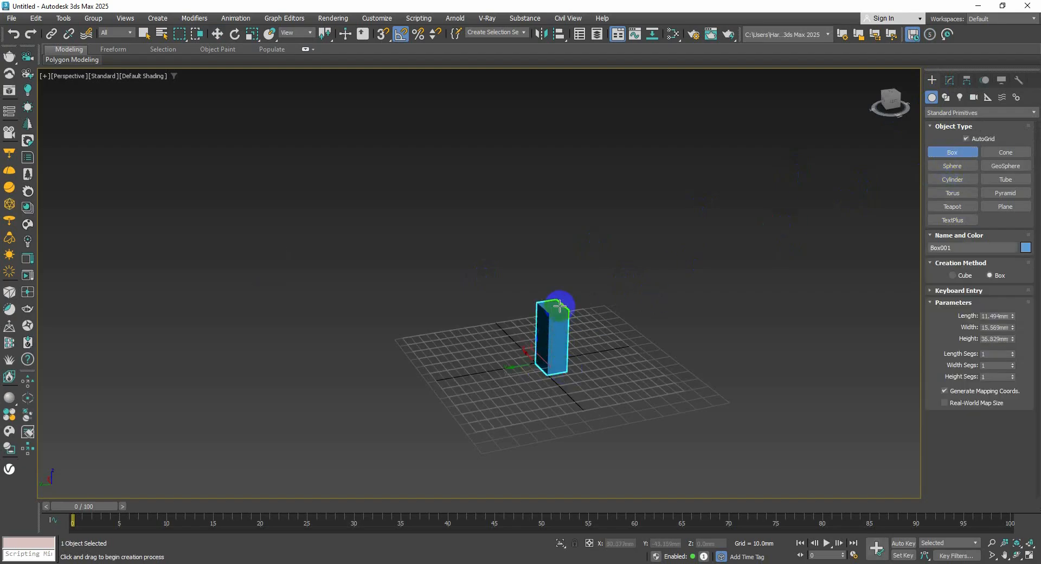
key("F4")
scroll(550, 347, "up", 6)
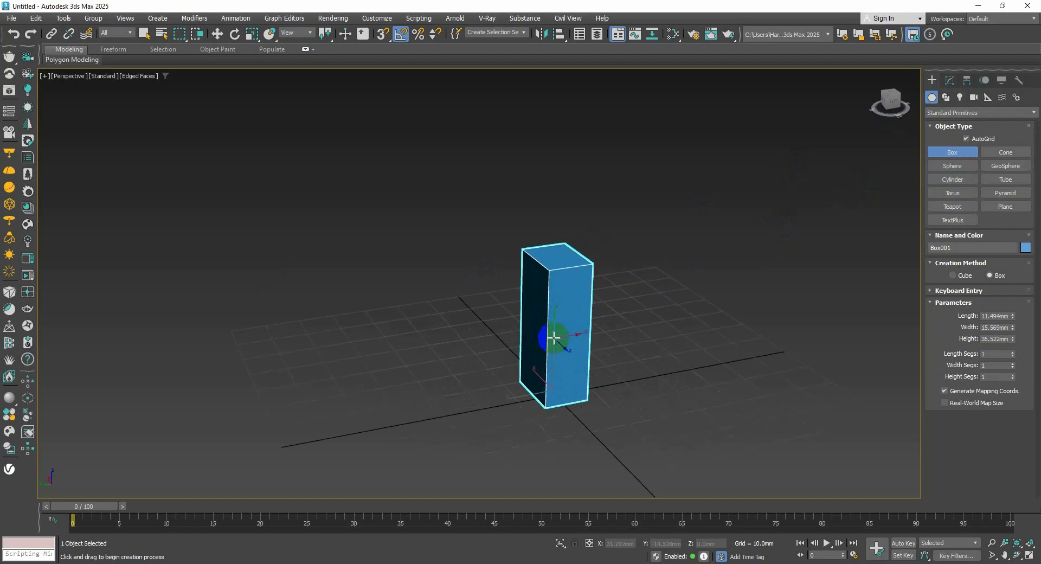
right_click(702, 266)
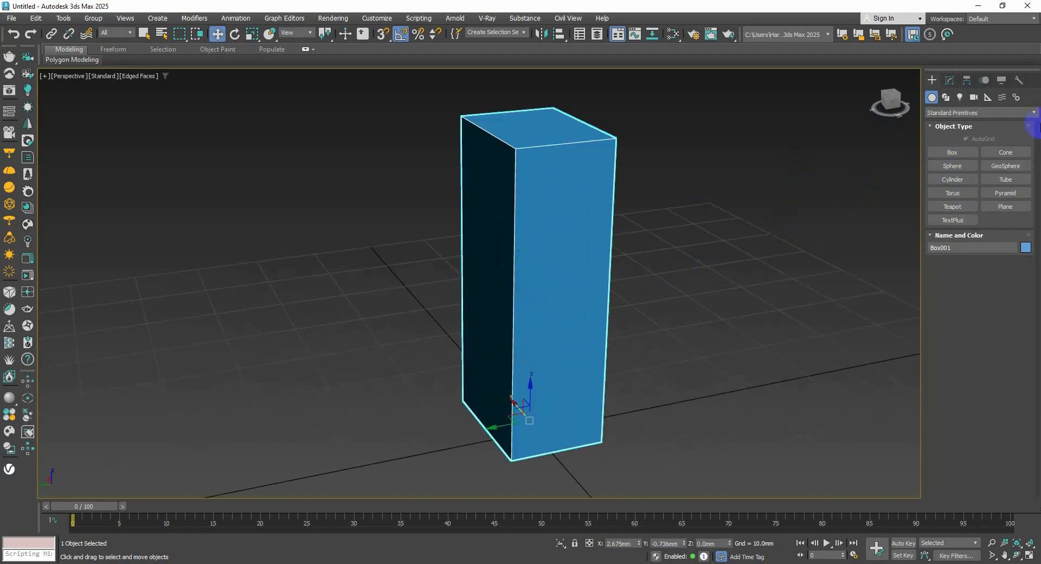
Set both the length and the width of the box to 25 mm.
left_click(949, 80)
double_click(997, 294)
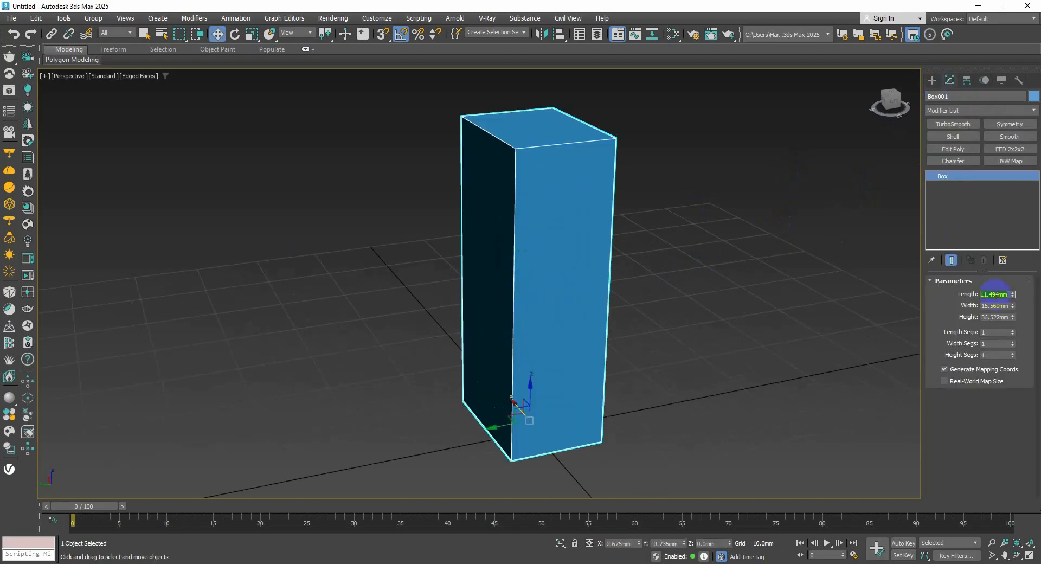
type("50")
key("Return")
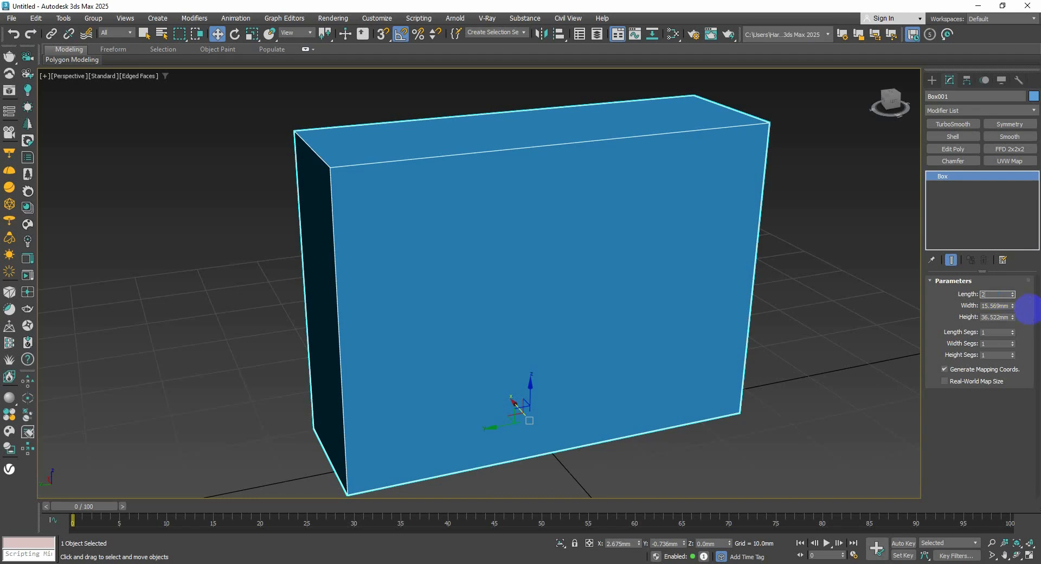
key("Return")
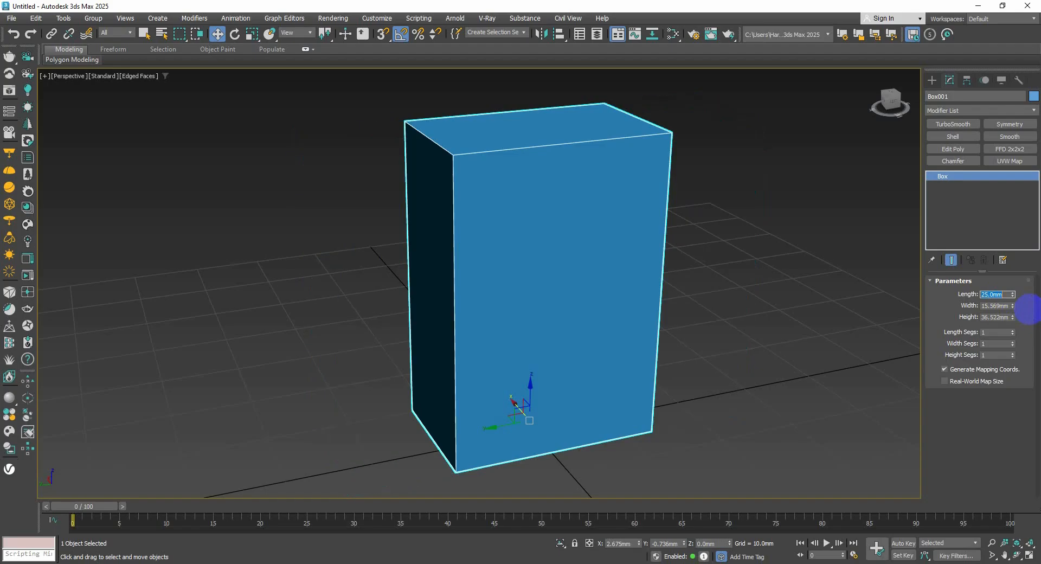
double_click(992, 306)
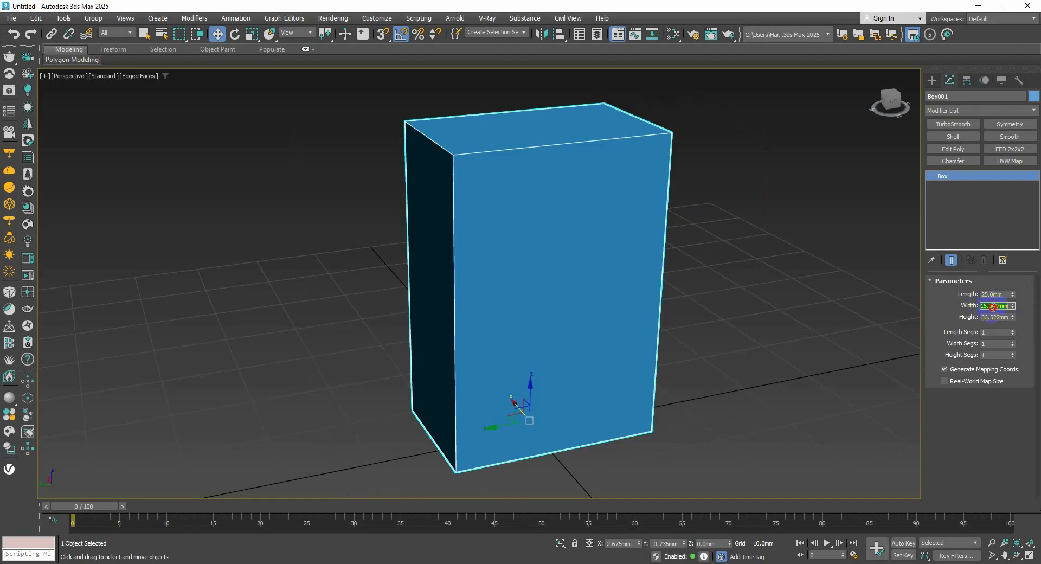
key("Return")
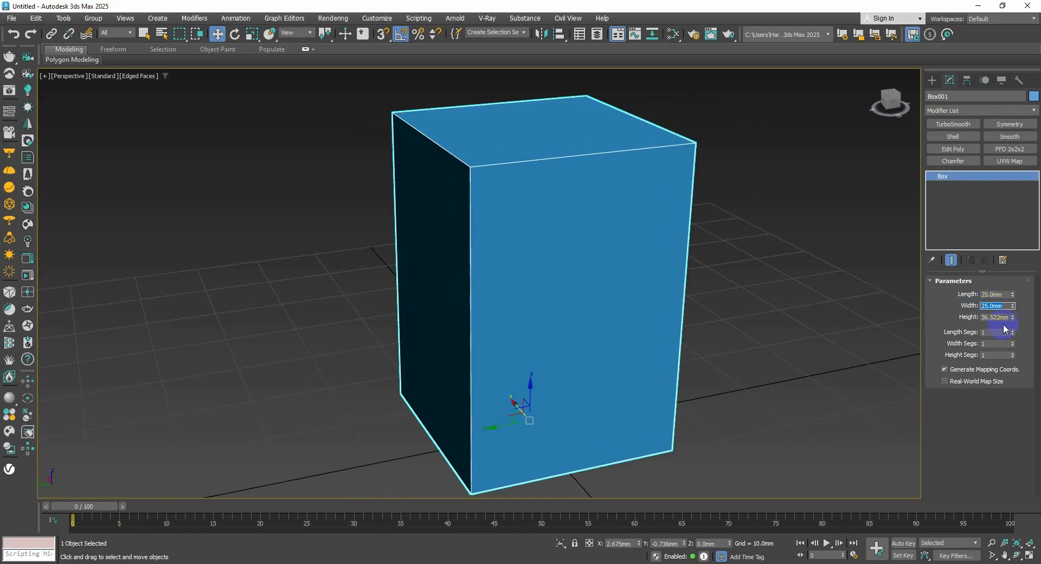
Set the box's height to 250 mm to make a tall column.
left_click(992, 319)
double_click(994, 316)
type("25")
key("Return")
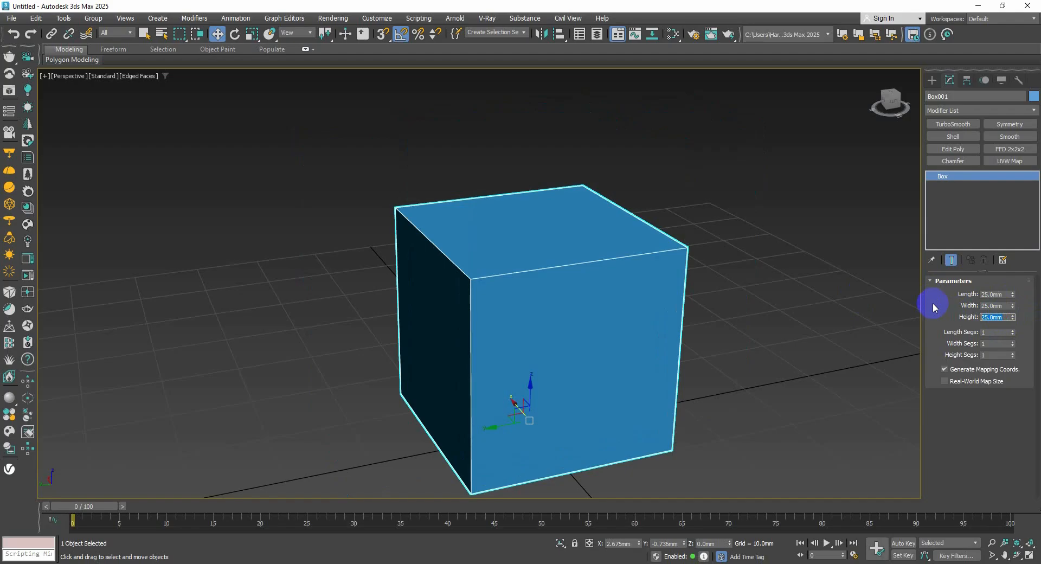
type("2")
key("Return")
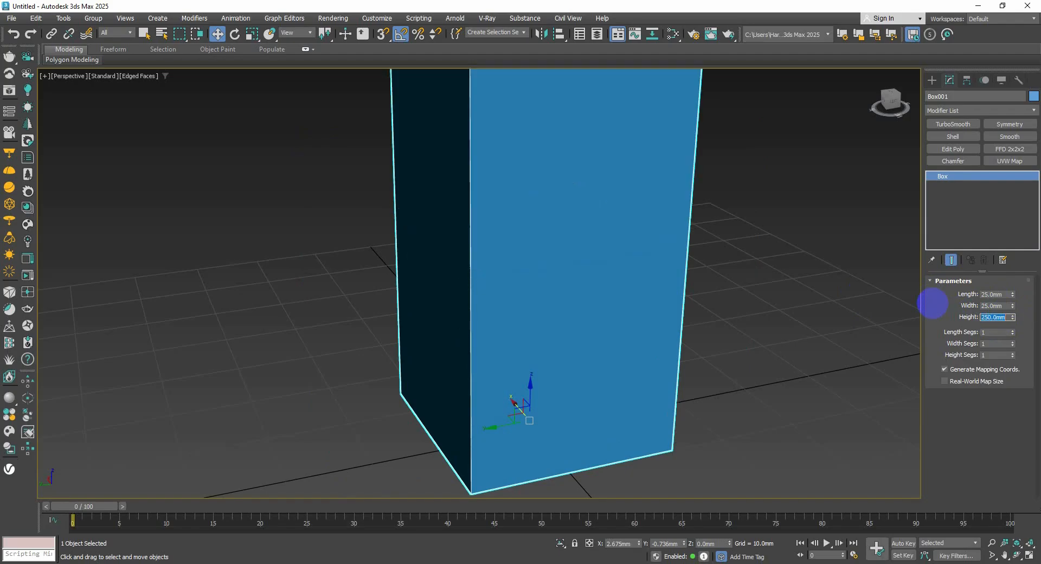
scroll(428, 342, "up", 2)
scroll(527, 318, "down", 8)
middle_click_drag(535, 322, 519, 369)
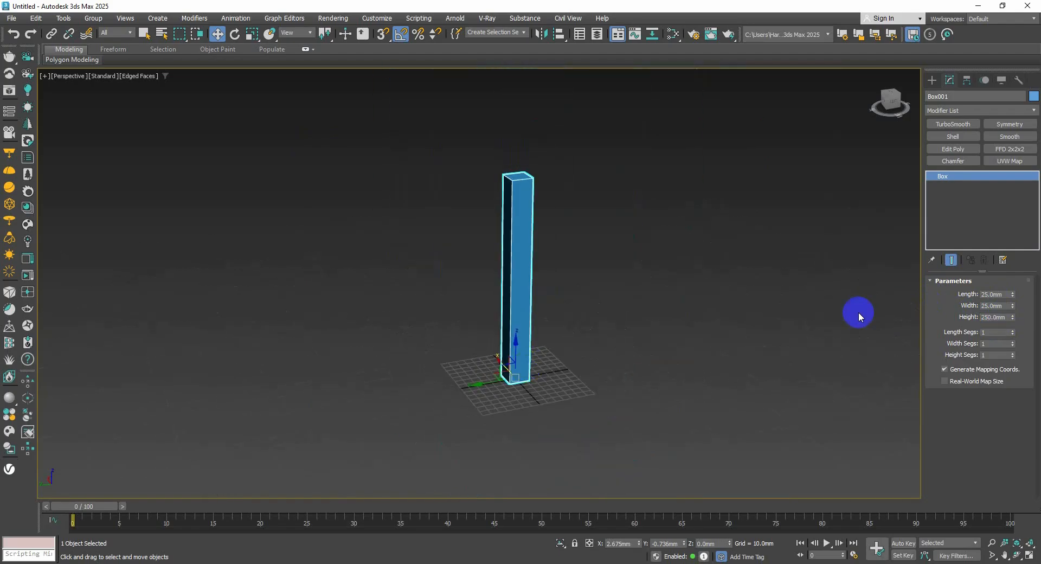
Divide the box's height into 150 segments.
left_click_drag(1014, 355, 1016, 302)
scroll(517, 207, "up", 2)
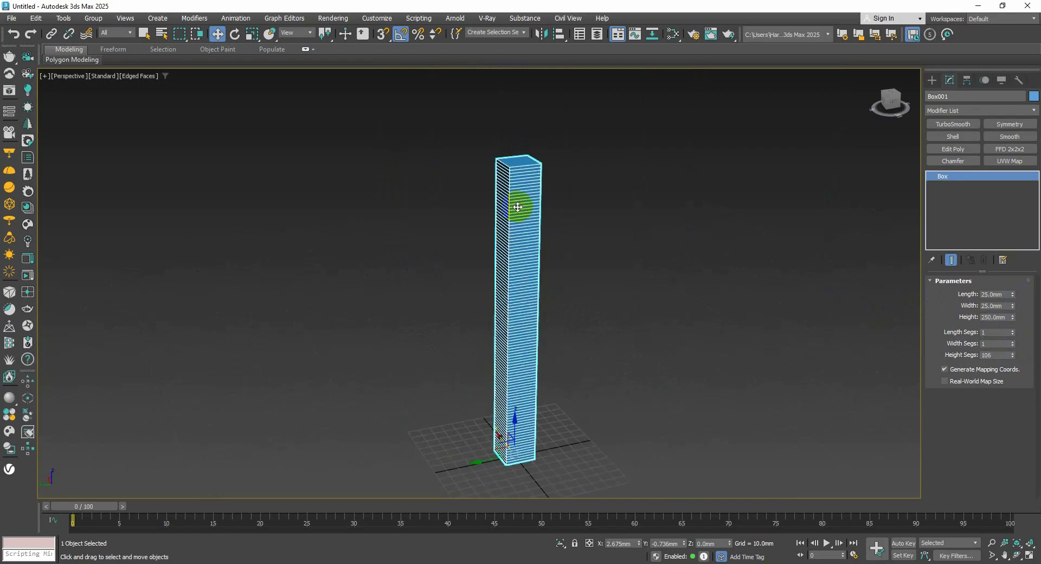
double_click(999, 357)
type("150")
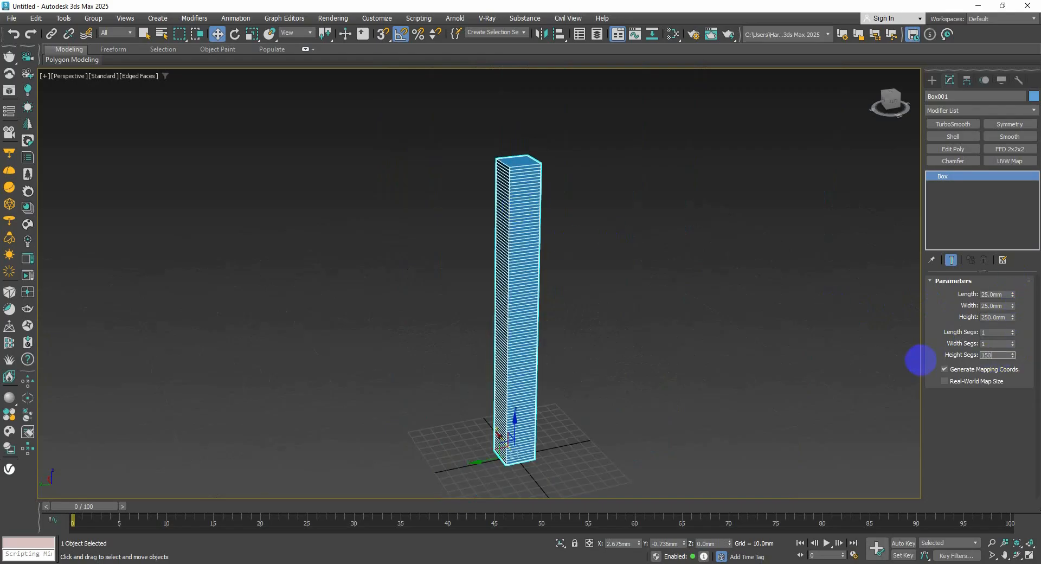
key("Return")
Set the box's width segments and length segments to 30 each.
left_click(994, 343)
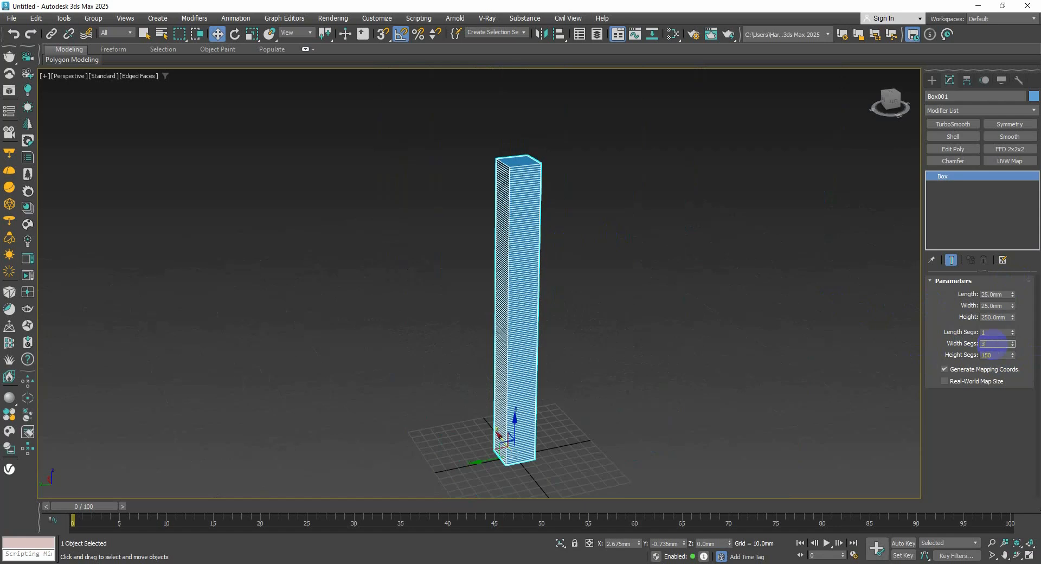
key("Return")
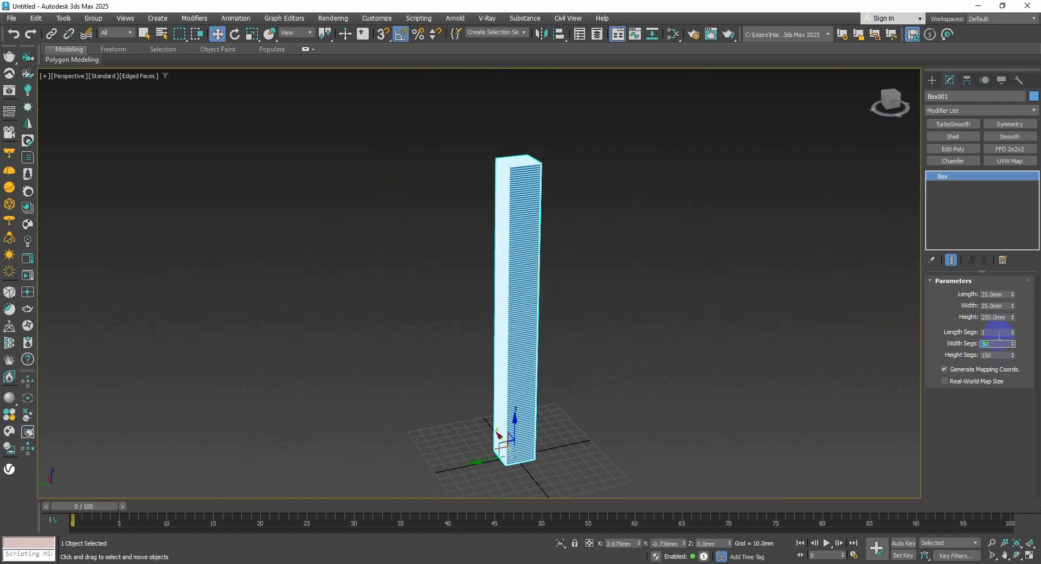
left_click_drag(998, 333, 936, 331)
type("30")
key("Return")
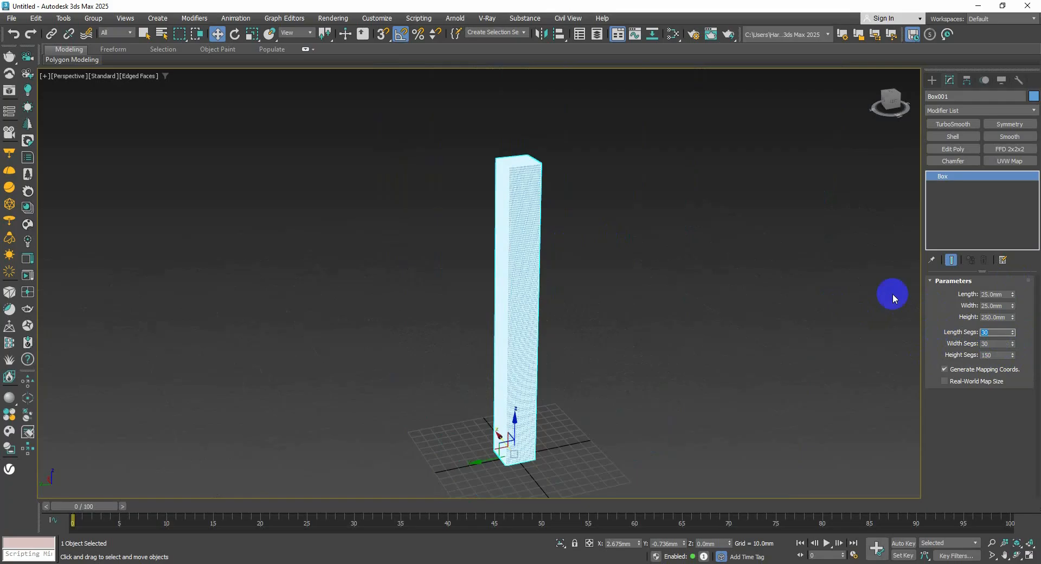
Add a Taper modifier to the segmented box.
scroll(582, 294, "up", 6)
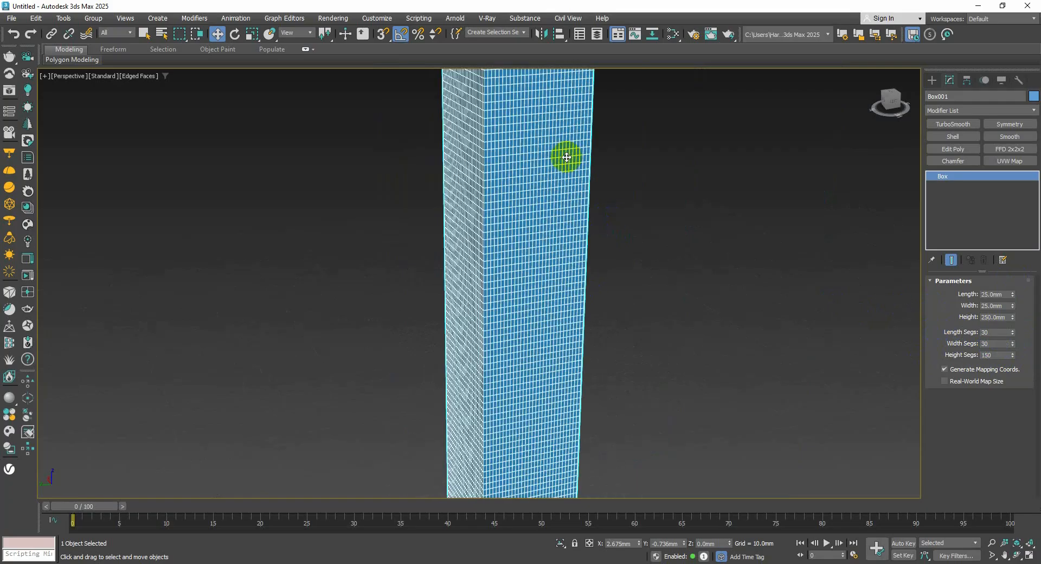
scroll(567, 157, "down", 10)
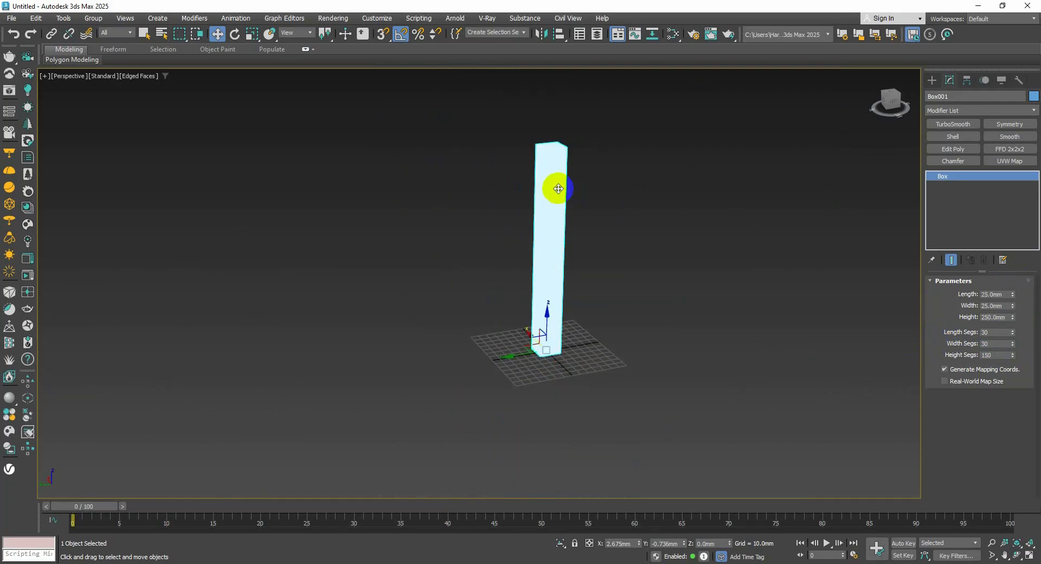
middle_click_drag(558, 188, 585, 216)
left_click(960, 110)
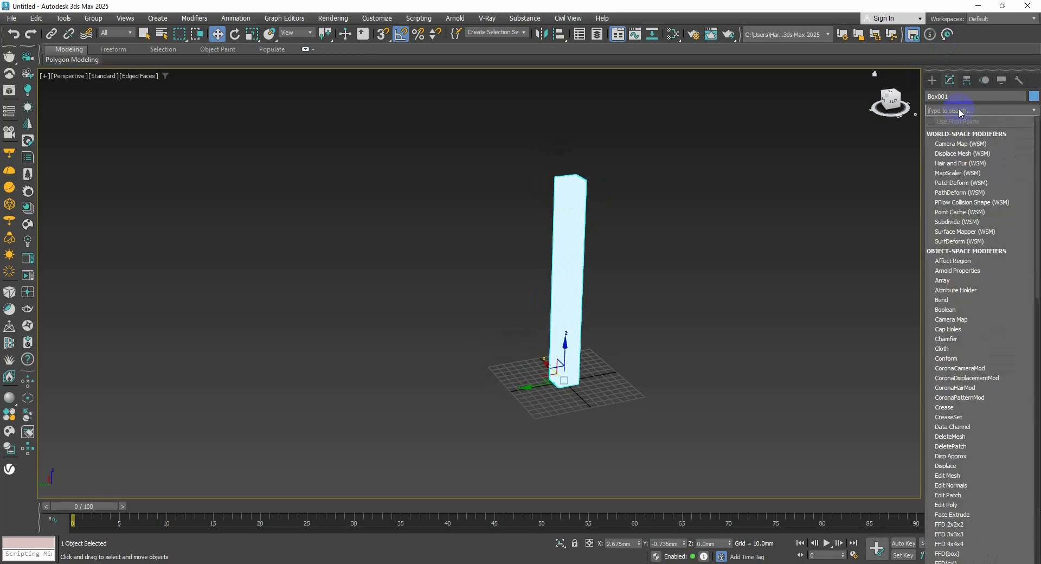
type("t")
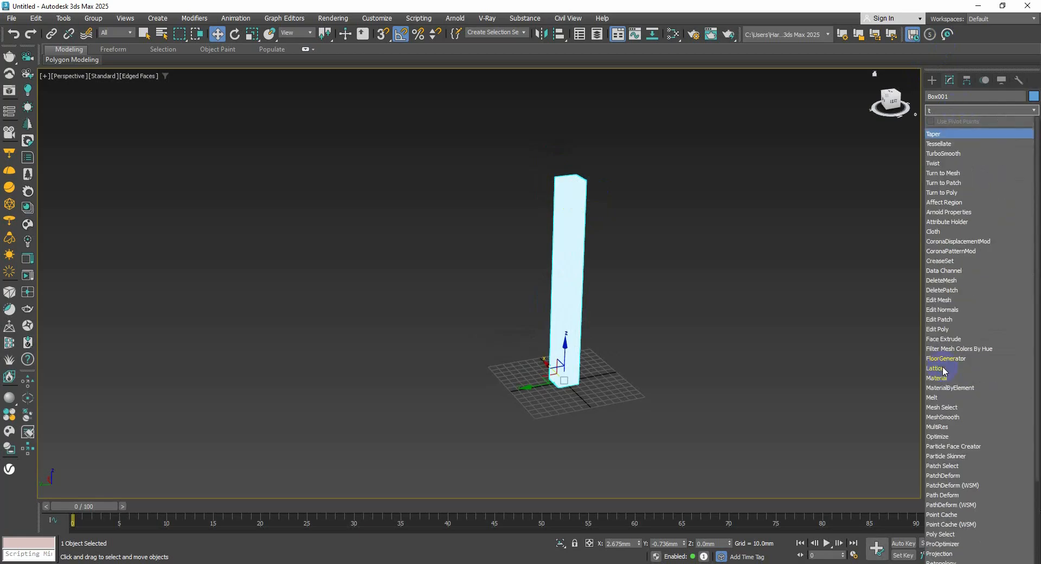
left_click(938, 140)
Try Taper amounts of about 4.63, -0.83 and -0.92 on the box, and reset the amount to 0.
scroll(583, 321, "up", 4)
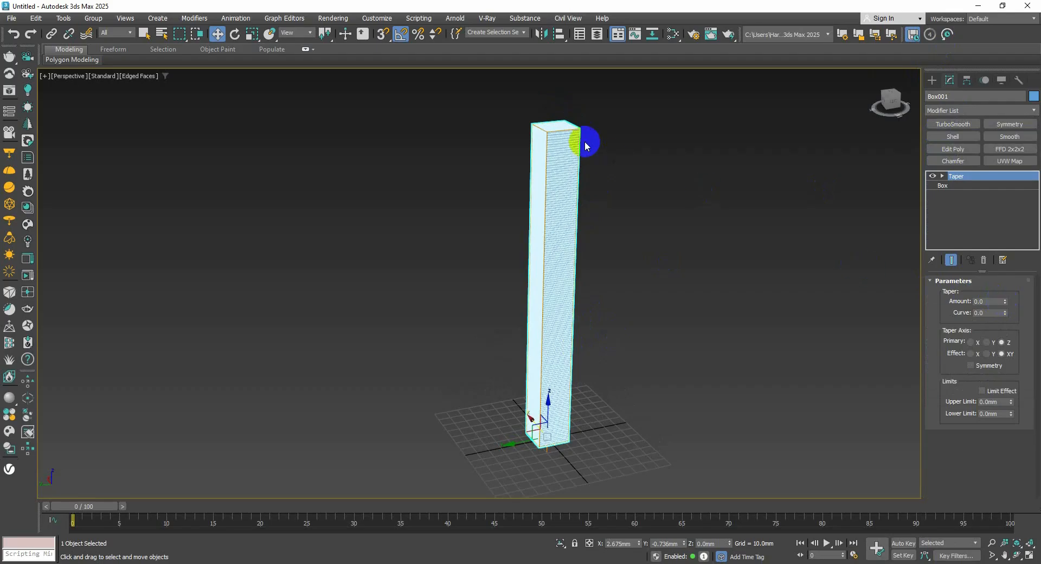
scroll(591, 148, "up", 2)
left_click_drag(1004, 305, 1019, 52)
middle_click_drag(666, 237, 627, 191)
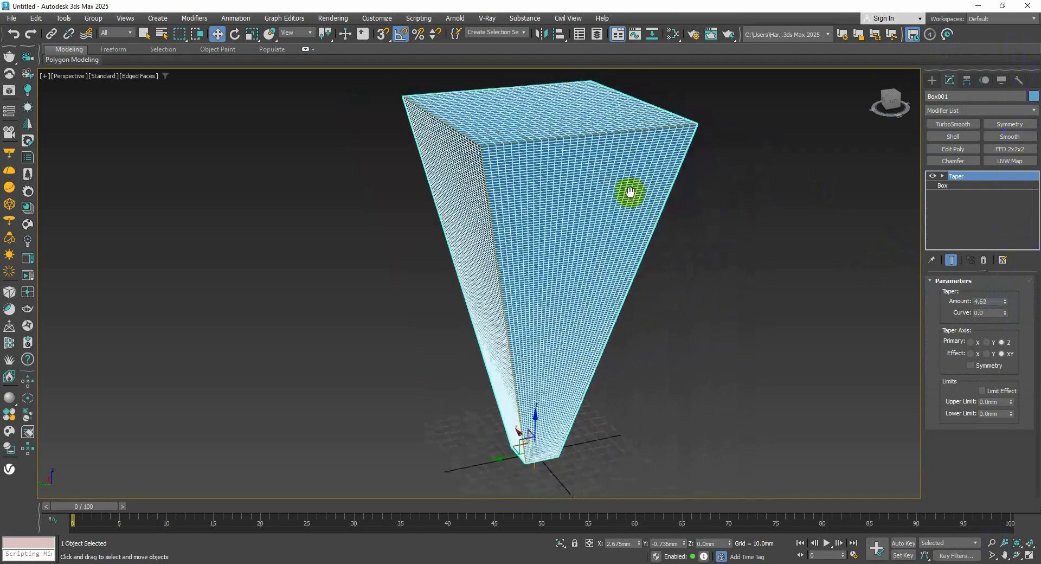
left_click_drag(1004, 304, 7, 41)
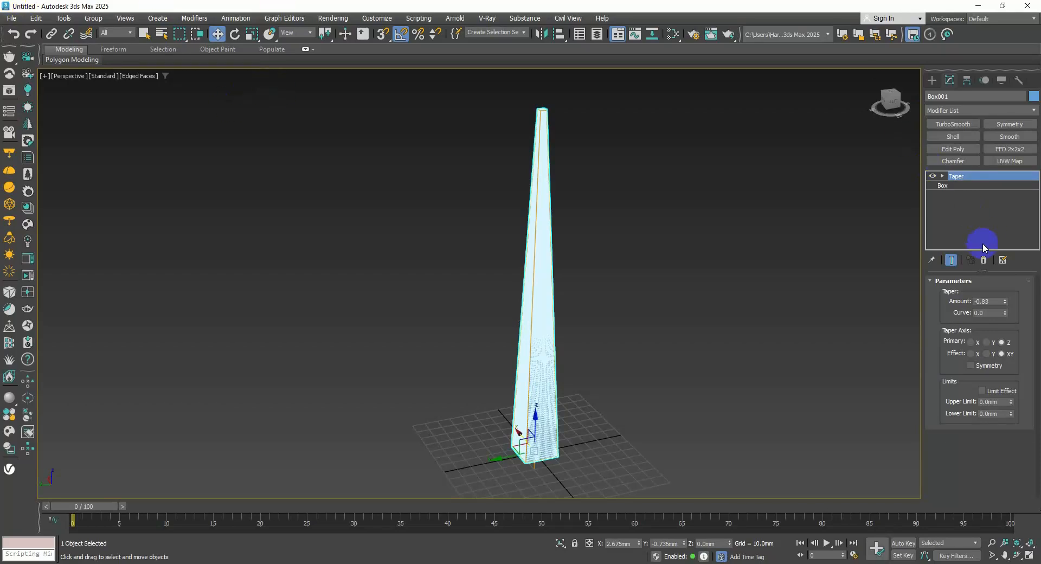
mouse_move(1004, 303)
left_mouse_down()
mouse_move(1015, 353)
mouse_move(1006, 309)
left_mouse_up()
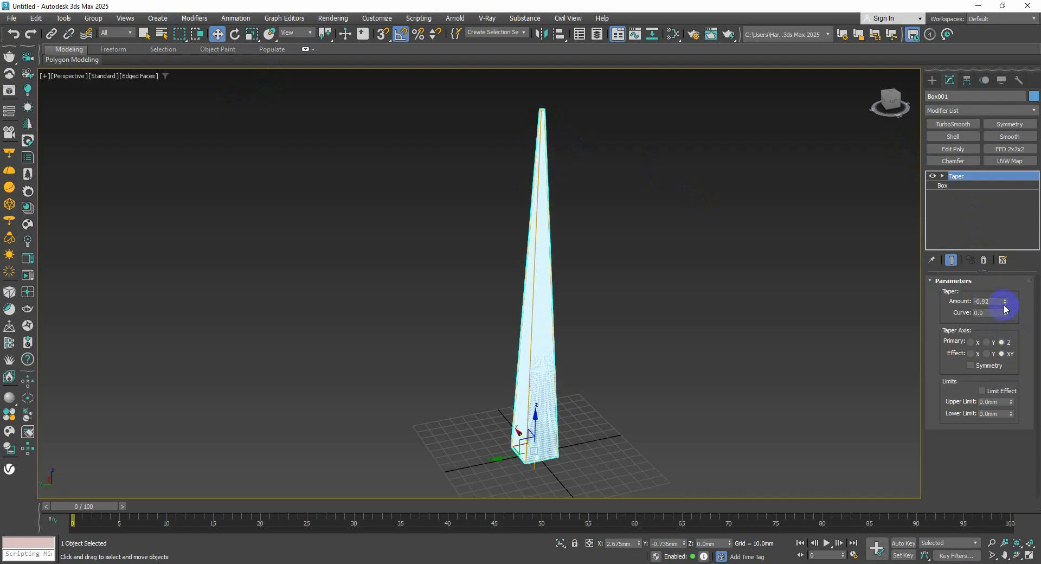
right_click(1004, 302)
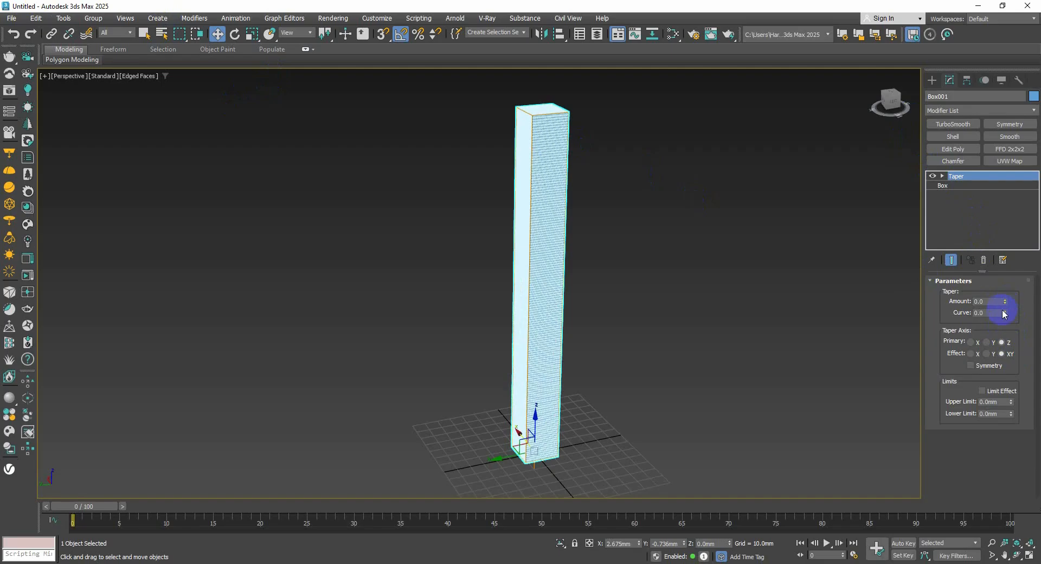
Set the Taper's curve to about -3.03 and enable its Limit Effect with an upper limit of about 232.7 mm.
mouse_move(1003, 314)
left_mouse_down()
mouse_move(1004, 293)
mouse_move(1025, 348)
mouse_move(21, 331)
mouse_move(8, 444)
mouse_move(936, 309)
mouse_move(895, 516)
mouse_move(897, 467)
mouse_move(888, 499)
mouse_move(1003, 318)
left_mouse_up()
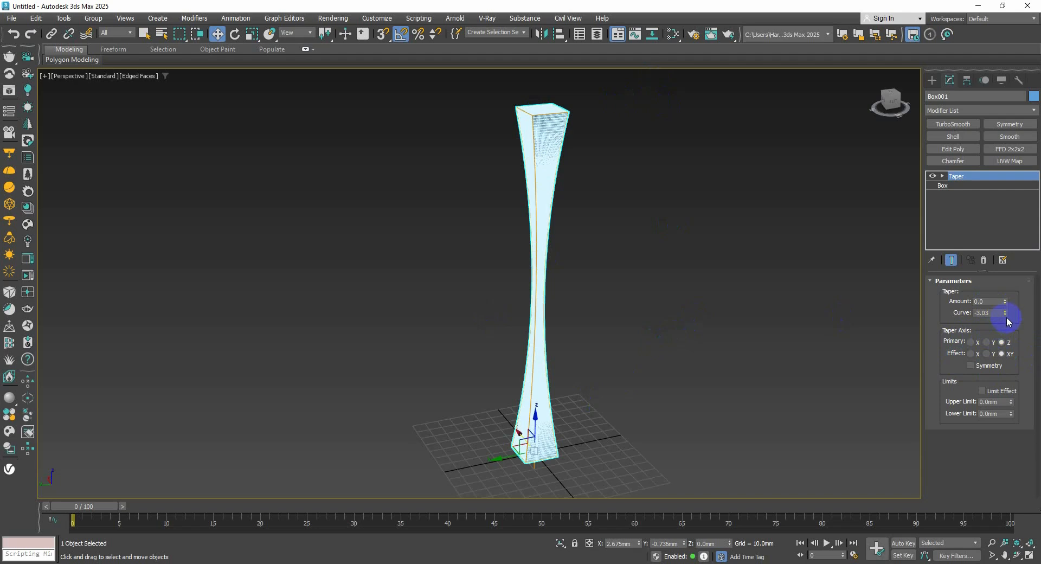
left_click(999, 391)
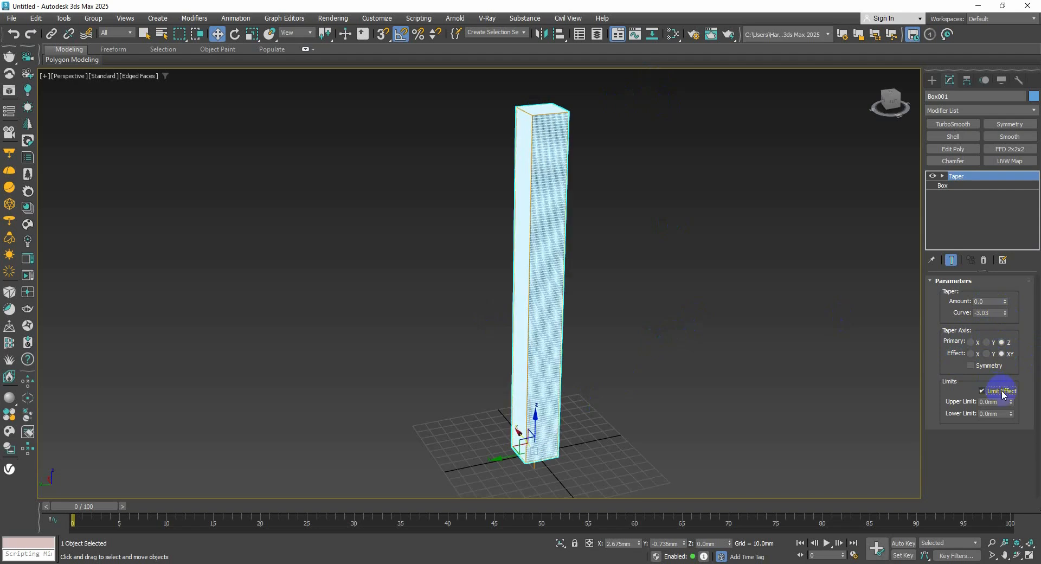
left_click_drag(1011, 408, 1013, 103)
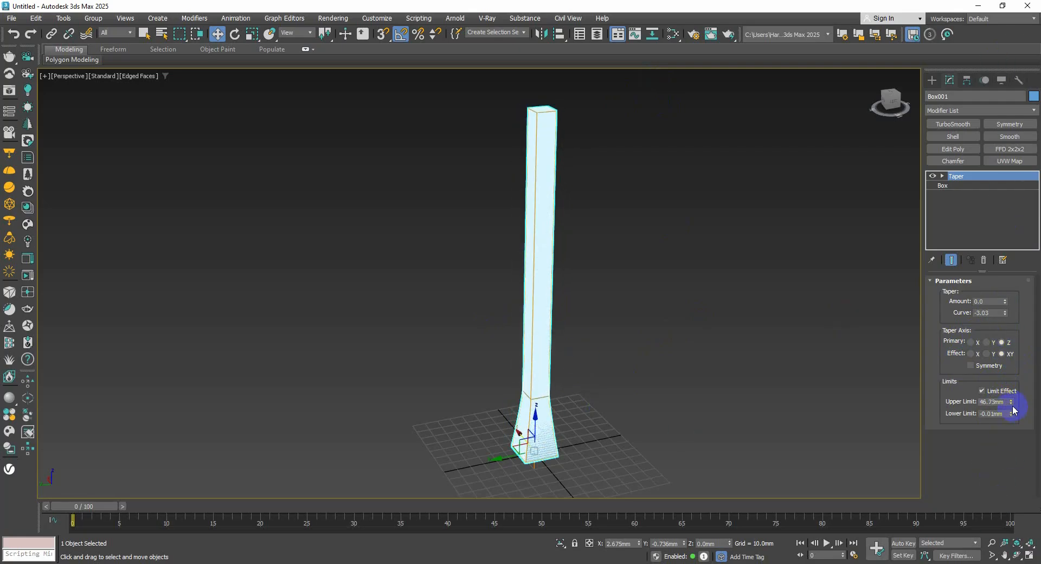
left_click_drag(1012, 408, 971, 188)
Raise the Taper's lower limit to about 33 mm so the column's base stays straight.
scroll(542, 126, "up", 5)
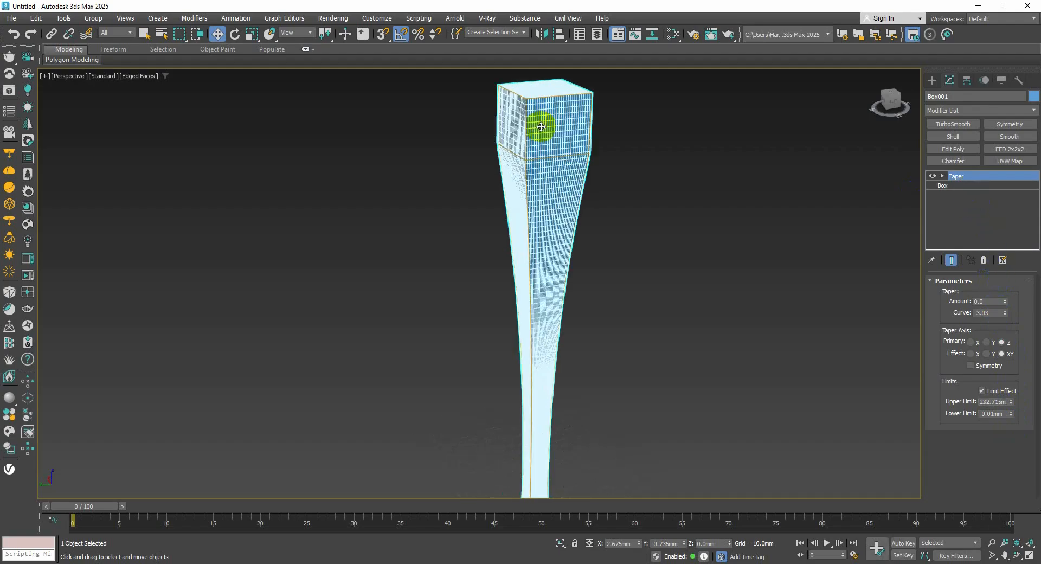
middle_click_drag(539, 109, 519, 152)
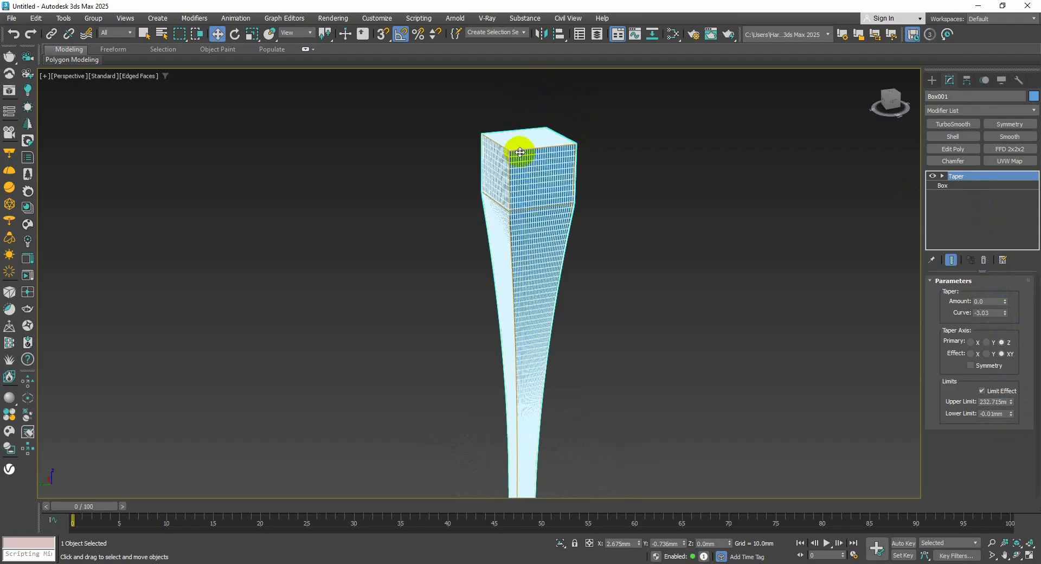
scroll(520, 153, "down", 6)
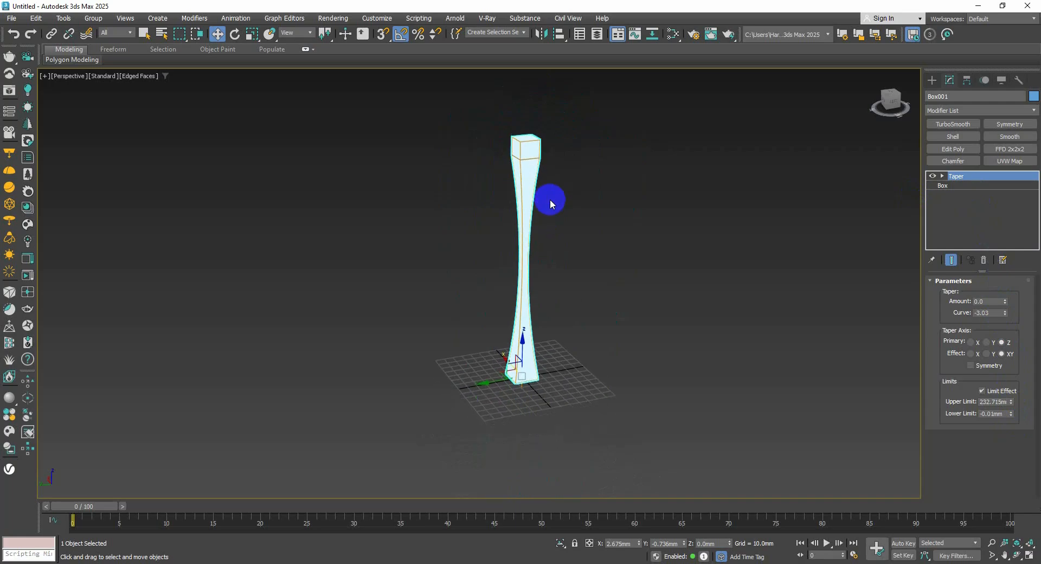
left_click_drag(1012, 415, 99, 293)
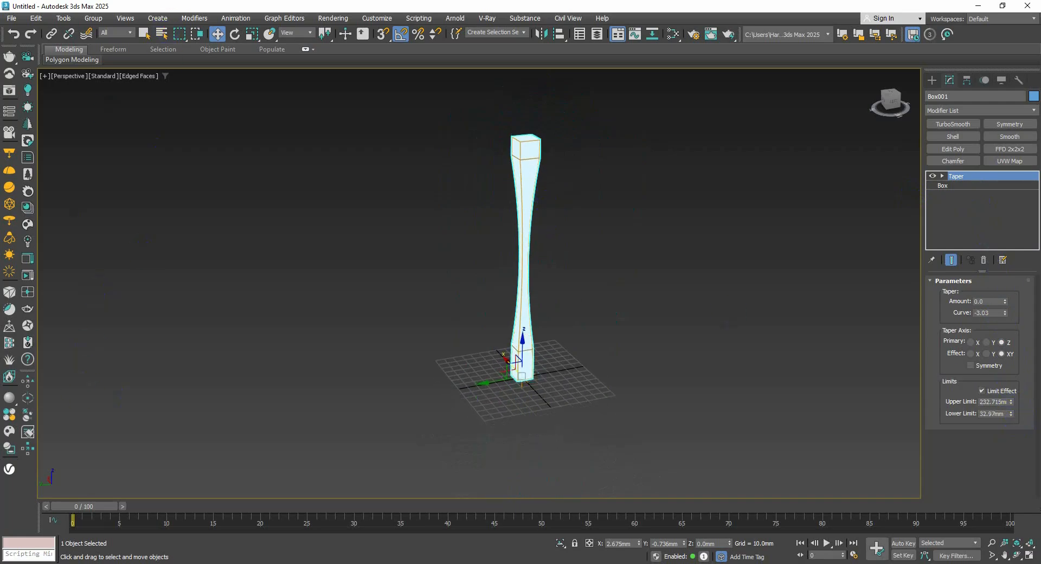
Examine the tapered column's straight base, narrowed middle and top up close.
scroll(518, 371, "up", 4)
middle_click_drag(527, 357, 522, 380)
scroll(529, 358, "up", 4)
scroll(530, 357, "down", 2)
scroll(543, 320, "down", 3)
middle_click_drag(544, 319, 545, 375)
scroll(545, 374, "down", 3)
scroll(523, 407, "up", 2)
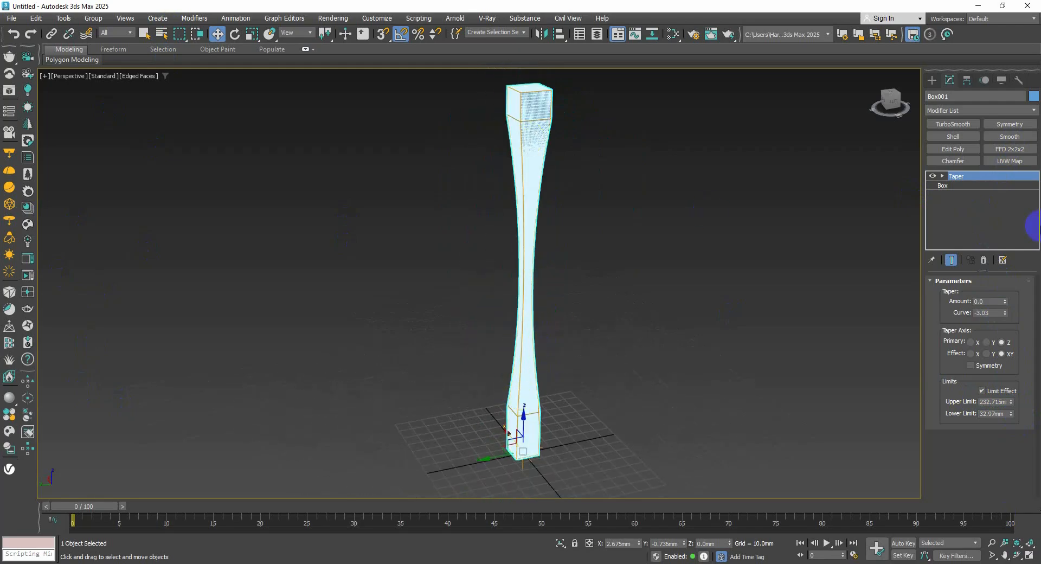
Raise the Taper's gizmo along Z to about 64 mm and view the column without edged faces.
left_click(942, 176)
left_click(957, 185)
left_click(944, 176)
left_click(943, 176)
left_click(961, 186)
scroll(495, 243, "down", 3)
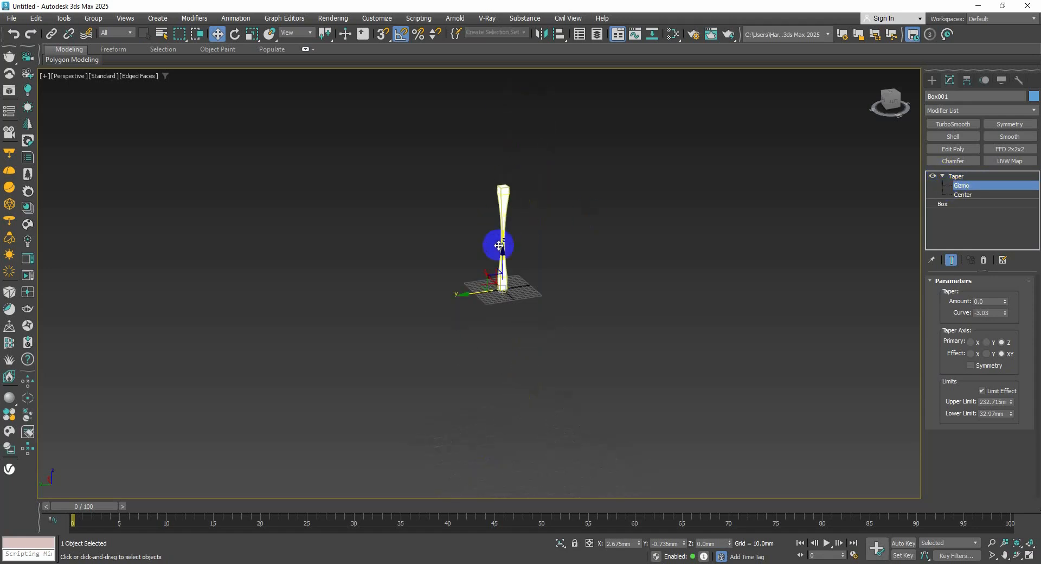
left_click_drag(495, 297, 511, 244)
key("F4")
key("F4")
key("F4")
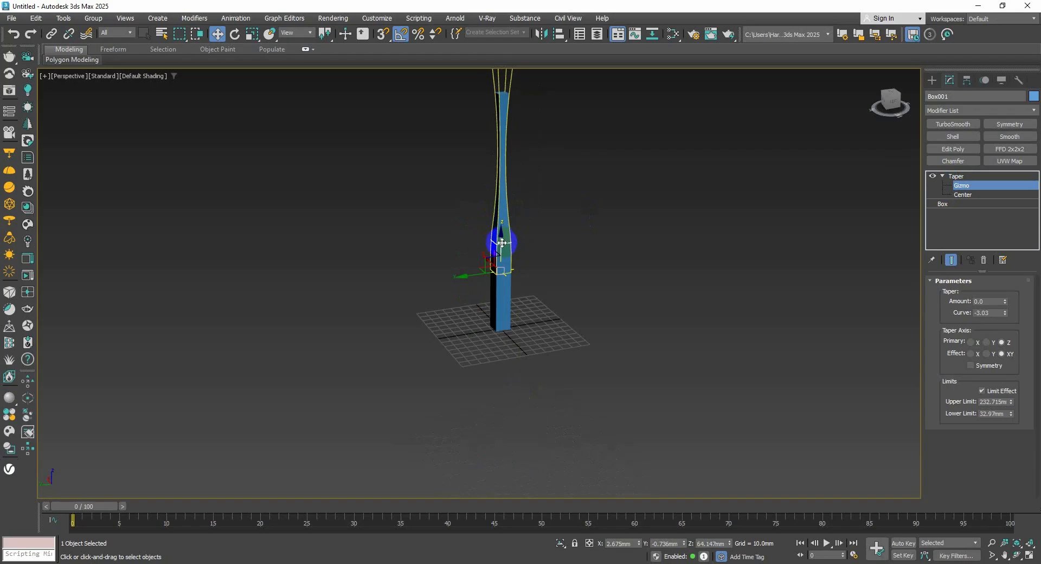
scroll(499, 244, "up", 2)
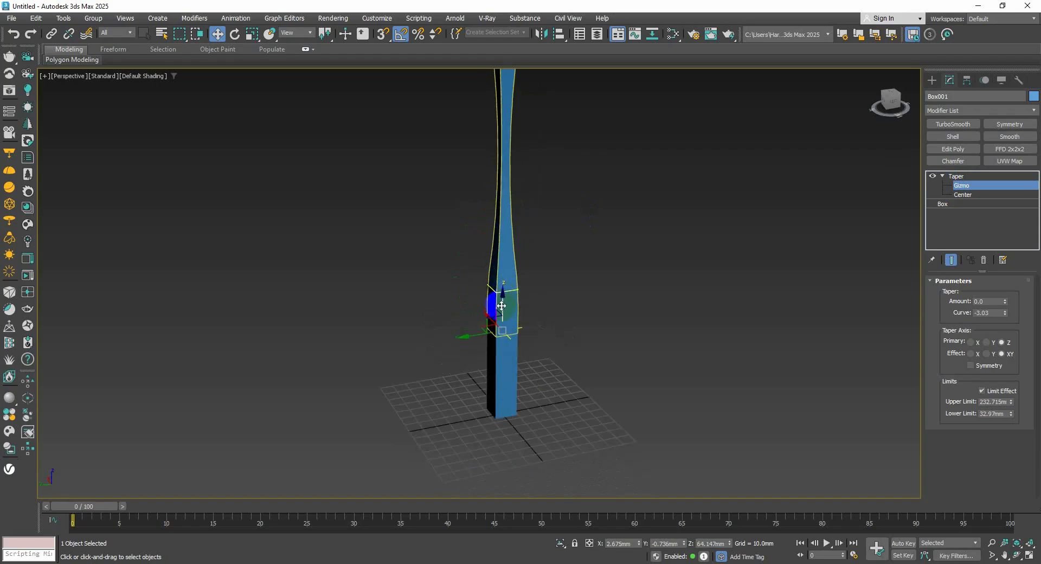
scroll(503, 311, "up", 2)
scroll(503, 313, "down", 2)
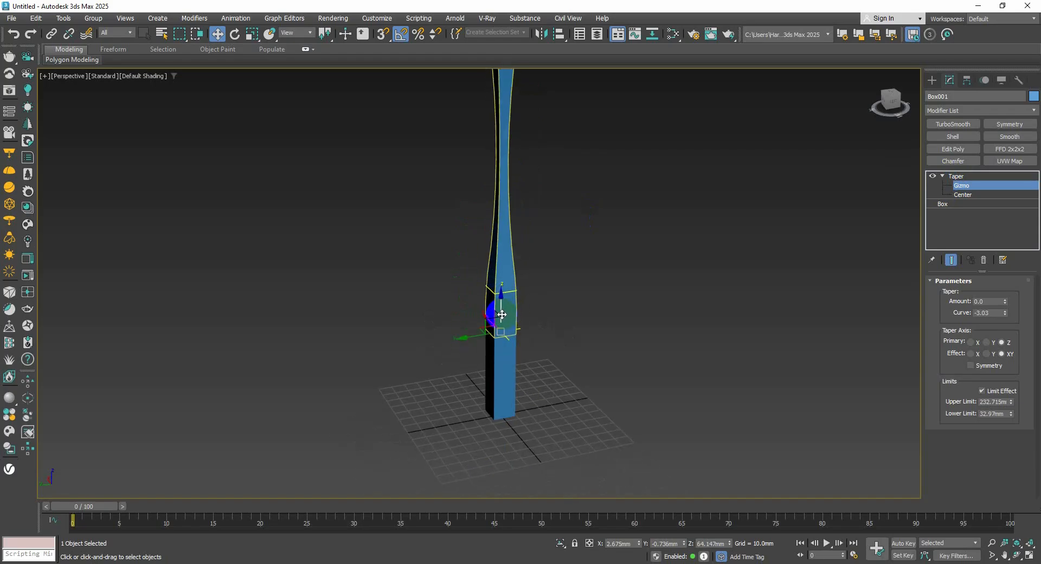
scroll(502, 307, "down", 2)
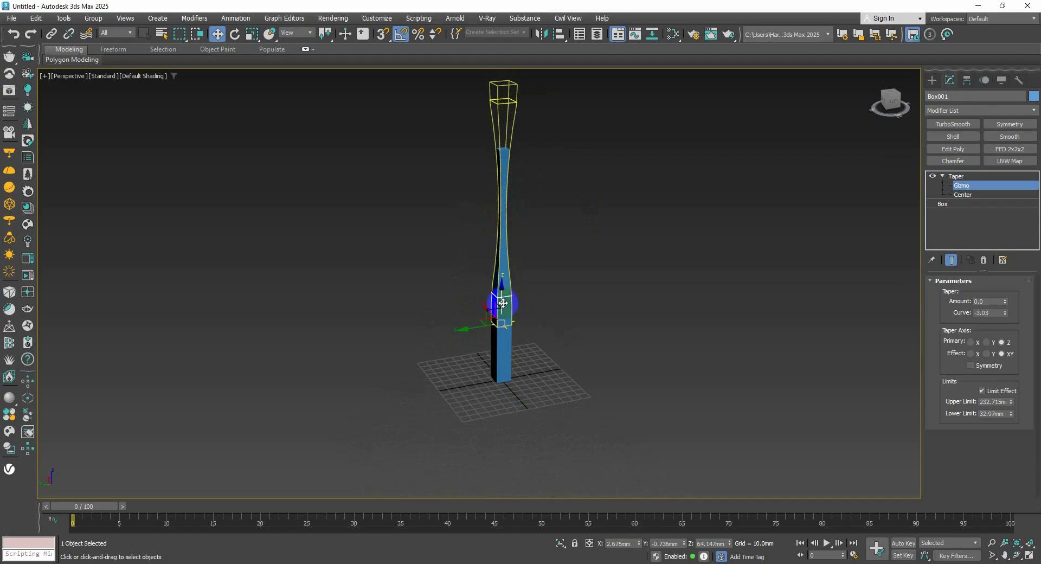
Try the Taper gizmo at the column's top, about 260 mm high, and lower it to about 123.5 mm.
left_click_drag(503, 303, 518, 118)
scroll(518, 192, "down", 4)
middle_click_drag(508, 253, 506, 330)
scroll(497, 218, "up", 4)
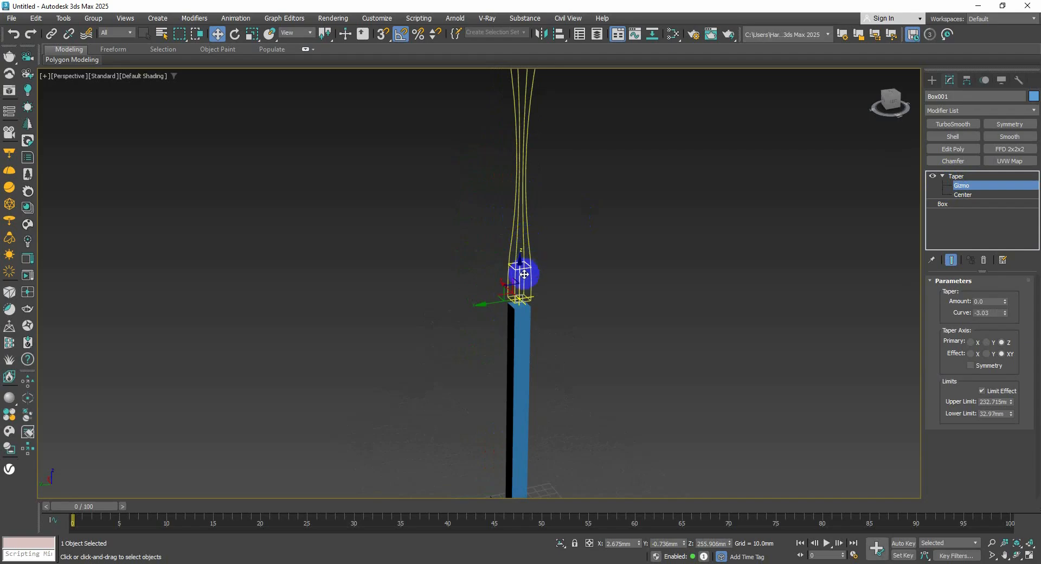
mouse_move(524, 274)
left_mouse_down()
mouse_move(528, 181)
mouse_move(524, 279)
left_mouse_up()
scroll(523, 280, "down", 4)
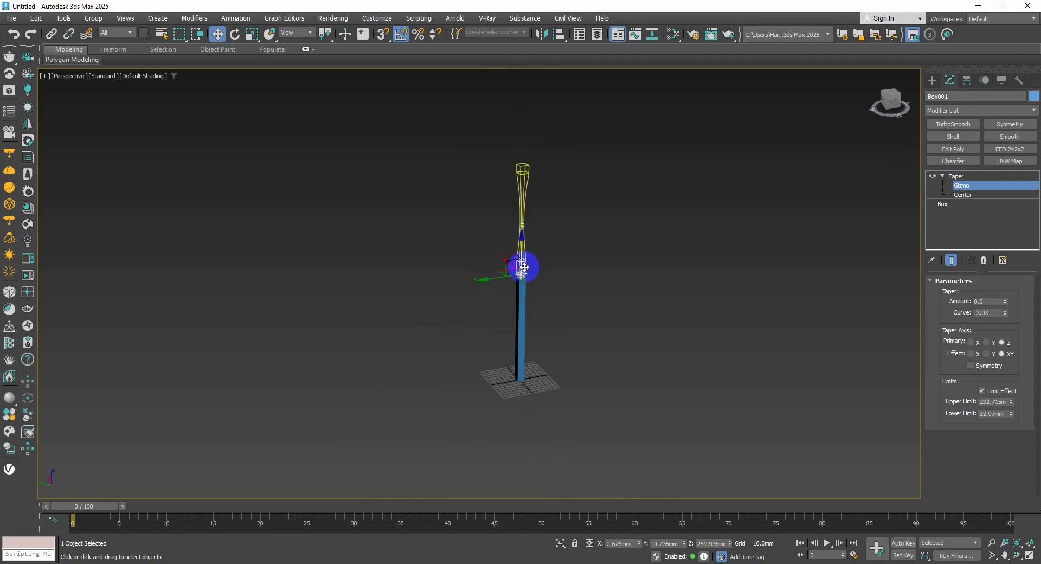
middle_click_drag(523, 268, 511, 234)
scroll(513, 237, "up", 4)
scroll(513, 237, "down", 4)
scroll(514, 238, "up", 2)
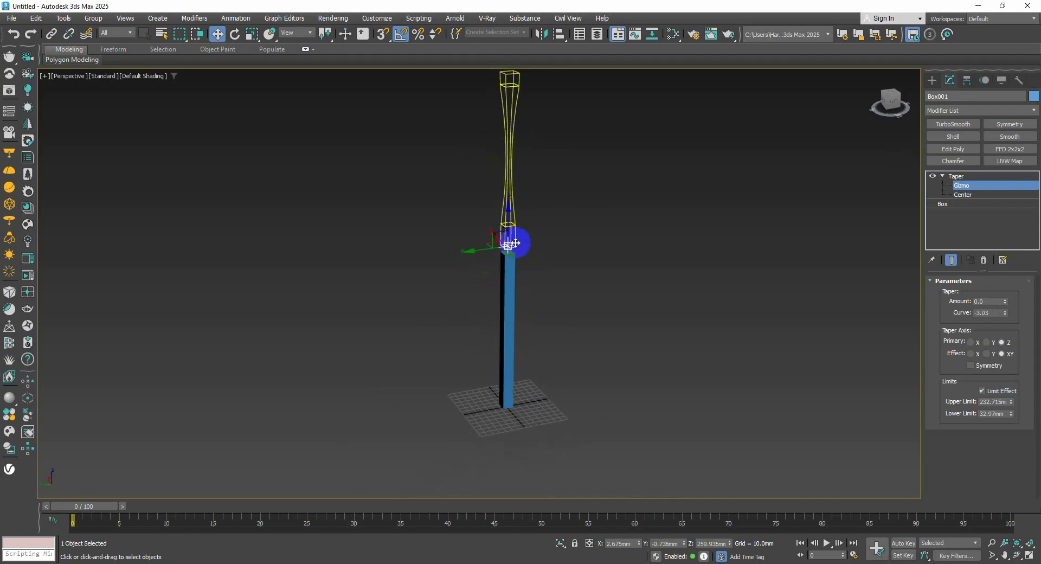
left_click_drag(507, 225, 507, 311)
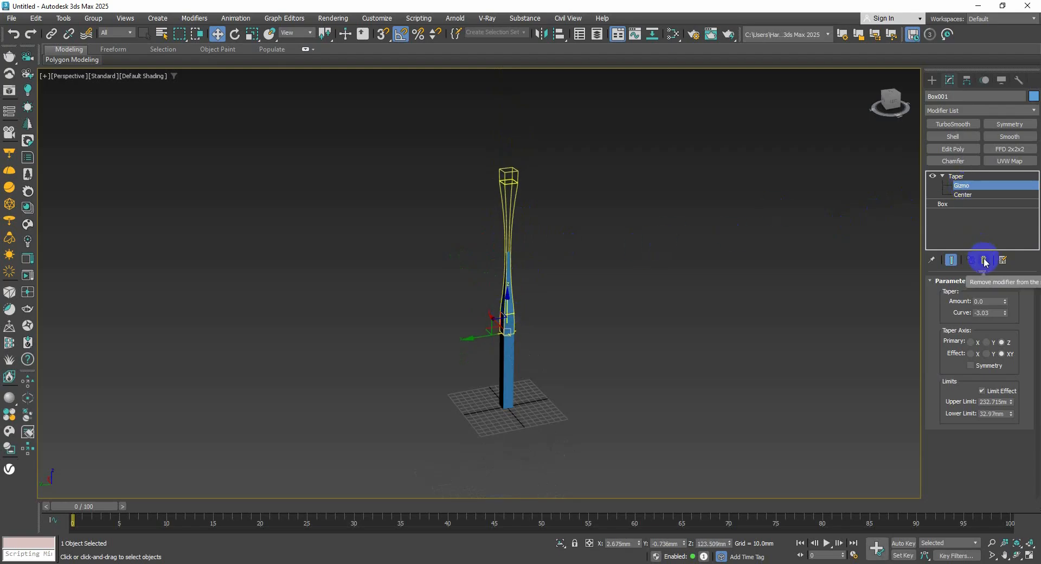
Remove the Taper modifier from the box and add a Twist modifier.
left_click(972, 113)
left_click(965, 113)
left_click(984, 261)
left_click(971, 113)
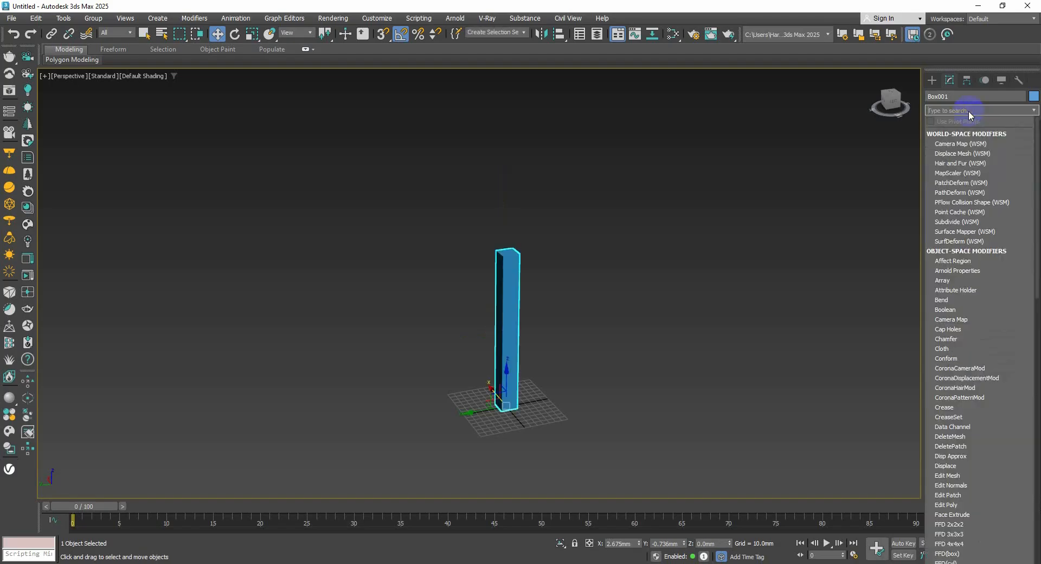
type("t")
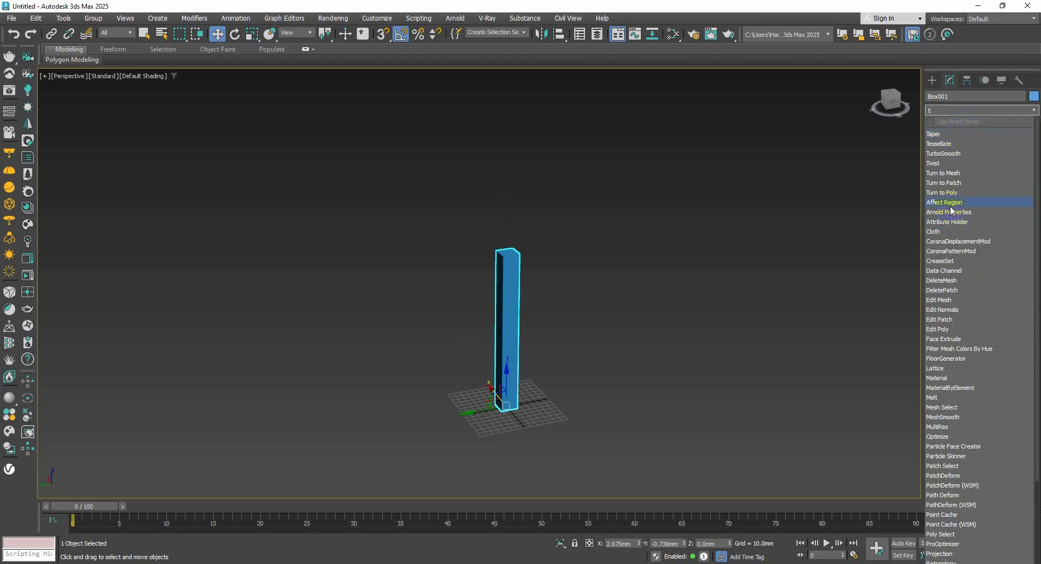
left_click(943, 164)
scroll(515, 290, "up", 2)
scroll(516, 290, "up", 2)
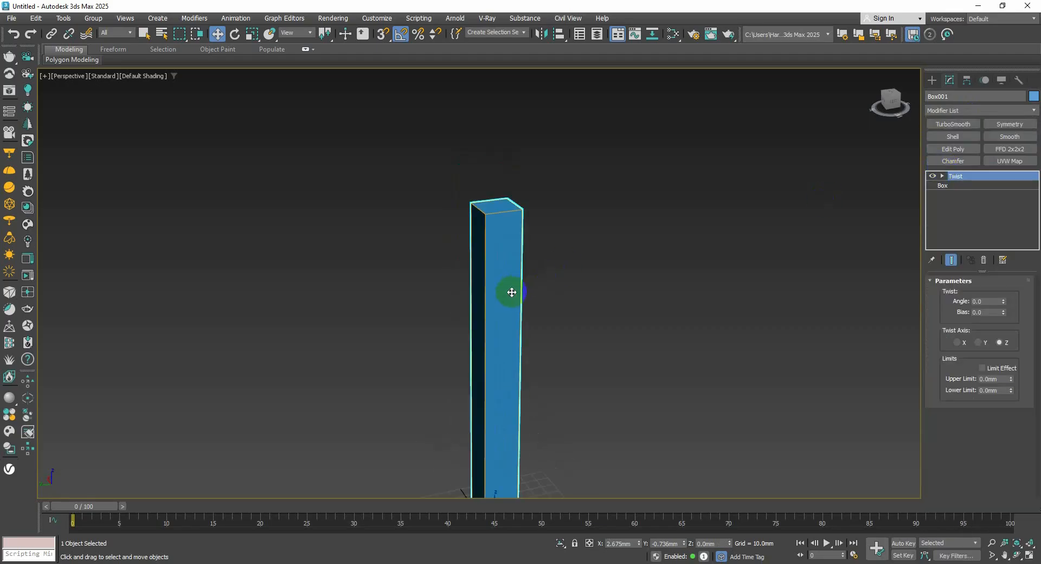
scroll(520, 250, "down", 2)
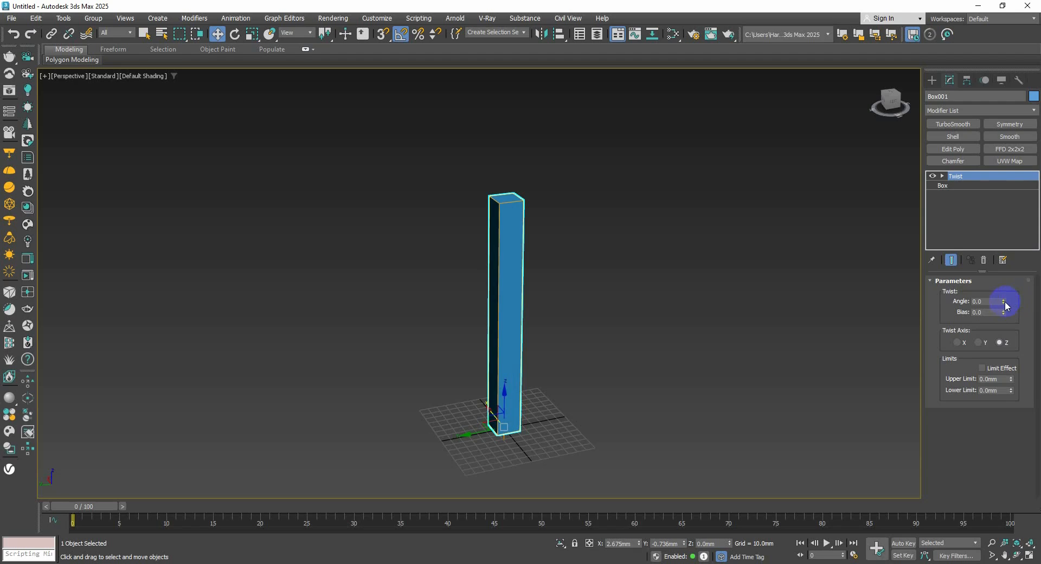
Set the Twist angle to 45 and display the box's edged faces to inspect its segments.
double_click(984, 301)
type("45")
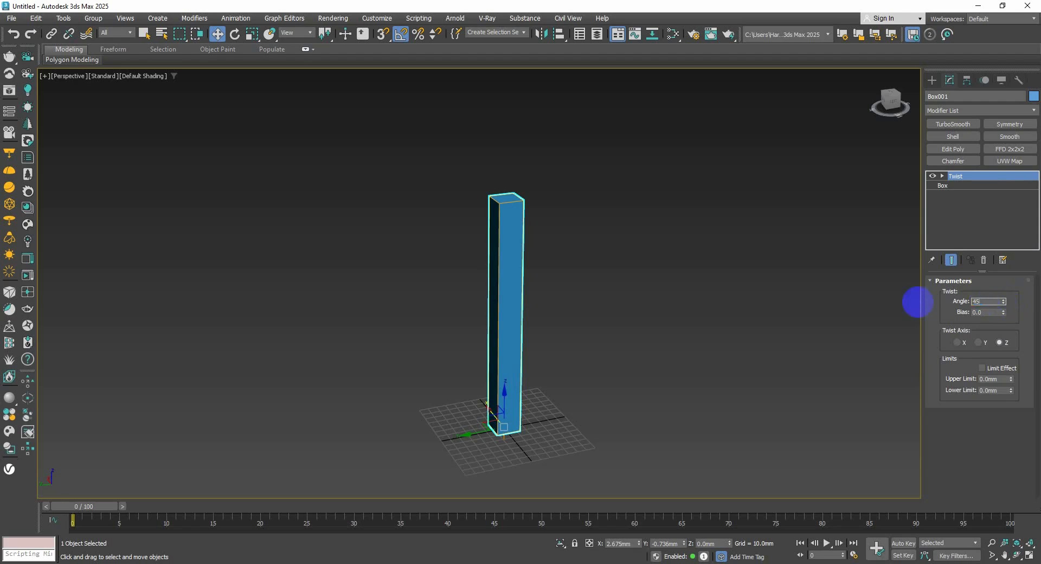
key("Return")
middle_click_drag(523, 309, 472, 307, "alt")
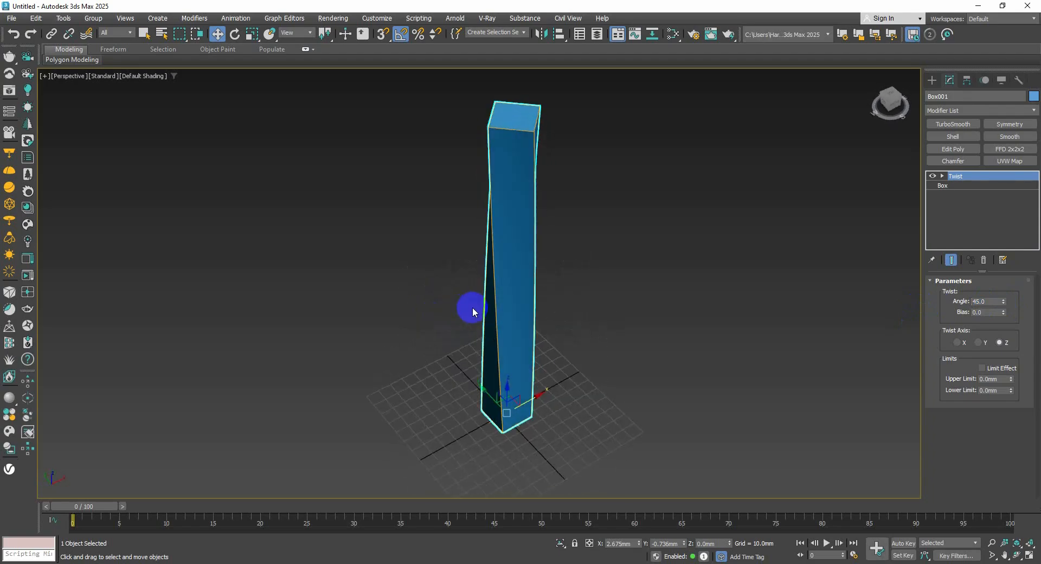
key("F3")
key("F3")
scroll(496, 318, "down", 5)
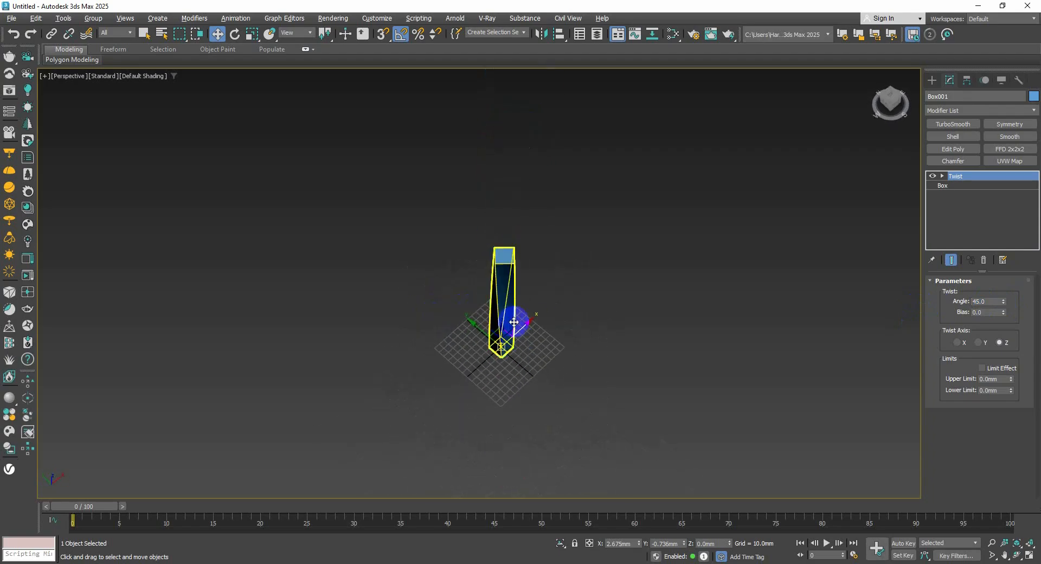
scroll(514, 322, "up", 5)
key("F4")
scroll(506, 273, "up", 3)
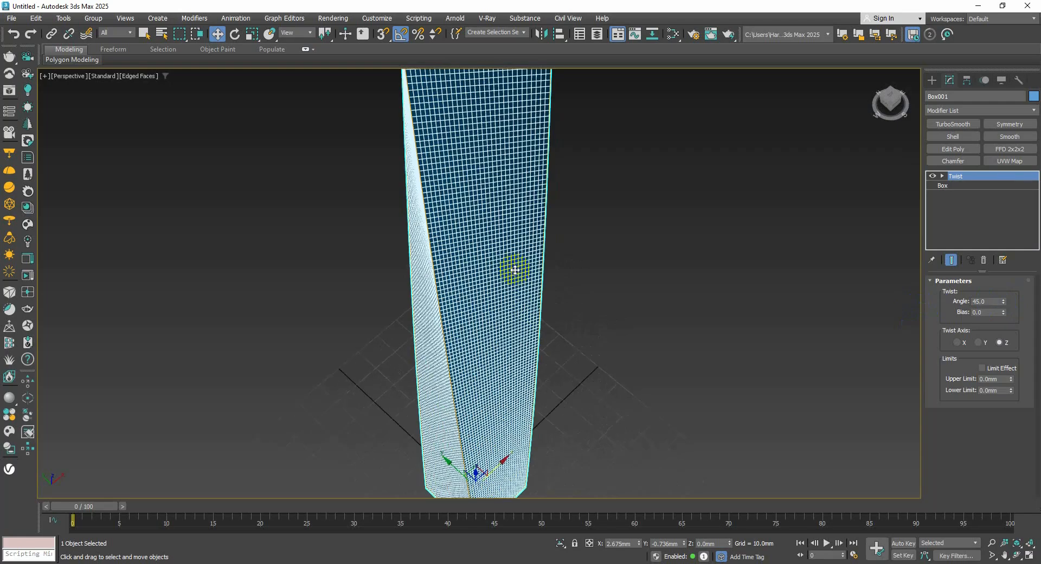
middle_click_drag(514, 214, 558, 290, "alt")
Reduce the box's height, width and length segments to 1 each beneath the Twist.
left_click(965, 186)
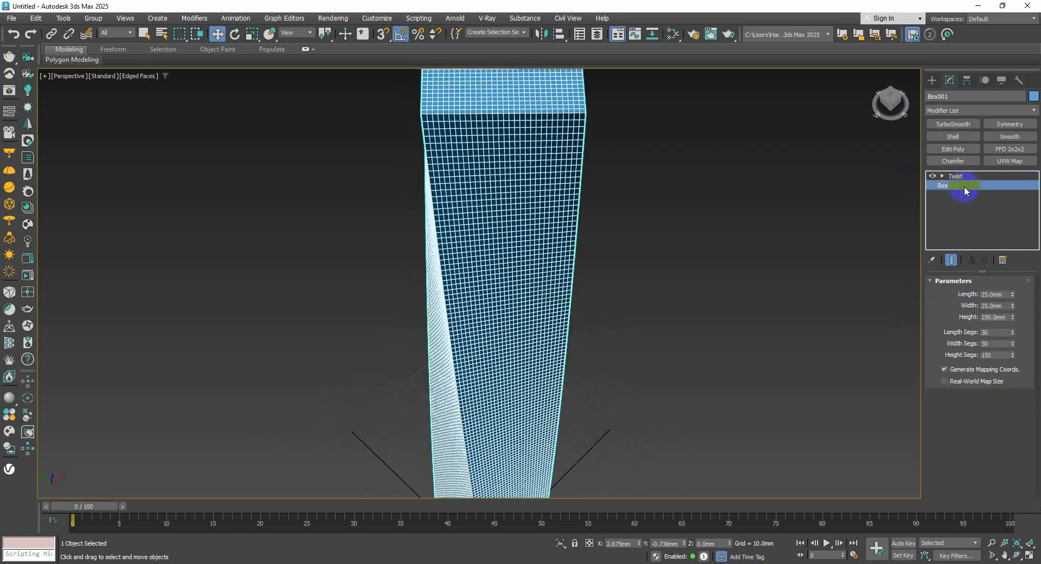
right_click(1012, 356)
scroll(674, 290, "down", 5)
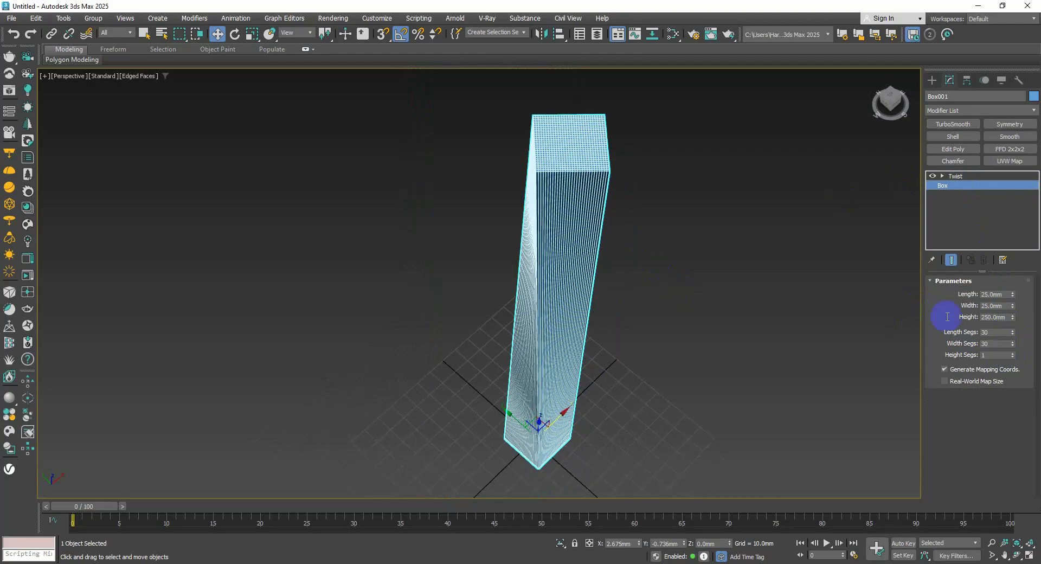
right_click(1013, 343)
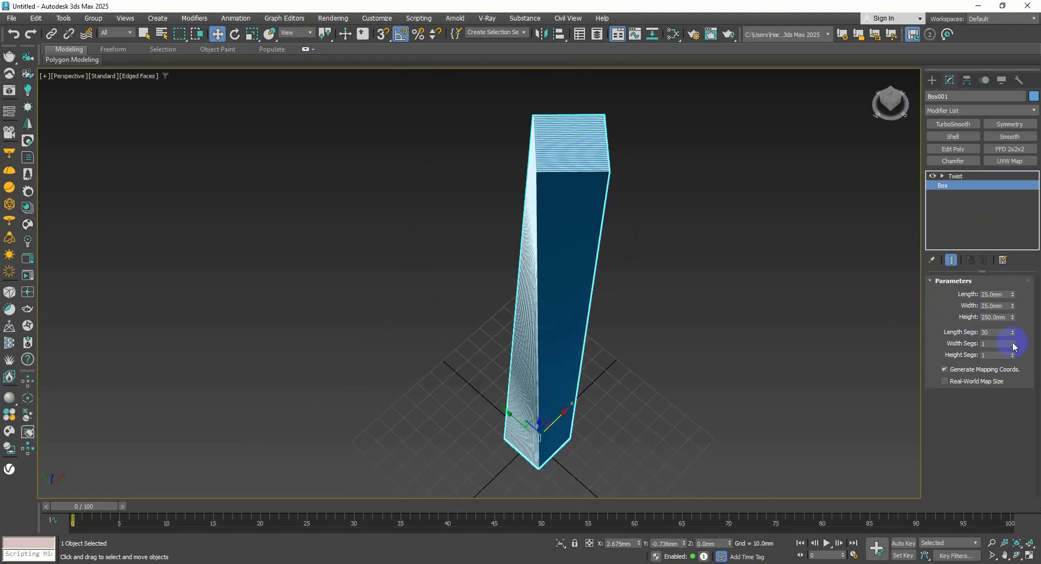
right_click(1013, 333)
middle_click_drag(589, 310, 646, 313, "alt")
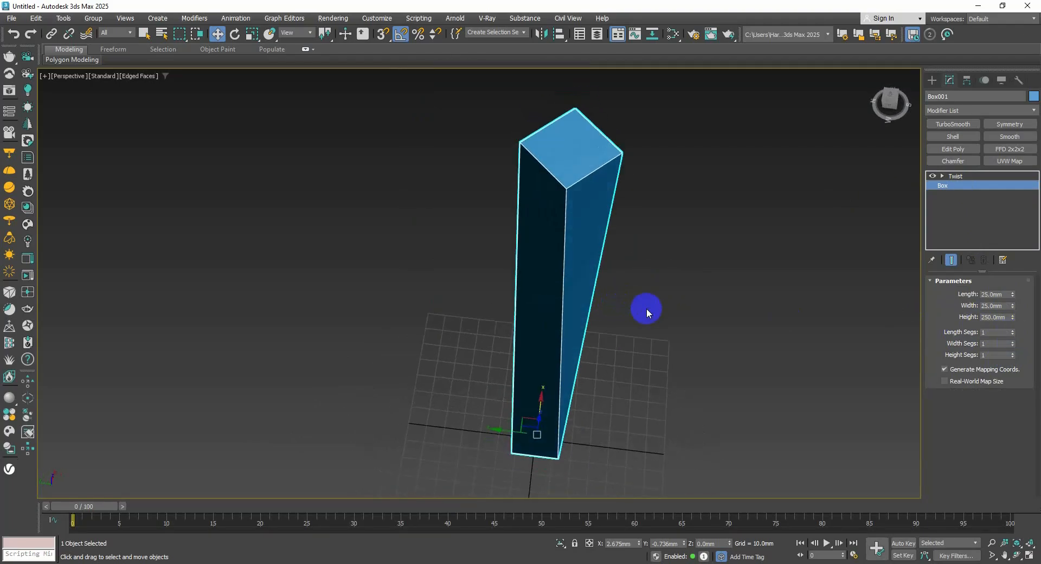
Try a Twist angle of 90 on the unsegmented box, and set the angle to 180.
left_click(957, 176)
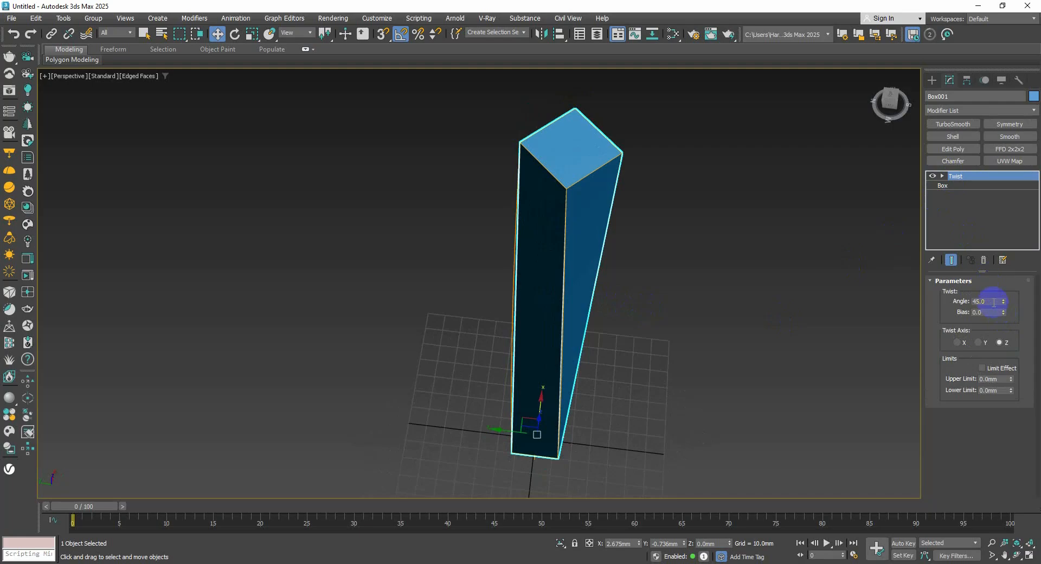
double_click(993, 302)
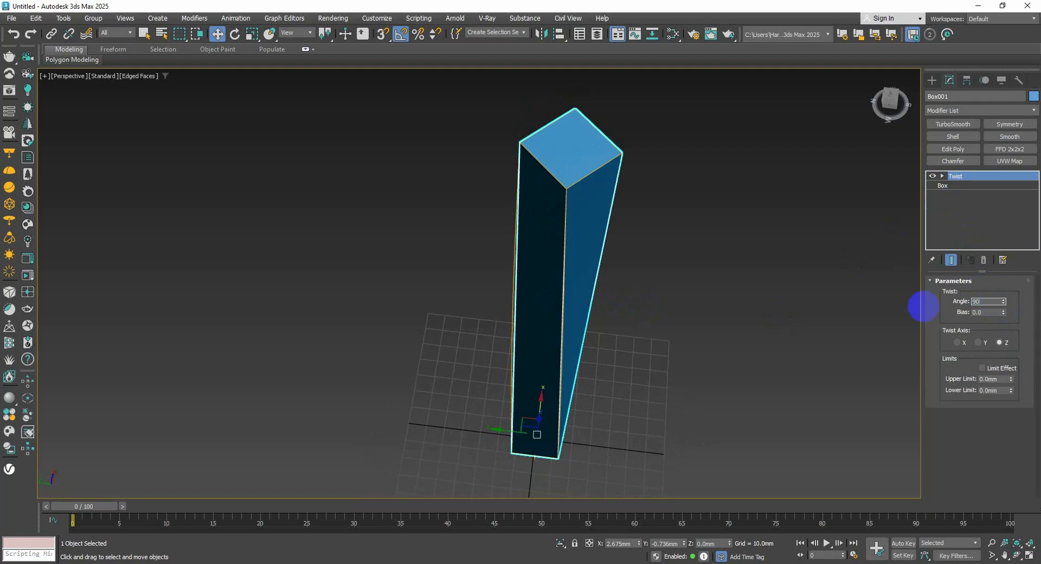
key("Return")
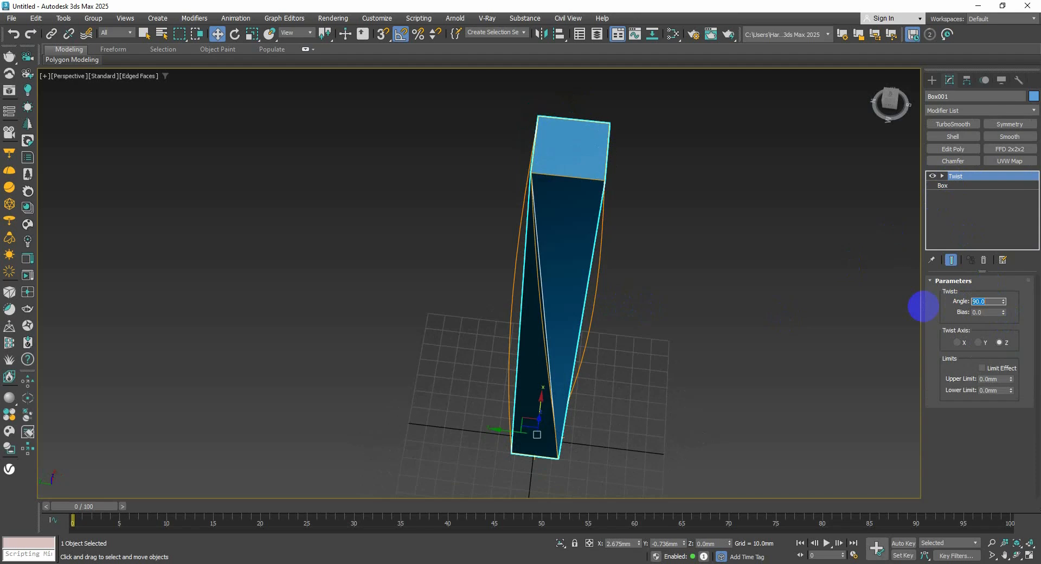
type("180")
key("Return")
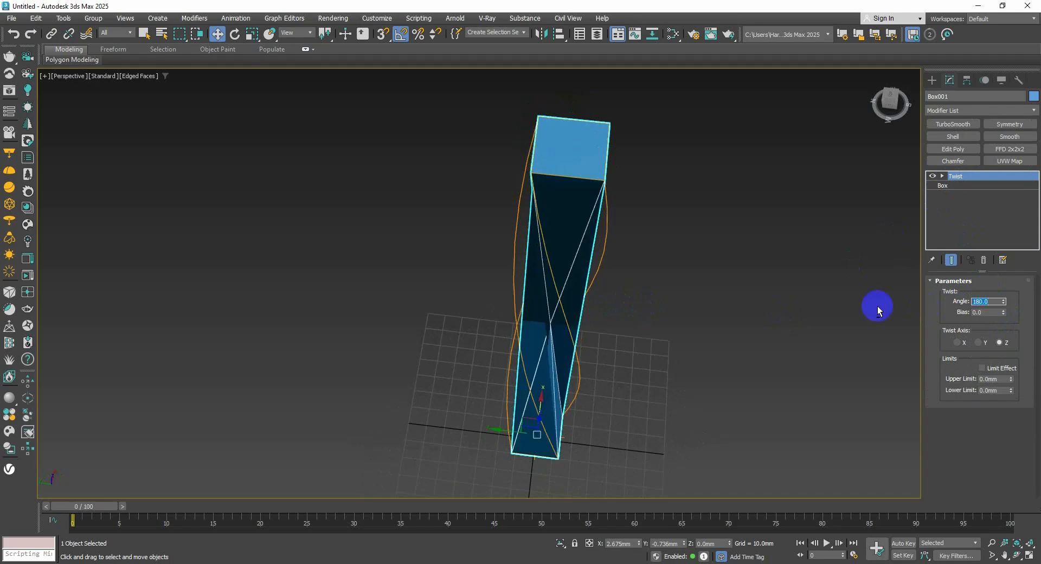
middle_click_drag(622, 298, 681, 293, "alt")
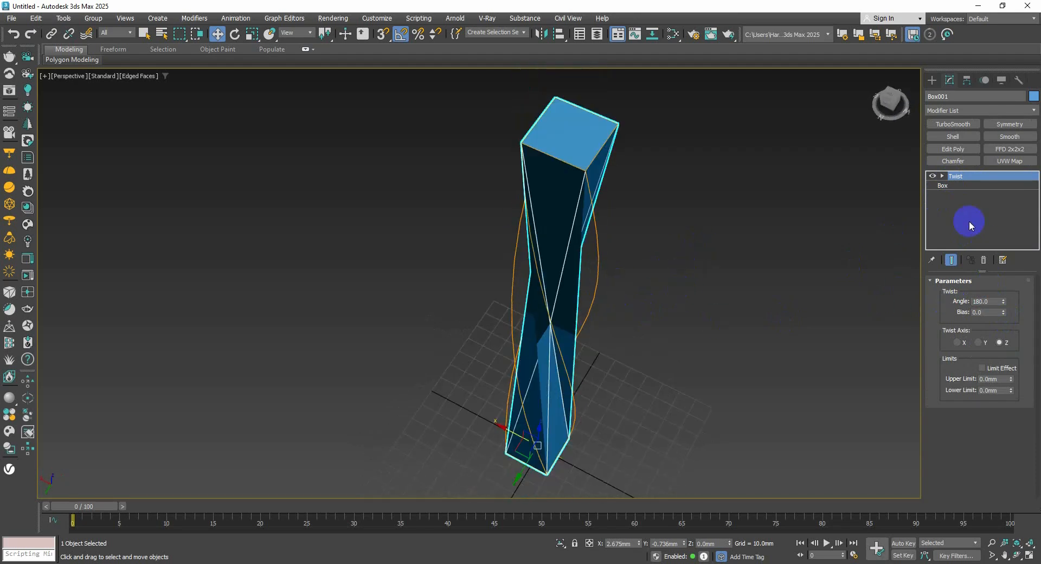
Set the box's height segments to 100 and its width and length segments to 30 each.
left_click(943, 186)
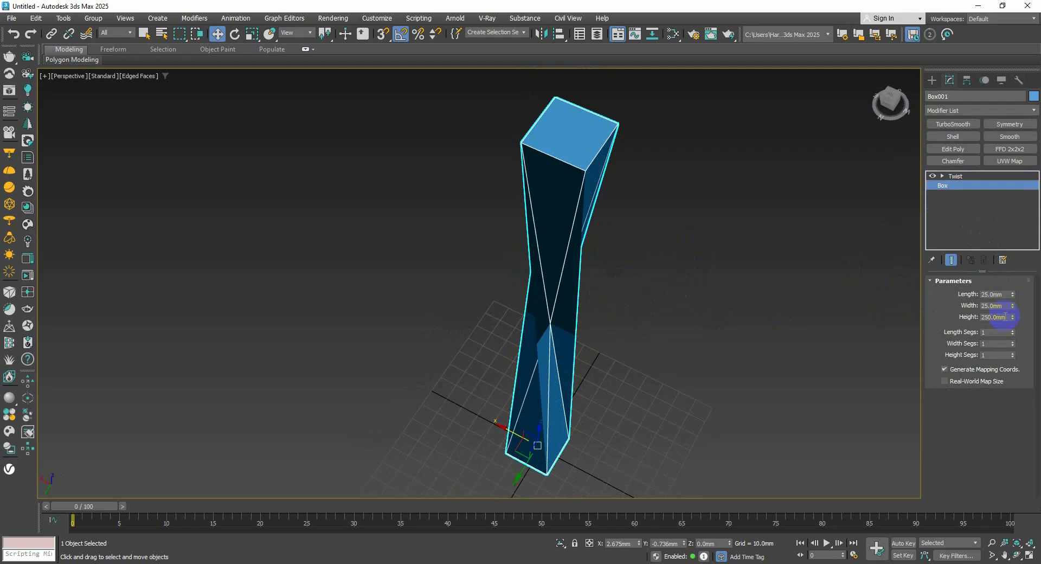
double_click(997, 355)
type("100")
key("Return")
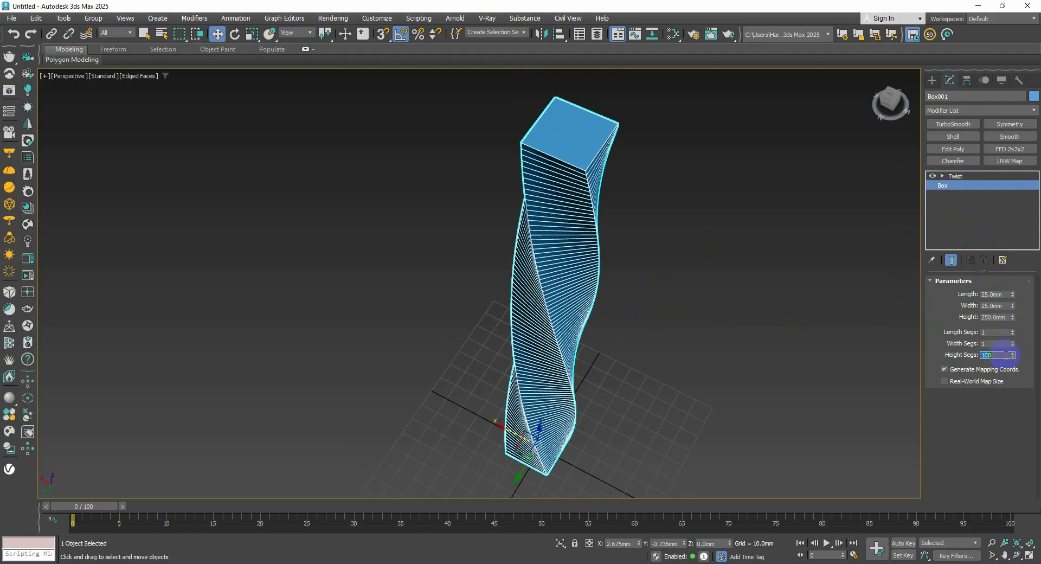
left_click(996, 343)
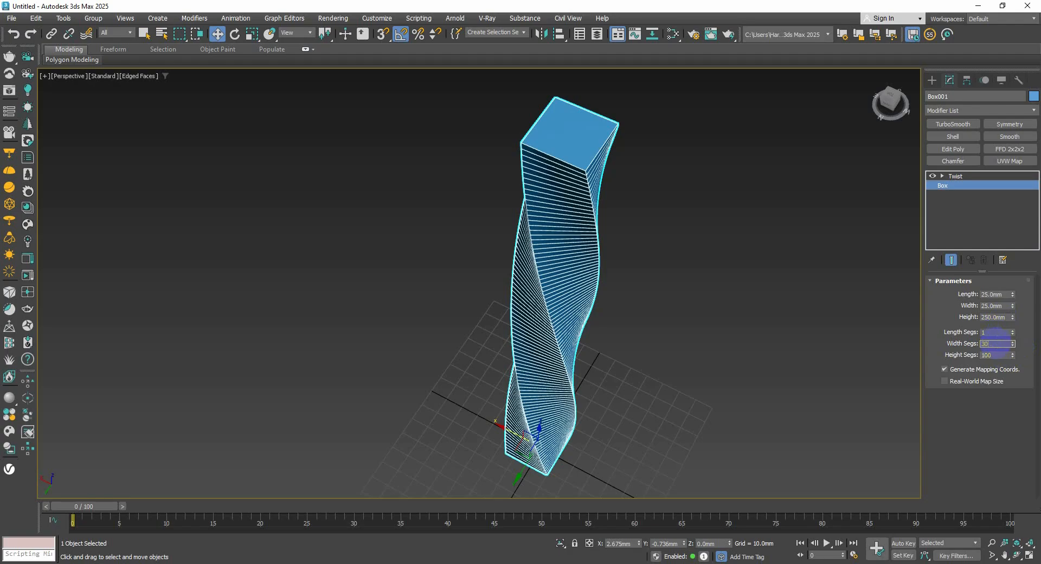
key("Return")
left_click(1000, 331)
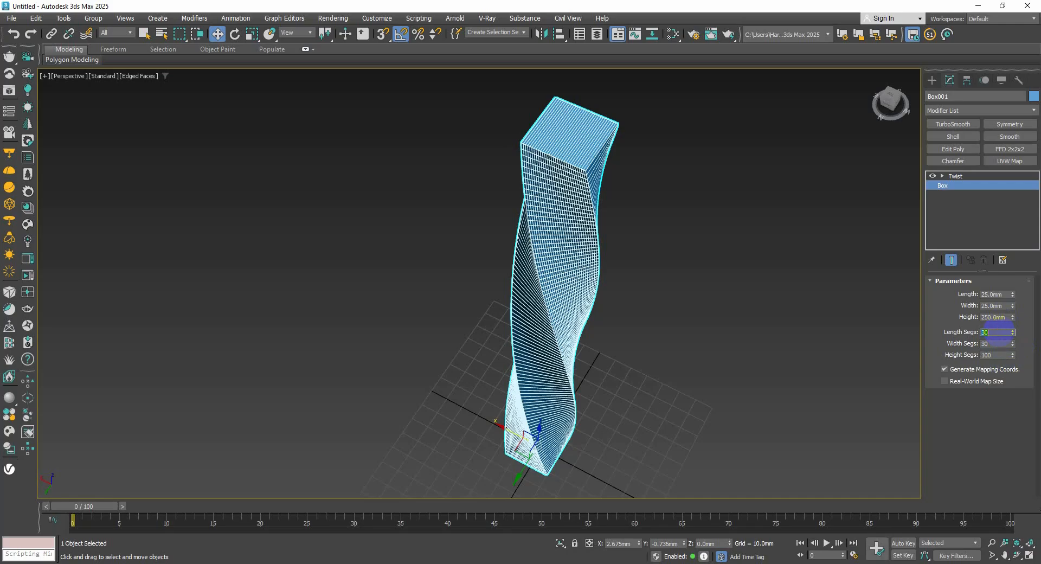
type("30")
key("Return")
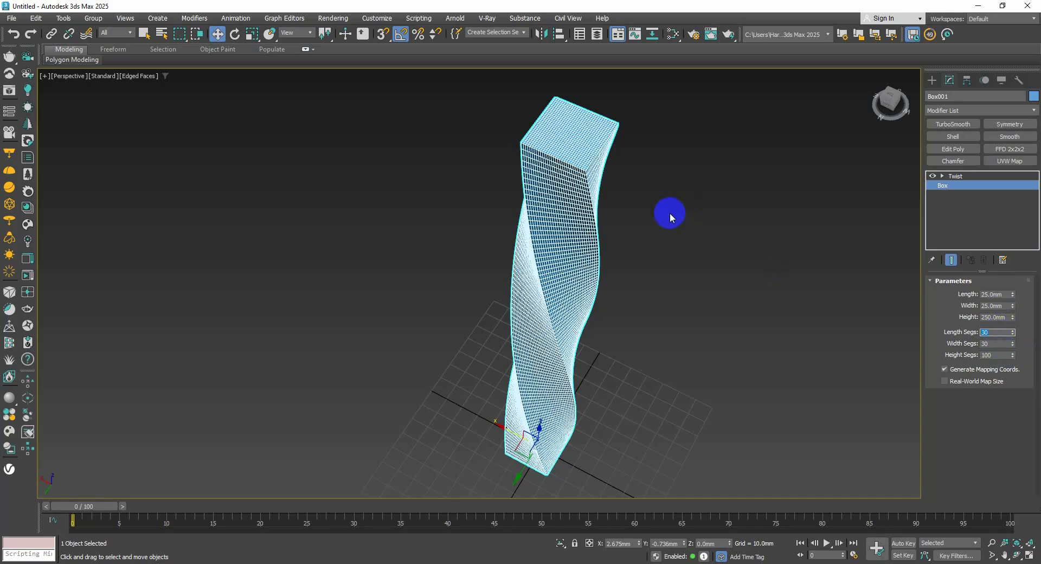
Deselect the box and hide the edged faces to view the smooth twisted column.
left_click(669, 212)
key("F4")
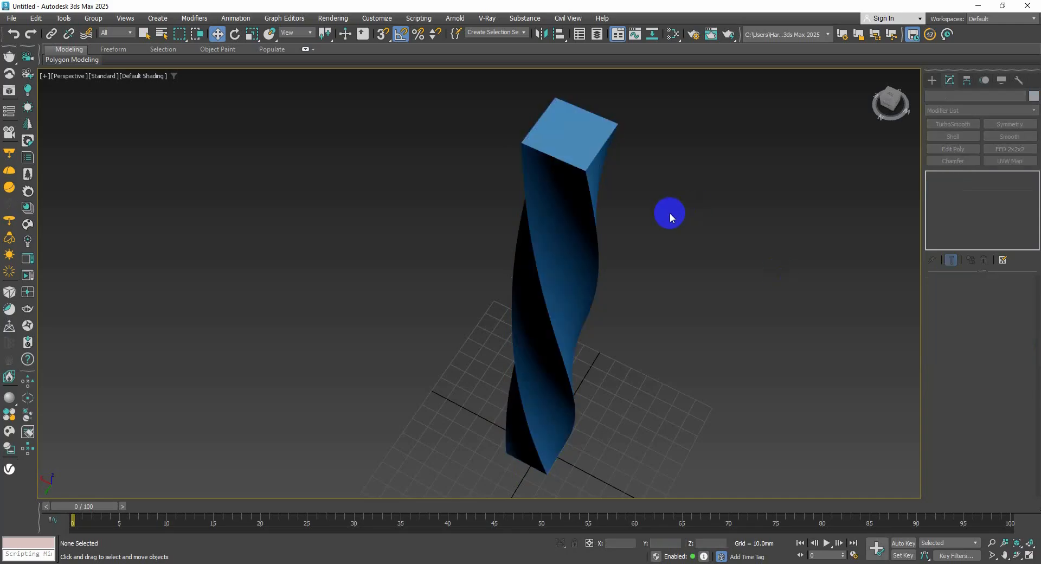
middle_click_drag(577, 290, 570, 252, "alt")
Increase the box's Twist angle to about 529 for a tightly spiralled column.
left_click(609, 240)
scroll(598, 264, "down", 2)
scroll(600, 255, "down", 4)
scroll(572, 252, "up", 3)
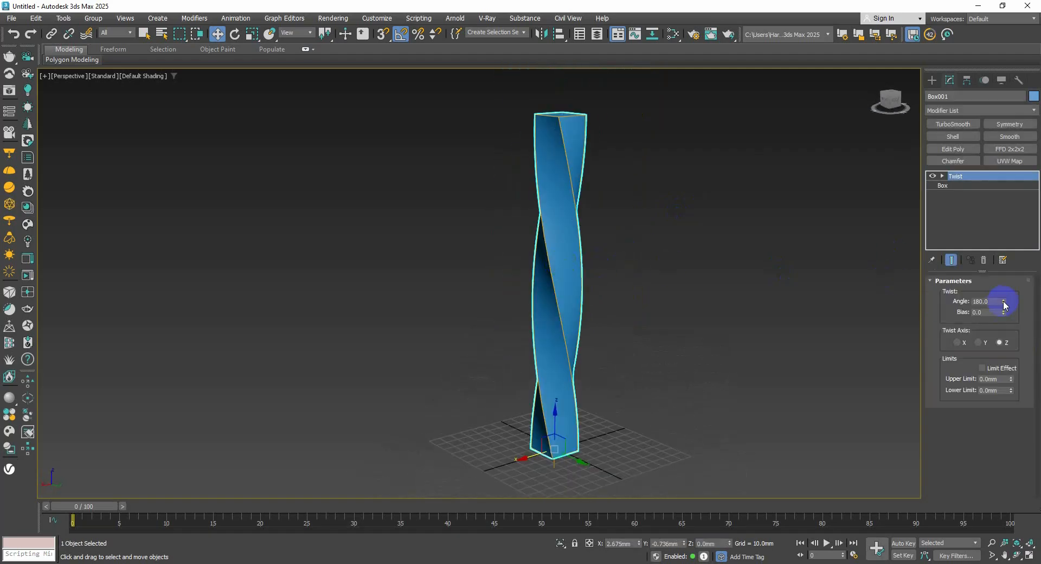
left_click_drag(1003, 305, 932, 481)
scroll(607, 258, "up", 3)
scroll(576, 290, "down", 5)
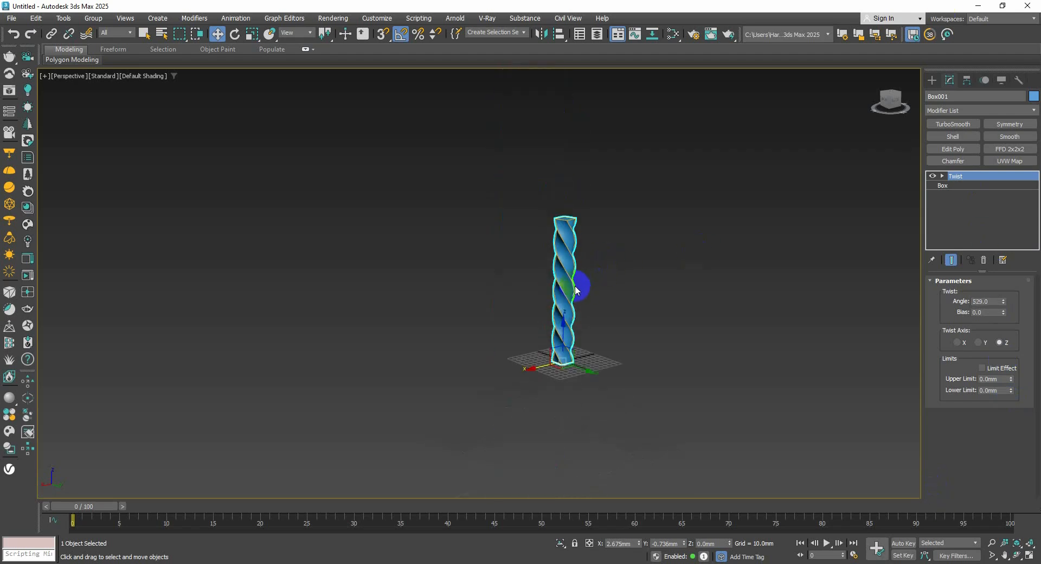
Reduce the column's Twist angle to about 411.5.
scroll(575, 290, "up", 5)
scroll(516, 205, "down", 2)
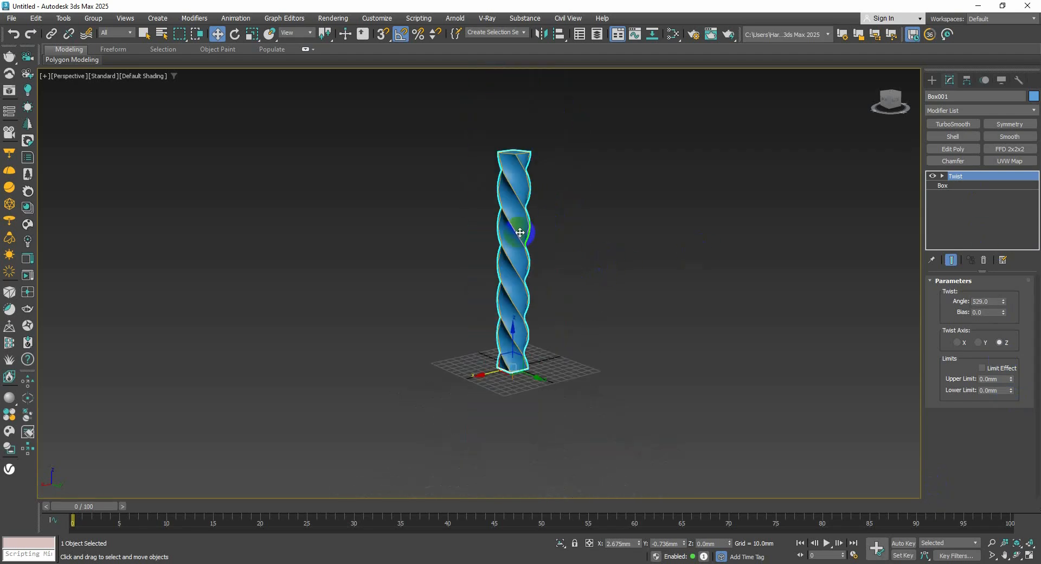
middle_click_drag(521, 233, 507, 279, "alt")
scroll(507, 278, "up", 2)
mouse_move(518, 227)
middle_mouse_down("alt")
mouse_move(529, 206)
mouse_move(528, 221)
middle_mouse_up("alt")
scroll(520, 239, "up", 3)
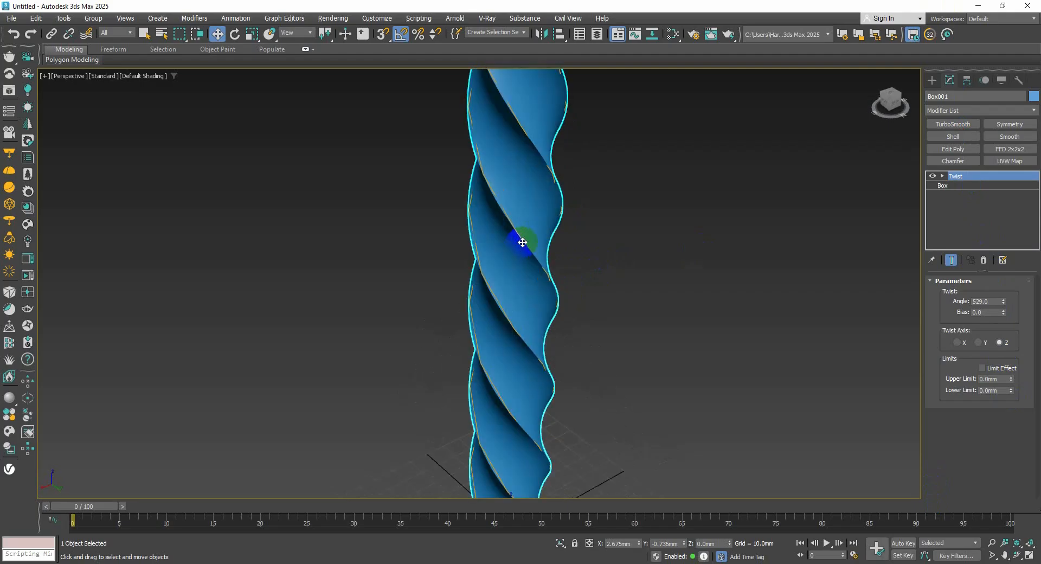
scroll(523, 242, "down", 2)
middle_click_drag(522, 242, 526, 250)
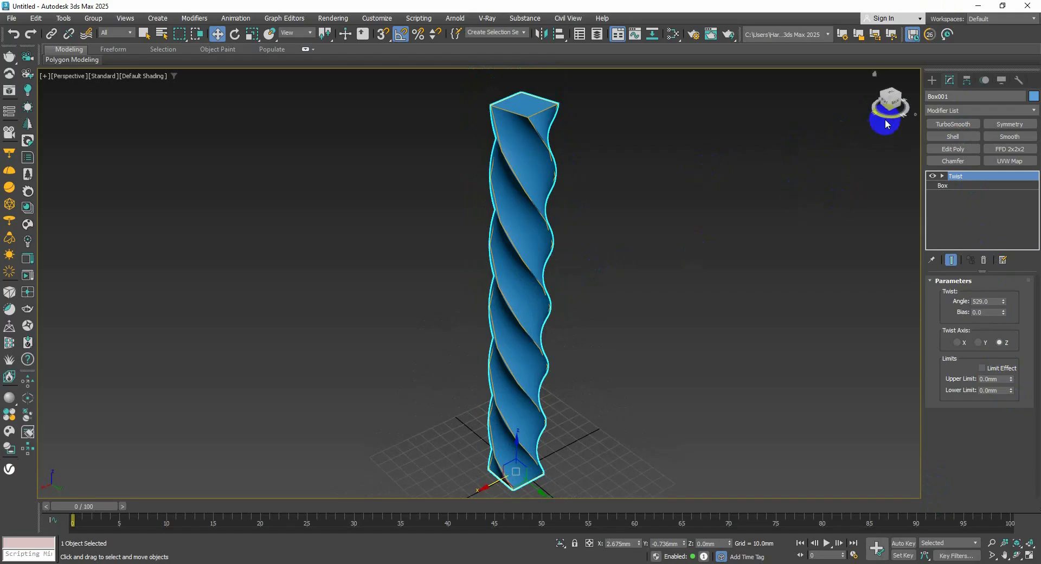
left_click(1001, 302)
left_click_drag(1002, 307, 1010, 413)
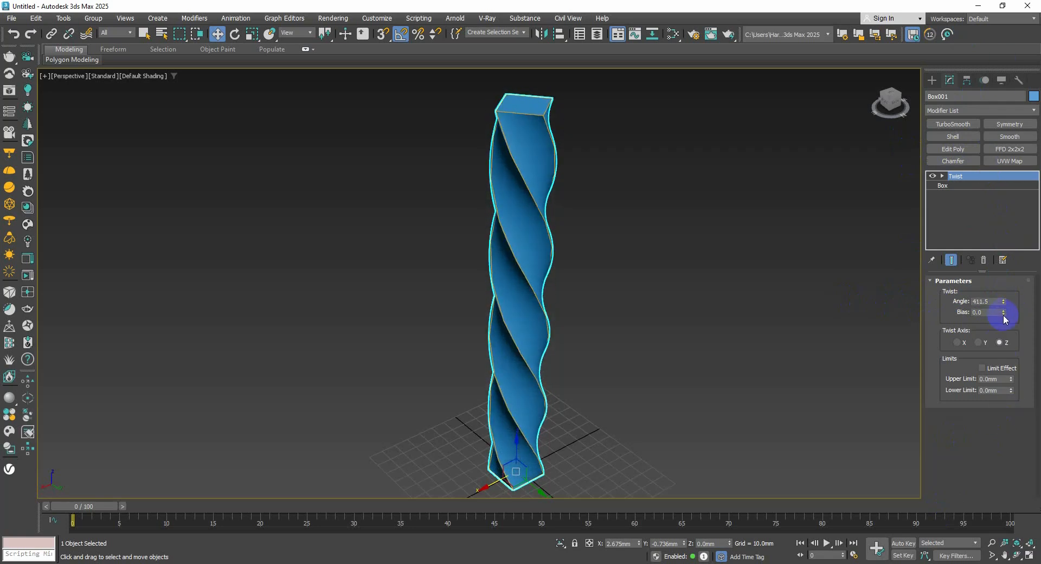
Try Twist bias values of -100 and about -22.5 on the column, and reset the bias to 0.
left_click_drag(1003, 316, 925, 488)
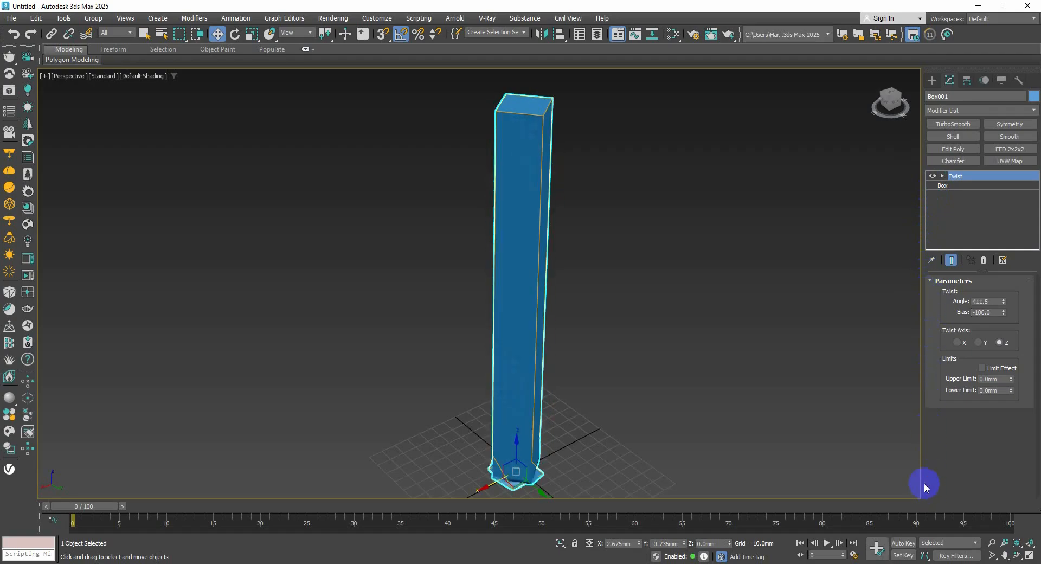
scroll(549, 371, "up", 3)
middle_click_drag(551, 421, 511, 395)
scroll(512, 395, "down", 3)
scroll(502, 376, "up", 6)
middle_click_drag(505, 447, 537, 439)
scroll(548, 394, "up", 3)
scroll(547, 395, "down", 8)
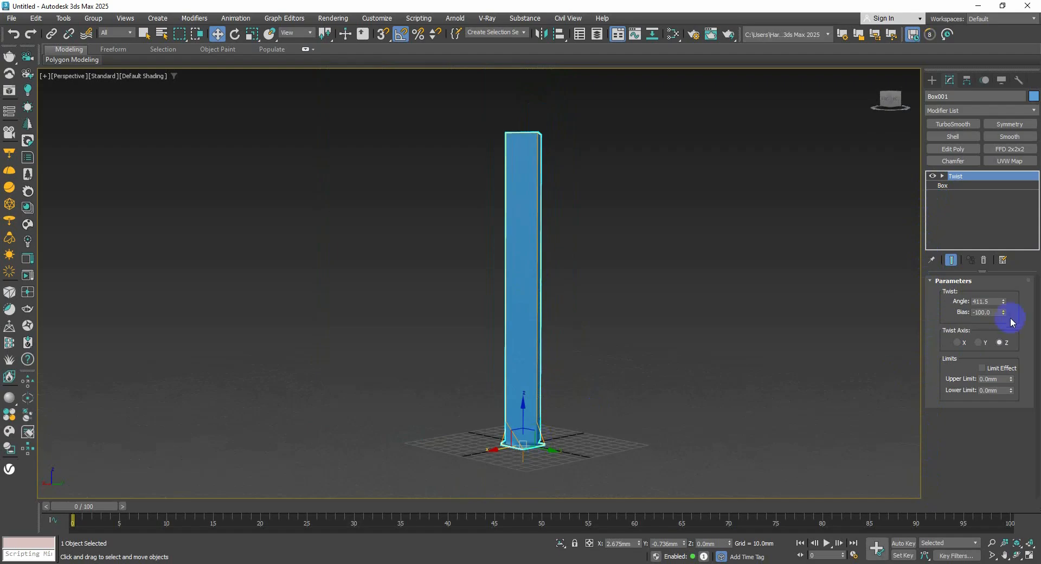
mouse_move(1003, 317)
left_mouse_down()
mouse_move(971, 118)
mouse_move(935, 280)
mouse_move(949, 209)
mouse_move(948, 228)
mouse_move(1002, 319)
left_mouse_up()
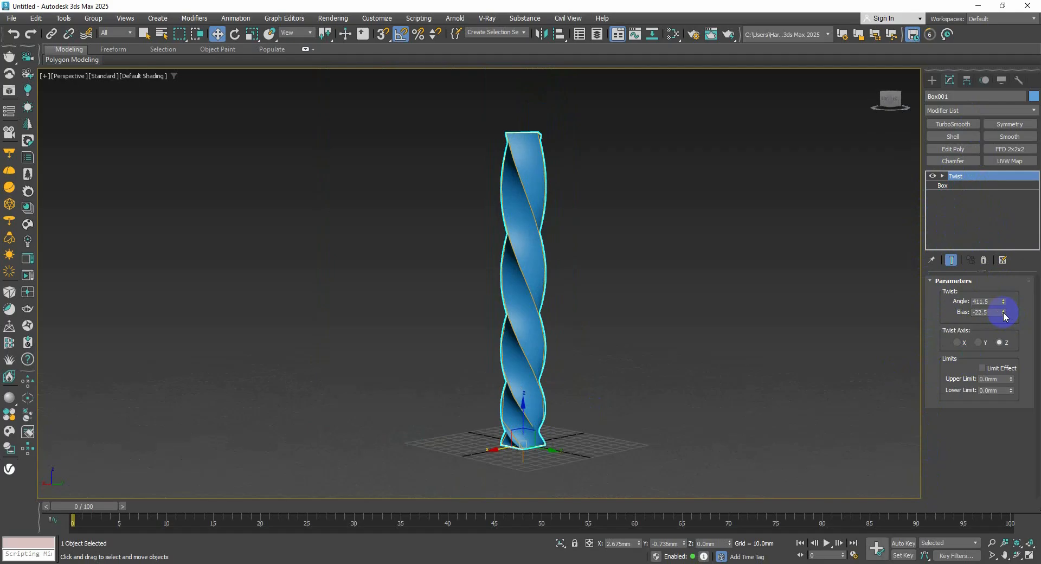
right_click(1003, 313)
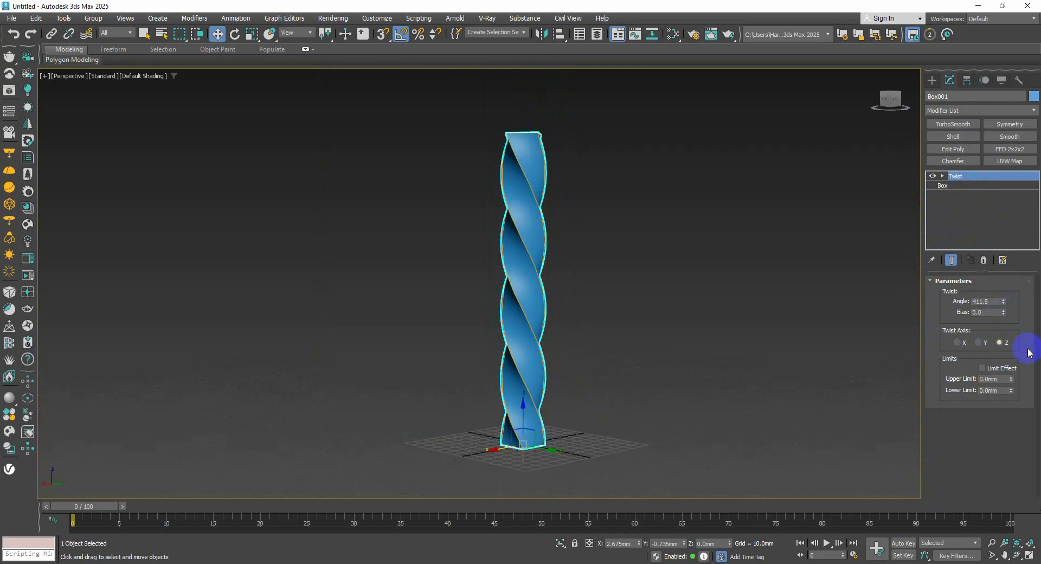
Limit the Twist effect to the column's middle, with an upper limit of about 201.9 mm and a lower limit of about 93.4 mm.
left_click(1003, 371)
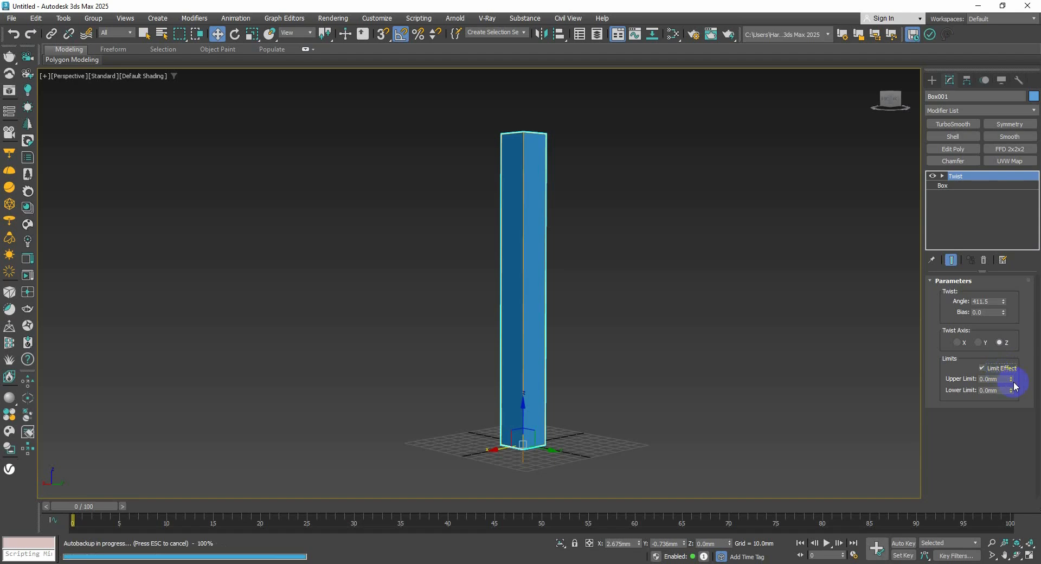
left_click_drag(1012, 380, 782, 323)
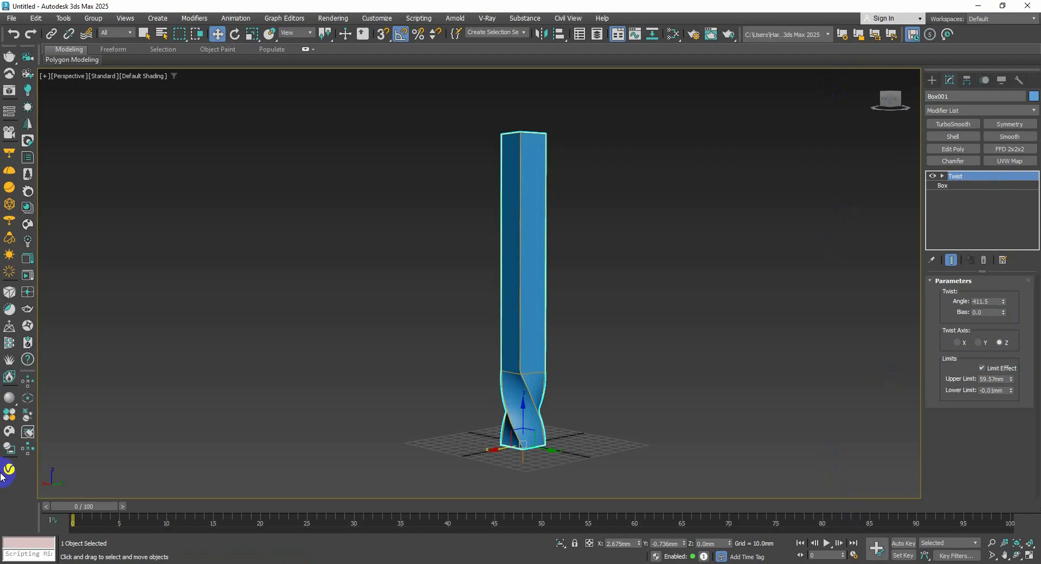
left_click_drag(1010, 381, 1011, 251)
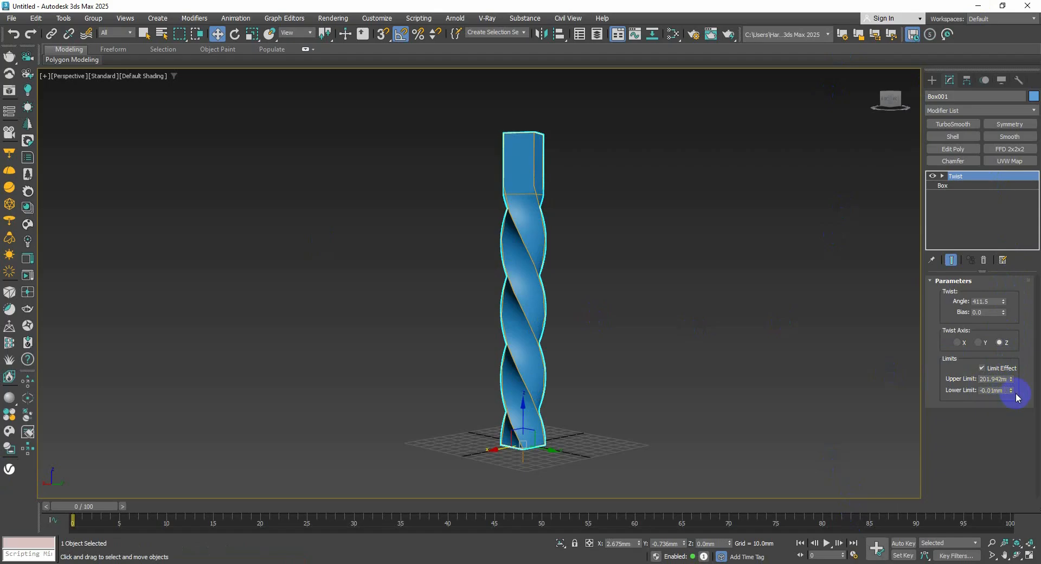
left_click_drag(1013, 392, 1007, 33)
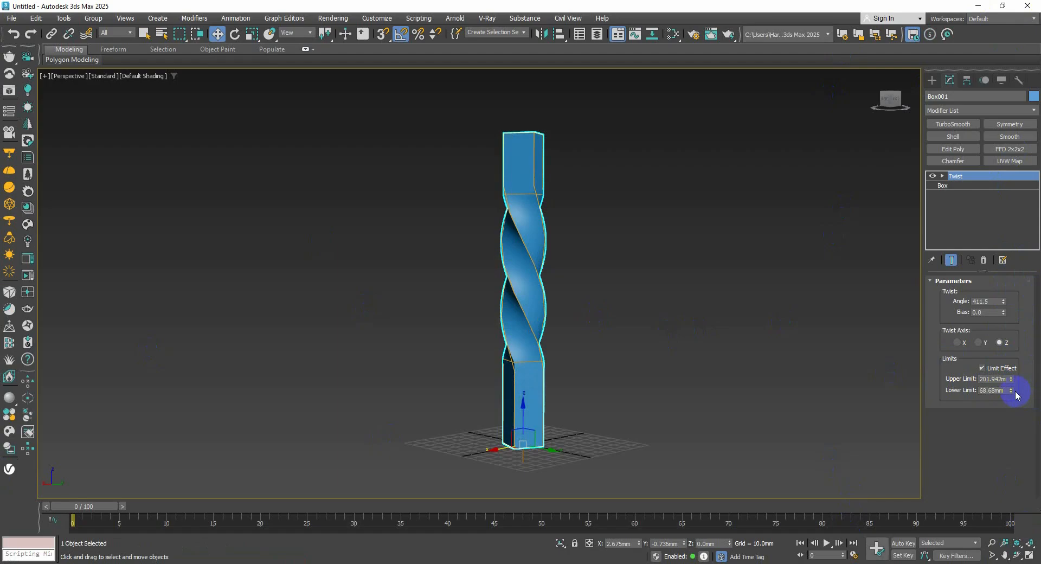
left_click_drag(1012, 390, 1009, 370)
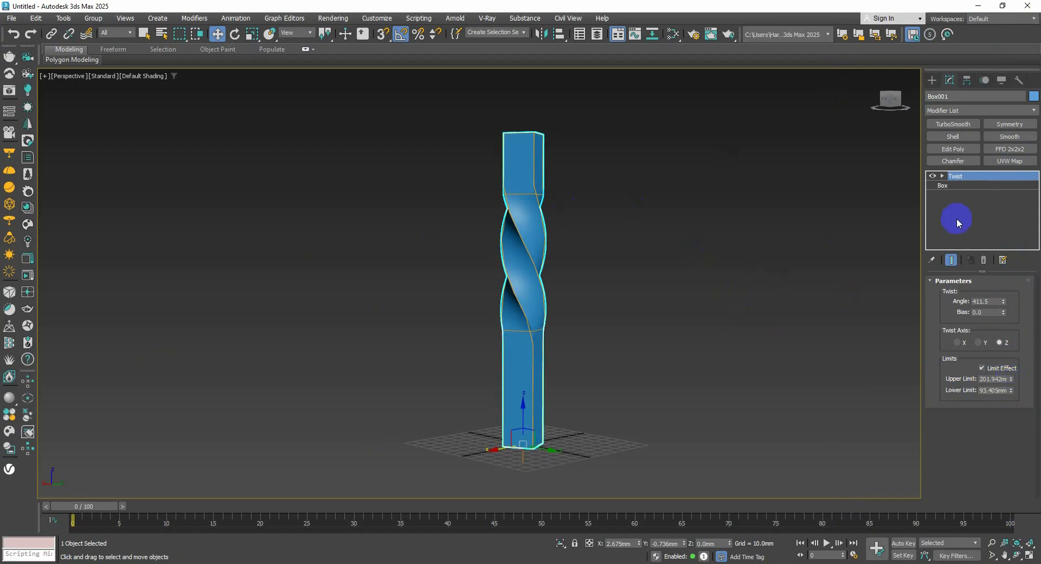
Move the Twist gizmo down about 3.6 mm along Z and leave gizmo editing.
left_click(943, 176)
left_click(961, 186)
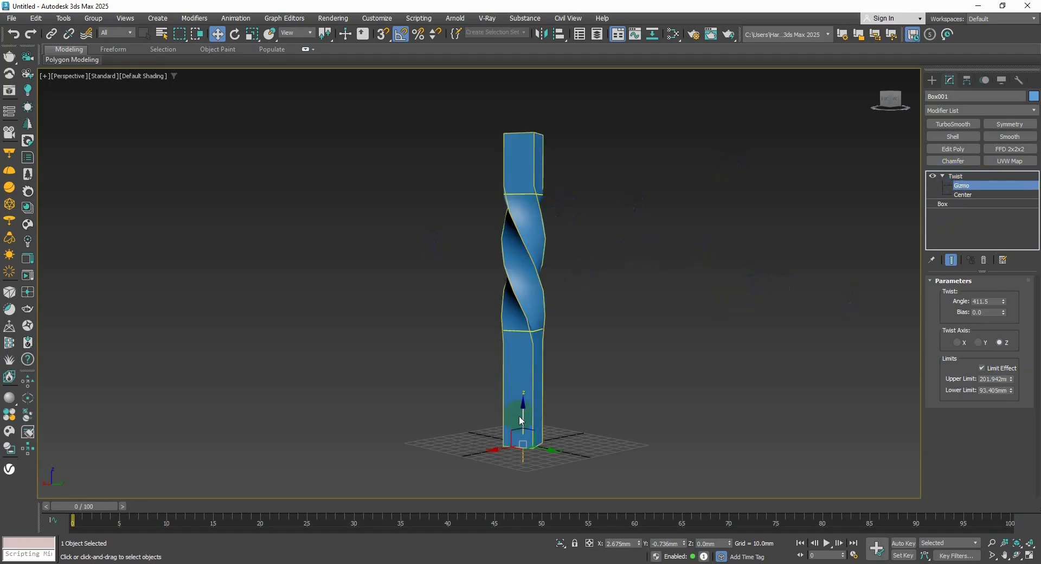
mouse_move(521, 418)
left_mouse_down()
mouse_move(538, 563)
mouse_move(532, 344)
mouse_move(540, 422)
left_mouse_up()
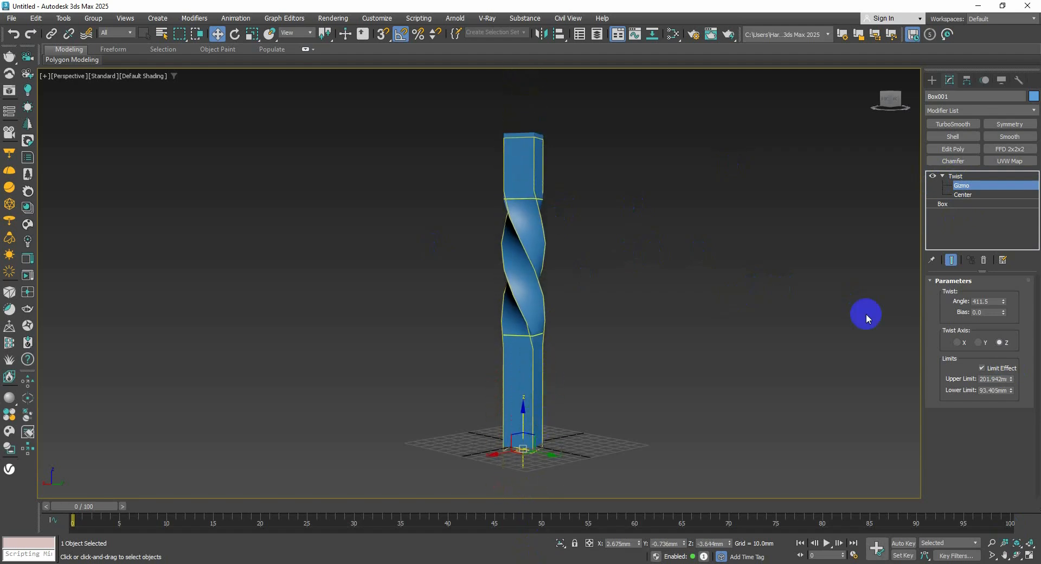
left_click(970, 176)
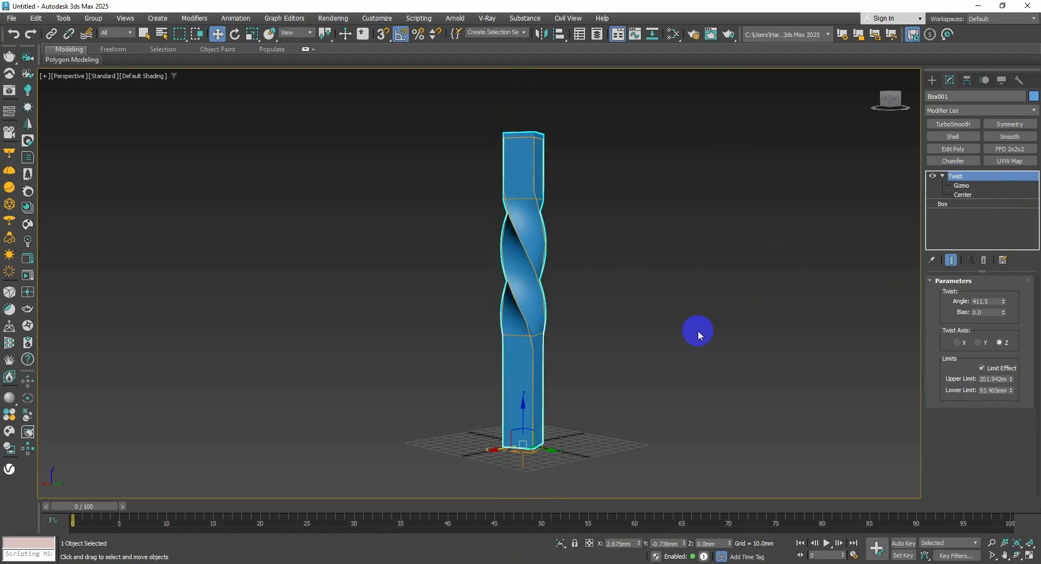
Delete the twisted column and create a flat plane about 168 mm long and 233 mm wide on the grid.
key("Delete")
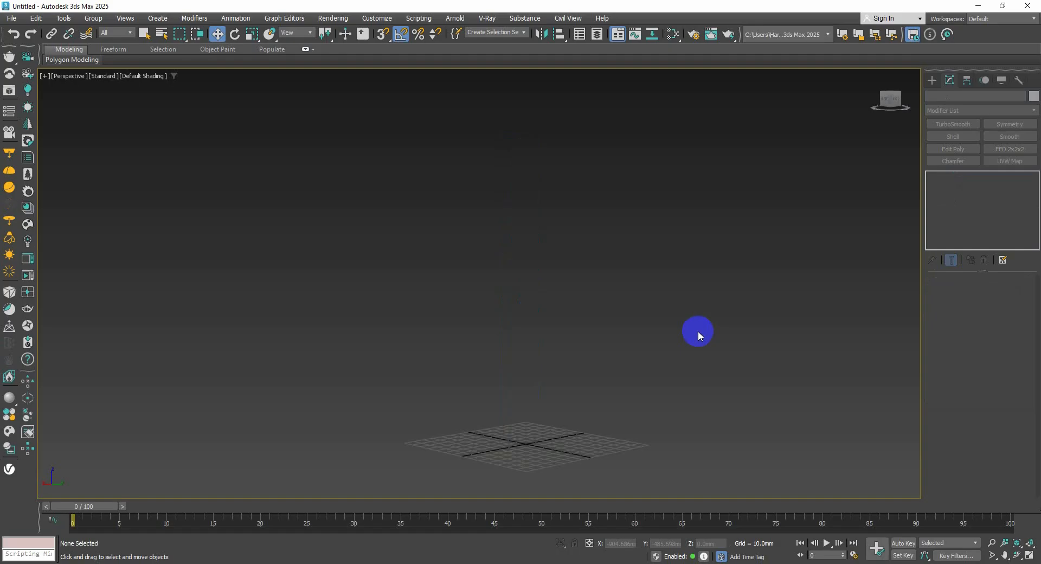
left_click(933, 80)
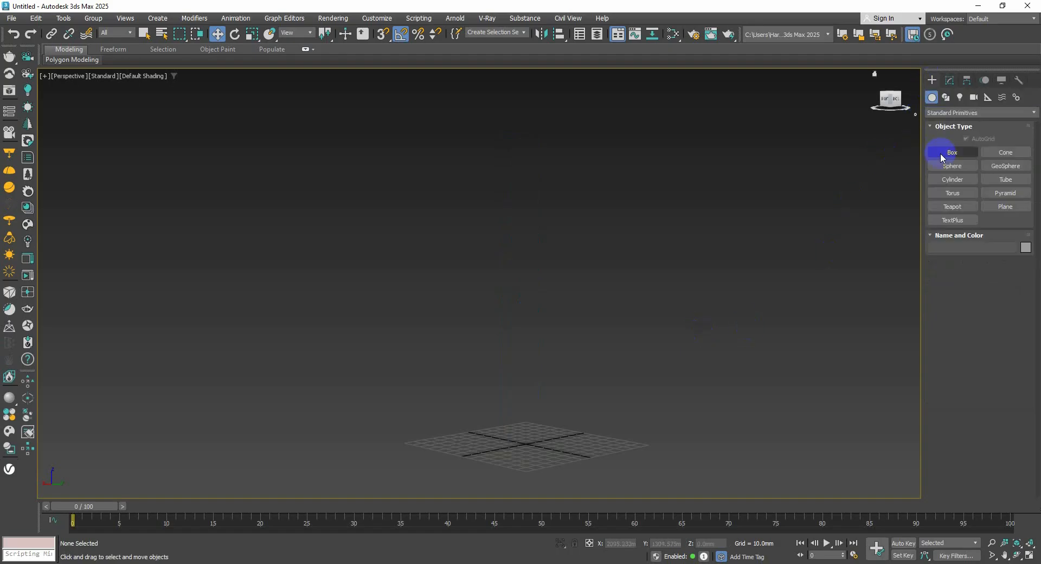
left_click(937, 113)
left_click(940, 115)
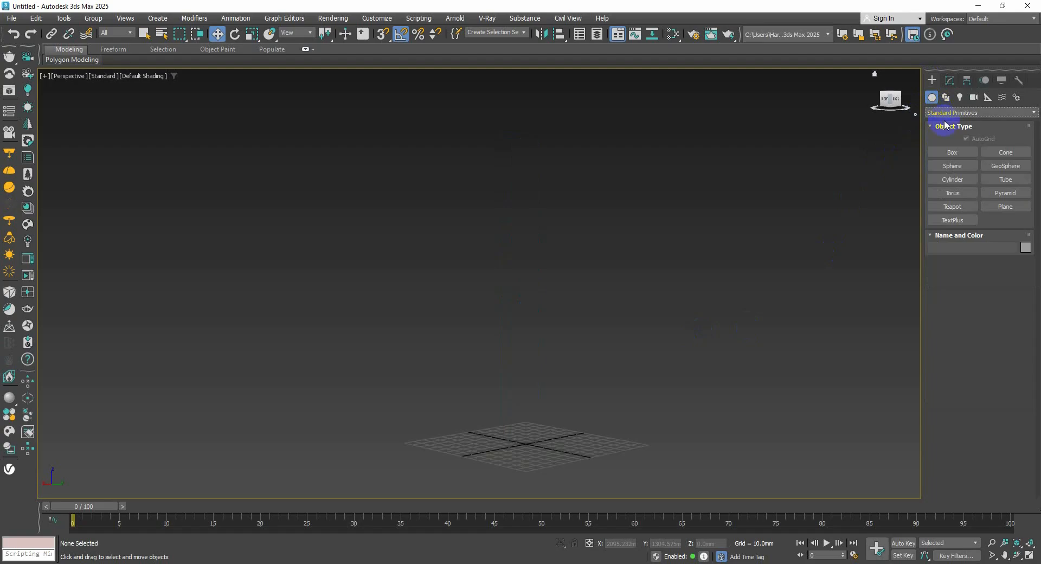
left_click(1006, 206)
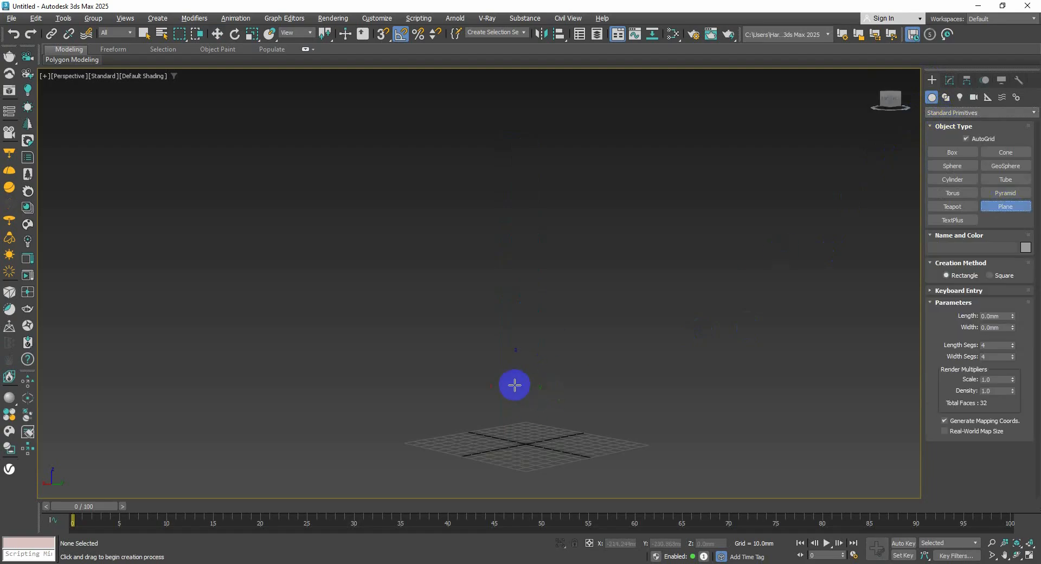
middle_click_drag(513, 383, 369, 360, "alt")
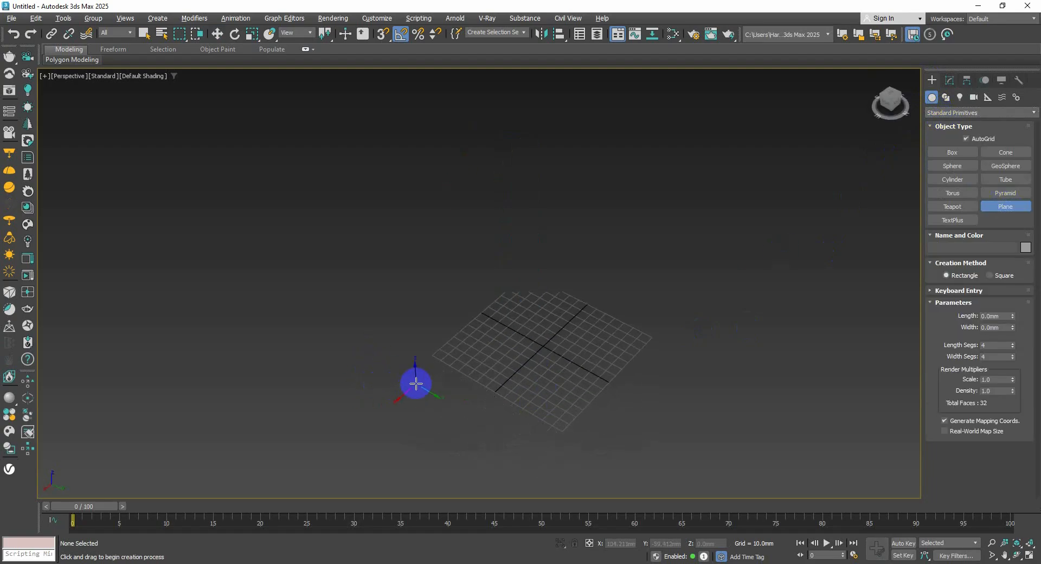
middle_click_drag(546, 372, 506, 421)
left_click_drag(392, 417, 700, 362)
key("w")
middle_click_drag(640, 353, 612, 307)
scroll(613, 307, "up", 2)
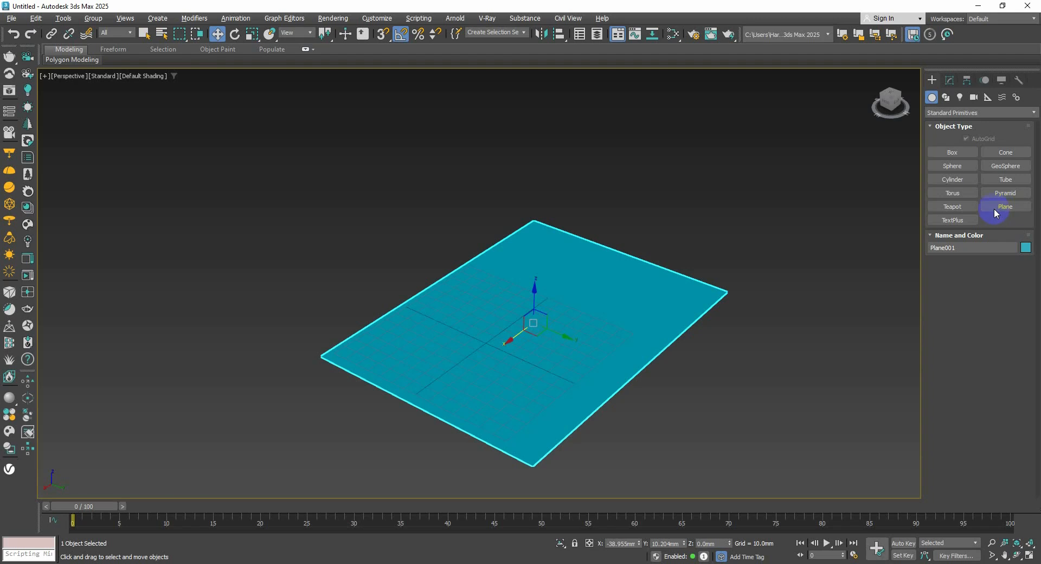
middle_click_drag(603, 349, 592, 306)
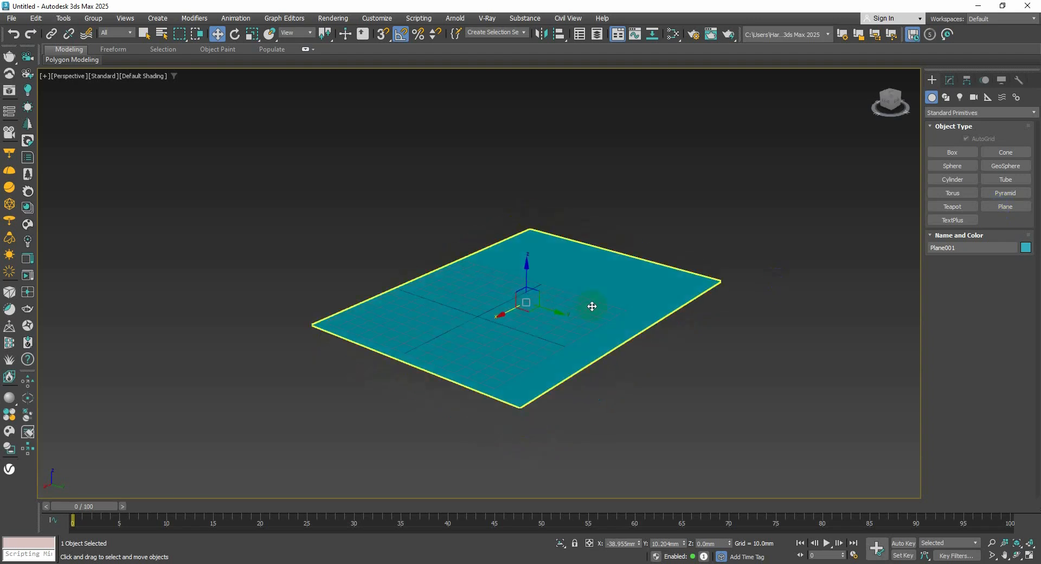
Show edged faces and reduce the plane's length and width segments to 1 each.
left_click(576, 311)
key("F4")
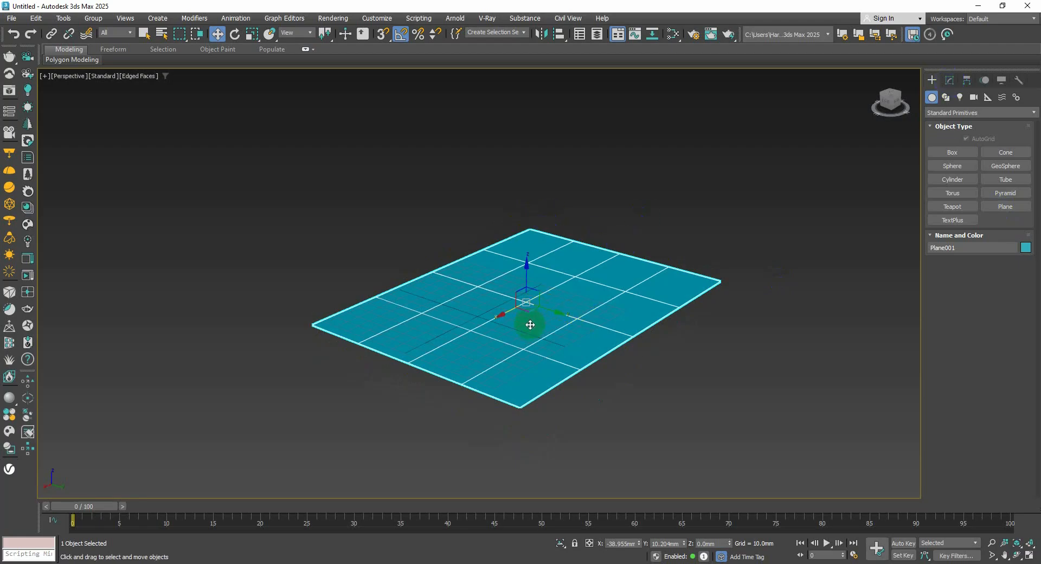
left_click(949, 81)
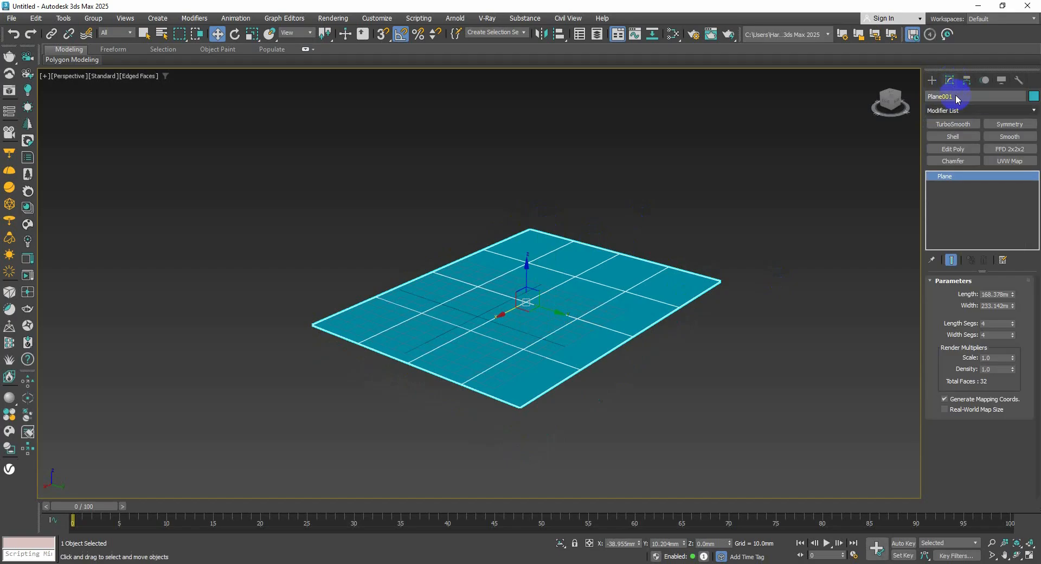
right_click(1011, 324)
right_click(1011, 336)
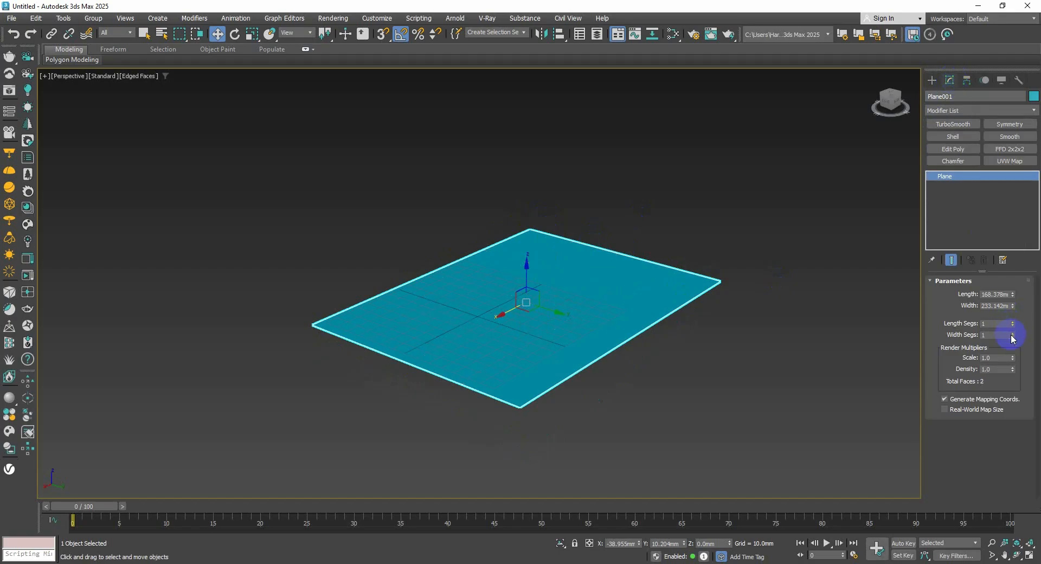
Examine the flat plane from different angles and distances.
scroll(511, 348, "up", 3)
middle_click_drag(546, 345, 506, 345)
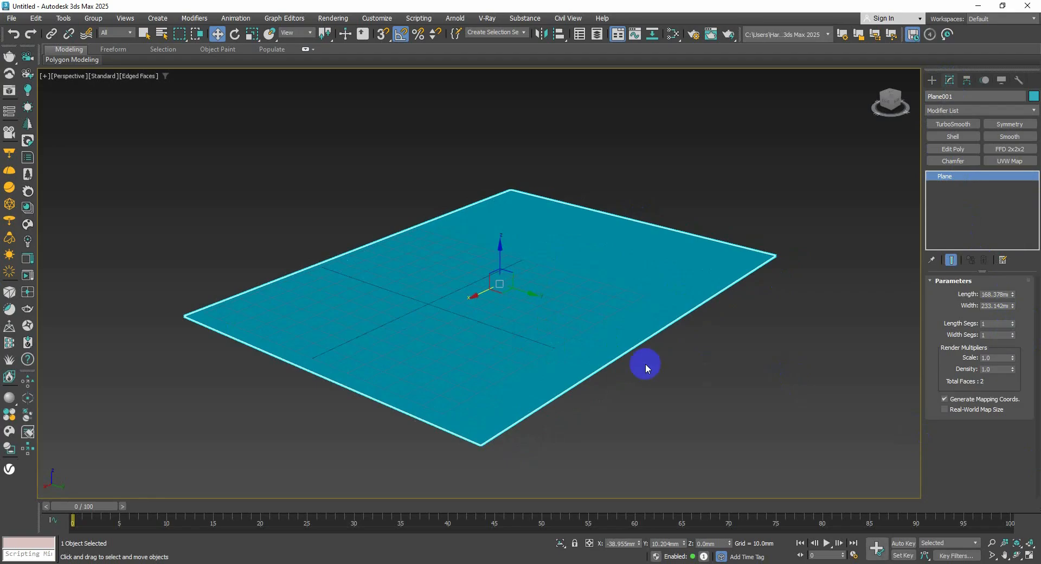
scroll(602, 350, "down", 3)
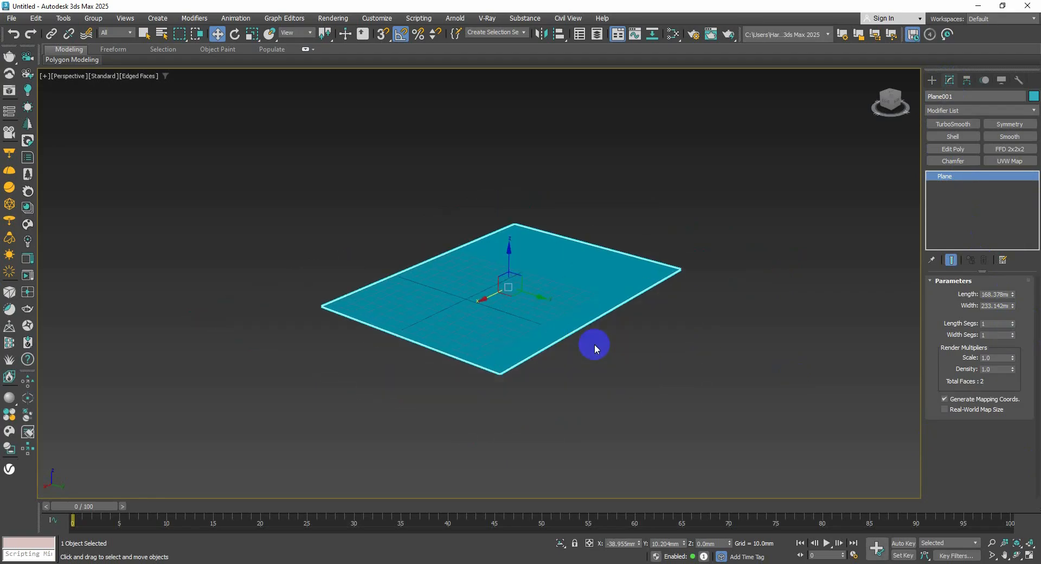
middle_click_drag(592, 343, 539, 336)
scroll(548, 326, "down", 3)
scroll(546, 344, "up", 3)
scroll(546, 316, "up", 1)
scroll(538, 335, "up", 2)
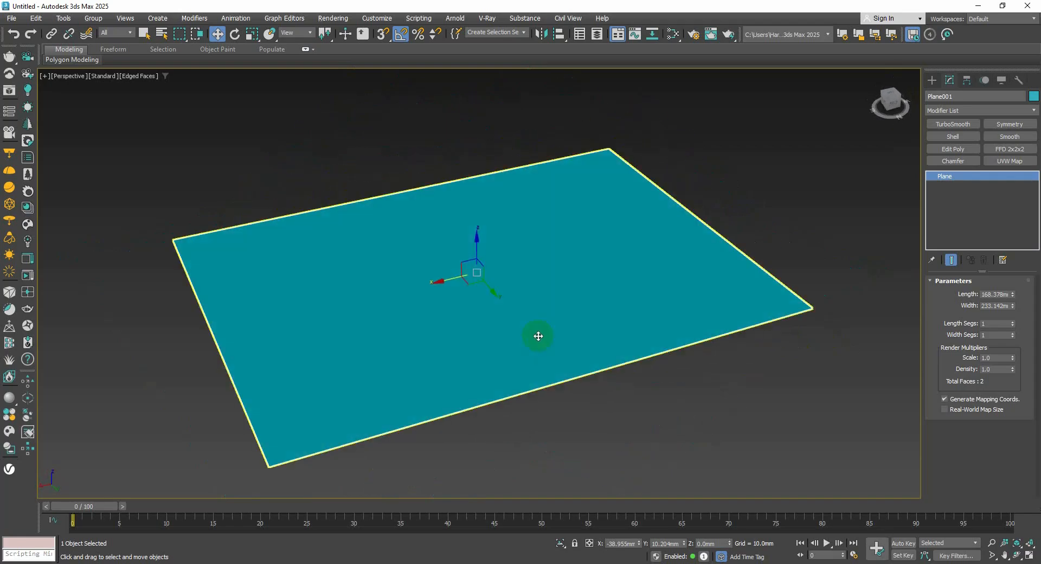
scroll(625, 311, "down", 2)
middle_click_drag(625, 309, 611, 310, "alt")
Apply a Shell modifier to the plane and view the thickness along its edge.
left_click(985, 111)
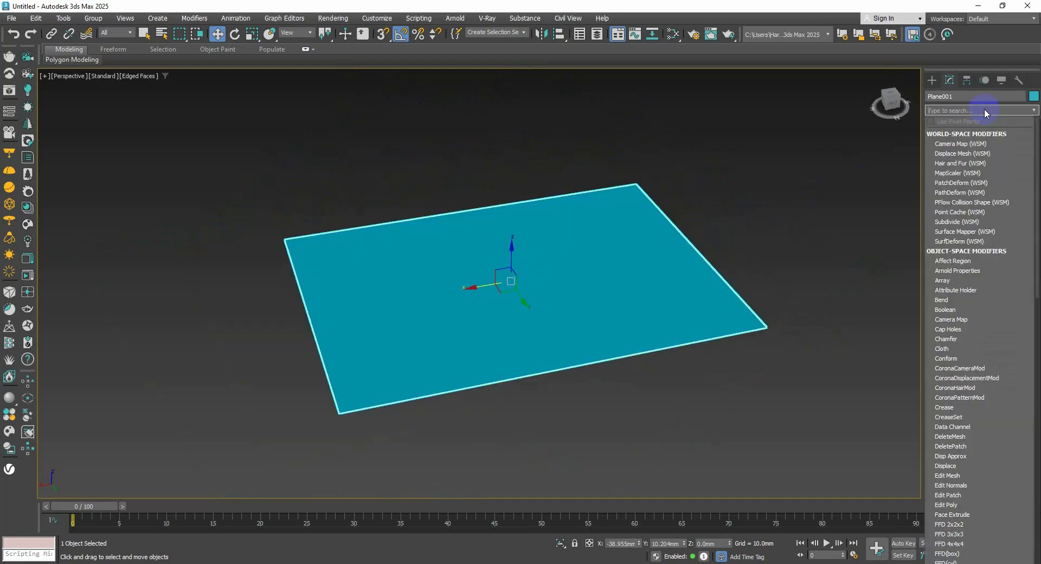
left_click(962, 114)
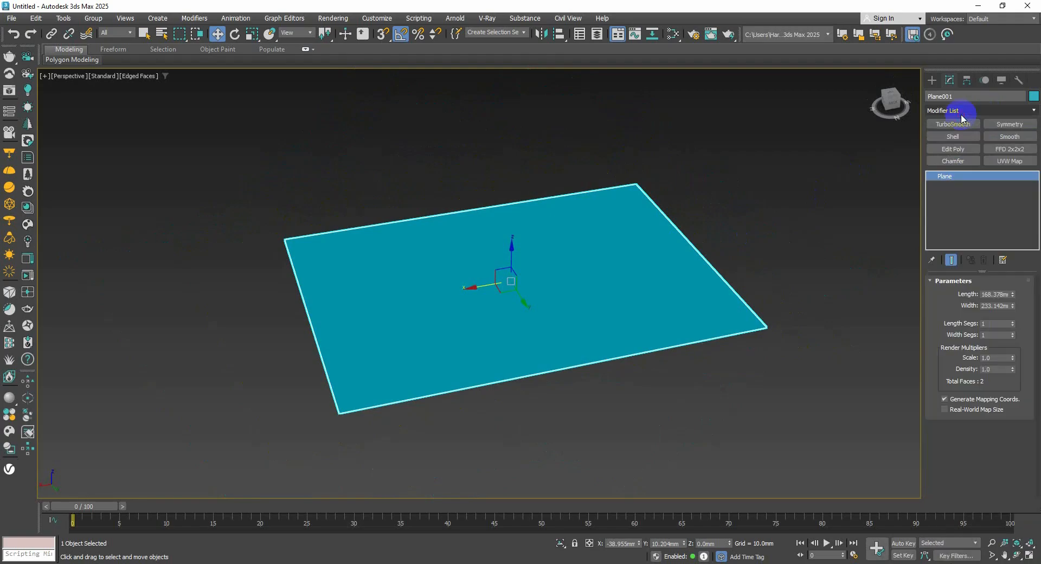
left_click(948, 138)
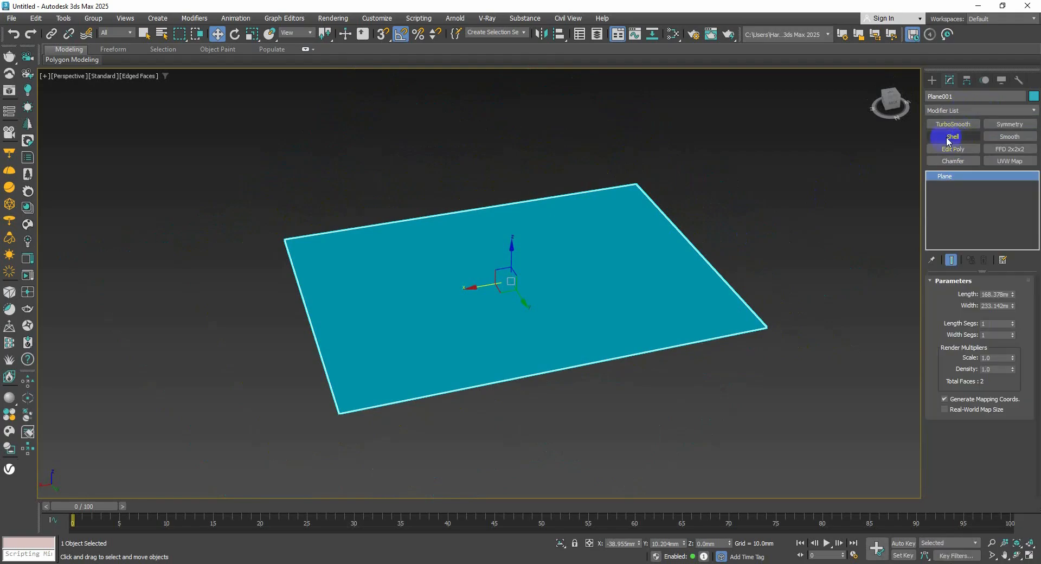
left_click(961, 163)
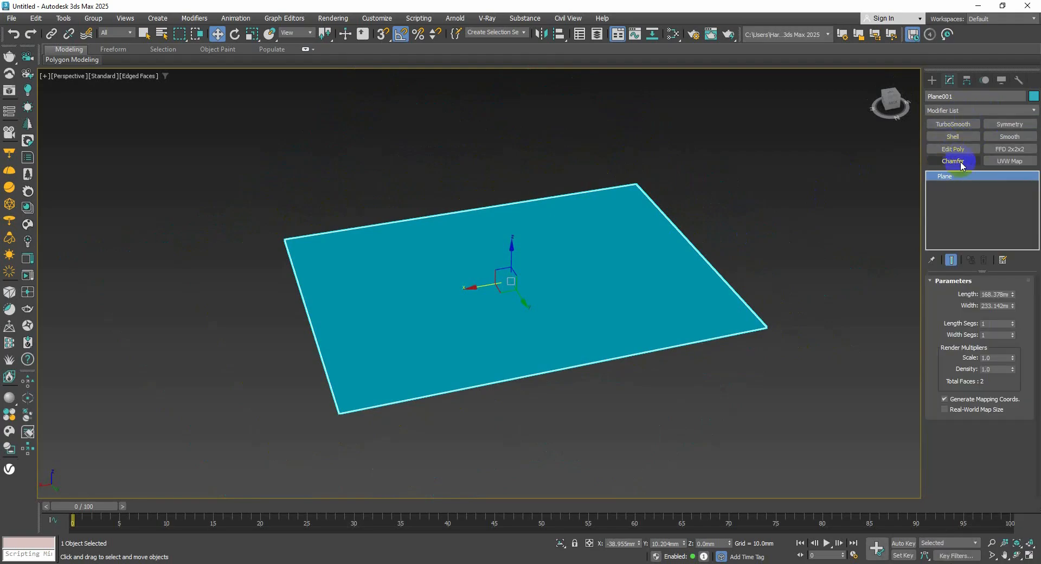
left_click(952, 138)
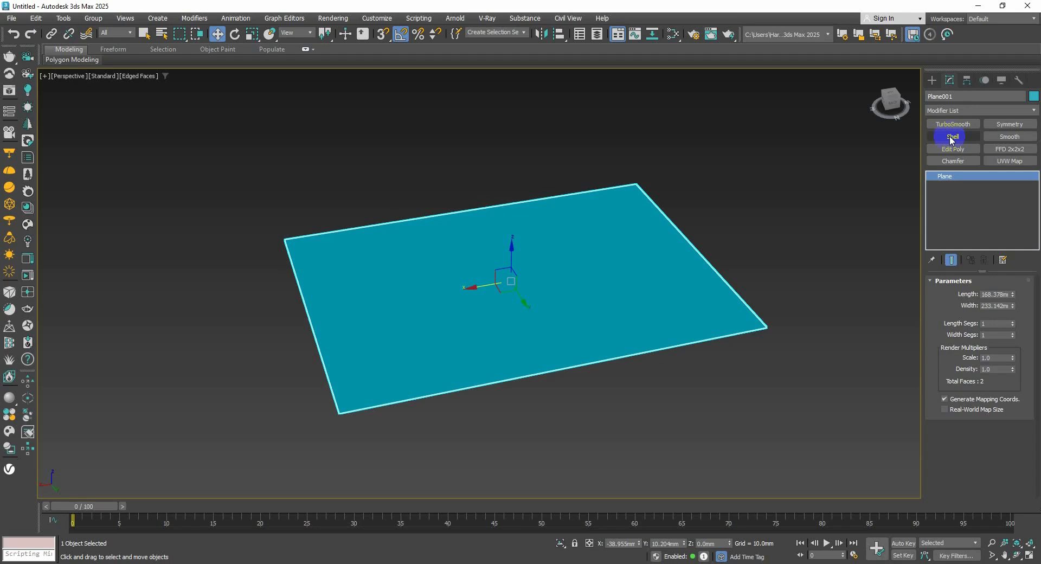
left_click(950, 140)
middle_click_drag(660, 326, 666, 312, "alt")
scroll(664, 316, "up", 1)
scroll(665, 313, "up", 3)
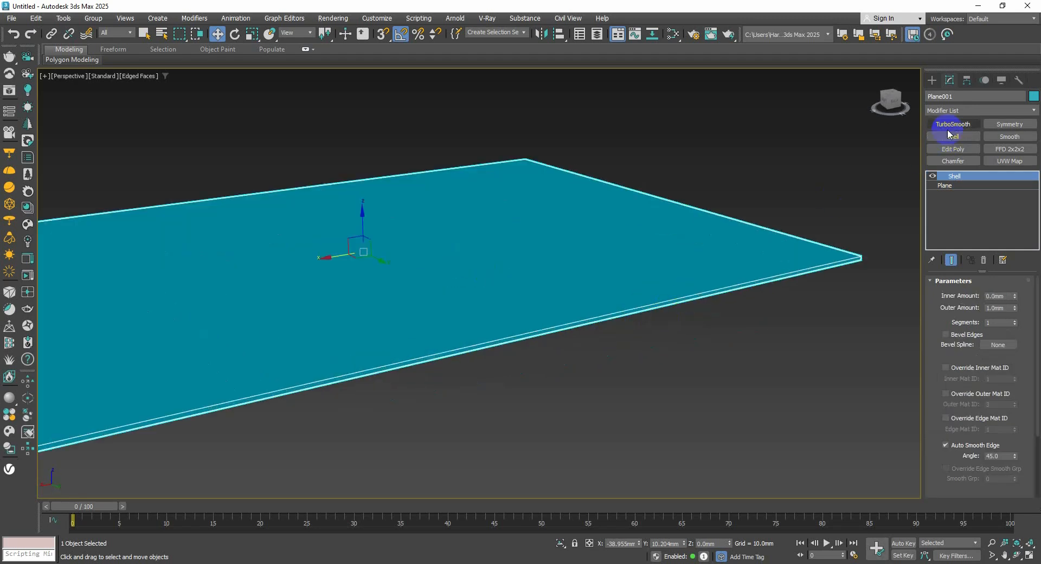
Set both the inner and outer amounts of the plane's Shell modifier to 10 mm.
left_click(973, 111)
scroll(719, 293, "down", 3)
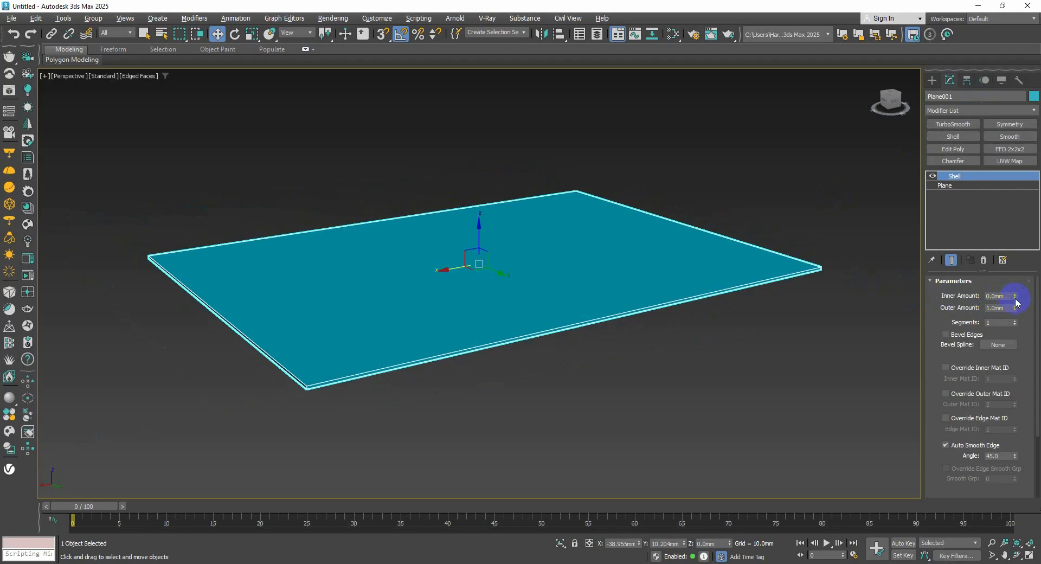
mouse_move(1016, 302)
left_mouse_down()
mouse_move(1024, 223)
mouse_move(33, 481)
mouse_move(1024, 288)
mouse_move(945, 499)
mouse_move(922, 121)
mouse_move(995, 301)
left_mouse_up()
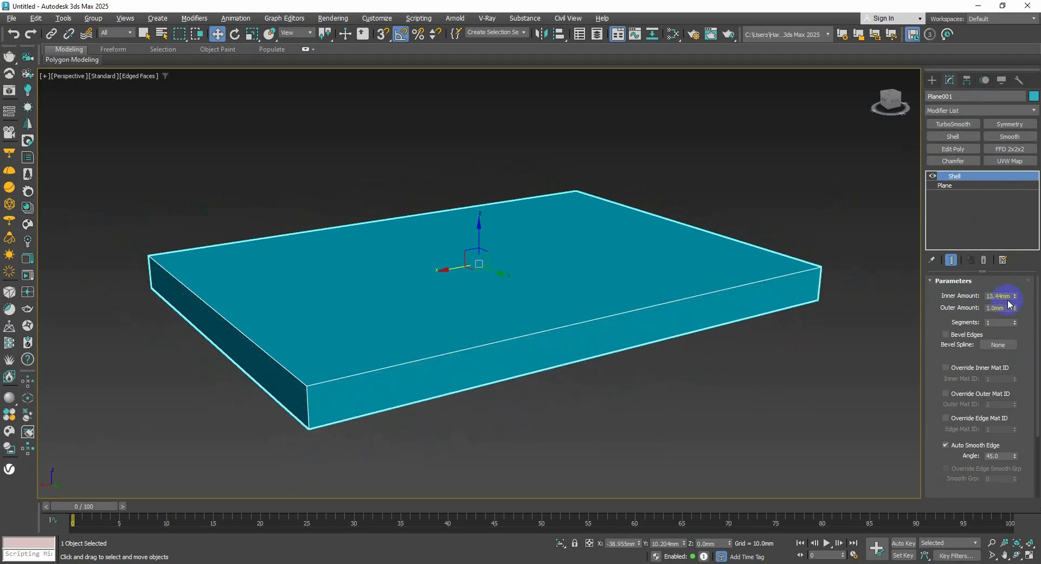
double_click(1006, 298)
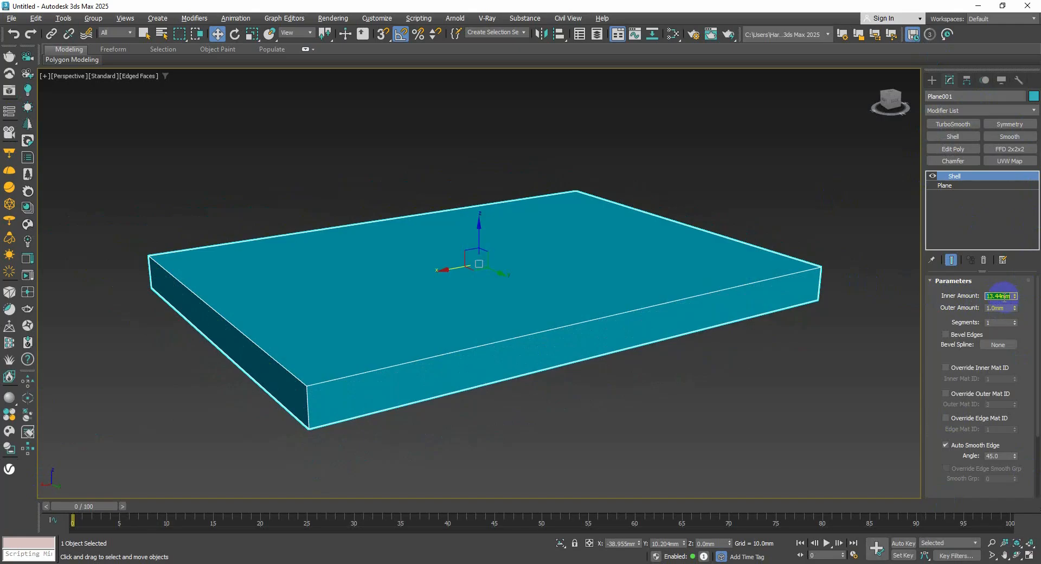
type("10")
key("Return")
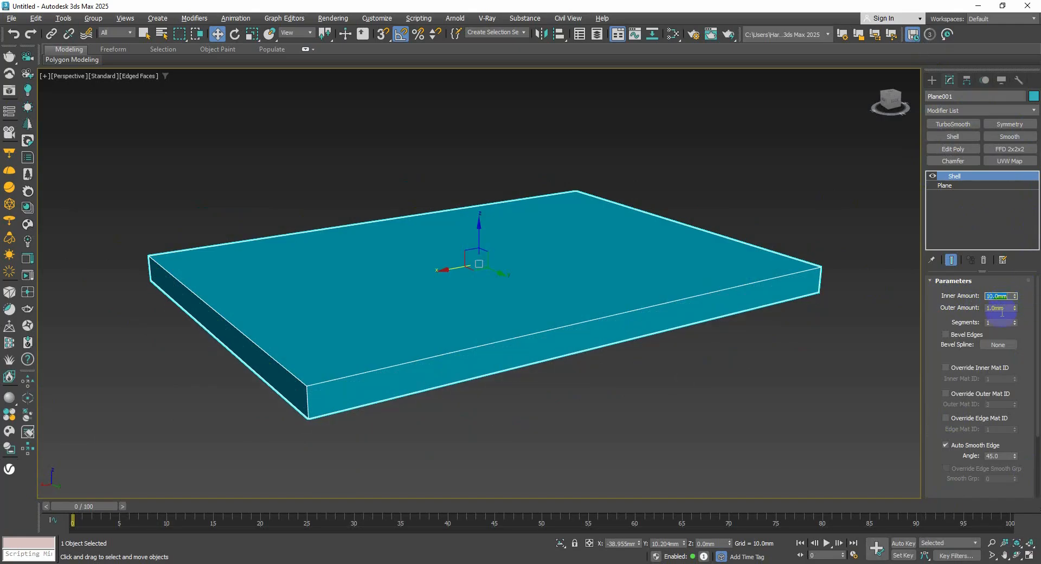
double_click(1007, 308)
type("10")
key("Return")
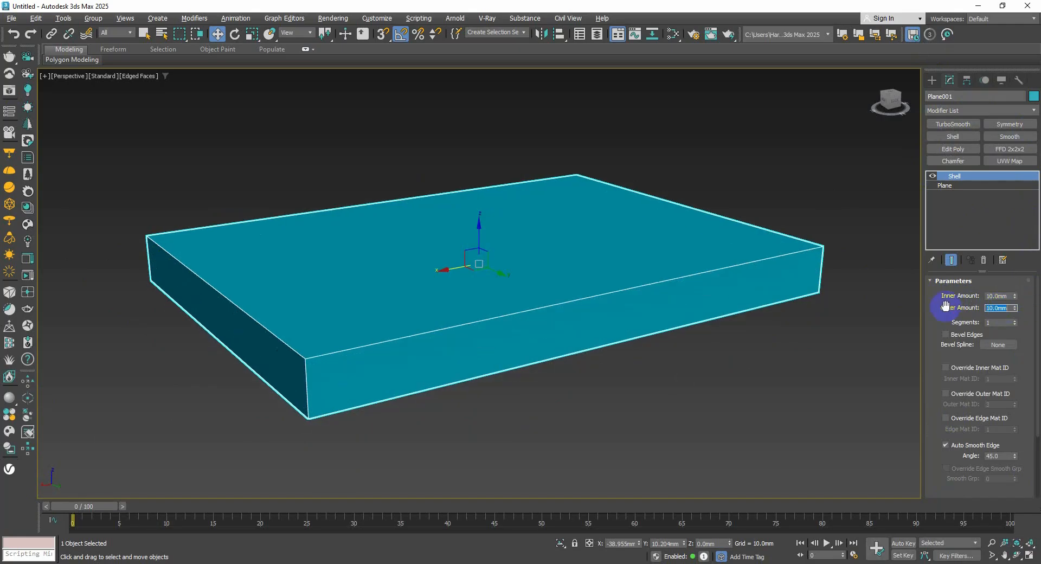
Raise the base plane's segments to 20 along the length and 24 along the width, and return to the Shell level.
middle_click_drag(655, 262, 649, 301, "alt")
scroll(709, 292, "up", 2)
scroll(705, 295, "down", 4)
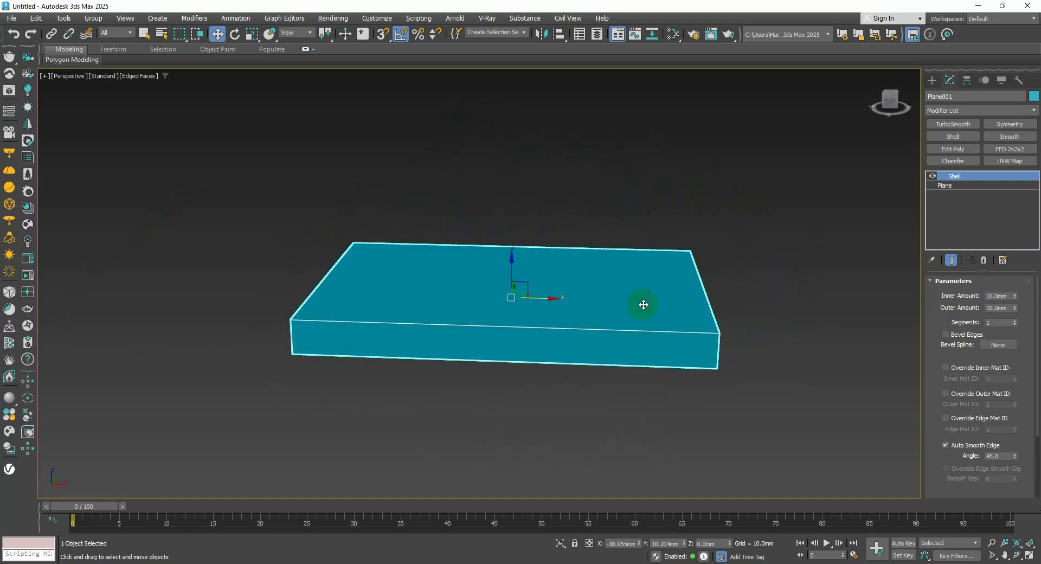
left_click(944, 187)
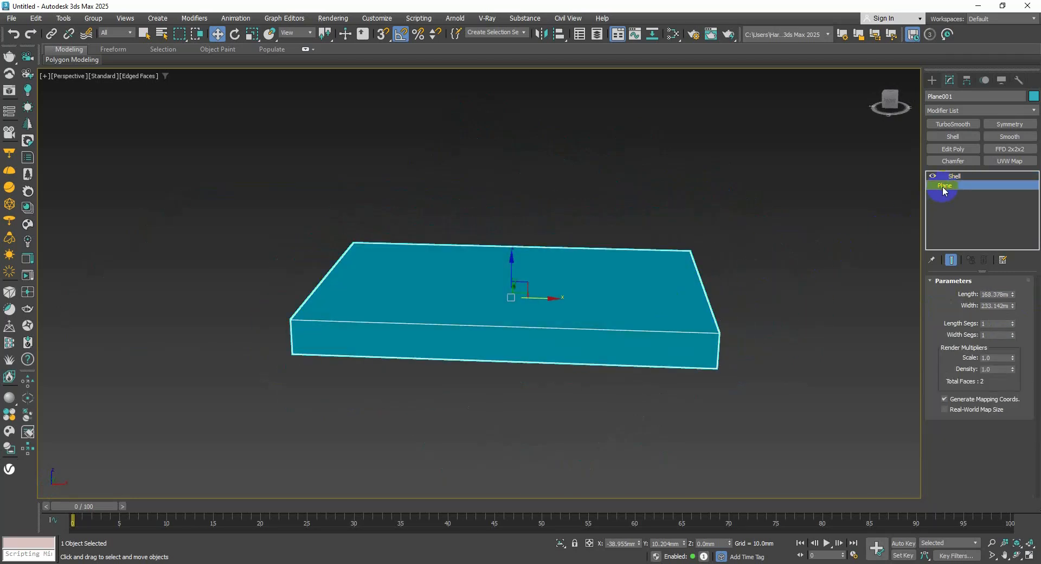
left_click(1013, 322)
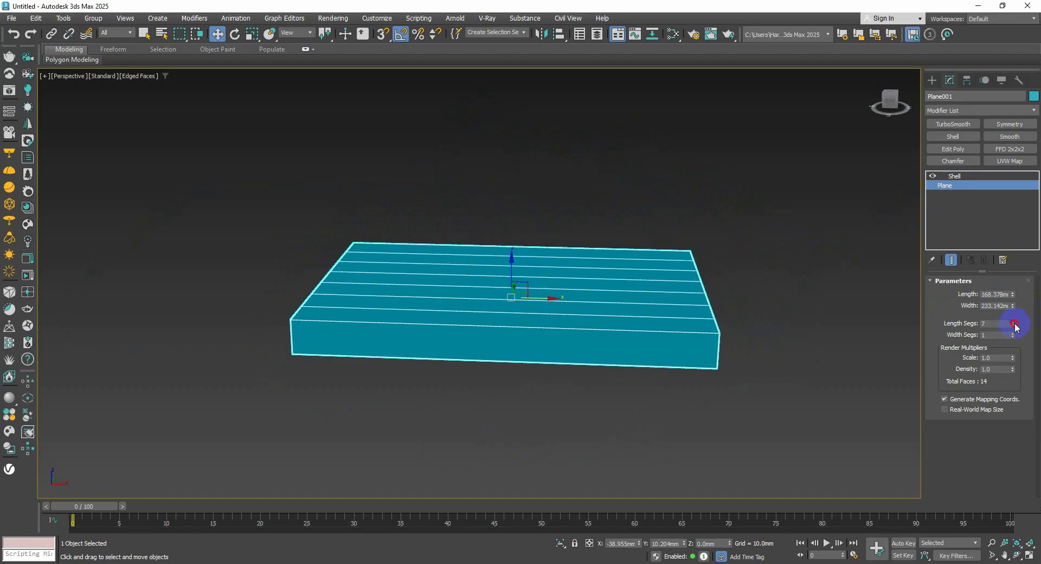
left_click_drag(1014, 336, 1013, 319)
left_click(954, 177)
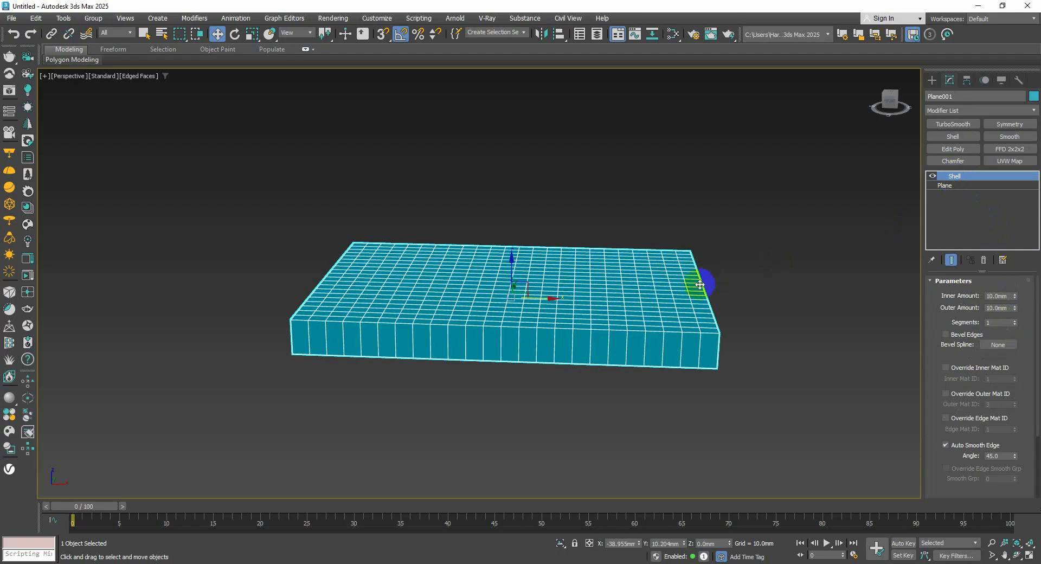
Increase the base plane's width segments to 40.
middle_click_drag(616, 298, 531, 317, "alt")
left_click(979, 238)
left_click(945, 185)
left_click(1002, 296)
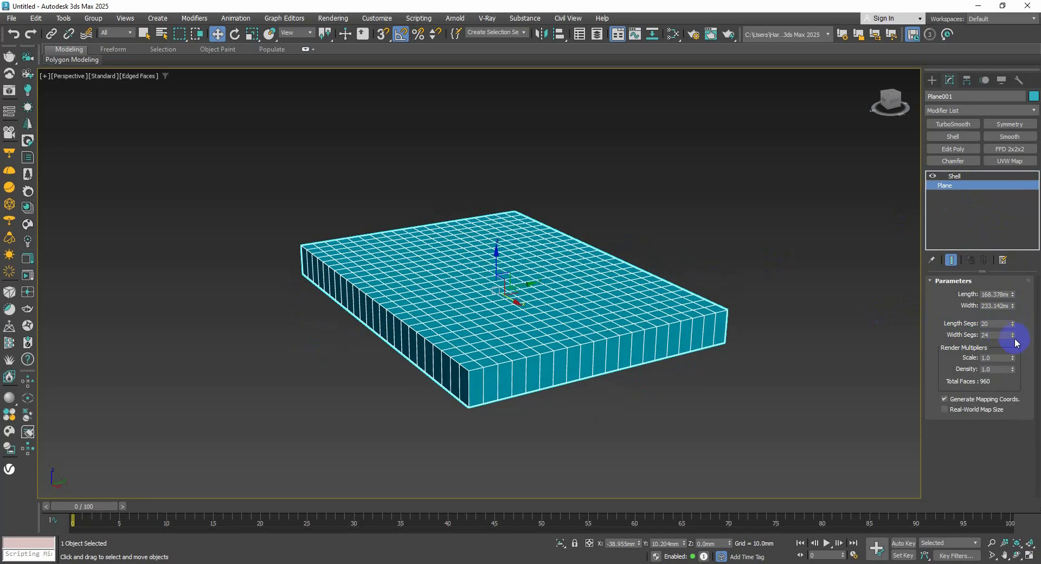
left_click_drag(1017, 343, 987, 323)
scroll(635, 339, "up", 5)
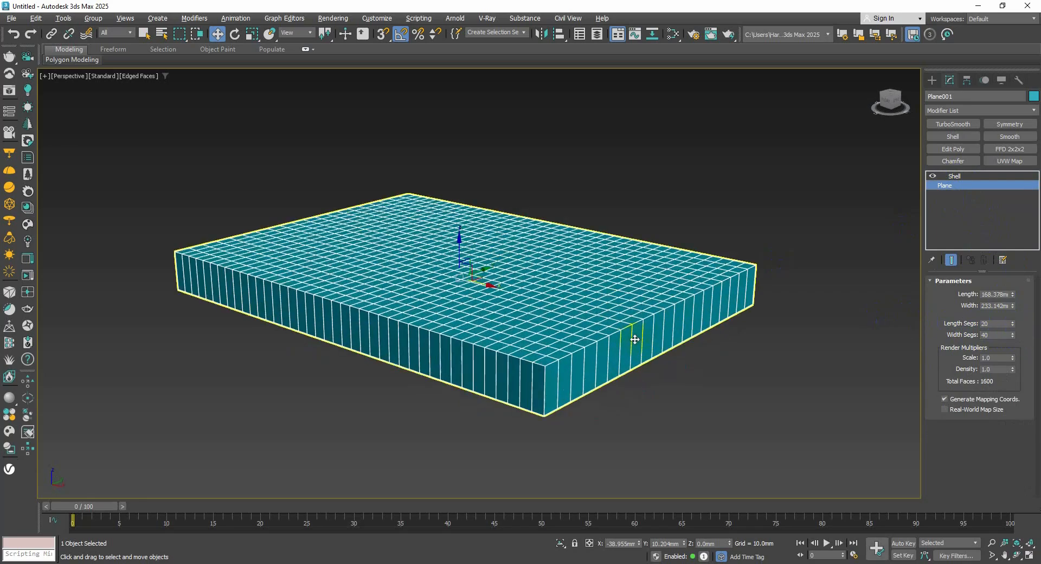
scroll(629, 350, "down", 2)
scroll(609, 360, "up", 4)
left_click(1012, 185)
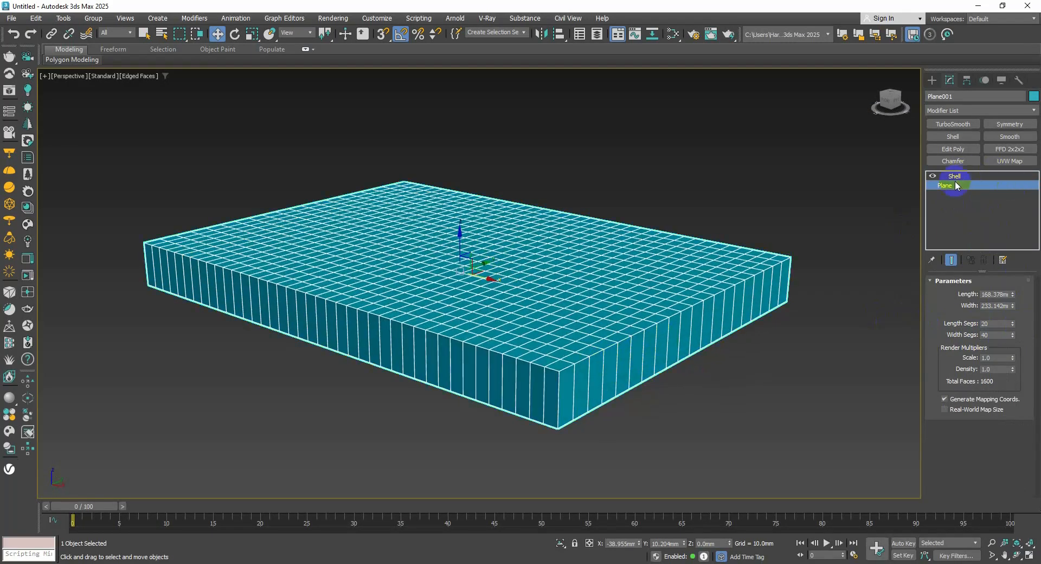
middle_click_drag(646, 325, 681, 321, "alt")
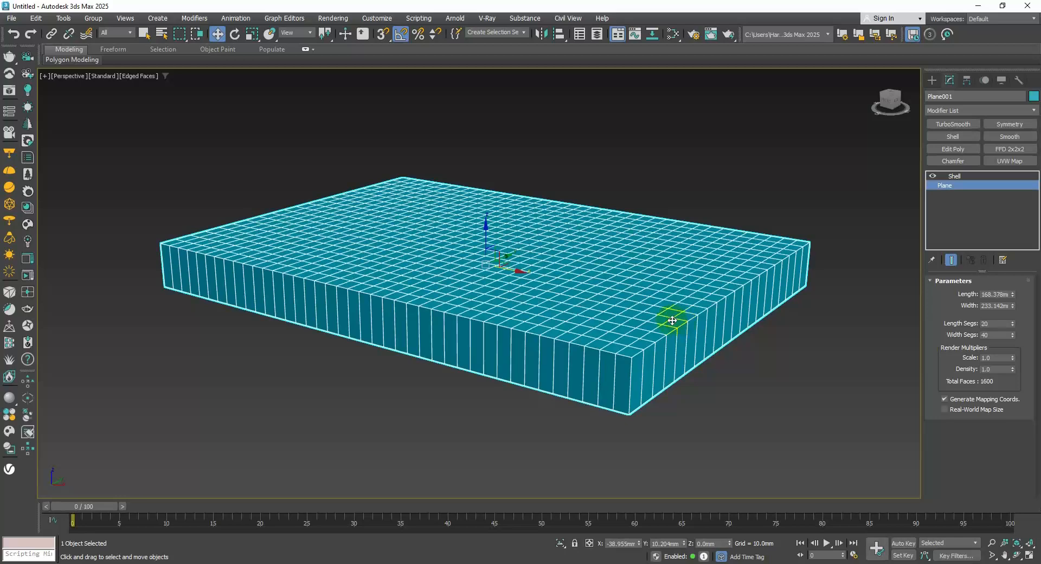
Return to the Shell level and examine the segmented slab's top and side faces.
left_click(953, 177)
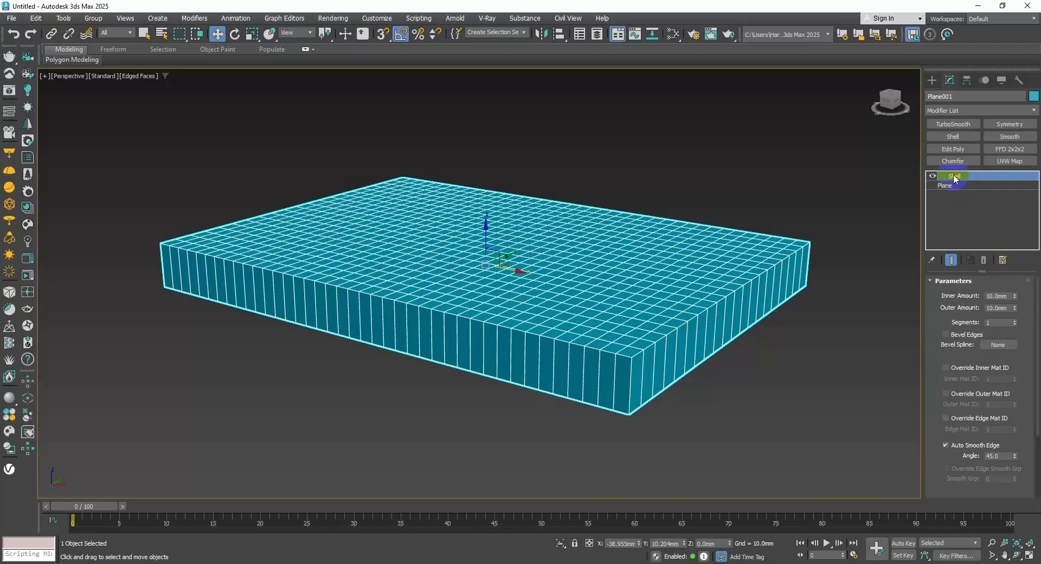
scroll(623, 311, "up", 3)
scroll(737, 311, "up", 2)
scroll(701, 350, "down", 2)
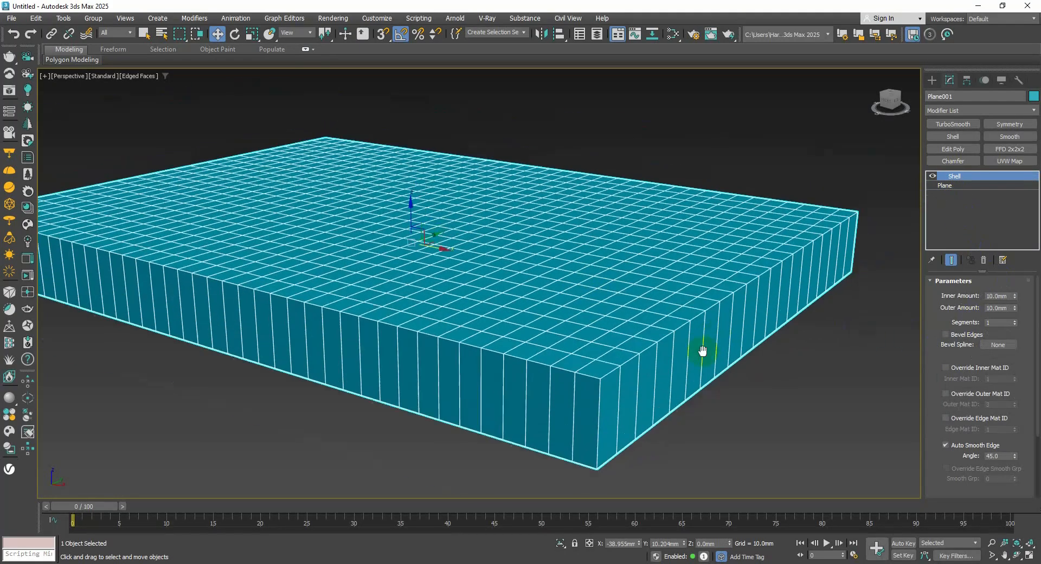
scroll(655, 355, "down", 3)
scroll(635, 348, "up", 2)
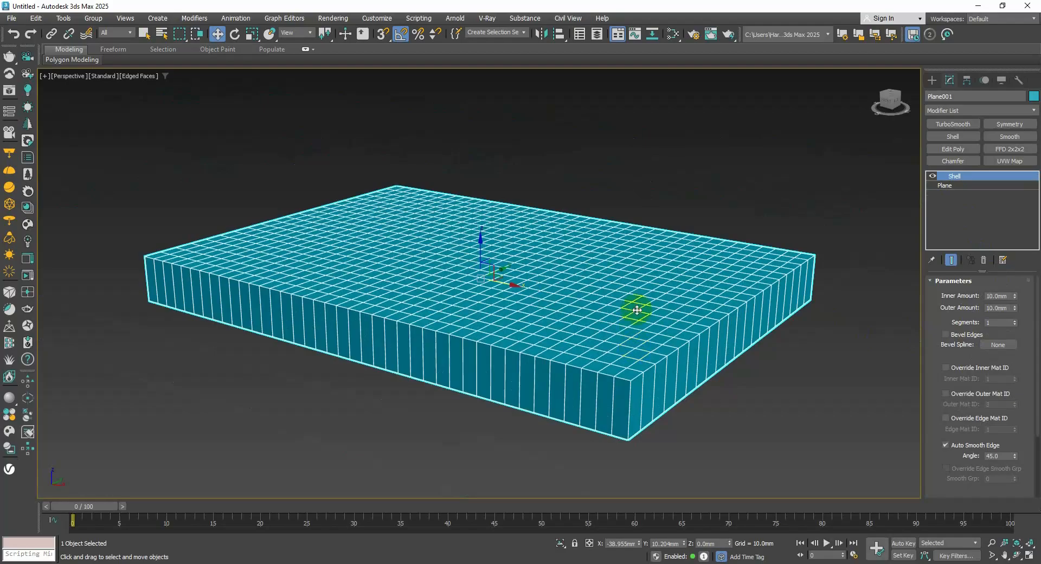
scroll(675, 339, "down", 2)
scroll(672, 336, "up", 3)
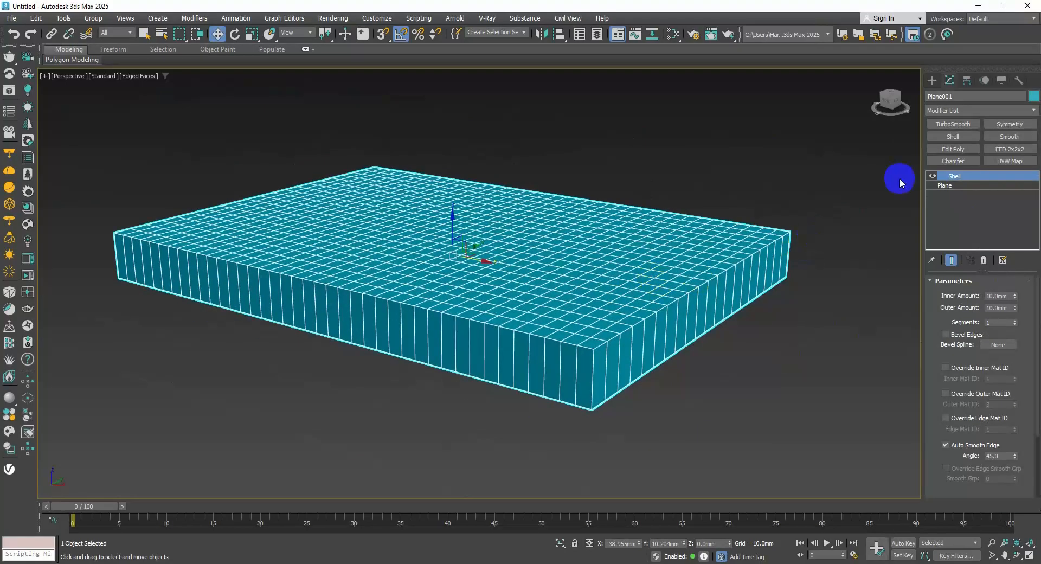
Apply a Bend modifier on top of the Shell, try a 7-degree bend on the Z axis, and reset the angle.
left_click(961, 111)
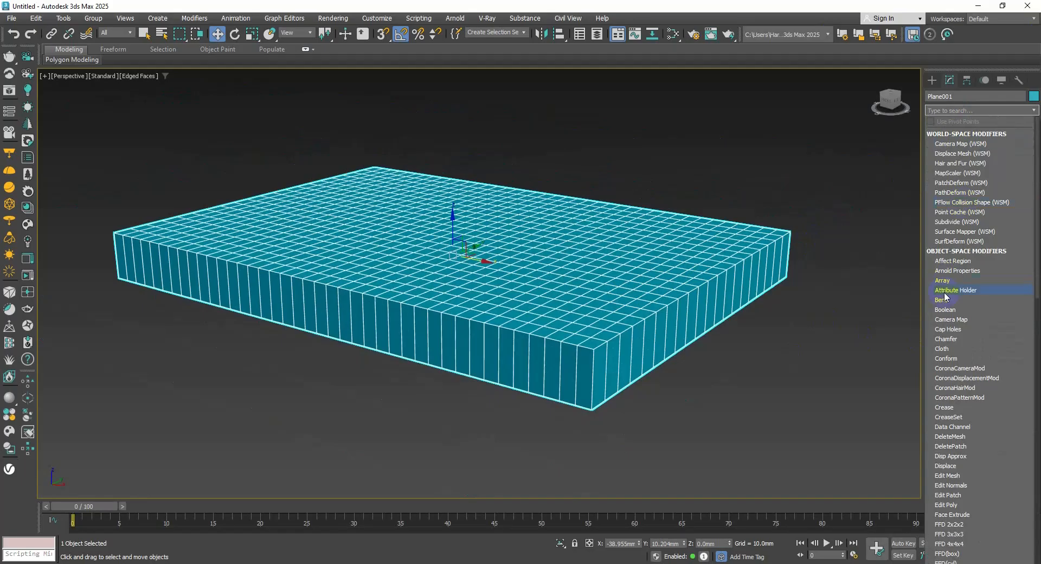
scroll(721, 314, "up", 3)
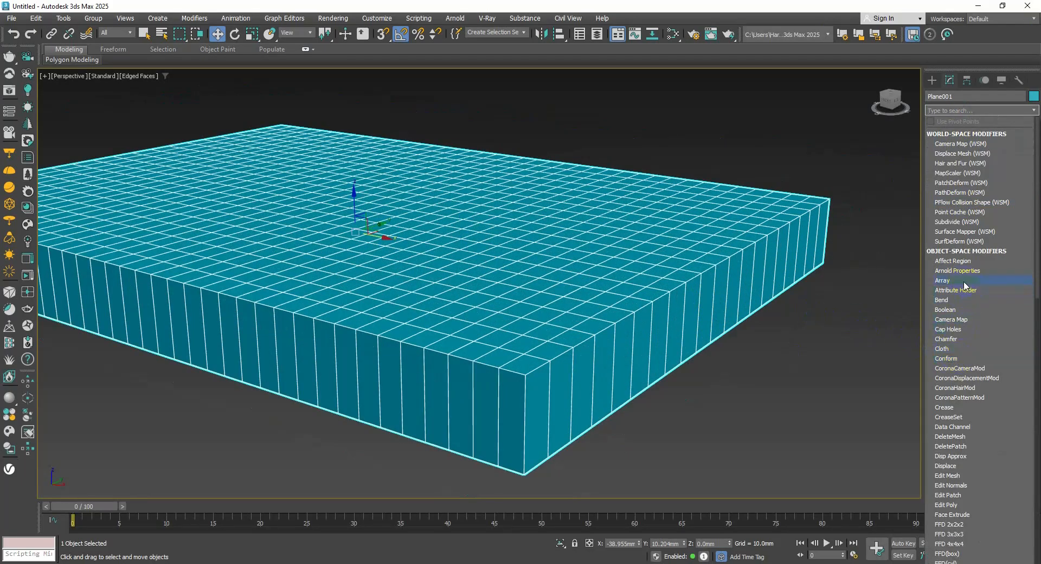
left_click(960, 300)
scroll(824, 304, "down", 5)
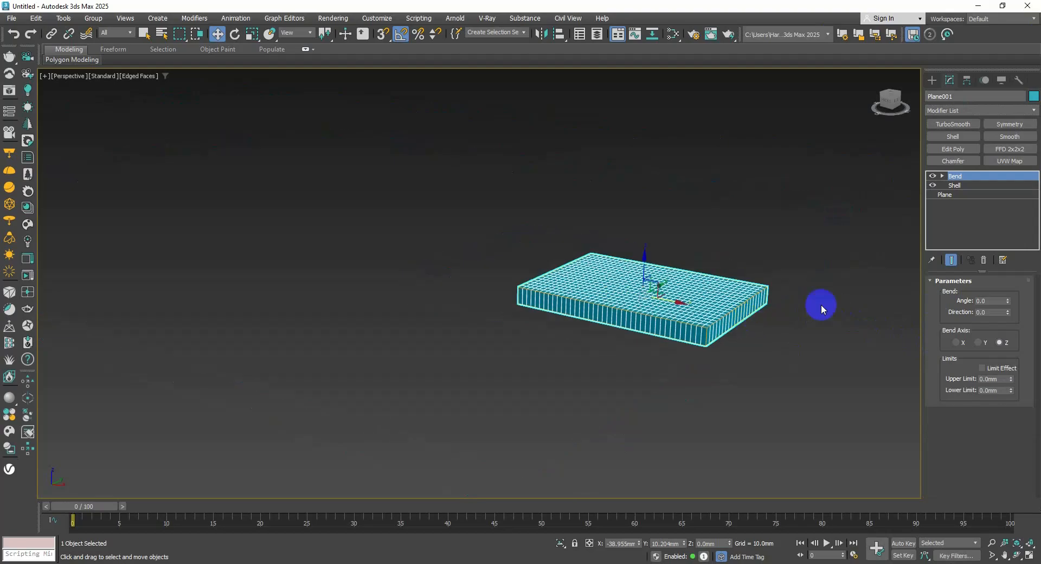
scroll(824, 304, "up", 1)
left_click_drag(1012, 304, 1013, 295)
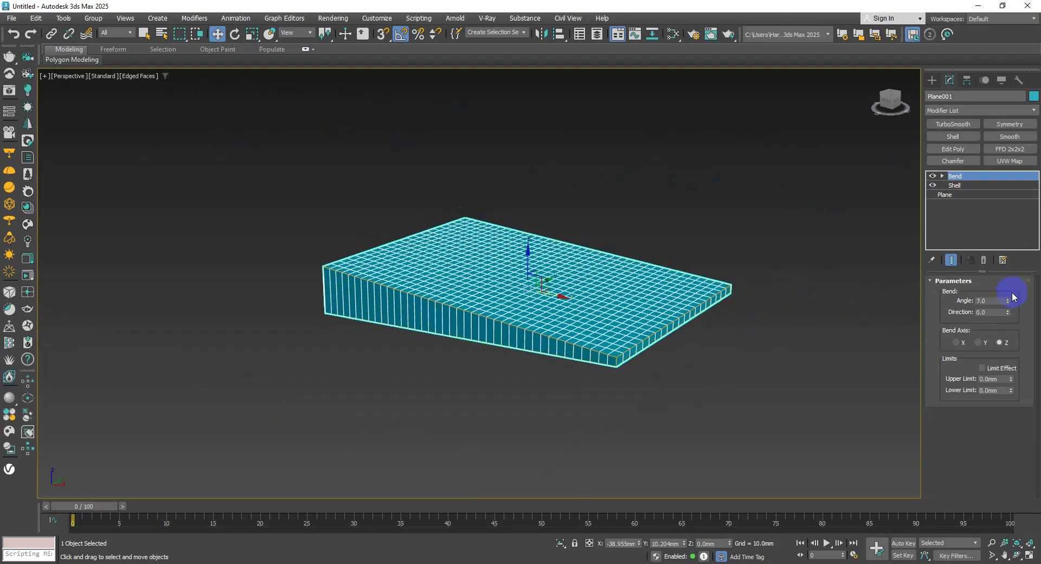
right_click(1012, 297)
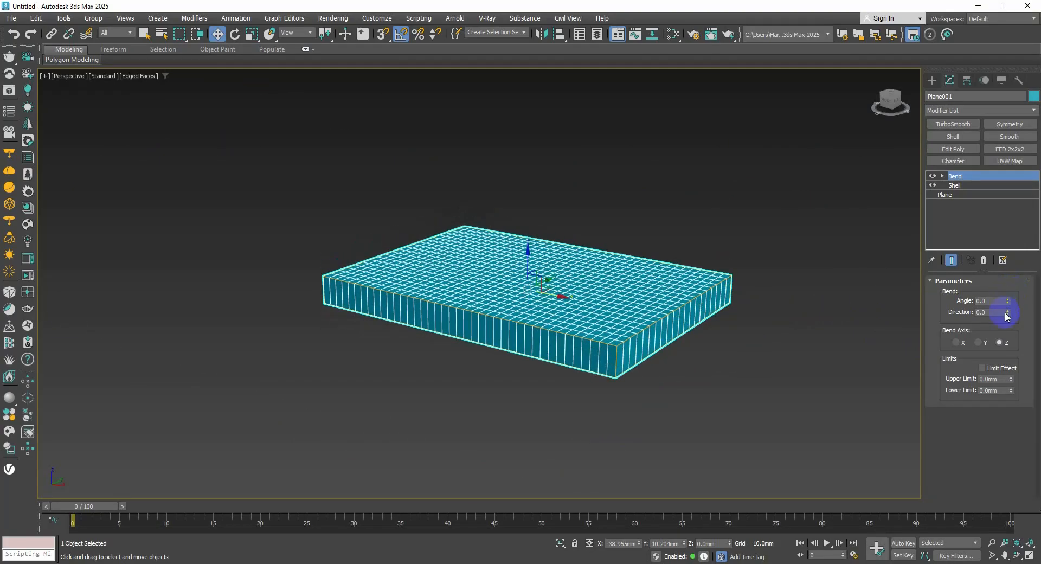
Try the bend on the Y axis, and roll the slab into an open tube on the X axis at about 304.5 degrees.
left_click(979, 342)
left_click_drag(1008, 302, 920, 520)
right_click(1010, 289)
left_click(956, 342)
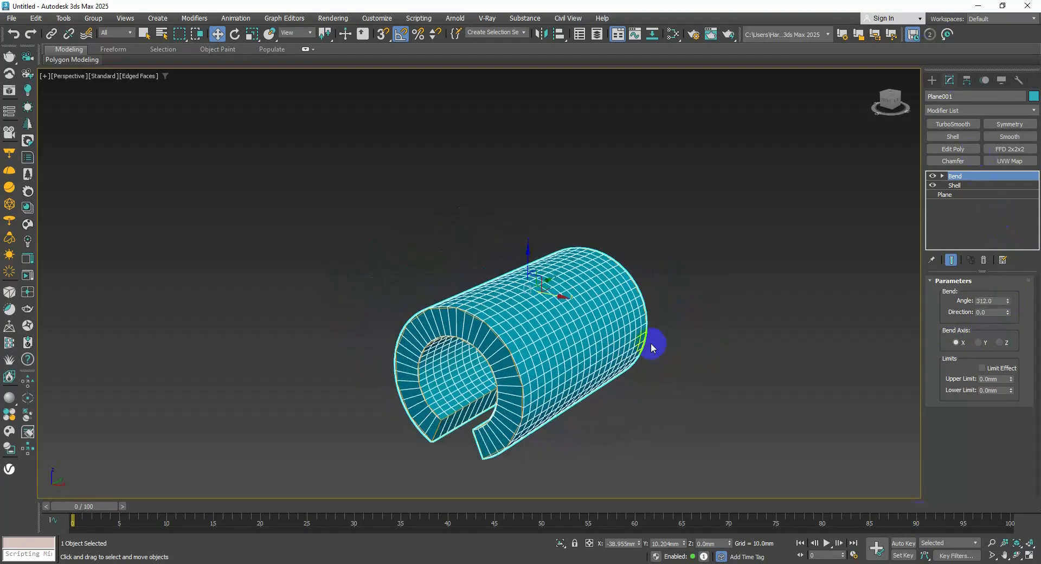
middle_click_drag(650, 343, 591, 293, "alt")
left_click_drag(1007, 304, 864, 304)
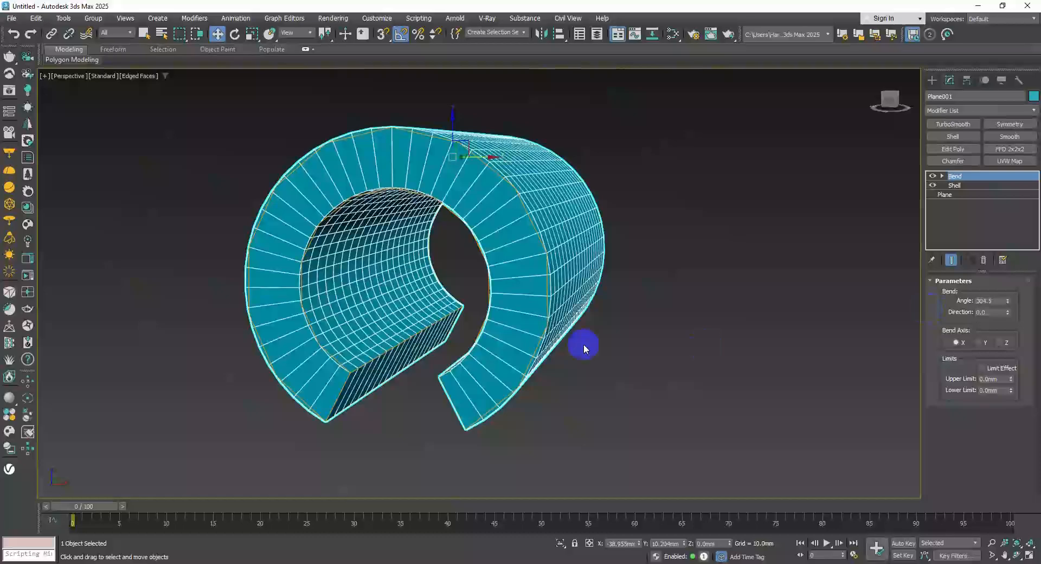
middle_click_drag(585, 349, 627, 347, "alt")
Try an X-axis bend angle of -17.5 and remove the Bend modifier from the slab.
left_click_drag(1007, 302, 970, 95)
scroll(606, 168, "down", 3)
middle_click_drag(610, 170, 624, 271)
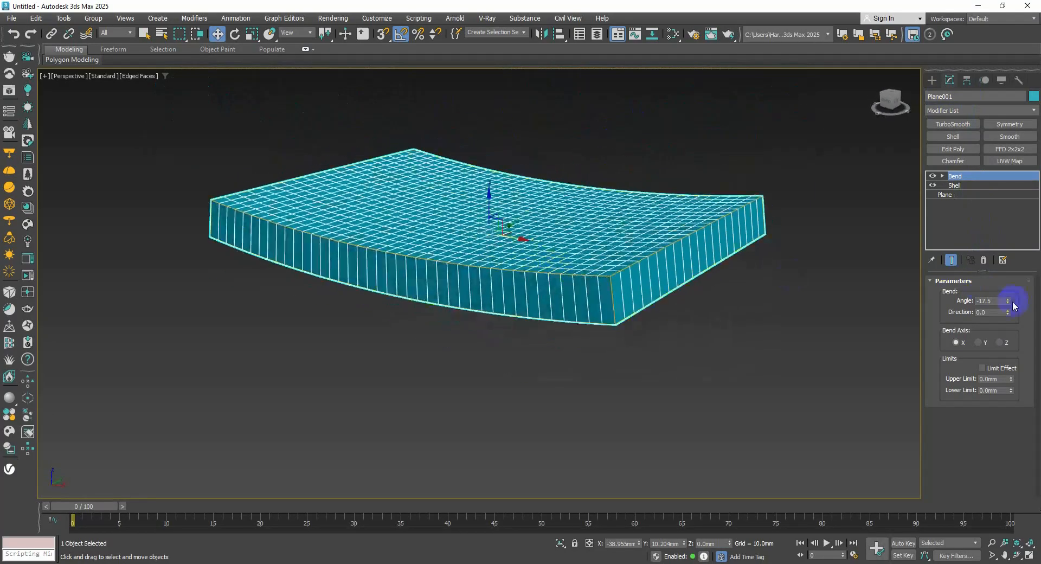
left_click(984, 261)
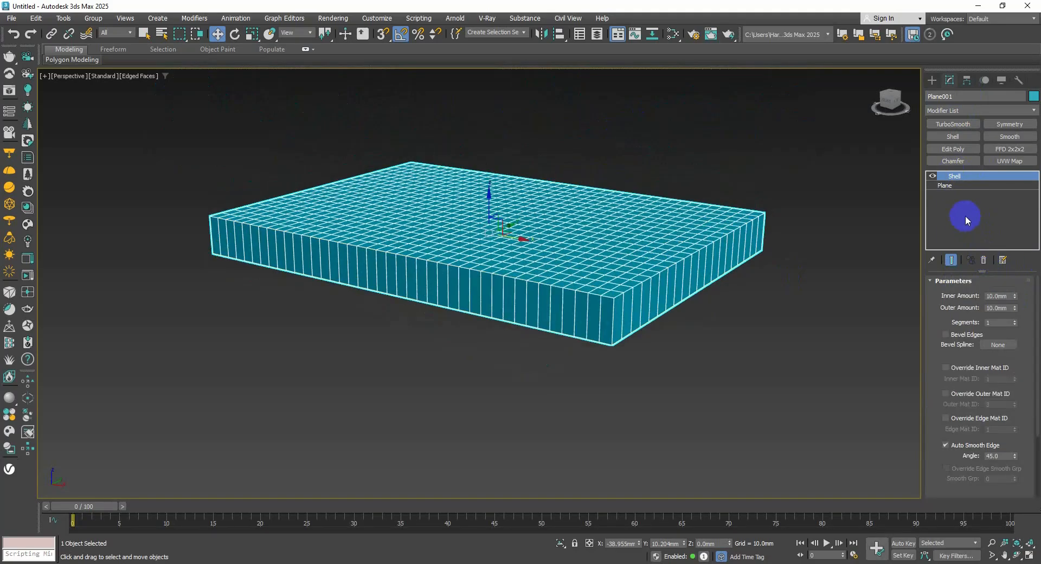
Reset the Shell's inner amount to 0 mm.
right_click(1014, 298)
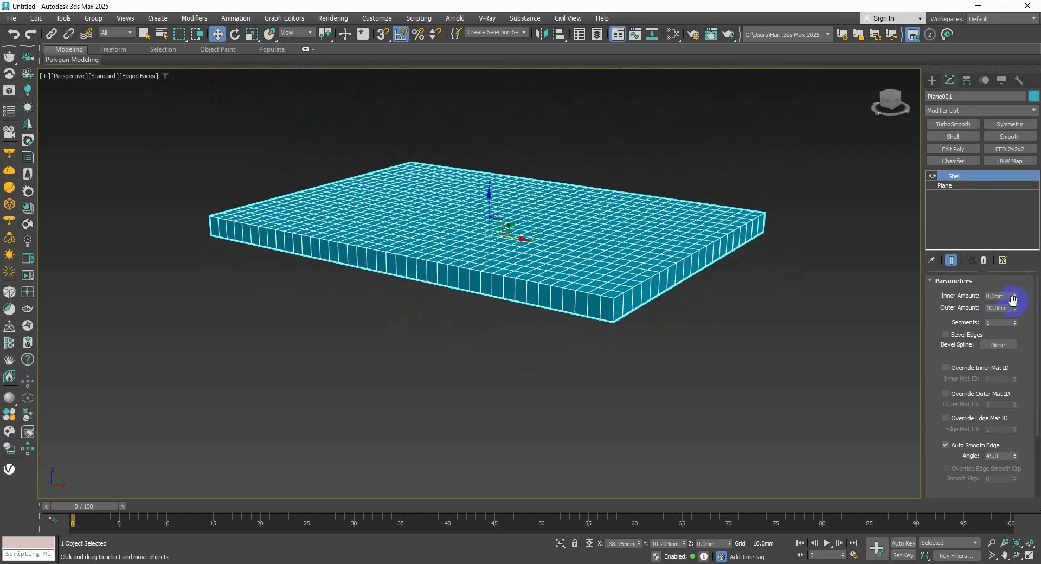
left_click_drag(1008, 307, 915, 306)
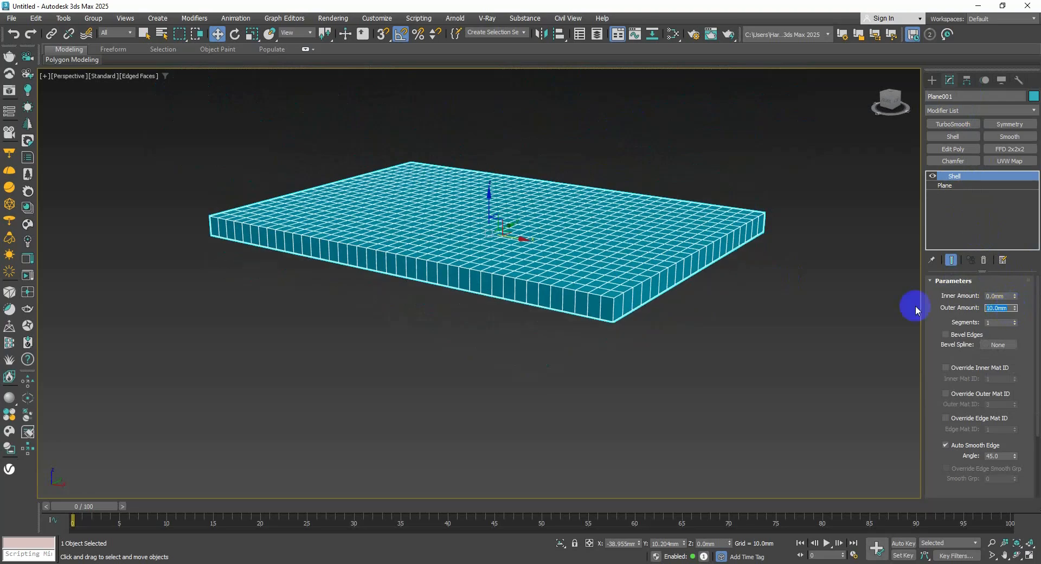
scroll(580, 274, "down", 5)
scroll(580, 274, "up", 6)
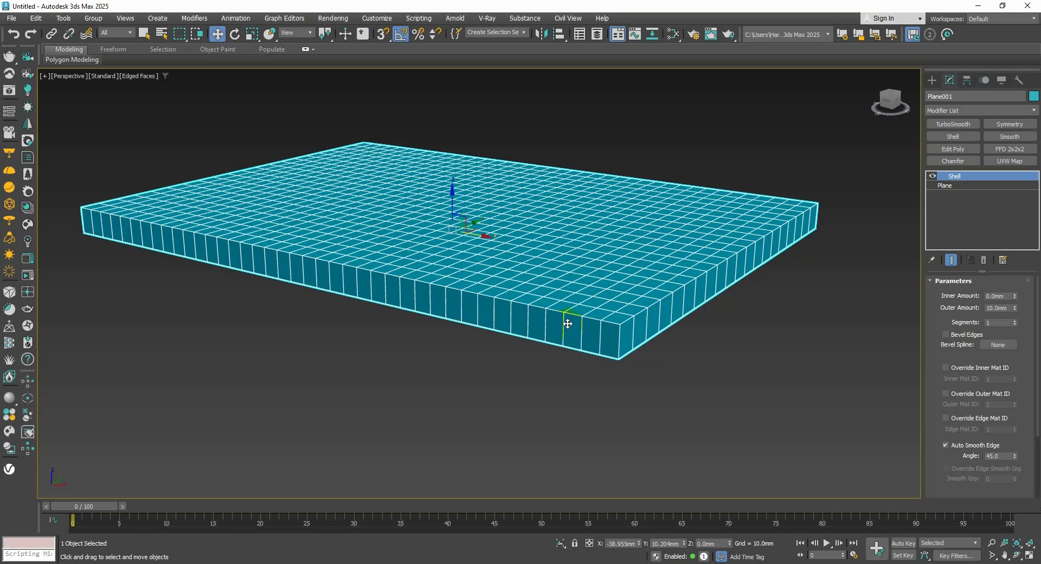
Delete the shelled plane and create a box about 44 mm long, 36 mm wide and 61 mm high.
key("Delete")
left_click(932, 80)
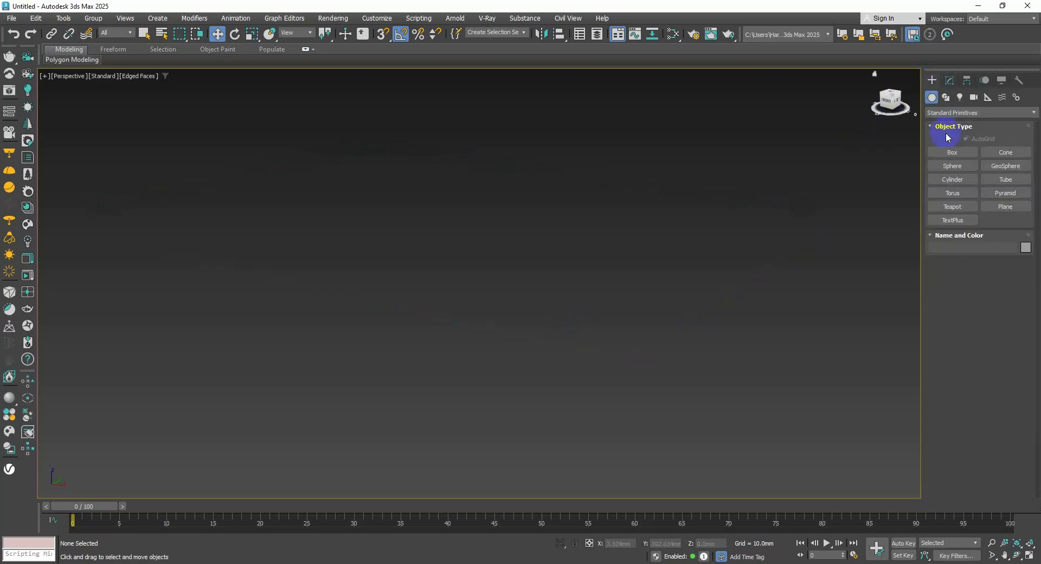
left_click(949, 153)
left_click_drag(449, 355, 467, 456)
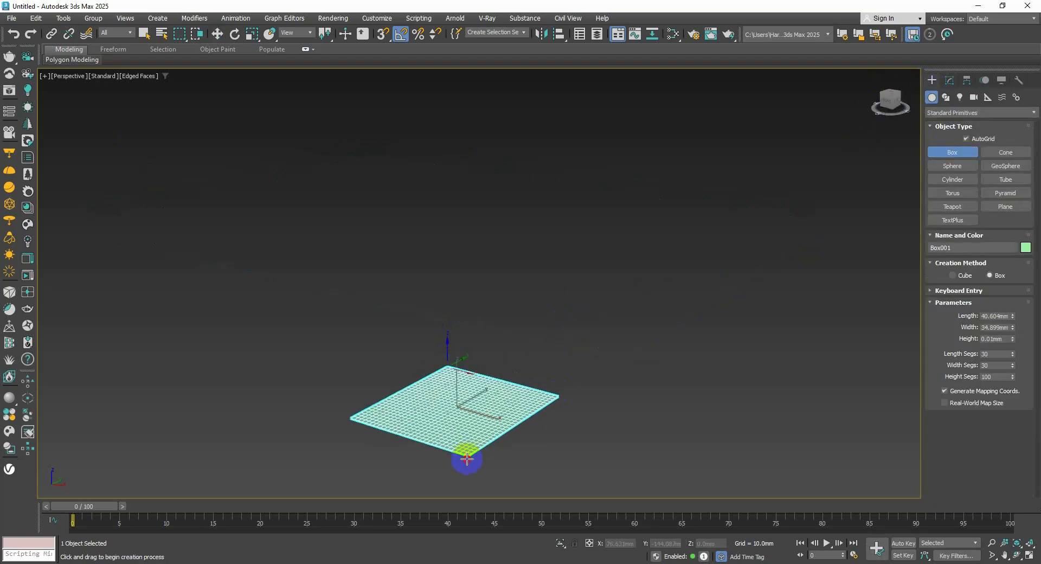
left_click(480, 277)
left_click(481, 227)
right_click(512, 274)
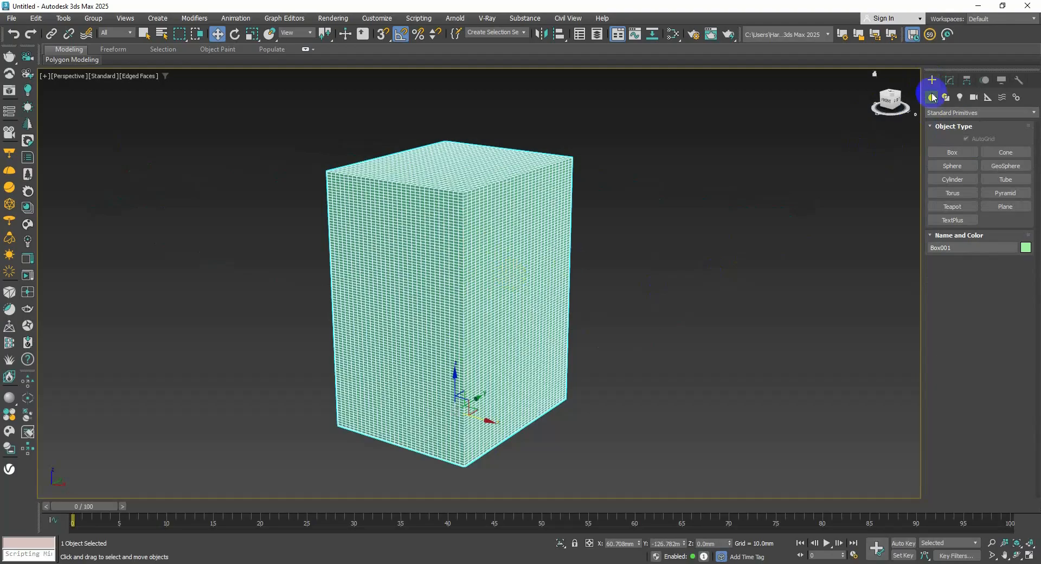
Set the box's segments to 10 in height, 5 in width and 5 in length.
left_click(949, 81)
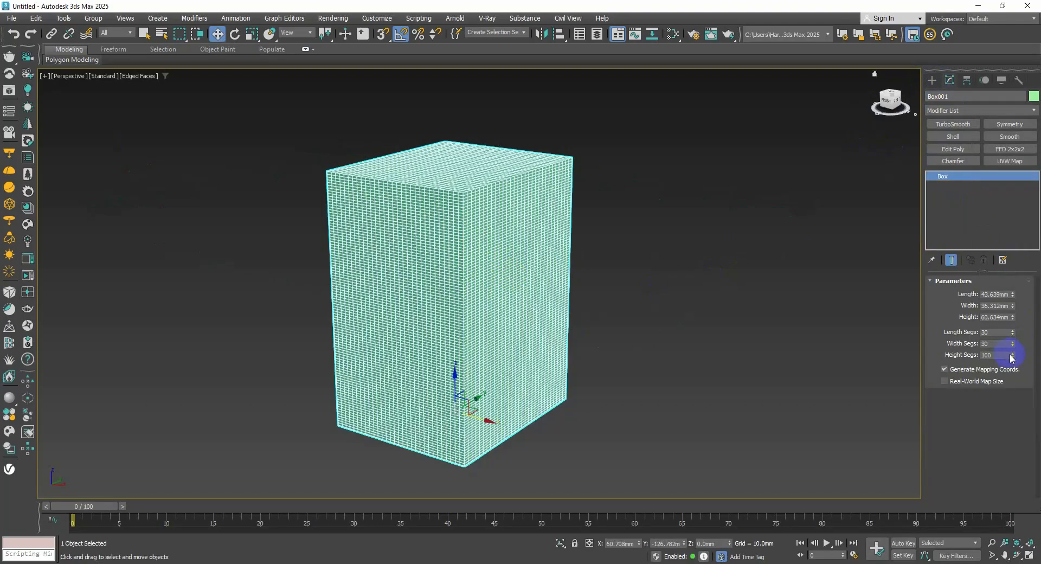
left_click_drag(1000, 355, 934, 339)
type("10")
key("Return")
type("5")
key("Return")
type("5")
key("Return")
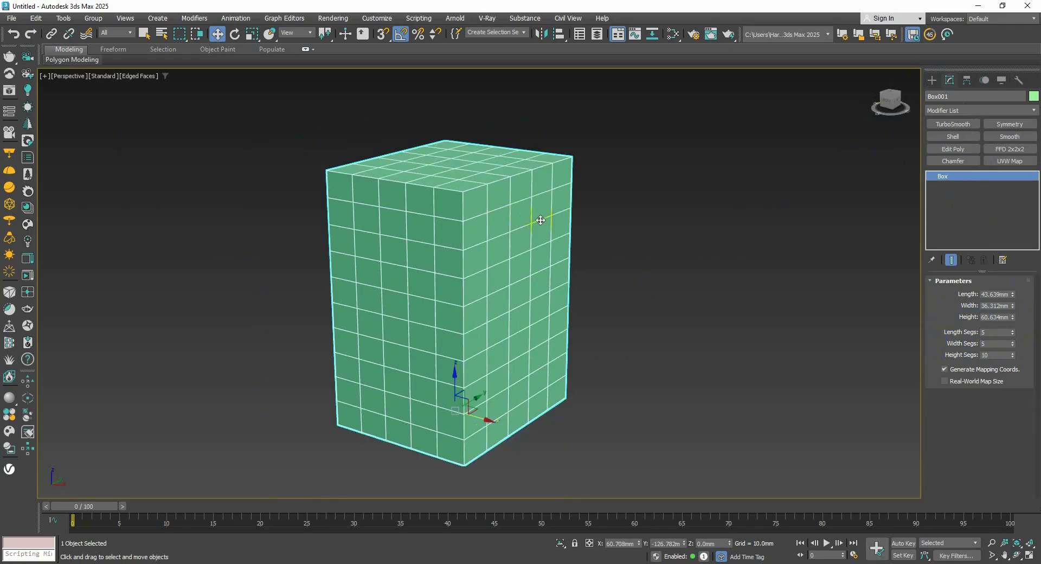
middle_click_drag(540, 221, 504, 216, "alt")
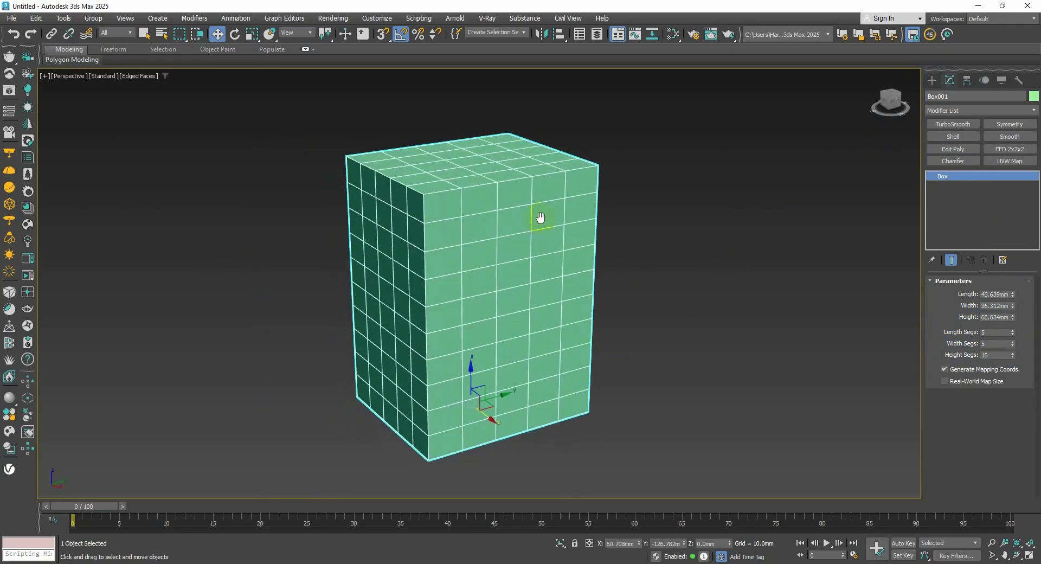
Apply a Lattice modifier to the segmented box.
left_click(959, 110)
left_click(980, 424)
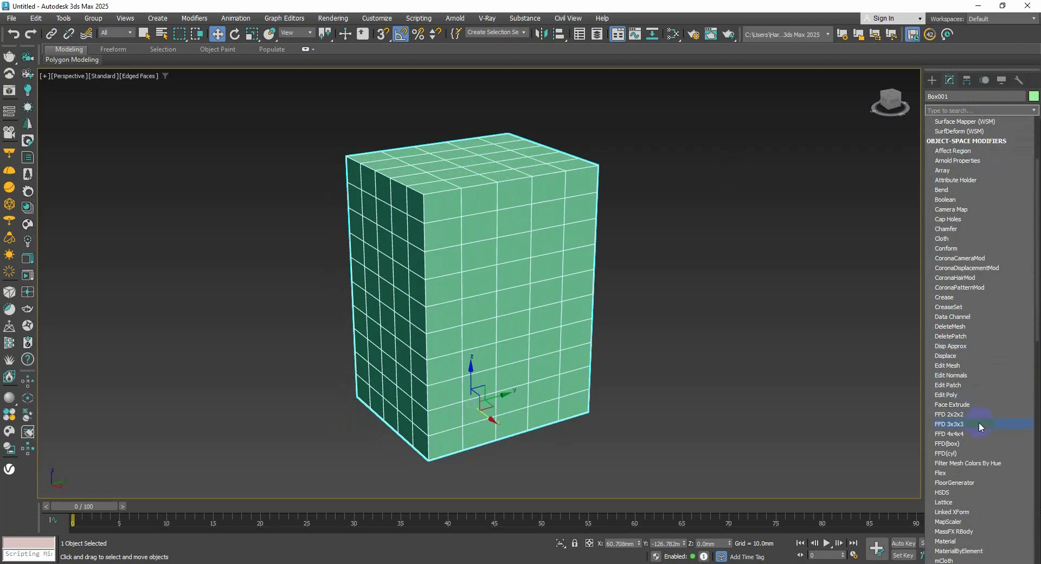
scroll(968, 394, "down", 3)
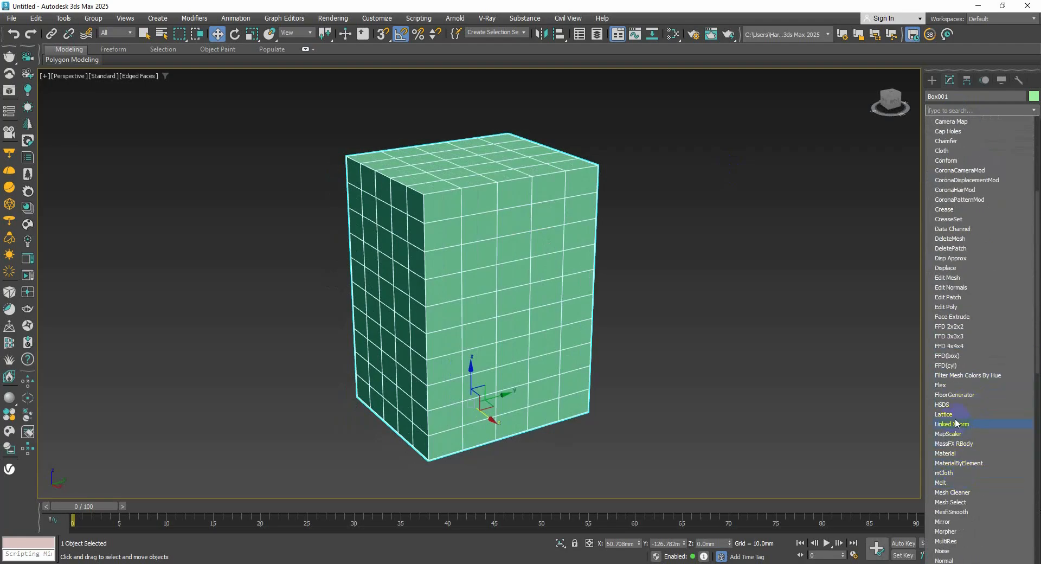
type("l")
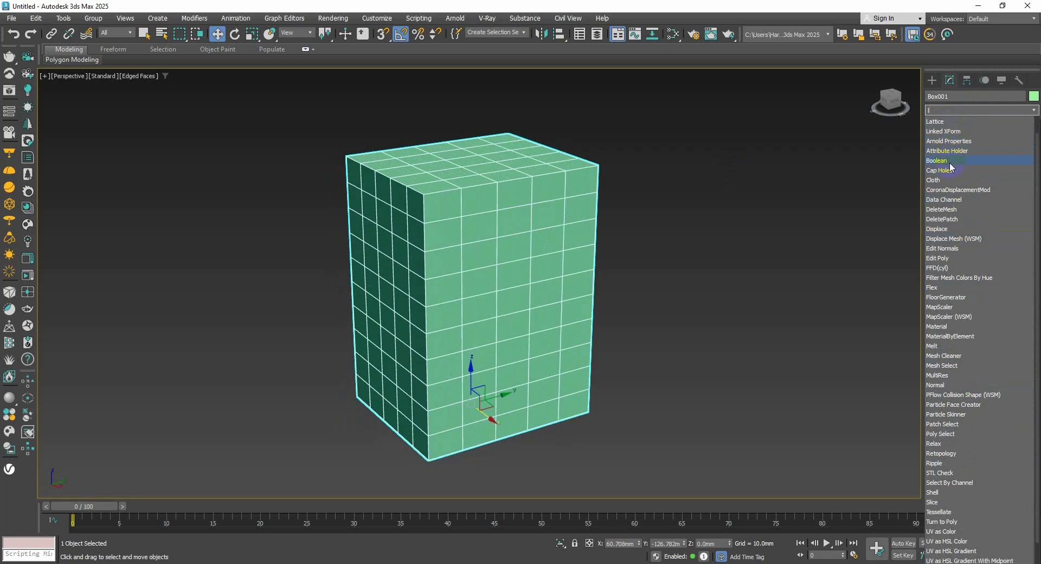
left_click(937, 122)
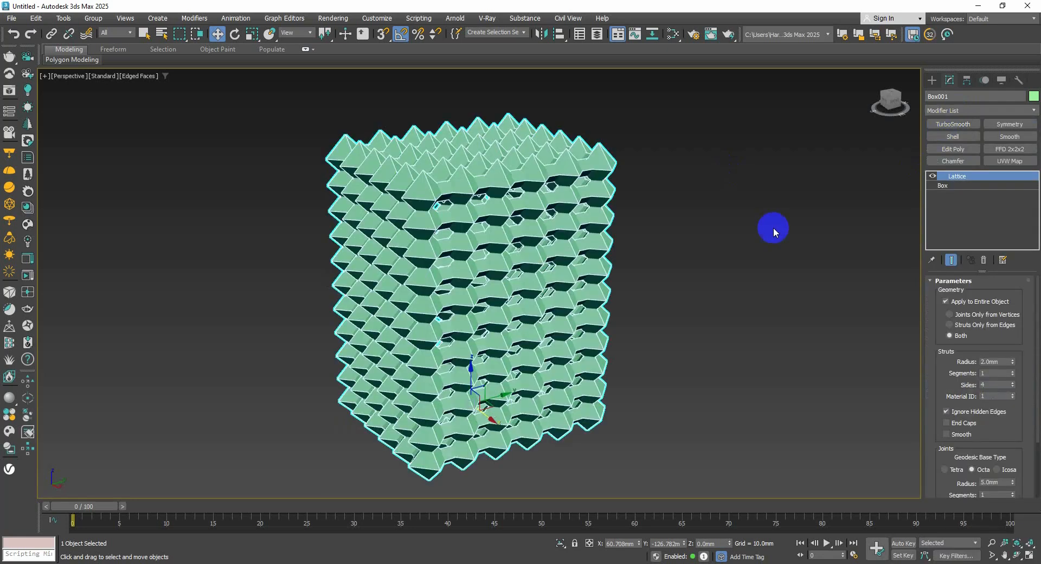
middle_click_drag(759, 246, 549, 257, "alt")
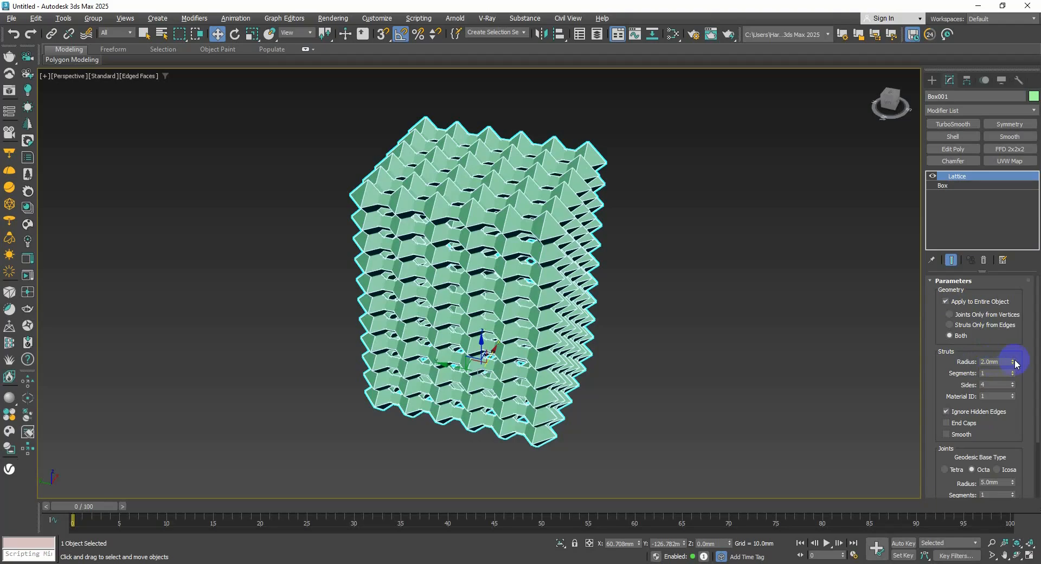
Try a strut radius of 0 mm on the Lattice and inspect its joints.
mouse_move(1015, 363)
left_mouse_down()
mouse_move(1015, 353)
mouse_move(1014, 364)
left_mouse_up()
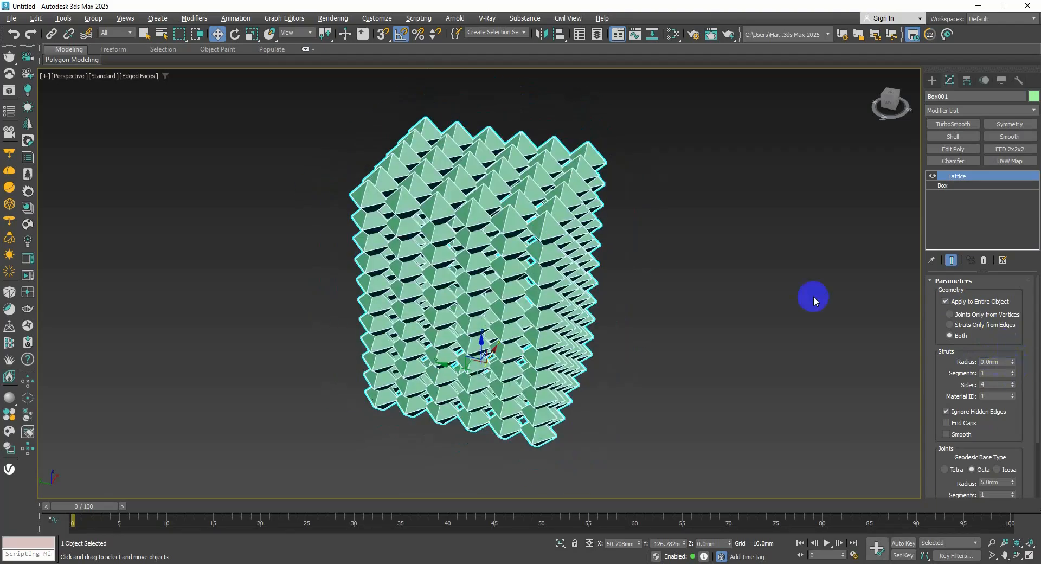
scroll(554, 242, "up", 2)
scroll(554, 245, "down", 2)
middle_click_drag(558, 246, 558, 225)
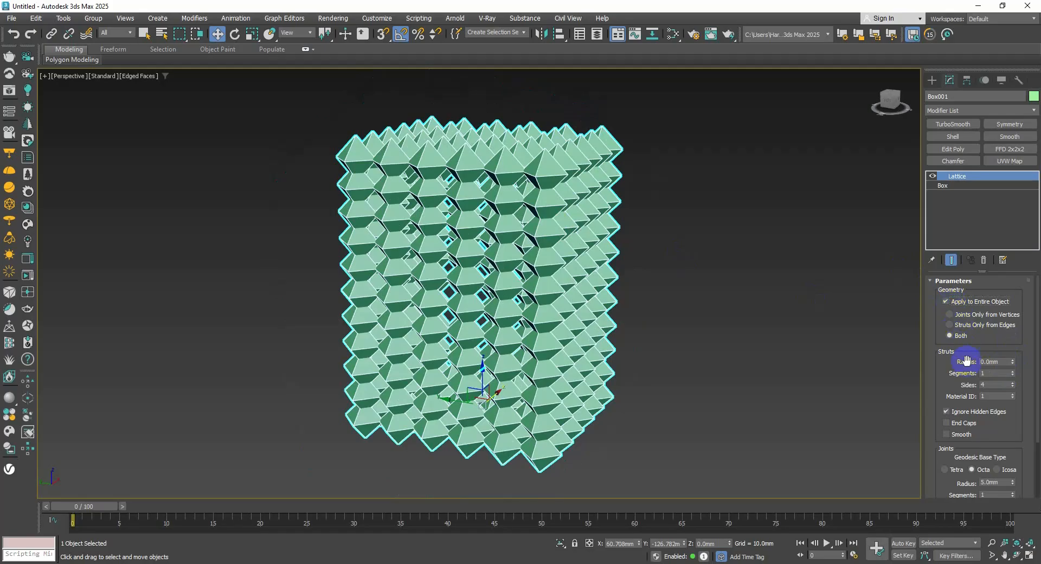
Set the Lattice struts to 1 mm radius, 75 segments, 3 sides and material ID 10, and limit the geometry to struts only from edges.
mouse_move(1011, 375)
left_mouse_down()
mouse_move(1012, 339)
mouse_move(1016, 404)
mouse_move(1013, 379)
left_mouse_up()
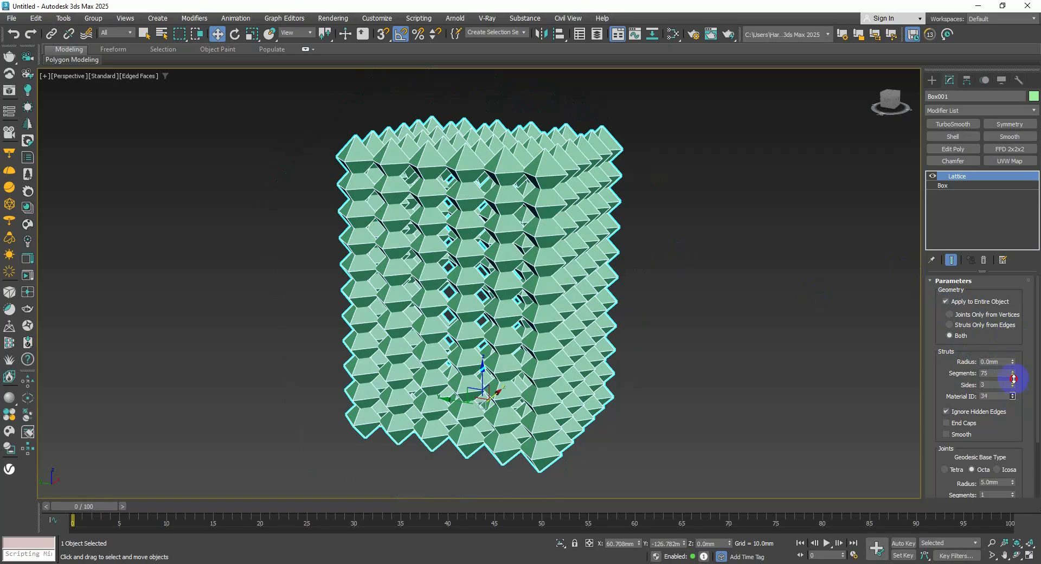
left_click(957, 316)
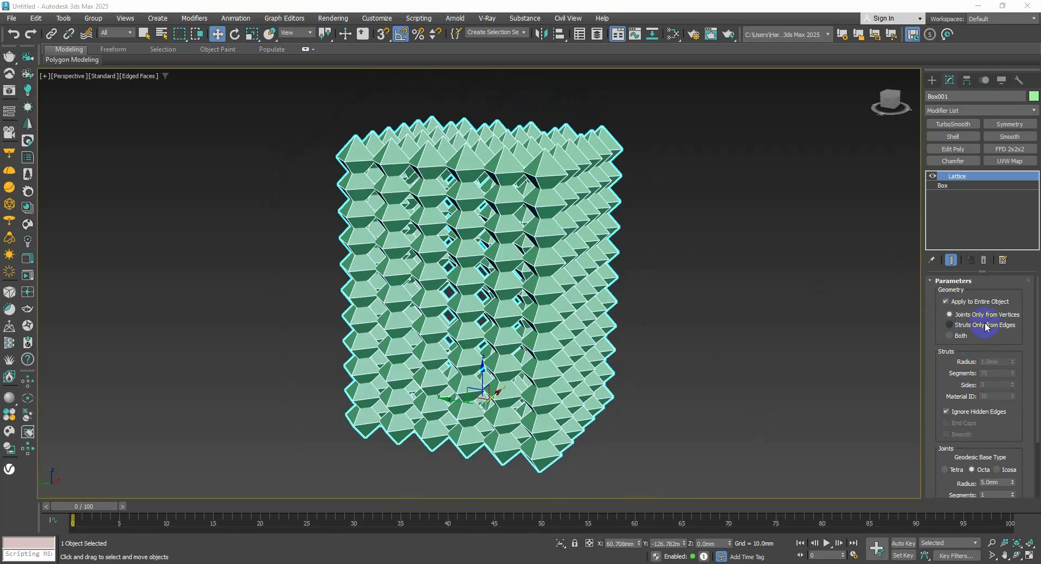
left_click(959, 326)
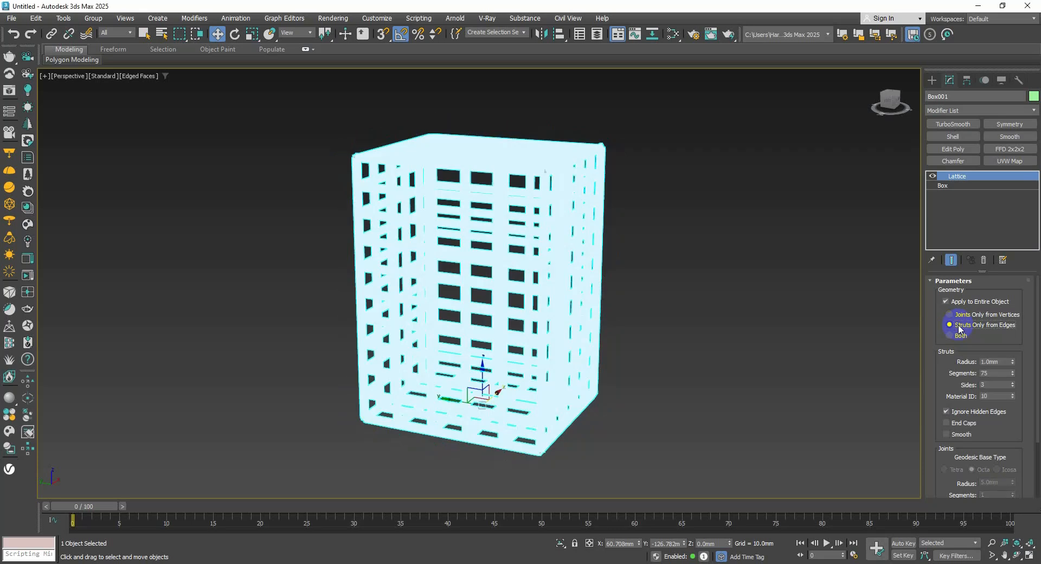
Compare the strut lattice with and without edged faces, ending with edged faces hidden.
key("F4")
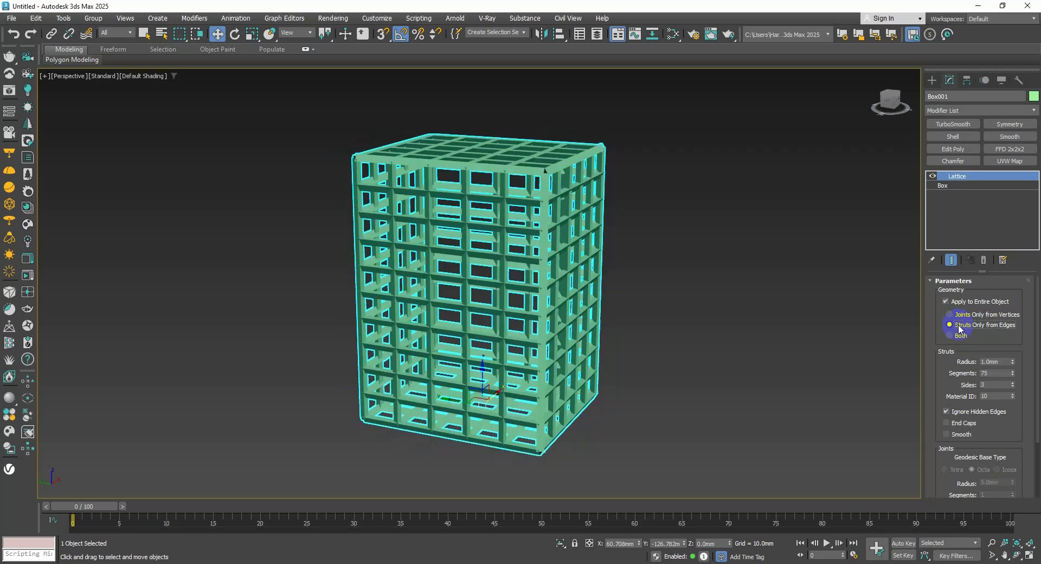
key("F4")
scroll(534, 259, "up", 10)
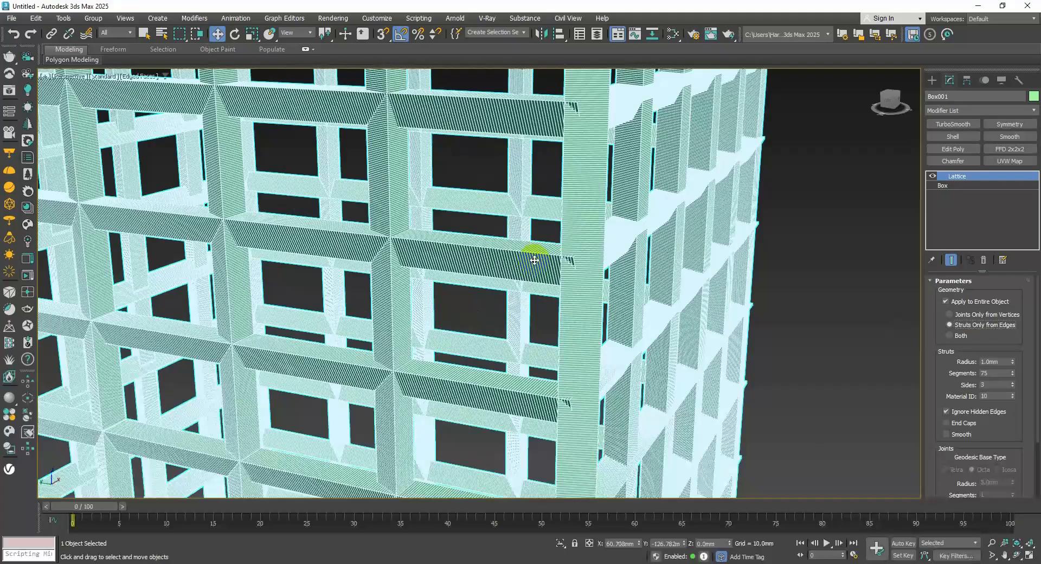
key("F4")
scroll(535, 260, "down", 8)
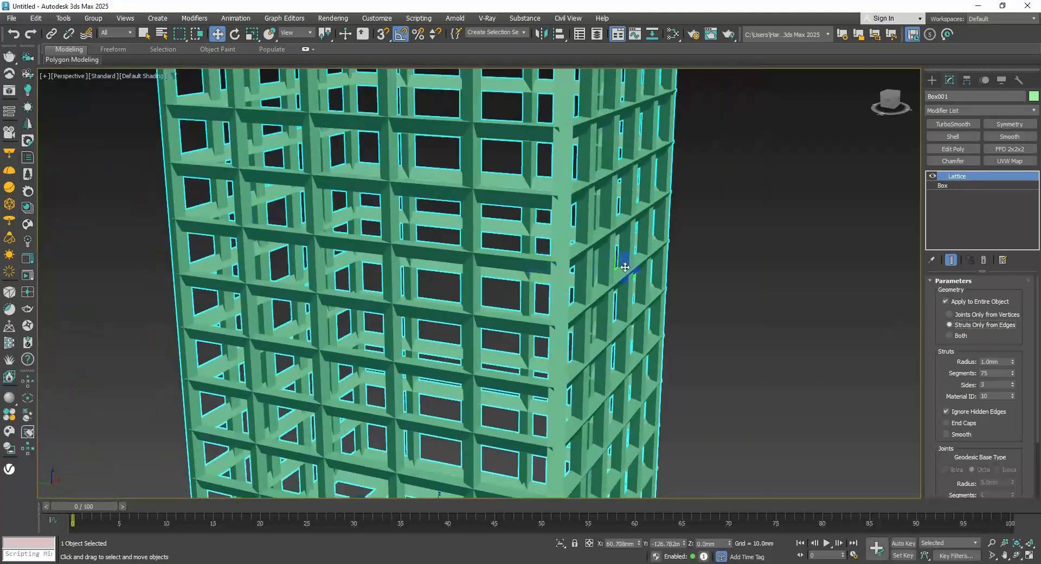
Try the Lattice with joints only from vertices, return to struts only from edges and inspect the upper corner.
left_click(973, 318)
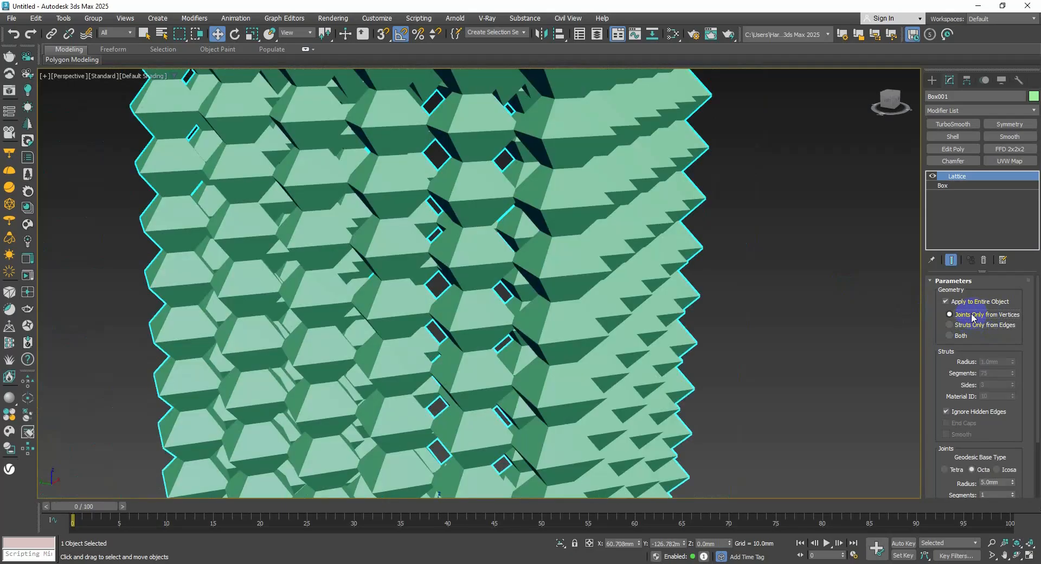
left_click(973, 325)
scroll(629, 259, "down", 5)
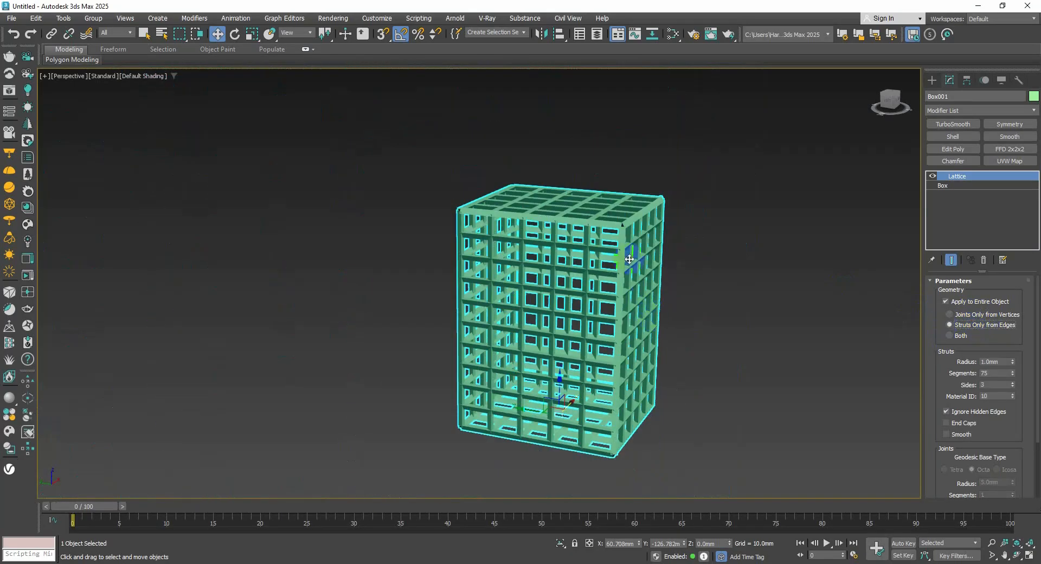
scroll(629, 260, "up", 4)
scroll(623, 169, "down", 1)
scroll(621, 169, "up", 1)
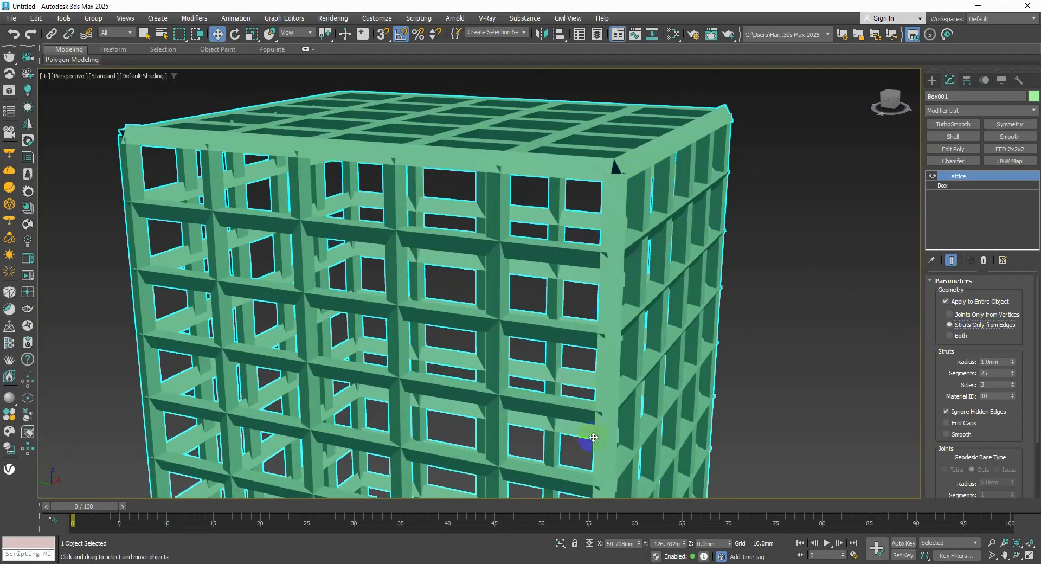
middle_click_drag(600, 151, 596, 142)
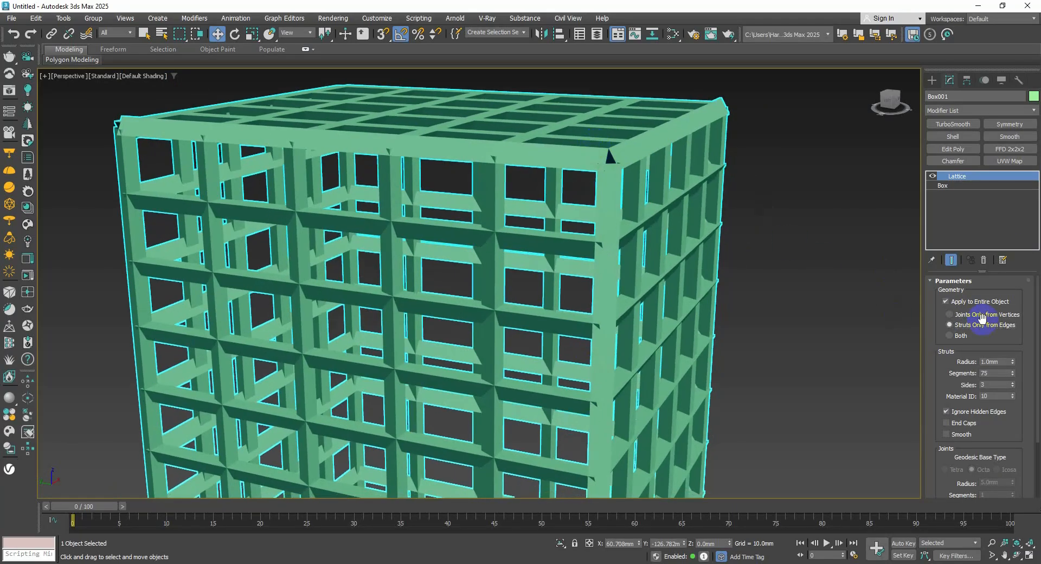
Compare the base box's segments with the Lattice struts, with the end result display turned off and edged faces shown.
left_click(947, 187)
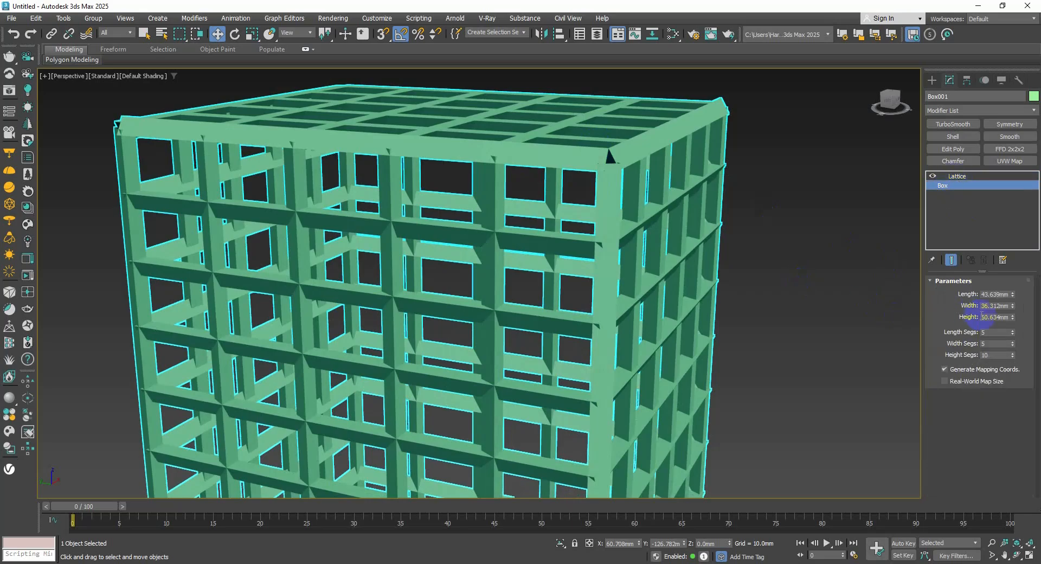
left_click(952, 260)
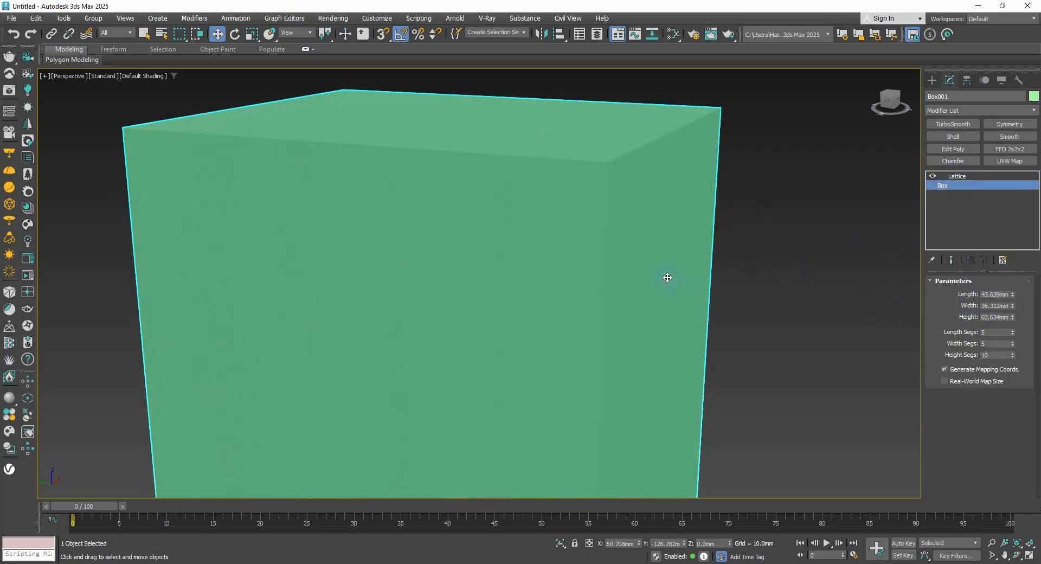
key("F4")
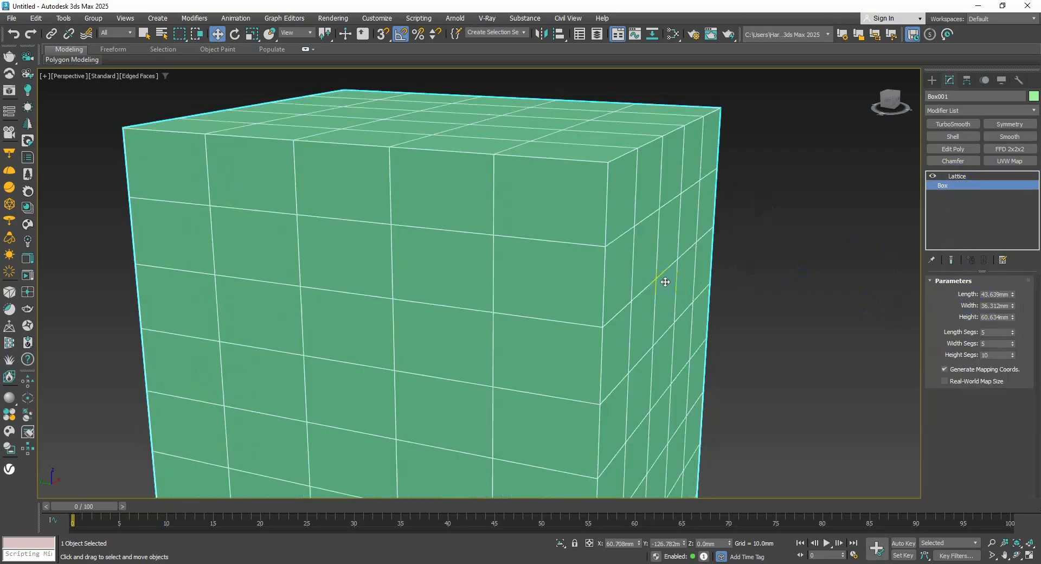
left_click(956, 176)
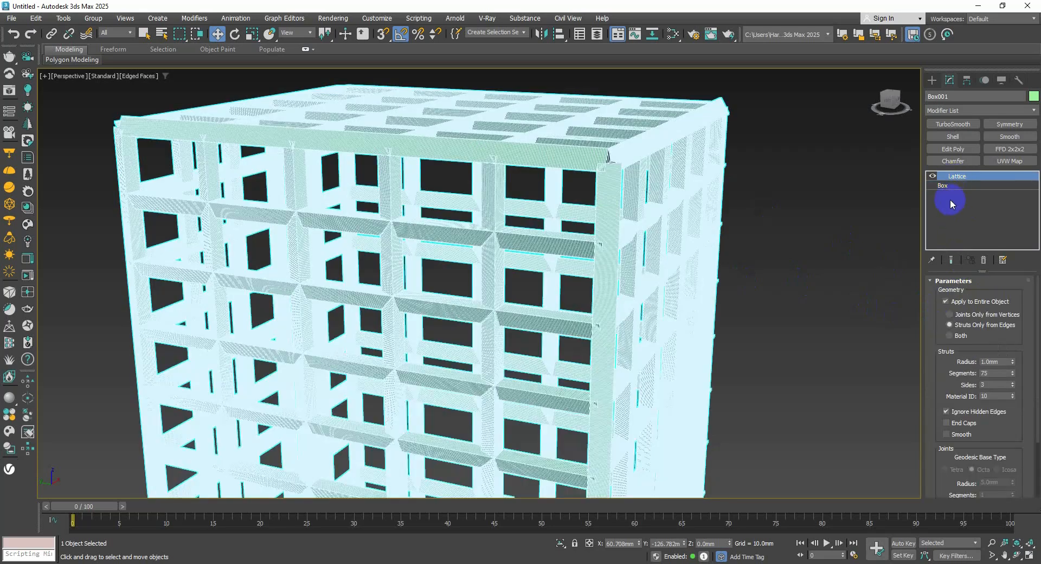
left_click(944, 186)
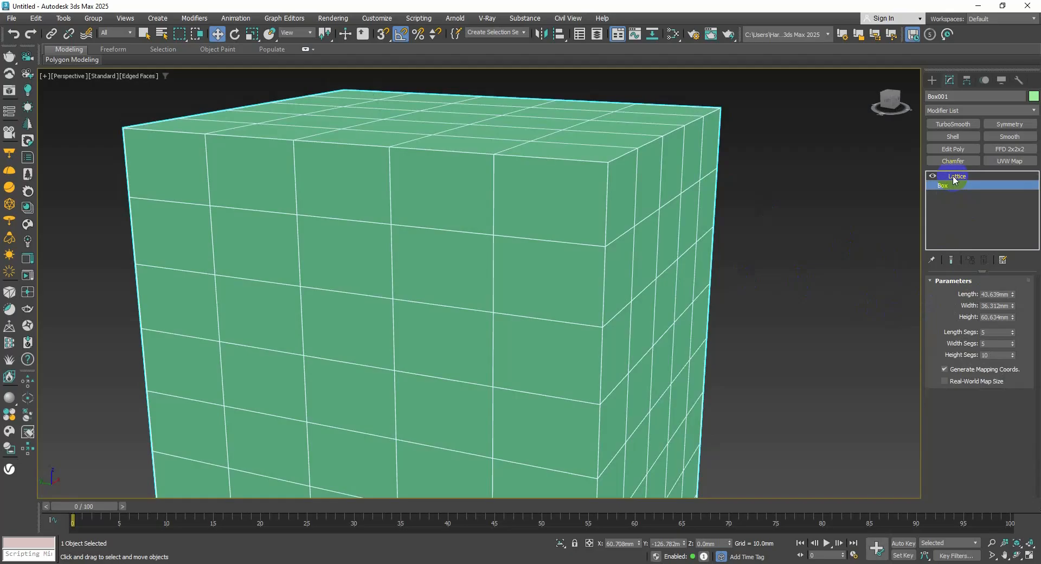
left_click(955, 176)
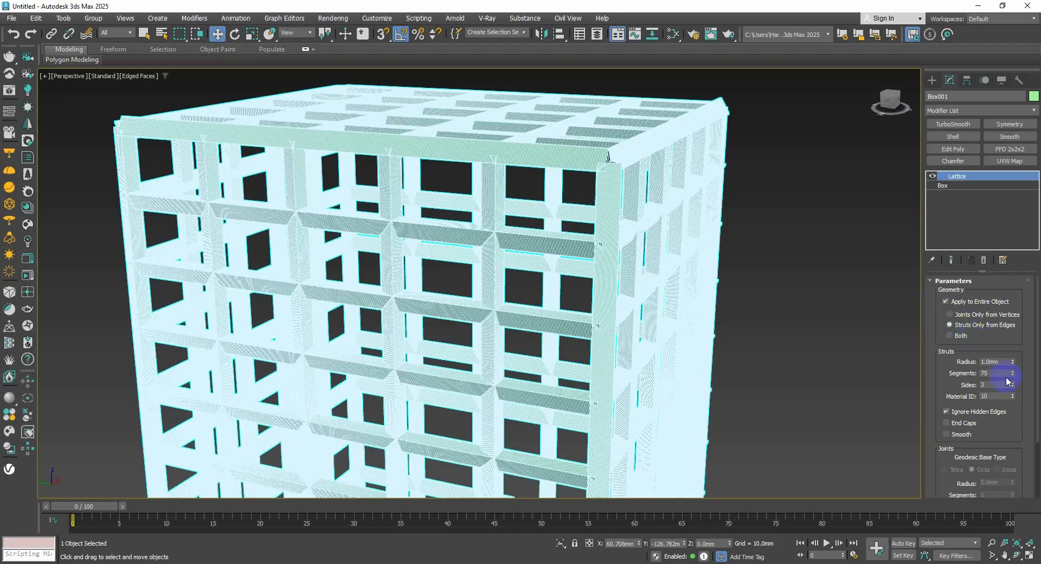
Set the Lattice struts to 62 sides, hide edged faces and examine the rounded struts at the box's upper corner.
left_click_drag(1012, 388, 1012, 382)
scroll(568, 329, "up", 3)
key("F4")
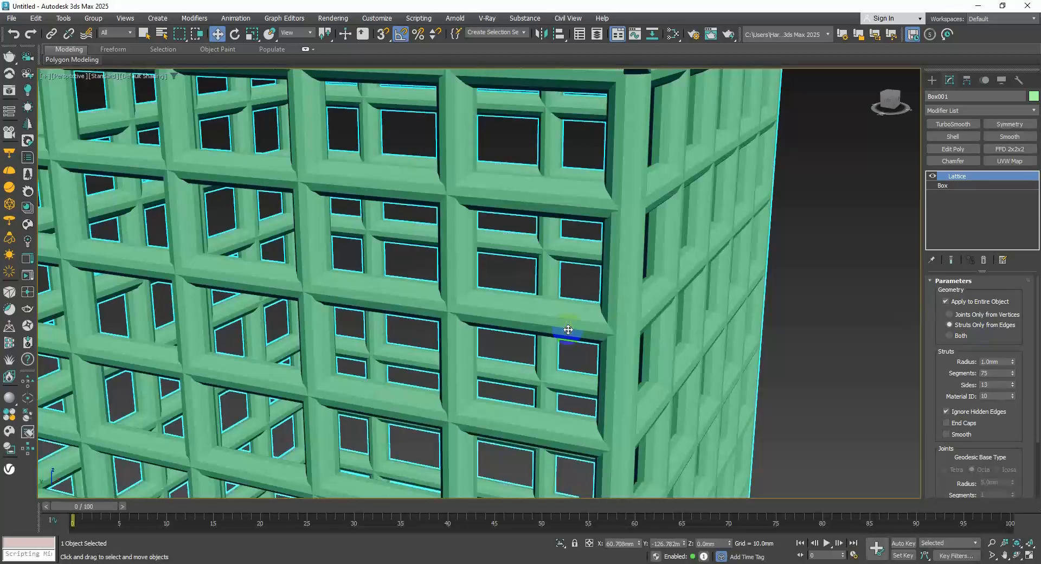
left_click_drag(1012, 387, 1012, 396)
left_click_drag(1012, 386, 1012, 377)
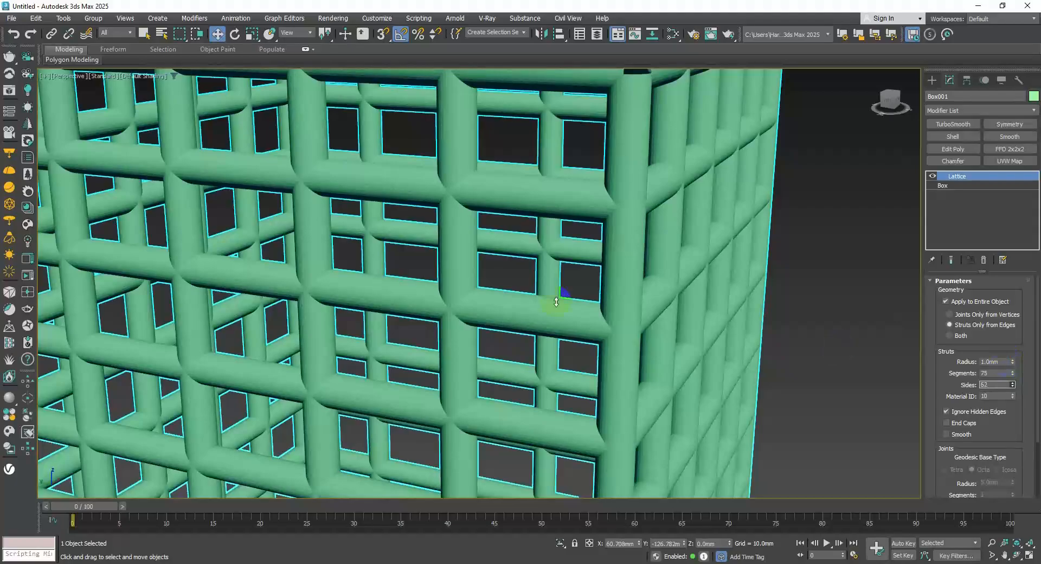
scroll(556, 302, "down", 8)
scroll(567, 266, "up", 10)
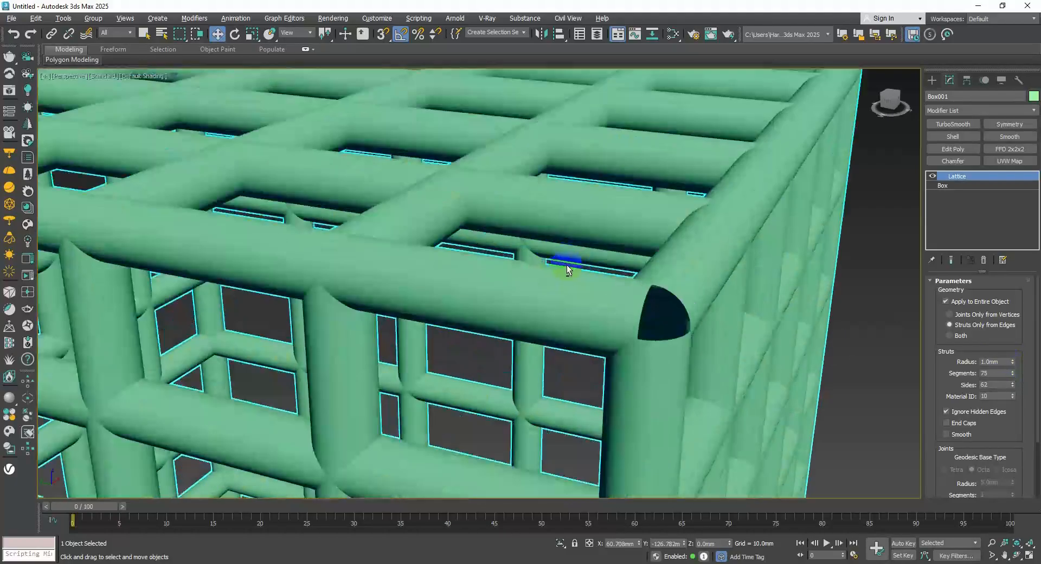
scroll(567, 264, "down", 2)
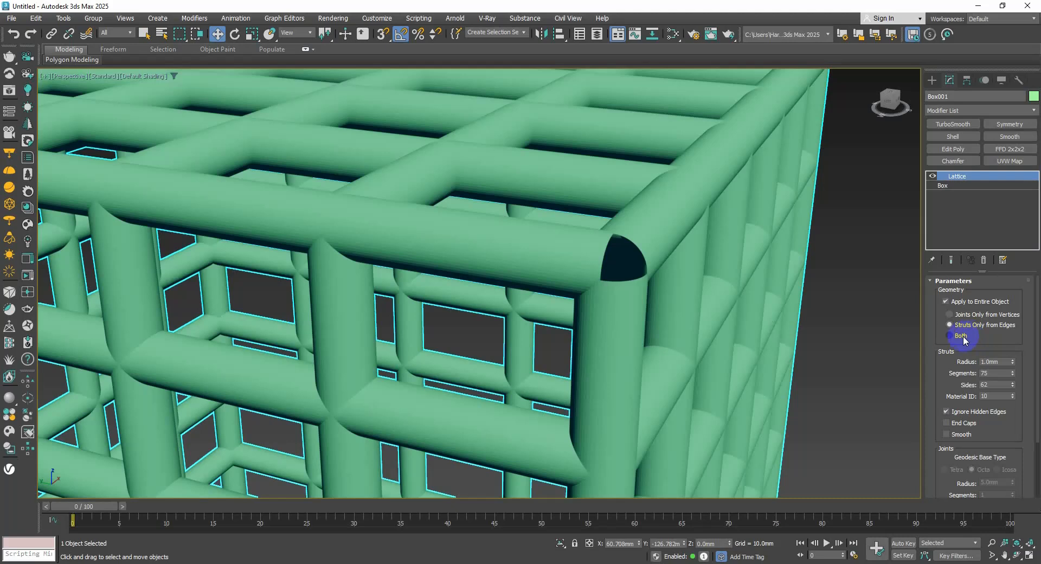
Compare the Lattice's joints-only and struts-only options and set the geometry to Both.
left_click(963, 337)
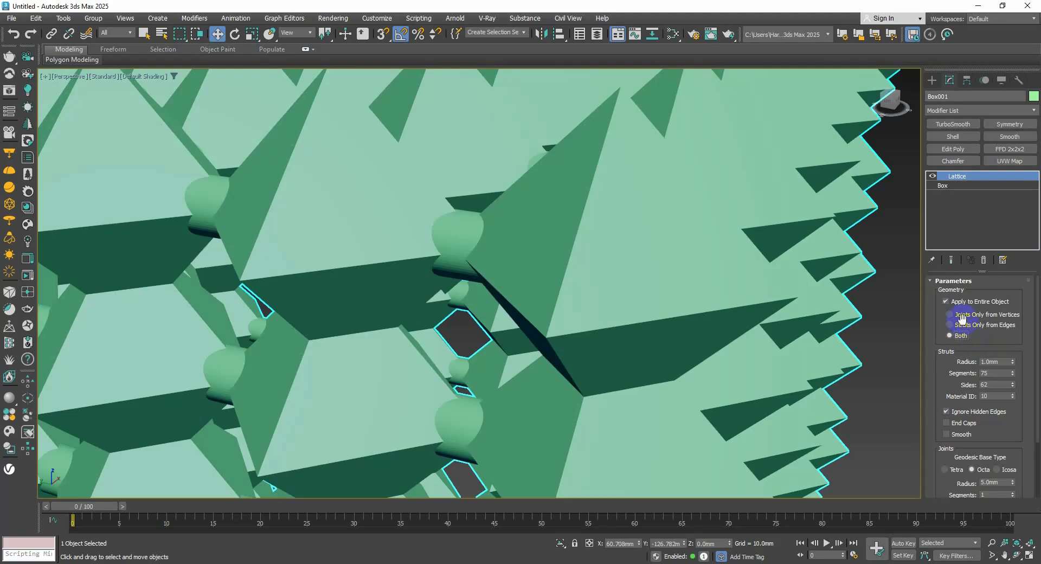
left_click(962, 315)
left_click(961, 324)
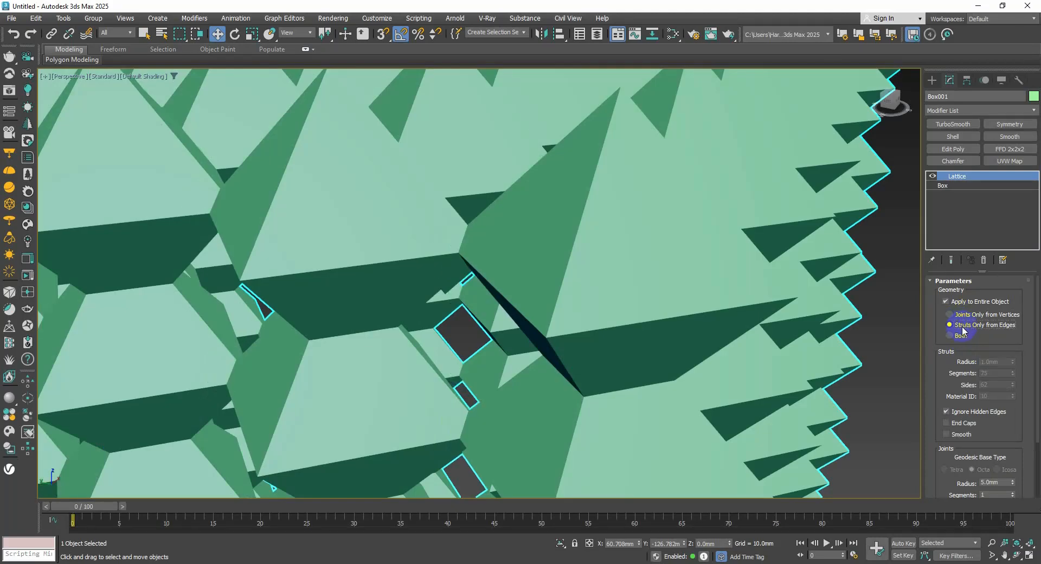
left_click(960, 336)
scroll(788, 326, "down", 5)
scroll(789, 325, "up", 6)
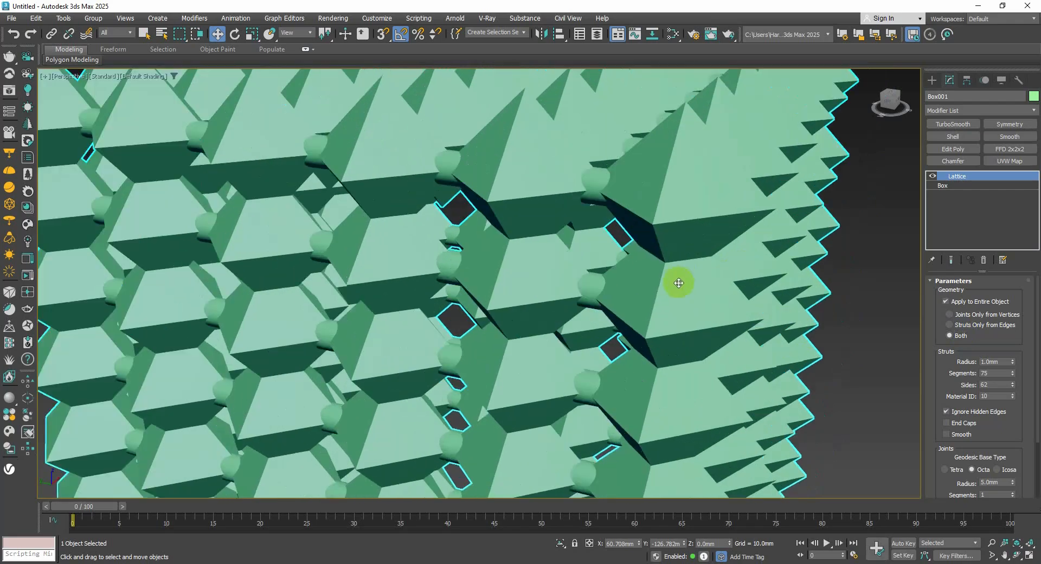
Set the Lattice's strut radius to 1.5 mm and its joints to a 2 mm radius with 3 segments.
left_click(984, 362)
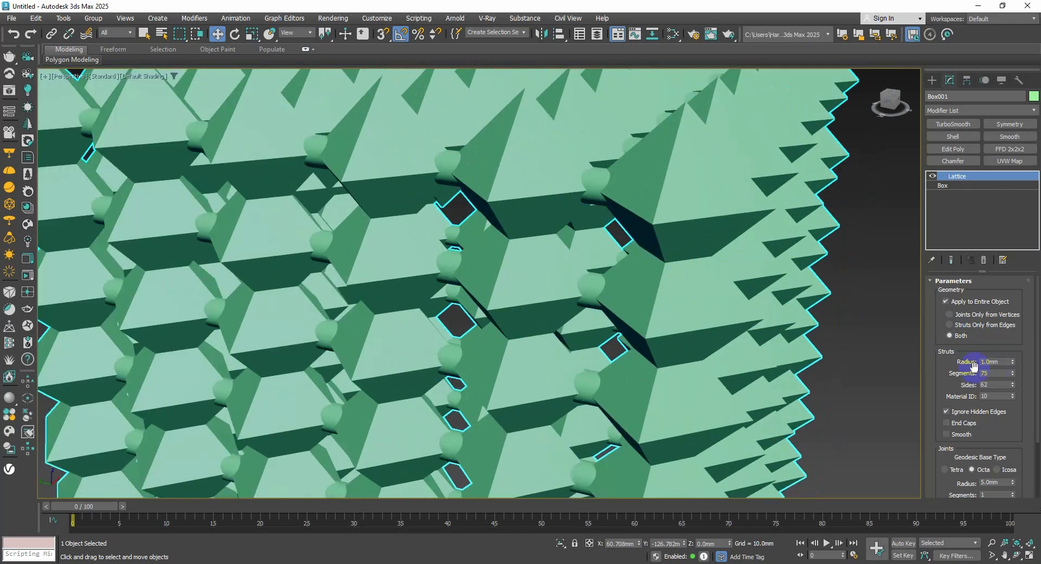
left_click_drag(960, 385, 996, 308)
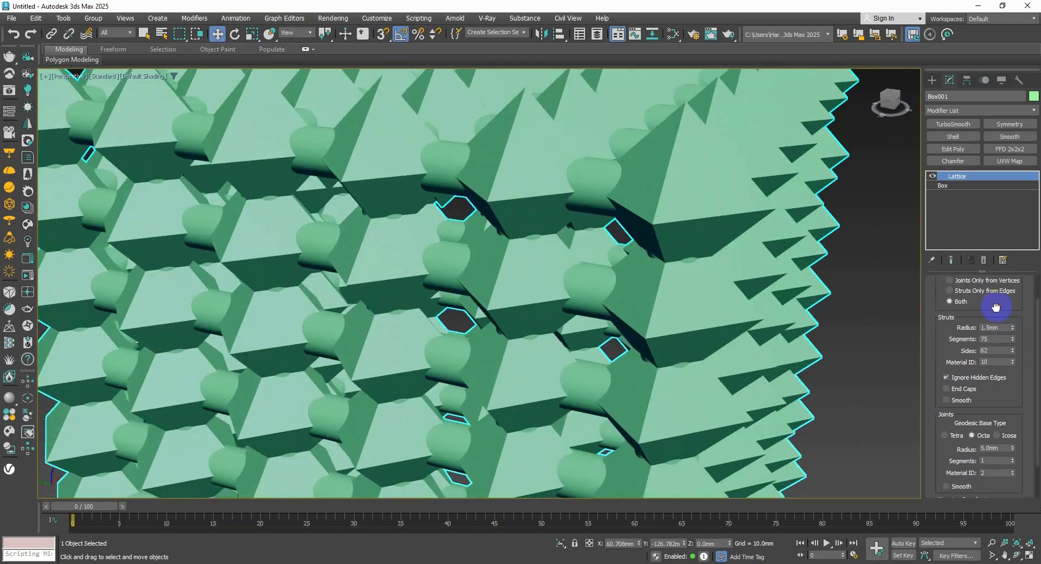
left_click_drag(990, 401, 991, 333)
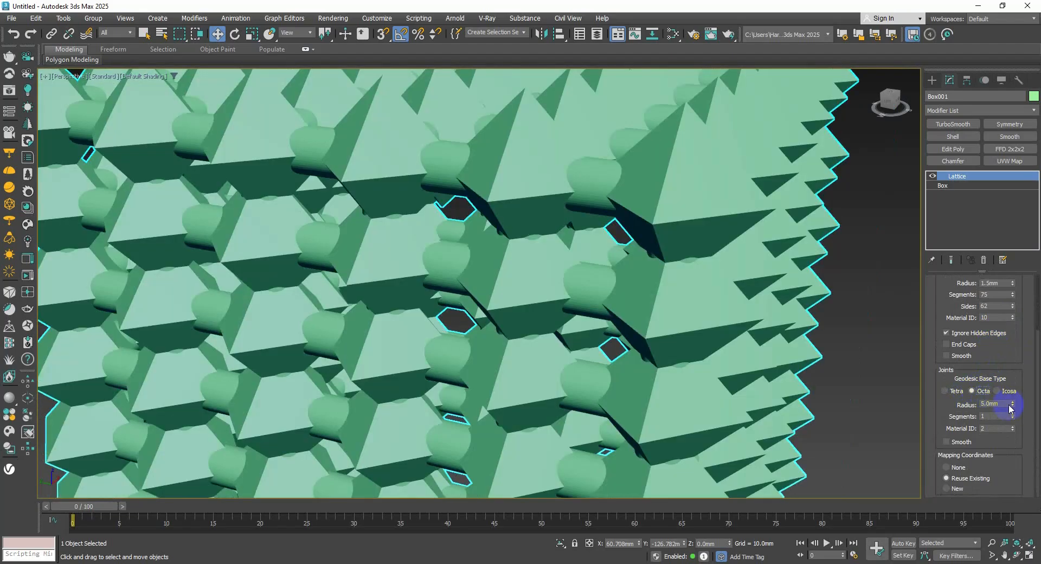
left_click_drag(1012, 407, 1013, 405)
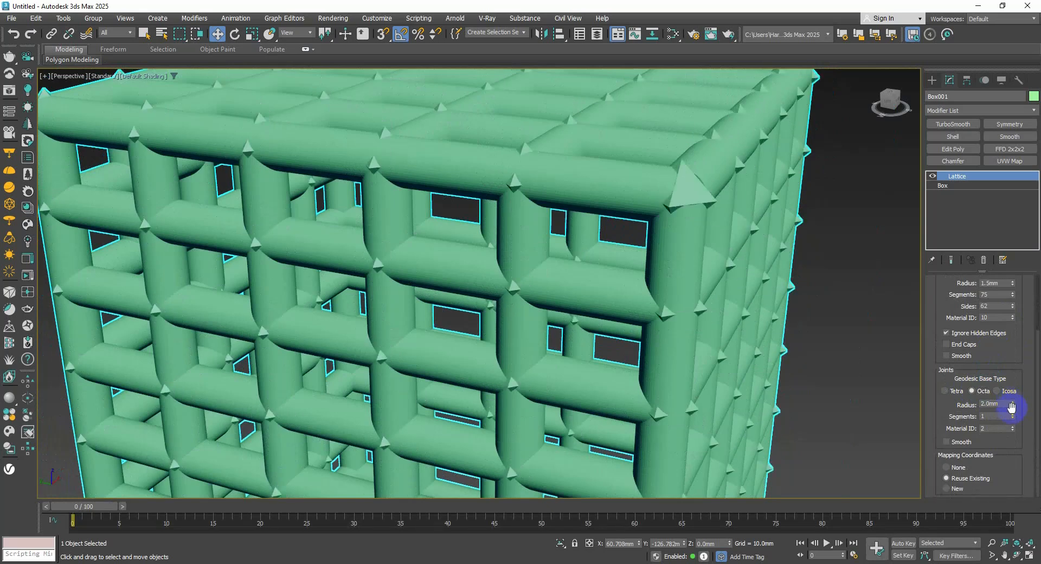
left_click(1012, 415)
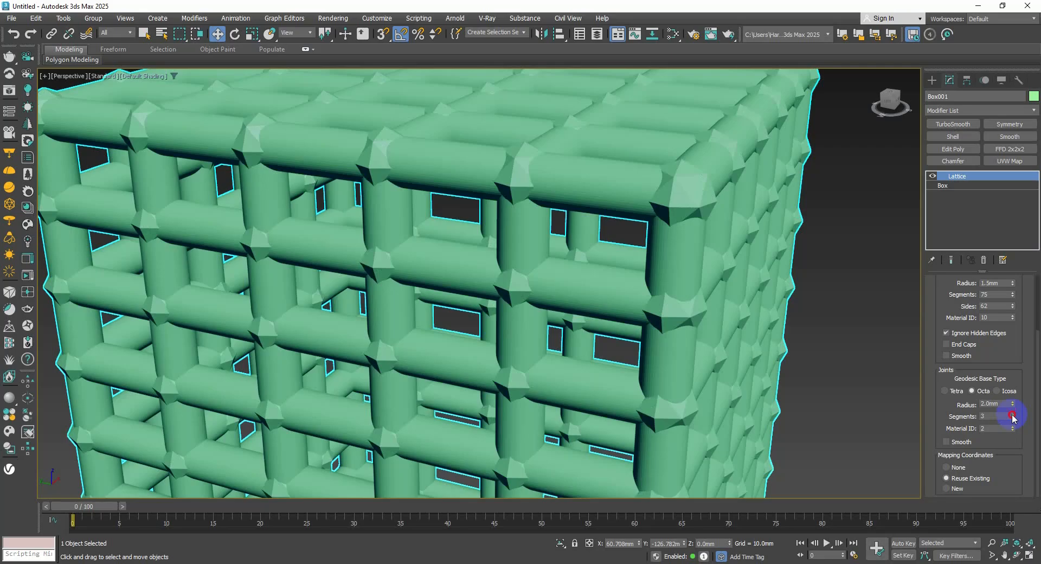
Set the Lattice joints to 8 segments and a 1.5 mm radius, and examine the box's upper corner.
left_click_drag(1012, 416, 1012, 412)
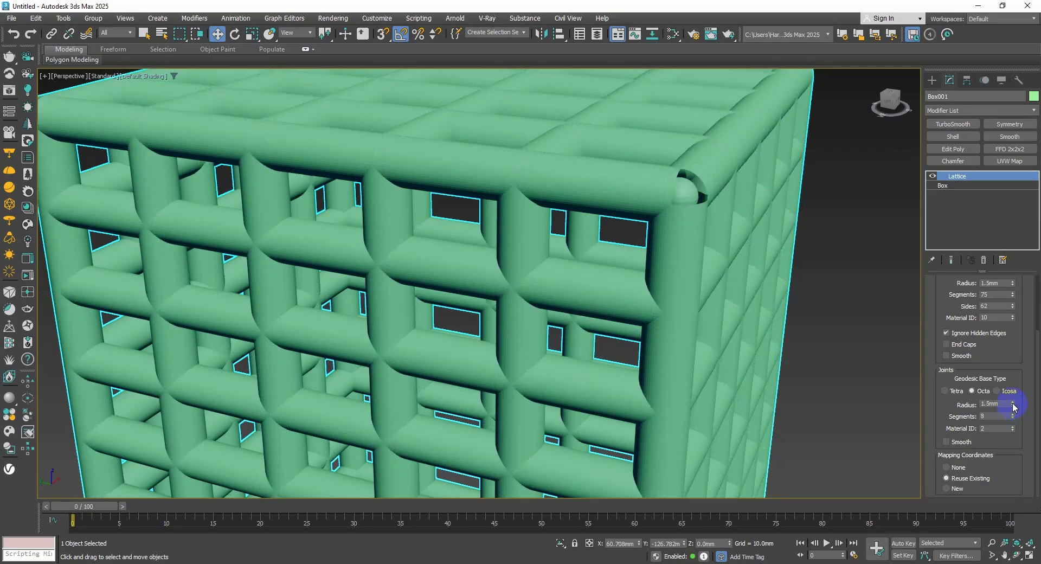
scroll(703, 337, "down", 5)
scroll(693, 245, "up", 3)
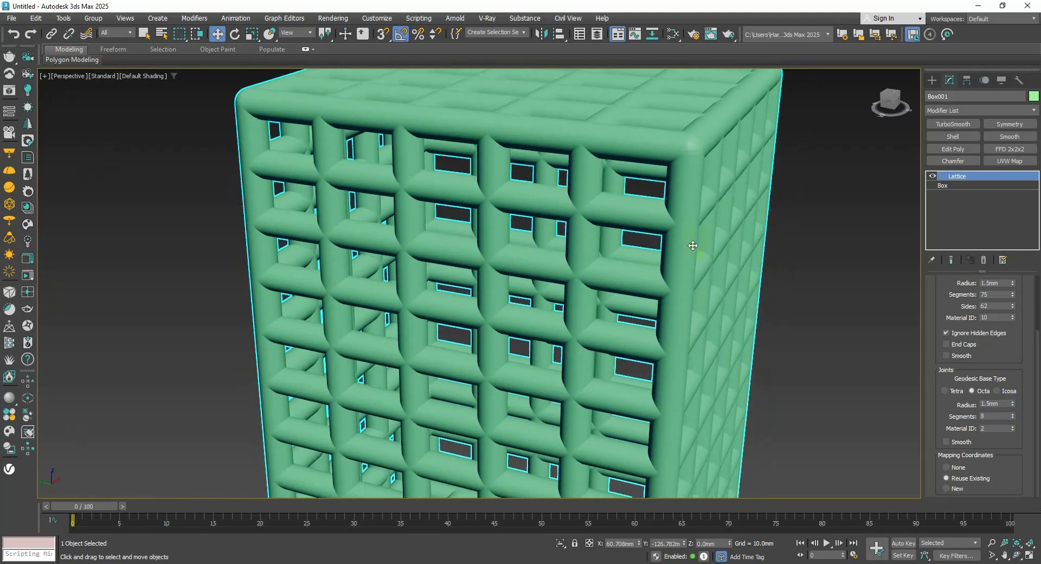
left_click_drag(1021, 320, 1020, 340)
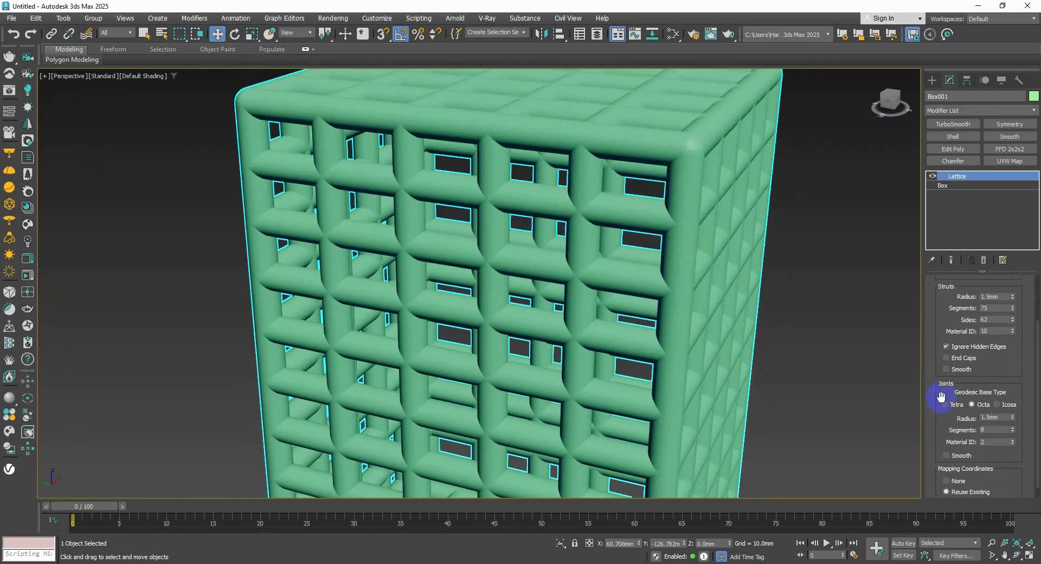
mouse_move(937, 369)
left_mouse_down()
mouse_move(939, 326)
mouse_move(938, 360)
left_mouse_up()
scroll(695, 149, "up", 3)
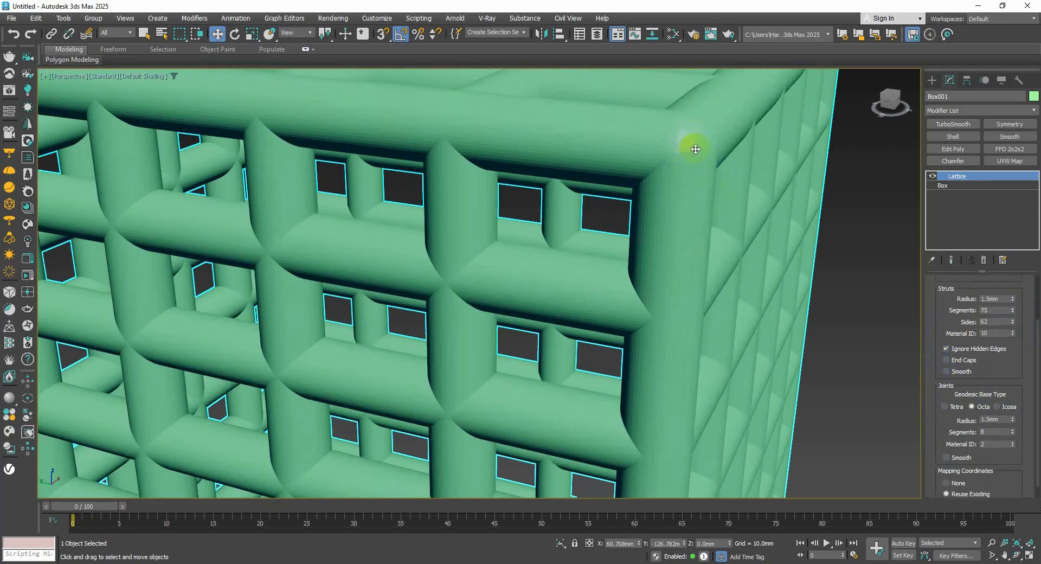
scroll(696, 148, "down", 3)
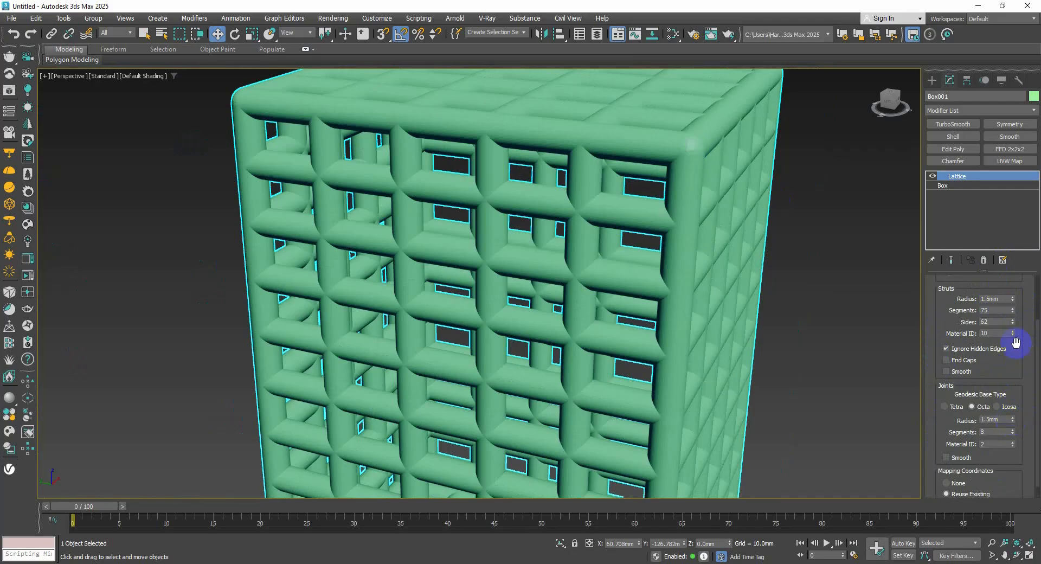
Set the Lattice's strut radius to 0.5 mm and inspect the struts and joints up close.
left_click(1011, 302)
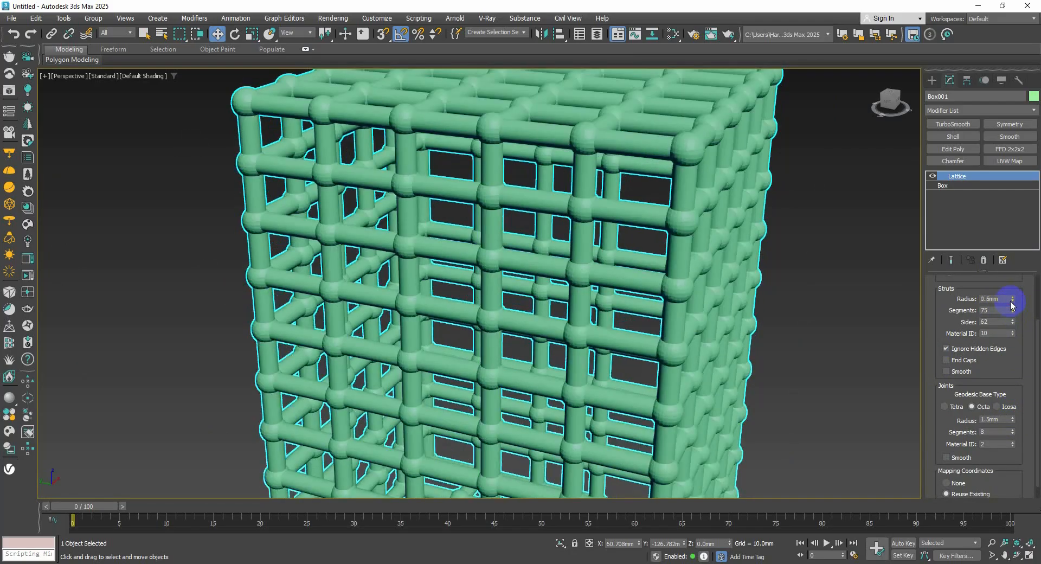
scroll(722, 302, "down", 3)
middle_click_drag(720, 302, 704, 201, "alt")
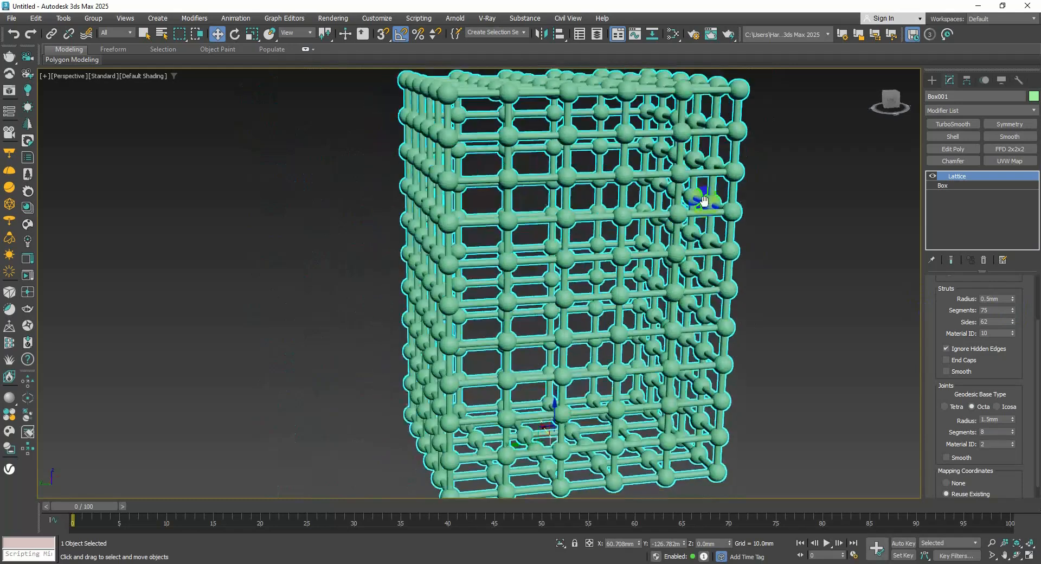
scroll(548, 337, "up", 8)
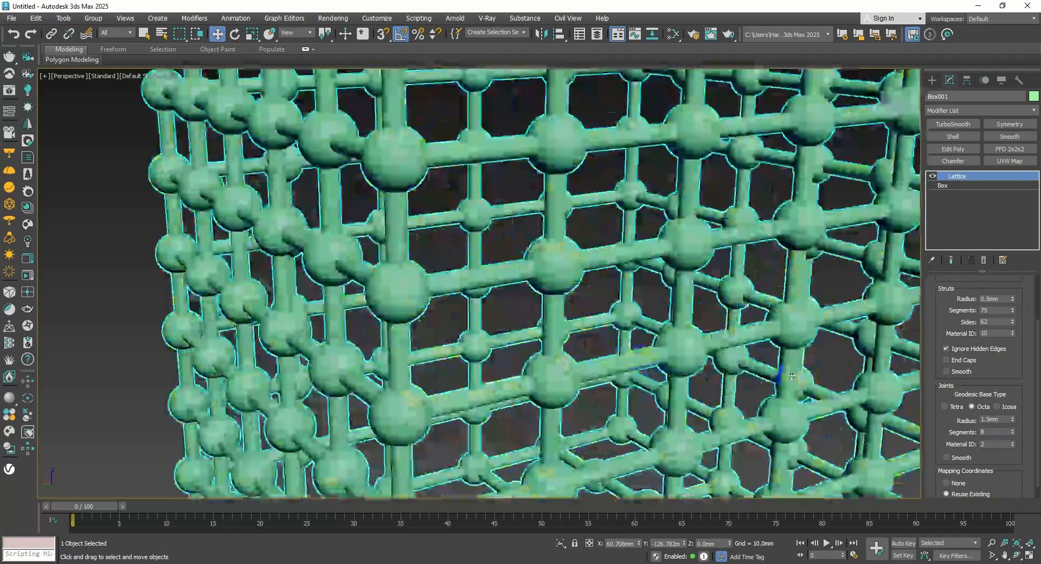
Compare the joints' Tetra, Octa and Icosa base types with 4 segments, leaving Octa as the base type.
left_click(945, 407)
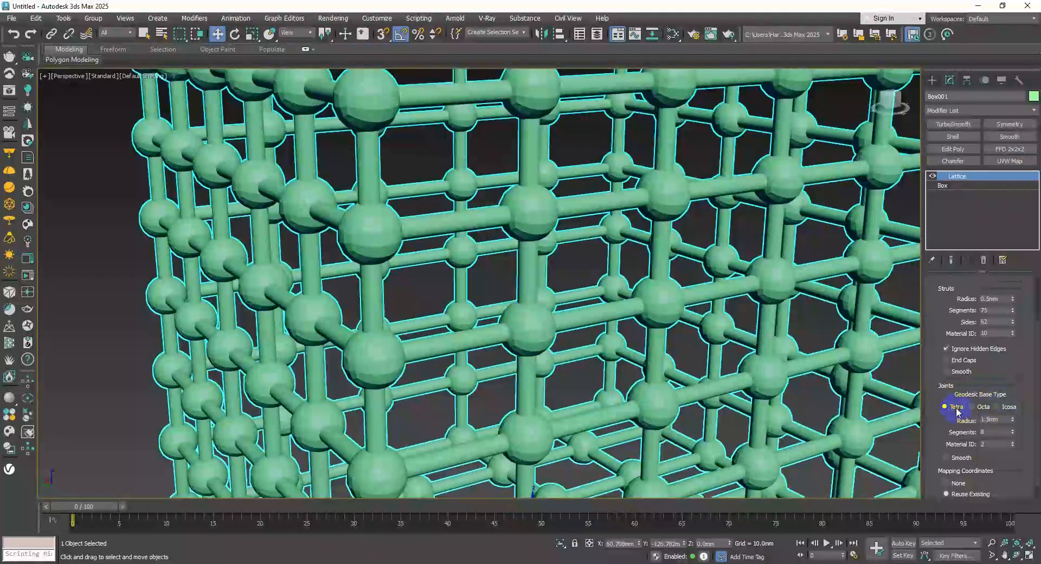
left_click(974, 407)
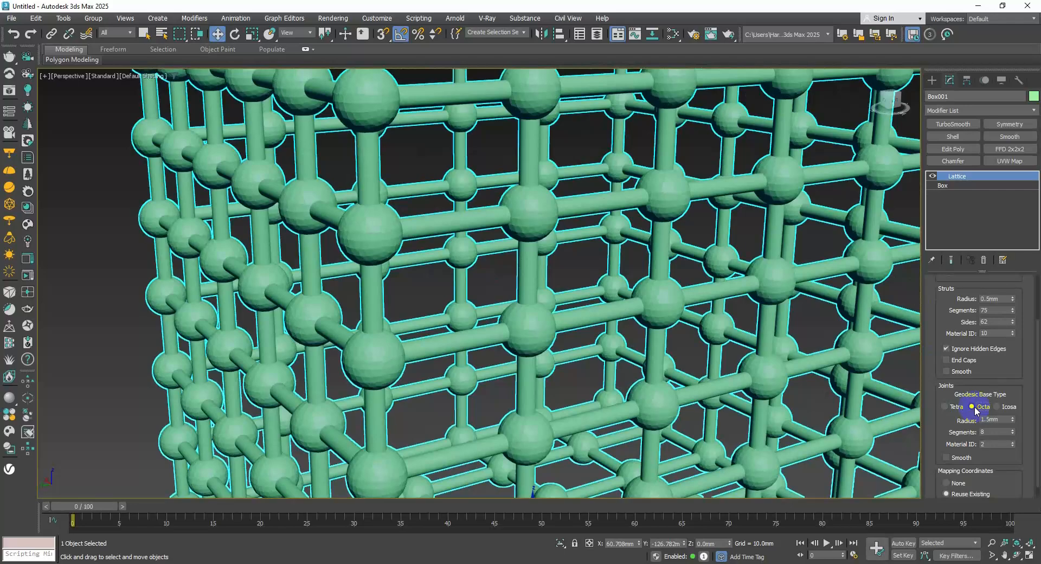
left_click(1013, 434)
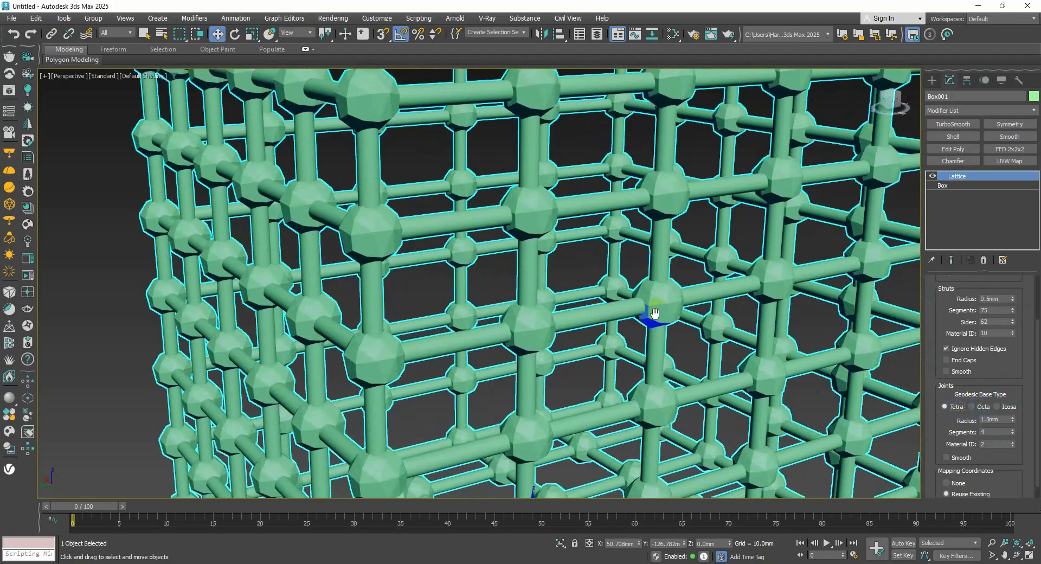
scroll(659, 302, "up", 3)
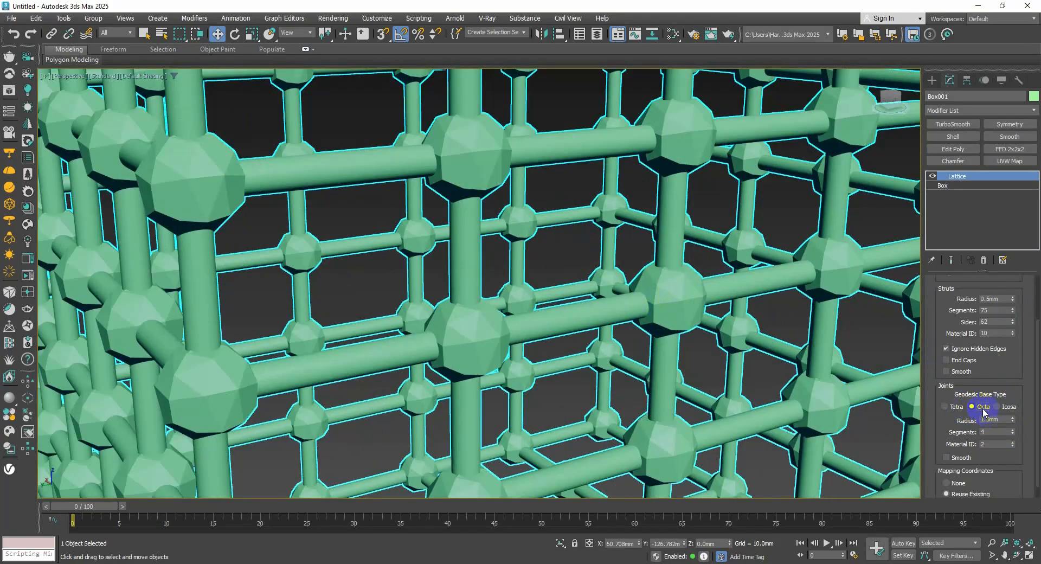
scroll(689, 317, "down", 5)
left_click(1000, 407)
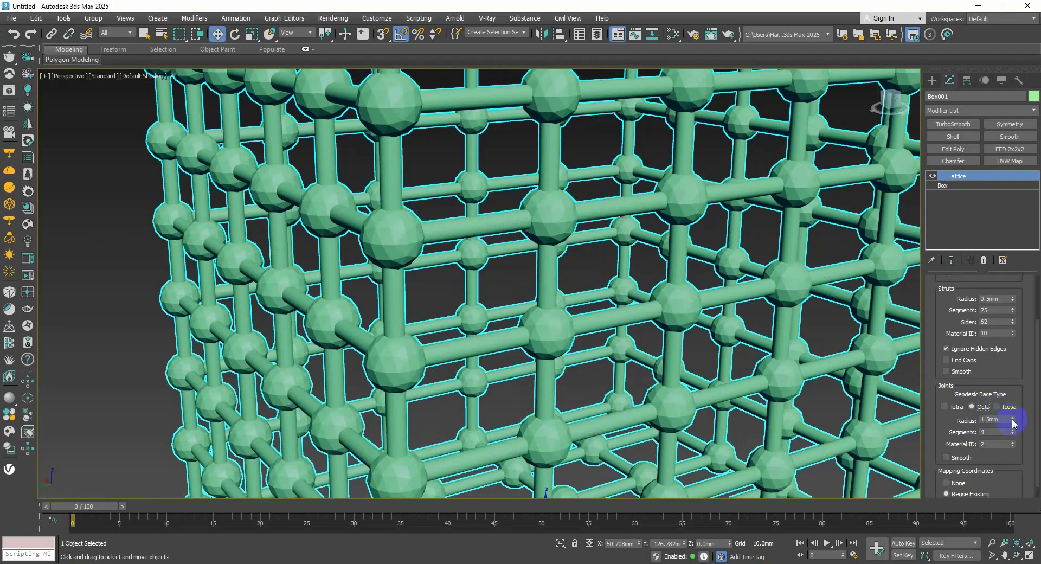
Set the Lattice's joint radius to 0.5 mm and view the whole frame.
left_click(1013, 422)
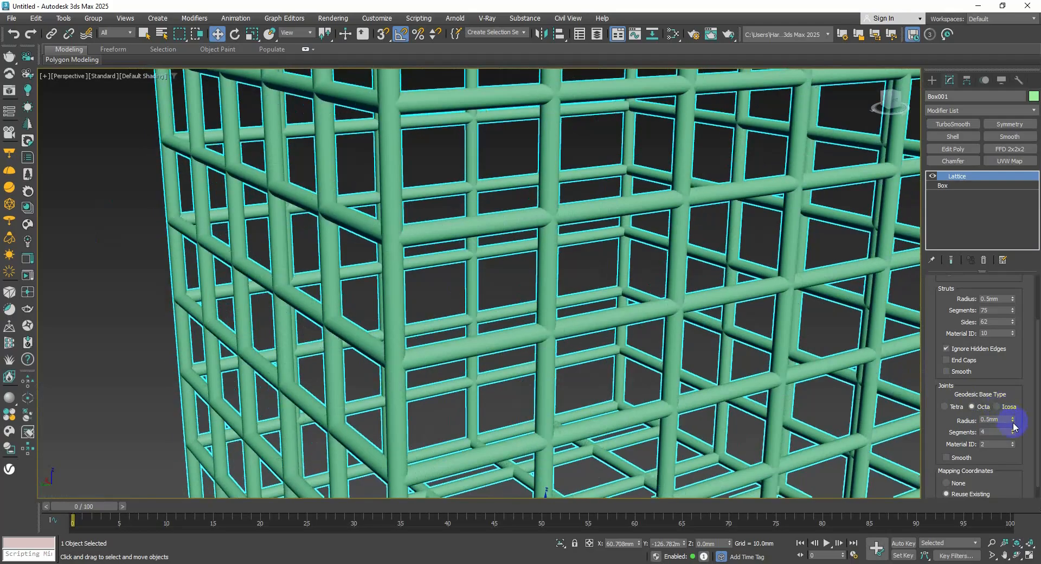
scroll(666, 314, "down", 6)
middle_click_drag(666, 314, 698, 259)
scroll(698, 260, "up", 2)
middle_click_drag(627, 290, 569, 313, "alt")
Remove the Lattice modifier from the box and show edged faces.
left_click(983, 260)
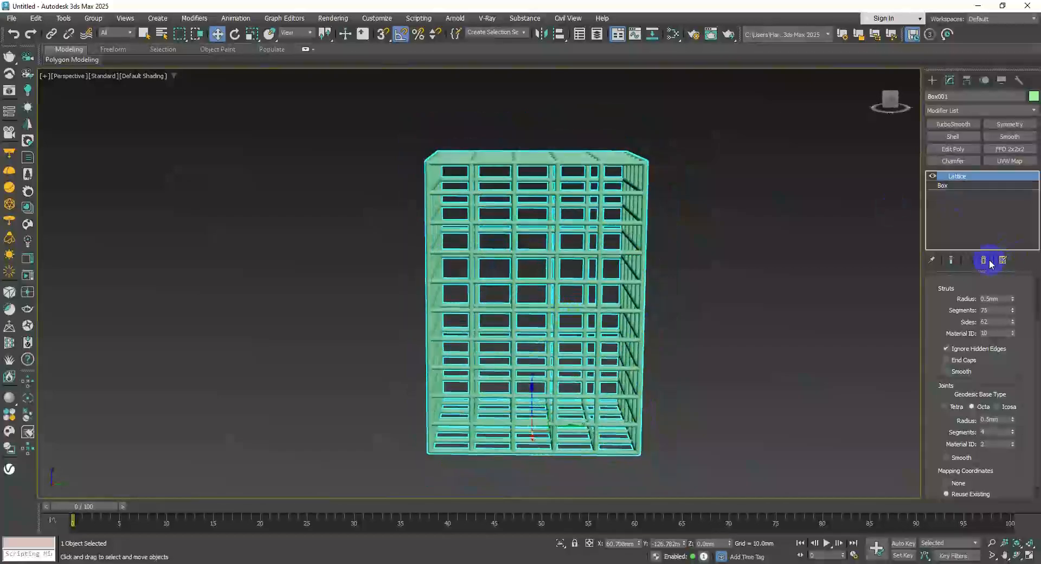
middle_click_drag(553, 278, 586, 277, "alt")
key("F4")
middle_click_drag(912, 164, 853, 174, "alt")
Apply the FFD 2x2x2 modifier to the segmented box.
left_click(942, 110)
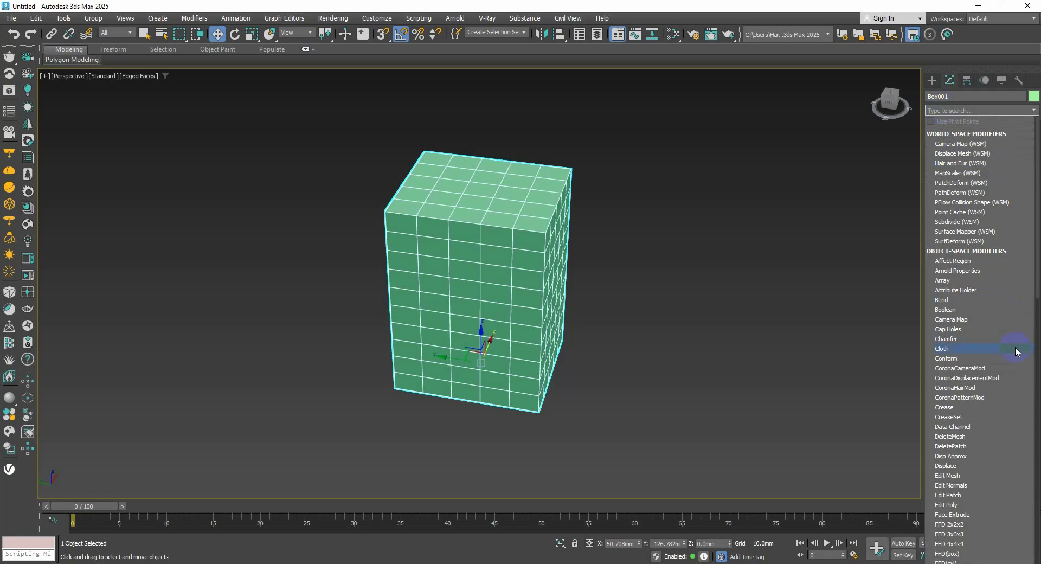
scroll(1014, 351, "down", 4)
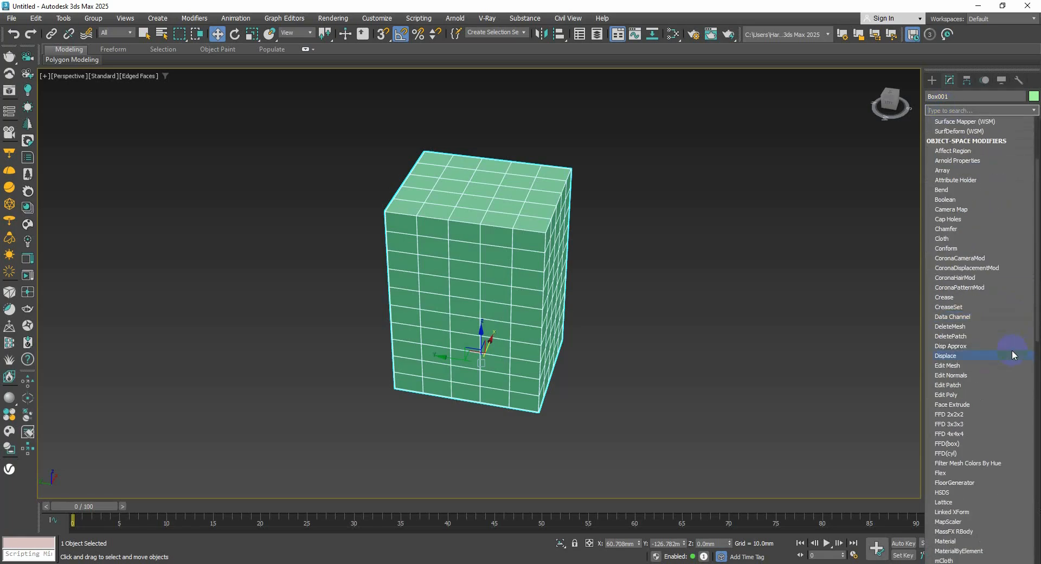
left_click(978, 414)
mouse_move(678, 311)
middle_mouse_down("alt")
mouse_move(637, 296)
mouse_move(665, 311)
middle_mouse_up("alt")
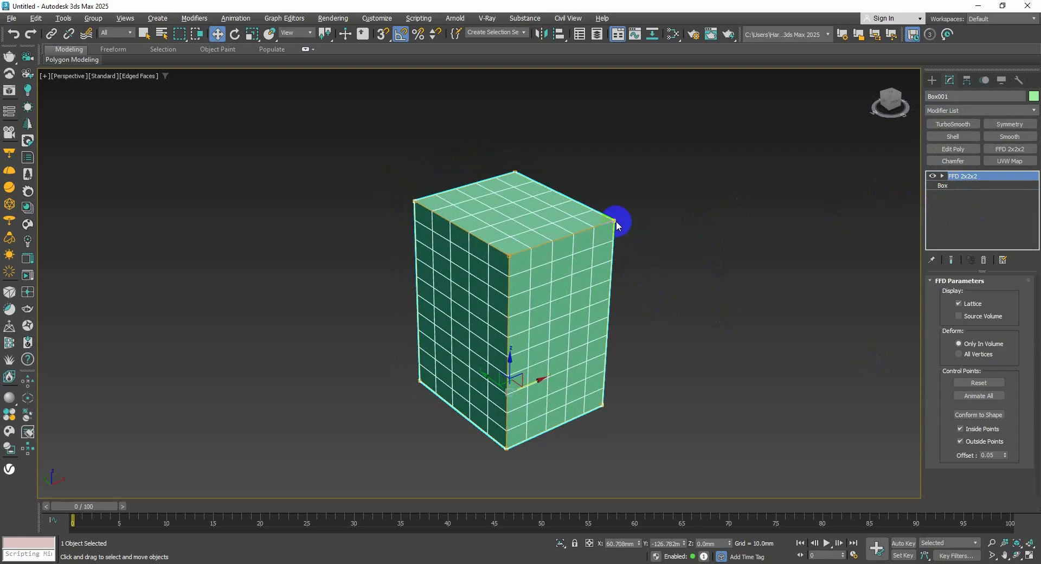
Examine the FFD control cage and its corner points around the box in wireframe display.
scroll(598, 241, "down", 4)
middle_click_drag(598, 242, 565, 231)
scroll(565, 231, "up", 2)
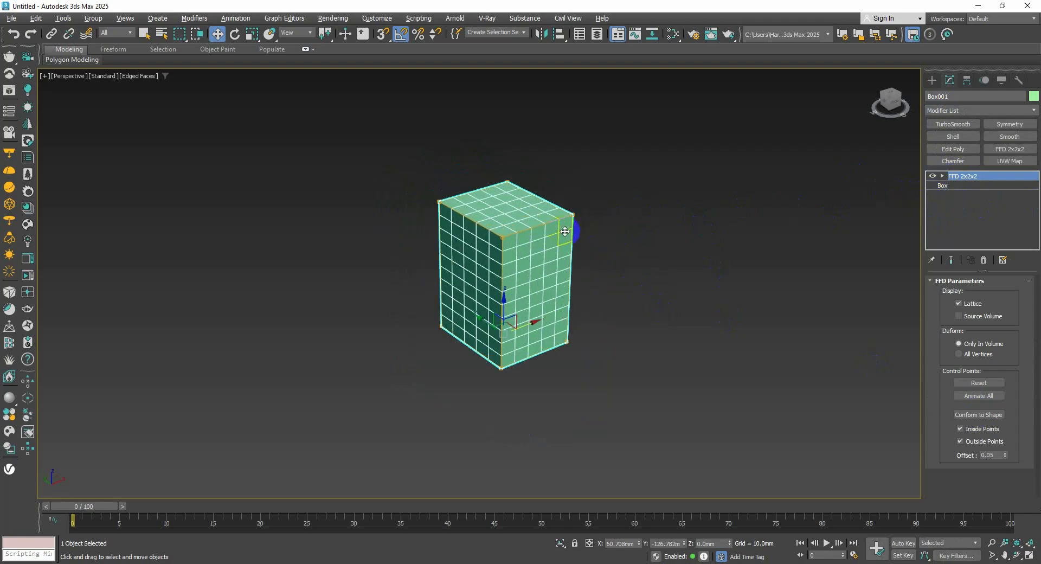
scroll(526, 234, "up", 3)
key("F3")
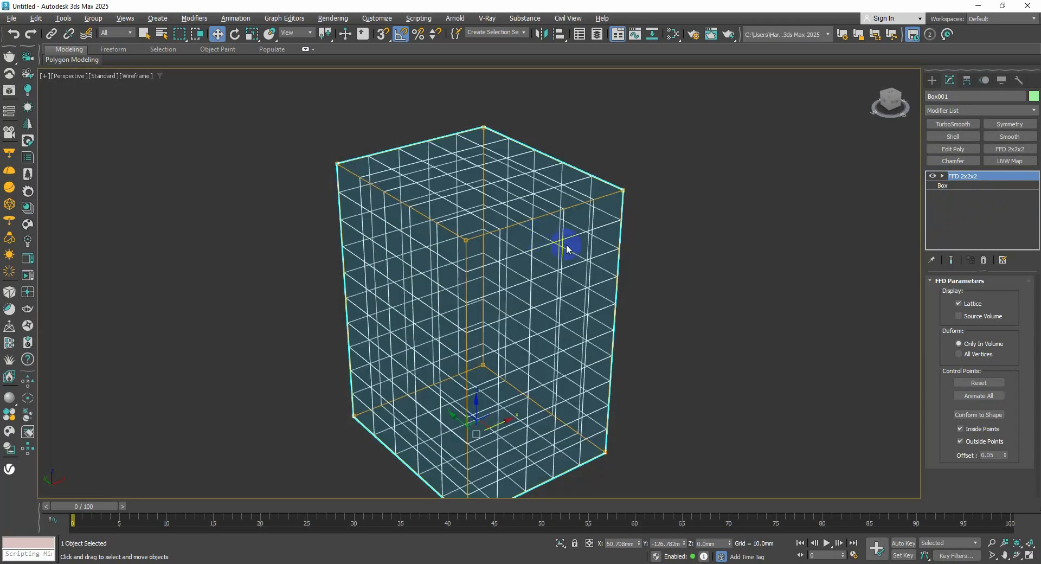
scroll(566, 243, "down", 4)
middle_click_drag(566, 246, 586, 234, "alt")
scroll(568, 247, "up", 2)
scroll(592, 212, "up", 2)
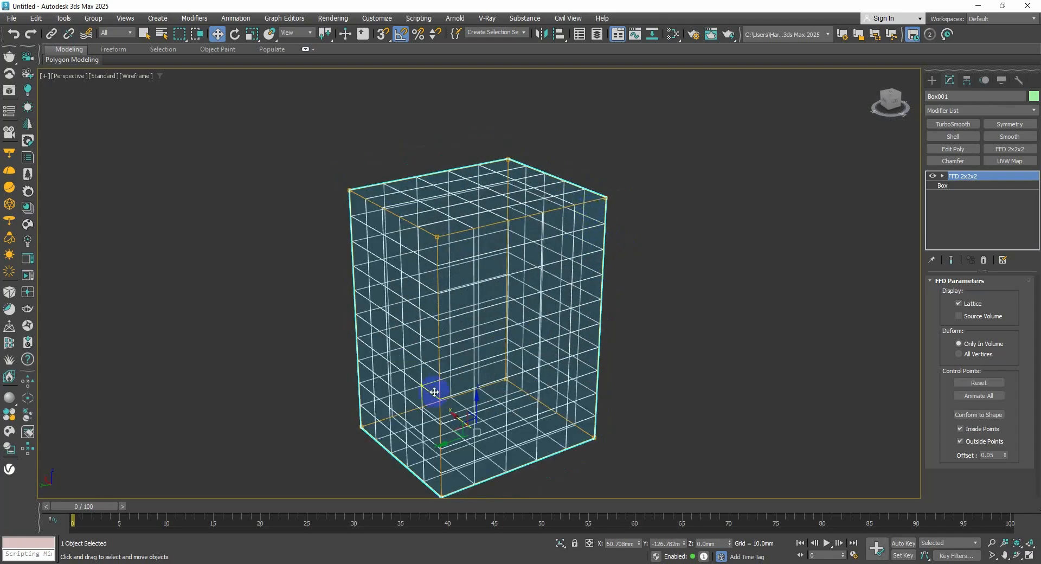
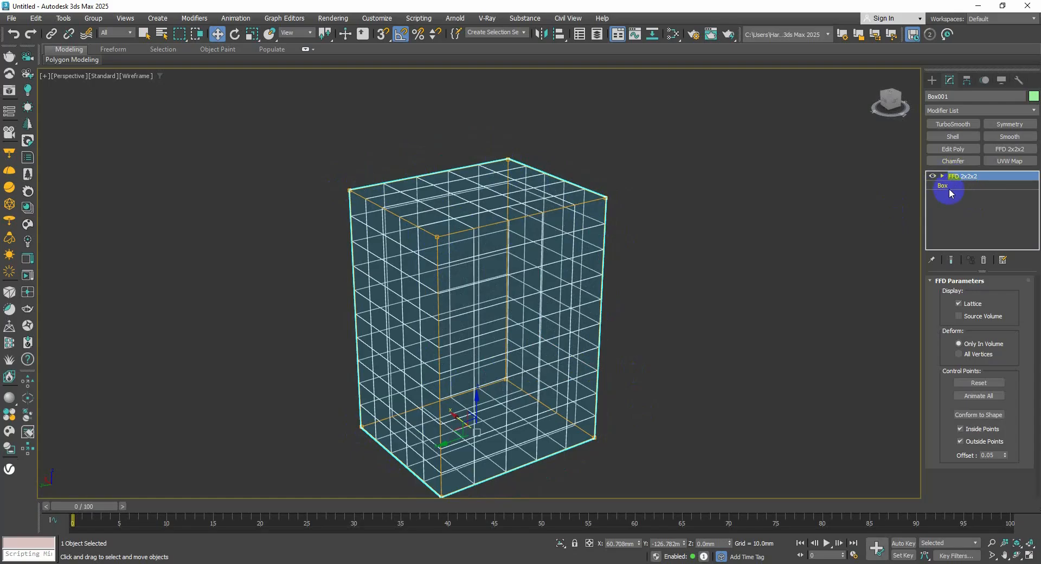
Enter the FFD's Control Points level, pull one upper corner point outward and return to shaded display.
left_click(943, 176)
left_click(971, 185)
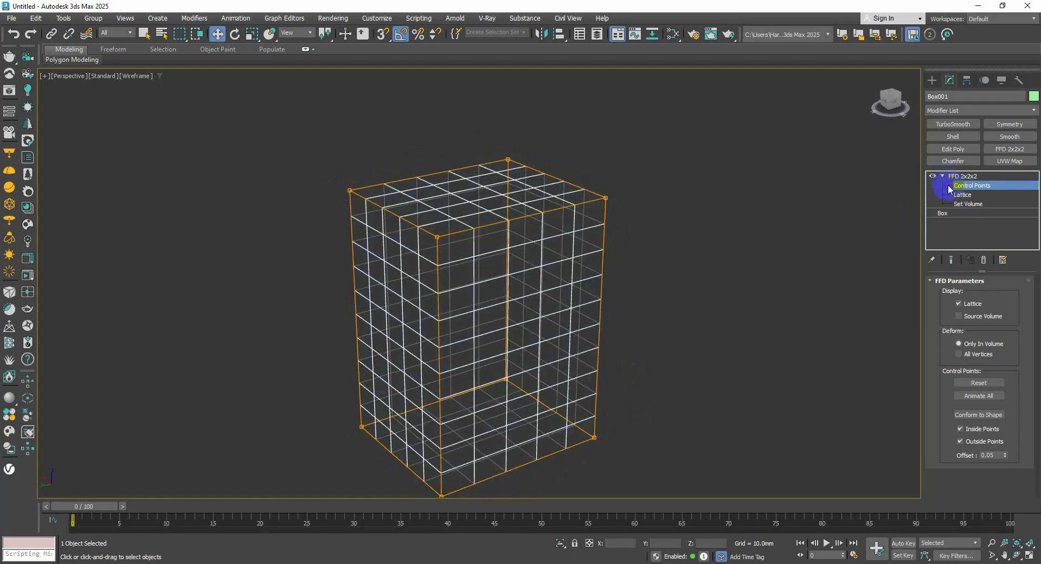
middle_click_drag(661, 207, 663, 214, "alt")
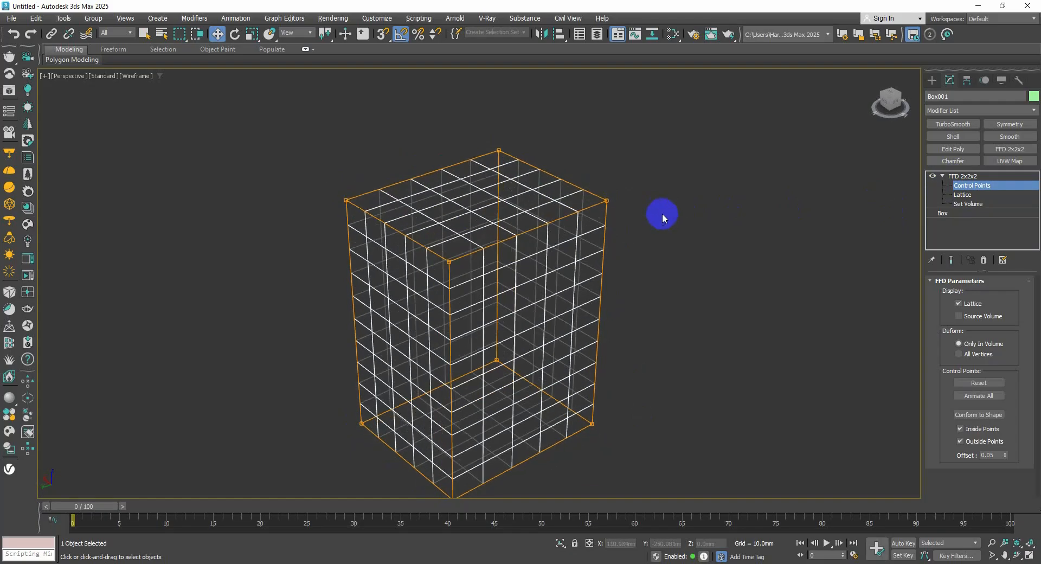
left_click(608, 202)
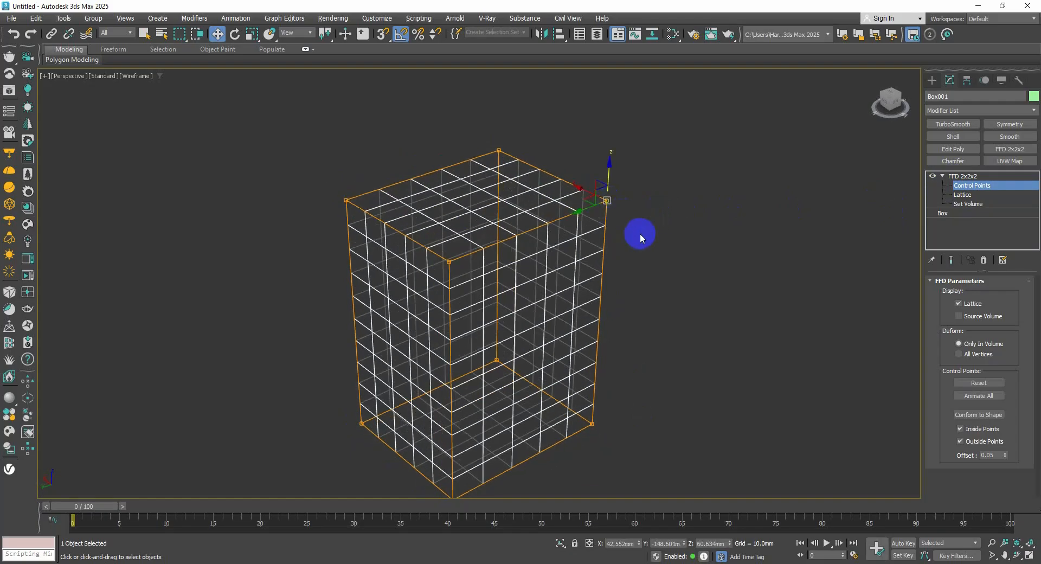
mouse_move(583, 191)
left_mouse_down()
mouse_move(653, 225)
mouse_move(658, 239)
mouse_move(739, 221)
mouse_move(762, 191)
left_mouse_up()
key("F3")
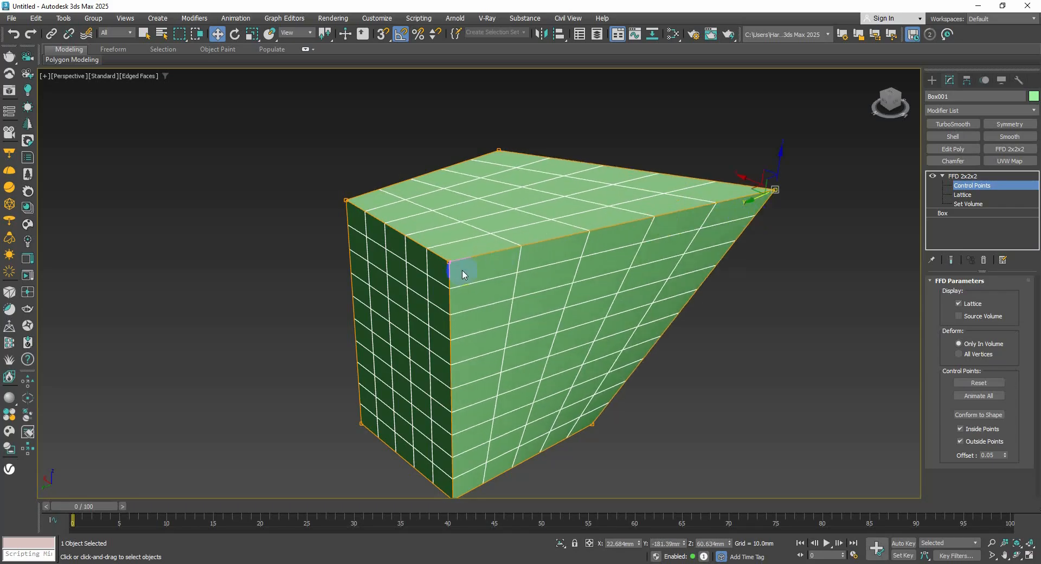
Pull two more upper corner control points outward and view the deformed box without edged faces.
left_click(449, 264)
left_click_drag(430, 255, 530, 316)
left_click(347, 202)
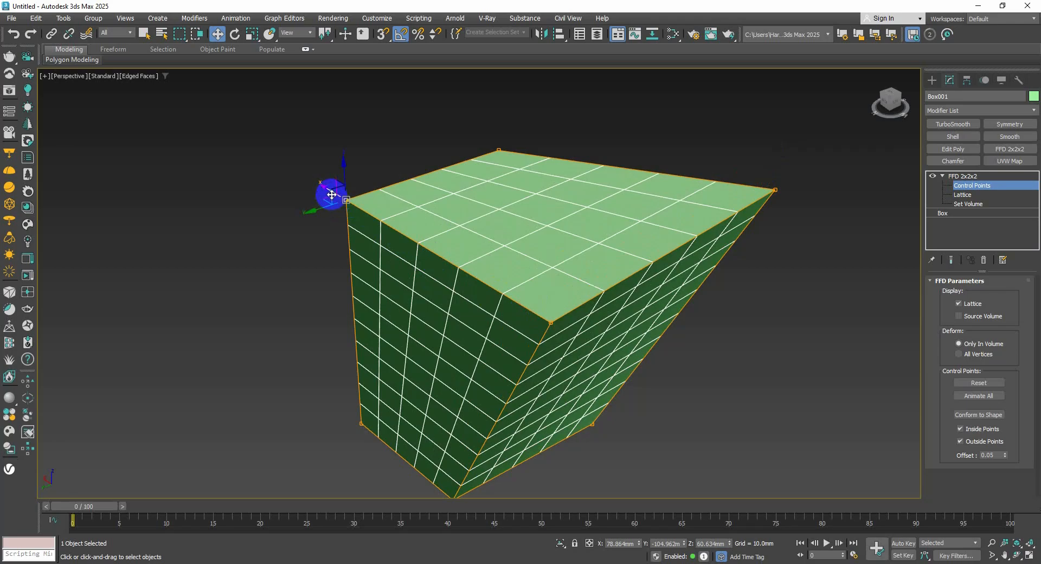
left_click_drag(332, 194, 214, 123)
middle_click_drag(481, 251, 596, 301, "alt")
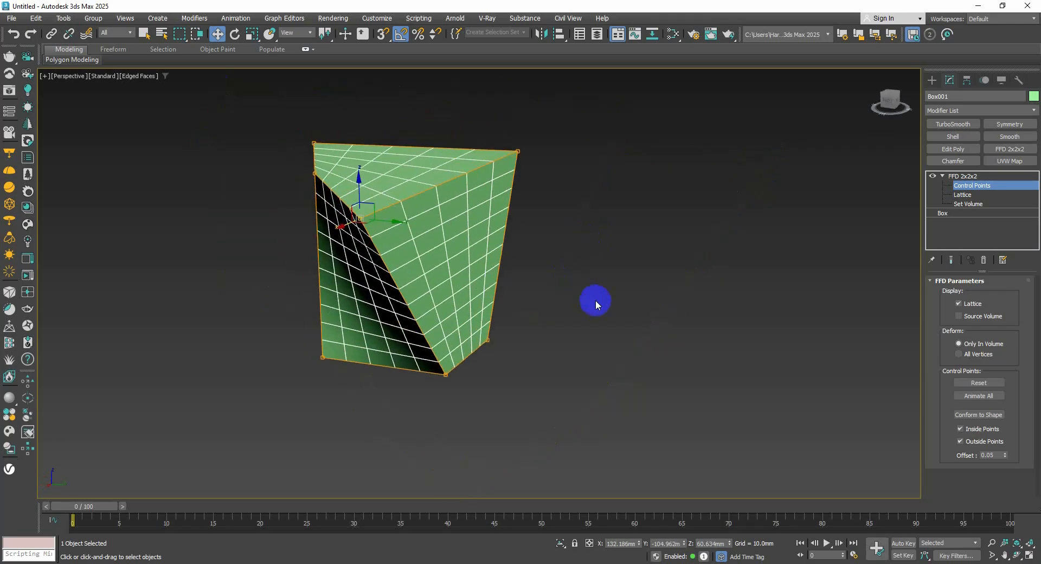
key("F4")
mouse_move(520, 271)
middle_mouse_down("alt")
mouse_move(634, 298)
mouse_move(674, 288)
mouse_move(529, 373)
mouse_move(676, 323)
mouse_move(574, 293)
mouse_move(520, 291)
mouse_move(526, 316)
middle_mouse_up("alt")
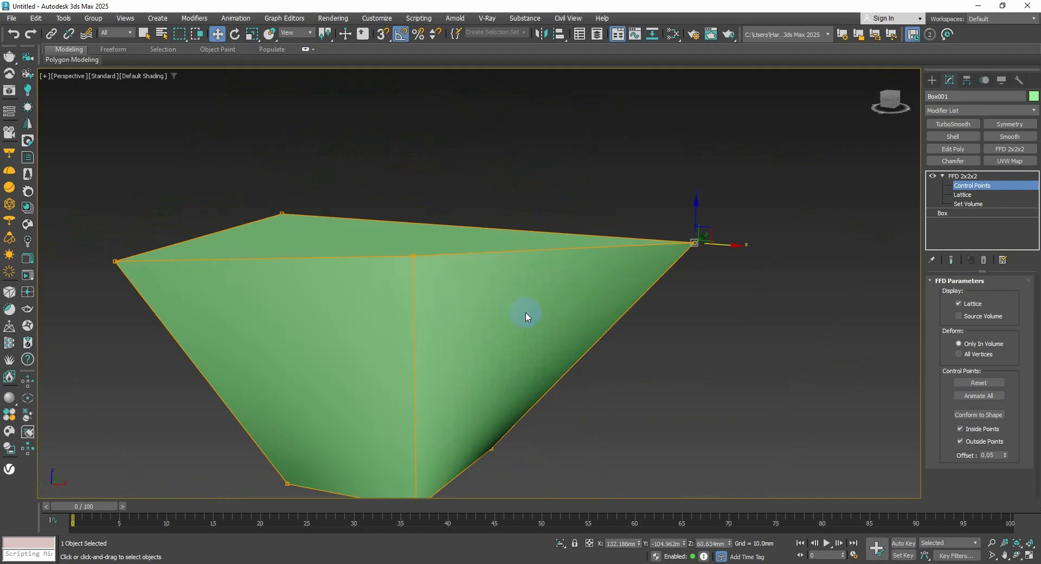
scroll(526, 317, "down", 5)
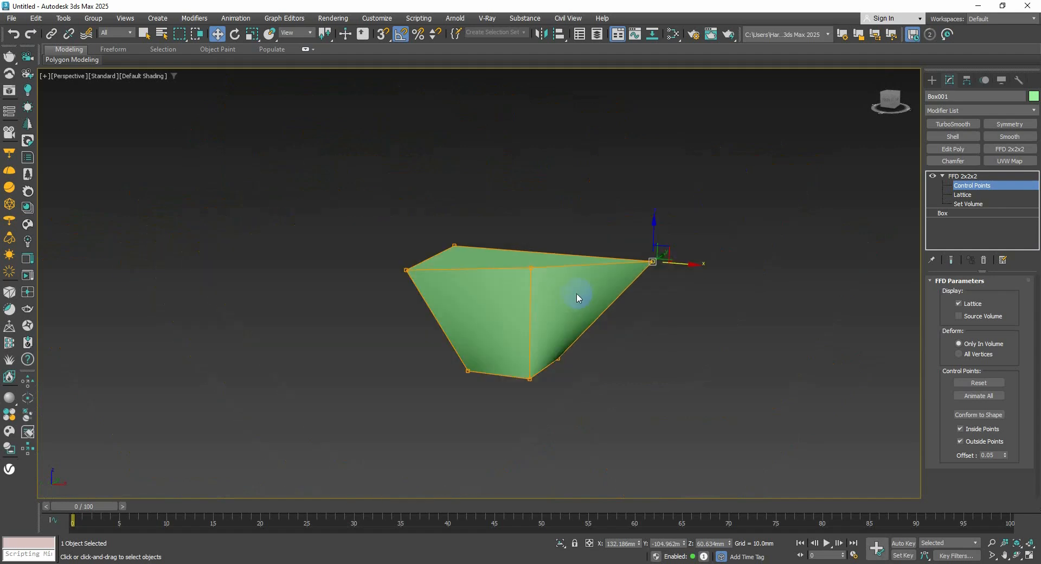
Remove the FFD 2x2x2 modifier and delete the box.
left_click(984, 260)
left_click(543, 299)
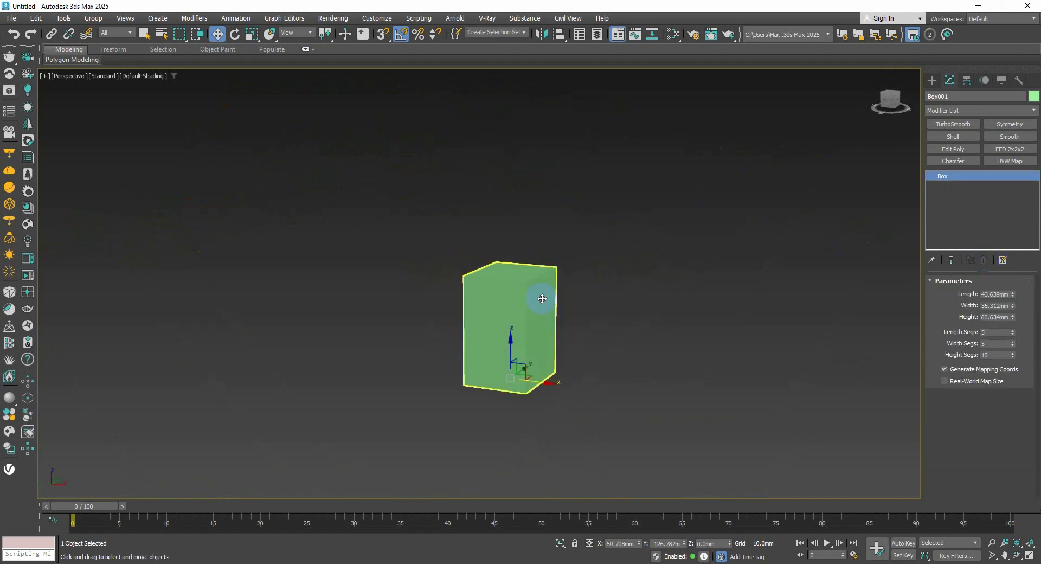
key("Delete")
Create a sphere with a radius of about 48 mm, and show its edged faces and modifiable parameters.
left_click(931, 81)
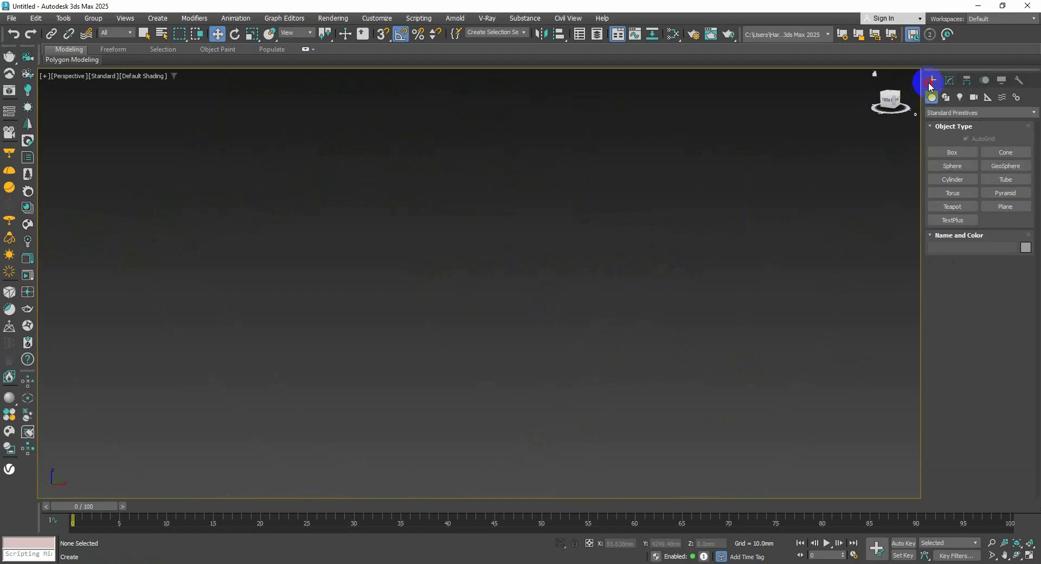
left_click(952, 165)
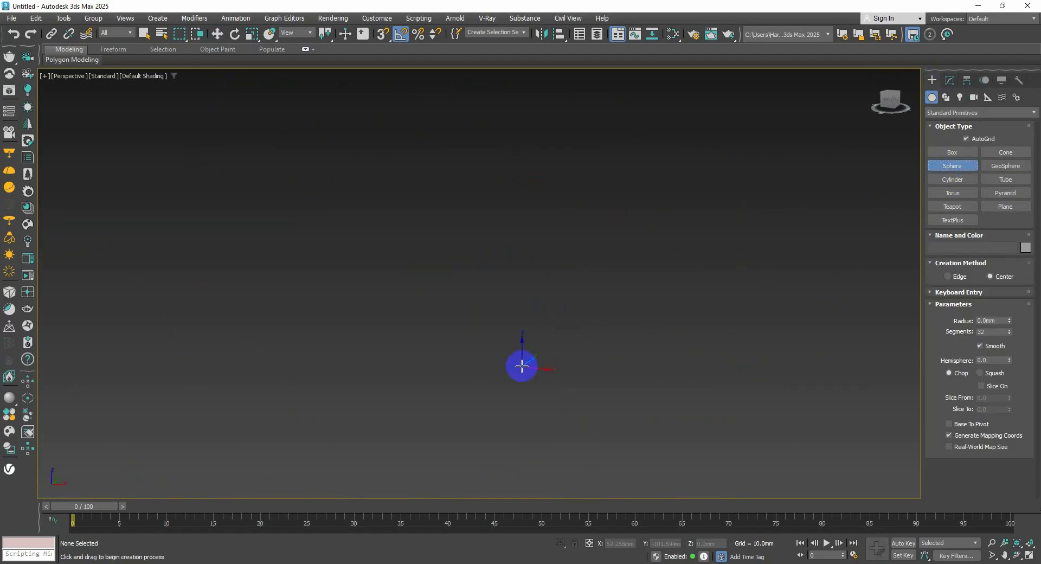
left_click_drag(522, 367, 531, 399)
right_click(853, 233)
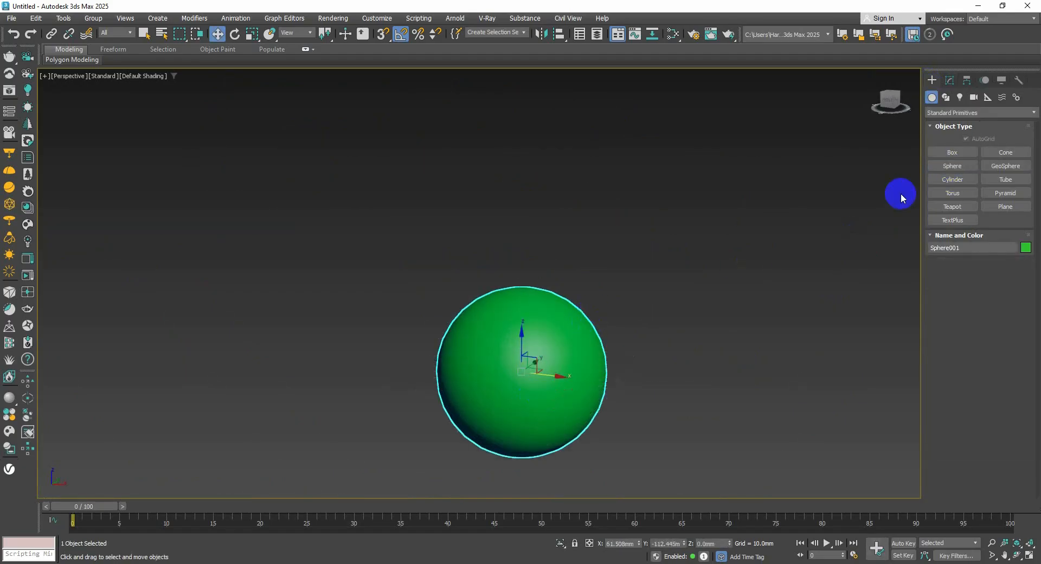
key("F4")
left_click(949, 80)
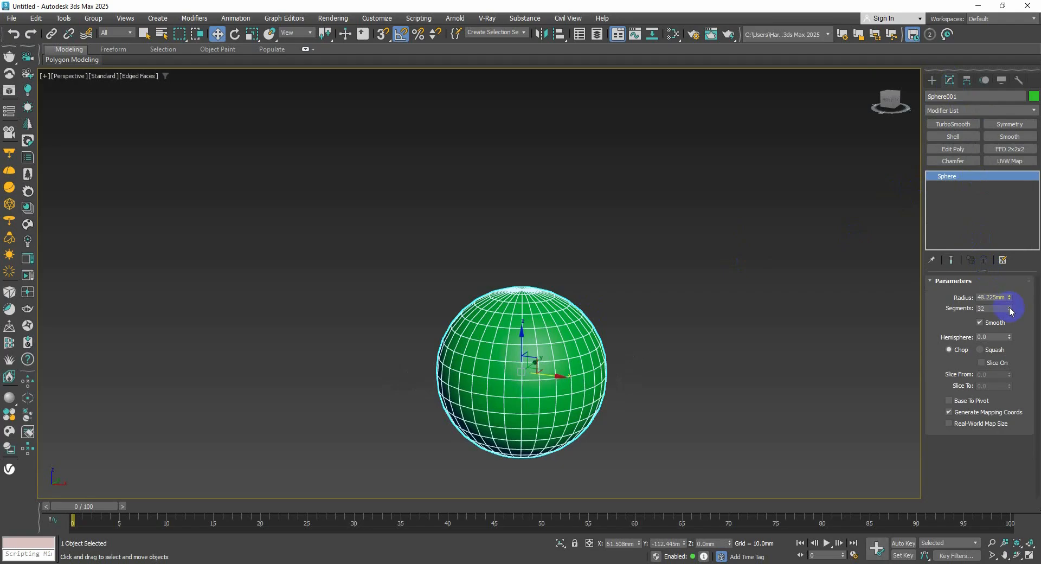
Apply an FFD 3x3x3 modifier to the sphere and view its lattice from the front.
left_click(963, 112)
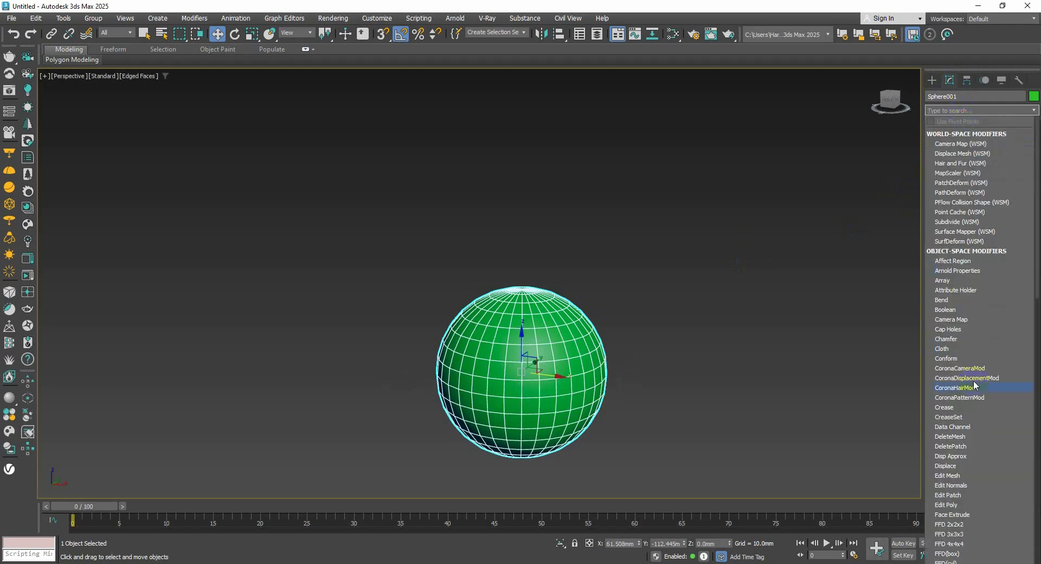
left_click(955, 533)
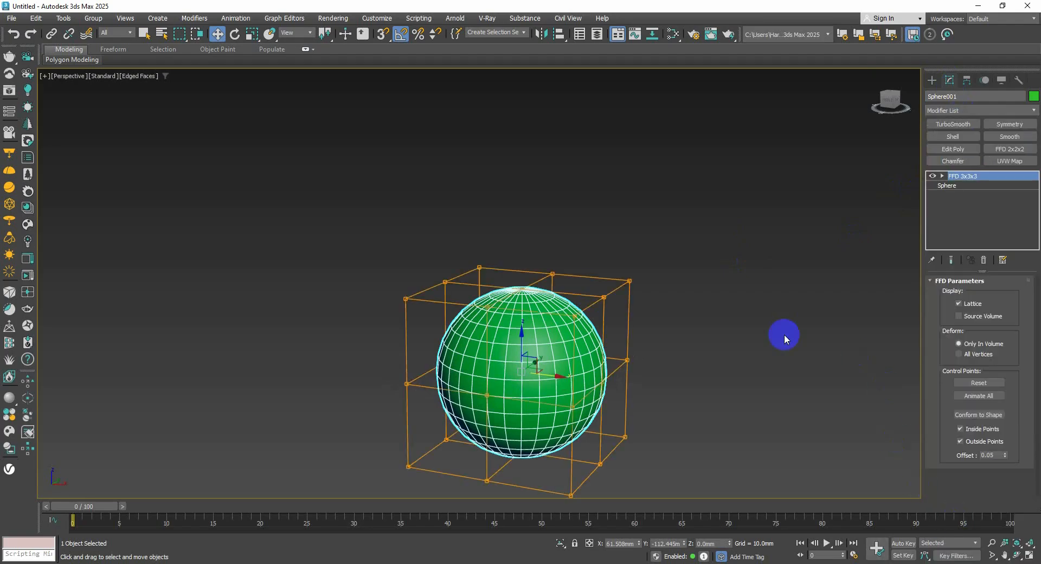
middle_click_drag(784, 334, 740, 274)
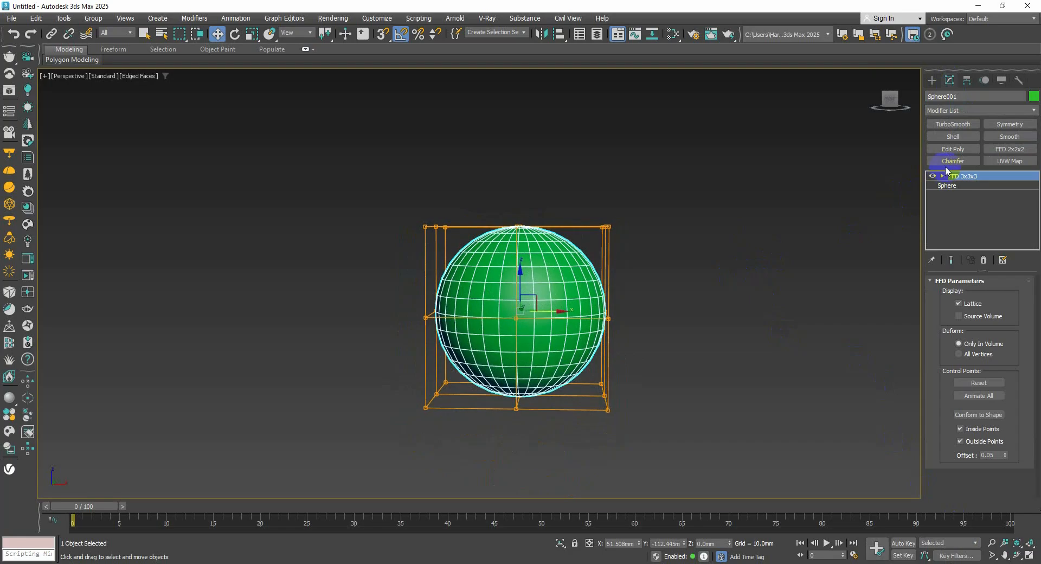
At the FFD's Control Points level, raise the top layer of points to form an egg, and turn off edged faces.
left_click(944, 175)
left_click(971, 186)
left_click_drag(659, 251, 373, 183)
left_click_drag(523, 202, 526, 132)
middle_click_drag(534, 174, 612, 214, "alt")
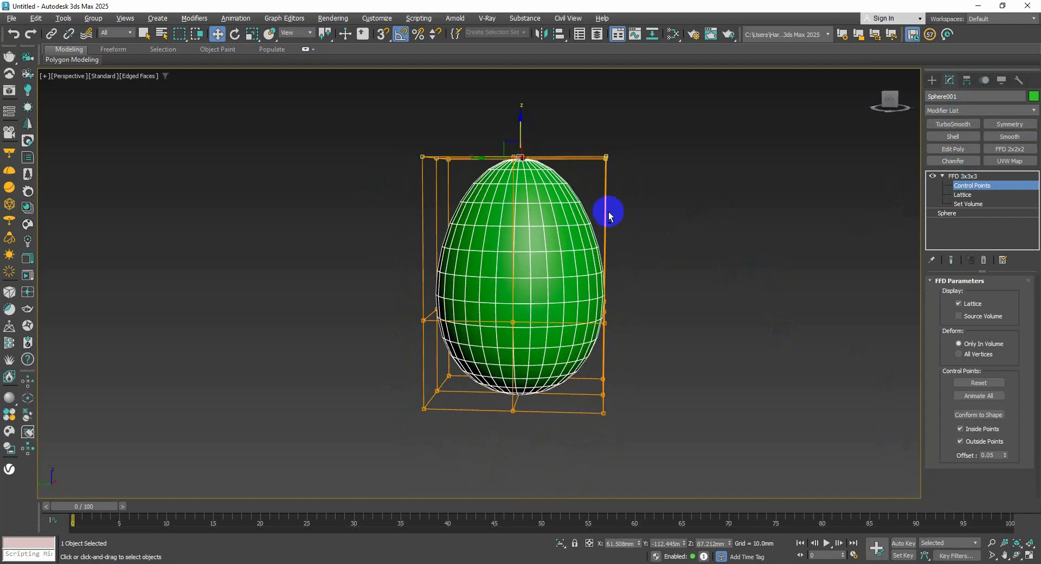
scroll(528, 254, "up", 3)
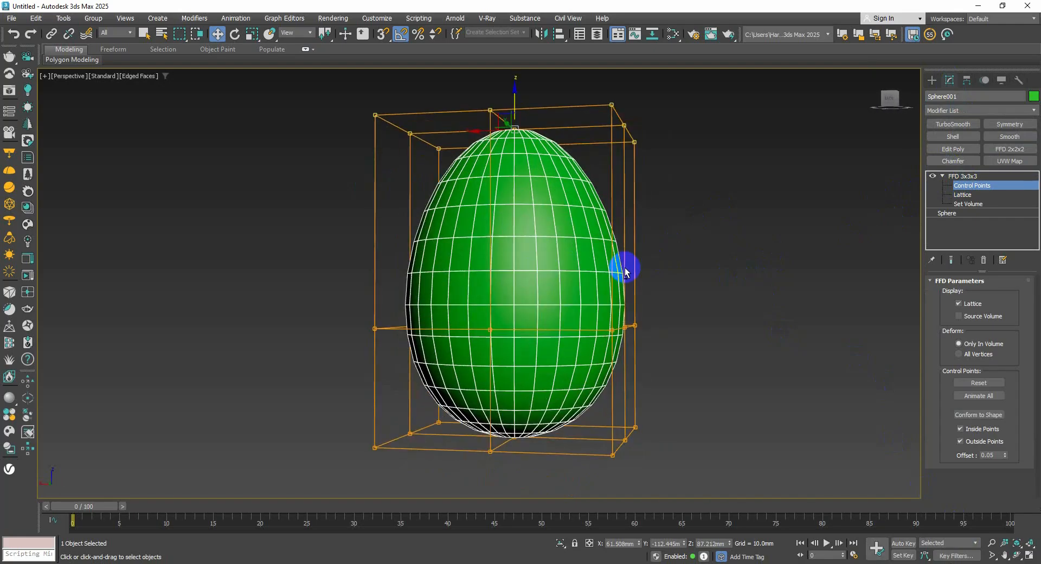
key("F4")
mouse_move(591, 272)
middle_mouse_down("alt")
mouse_move(791, 293)
mouse_move(720, 358)
mouse_move(693, 278)
middle_mouse_up("alt")
scroll(693, 278, "down", 2)
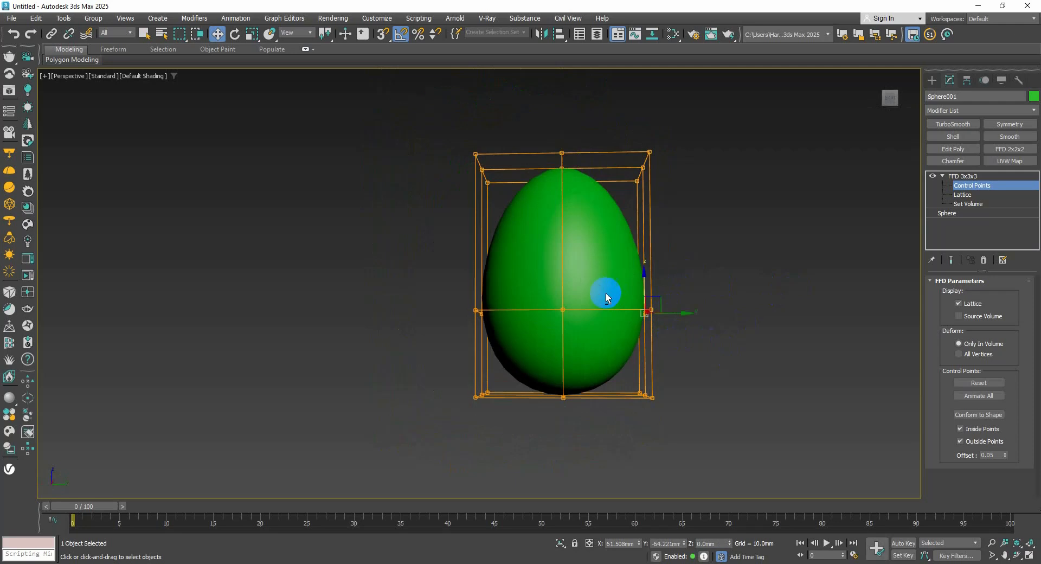
Select the middle layer of lattice control points and scale it outward uniformly.
mouse_move(606, 295)
left_mouse_down()
mouse_move(658, 326)
mouse_move(813, 304)
mouse_move(649, 311)
left_mouse_up()
key("ctrl+z")
left_click_drag(688, 344, 384, 259)
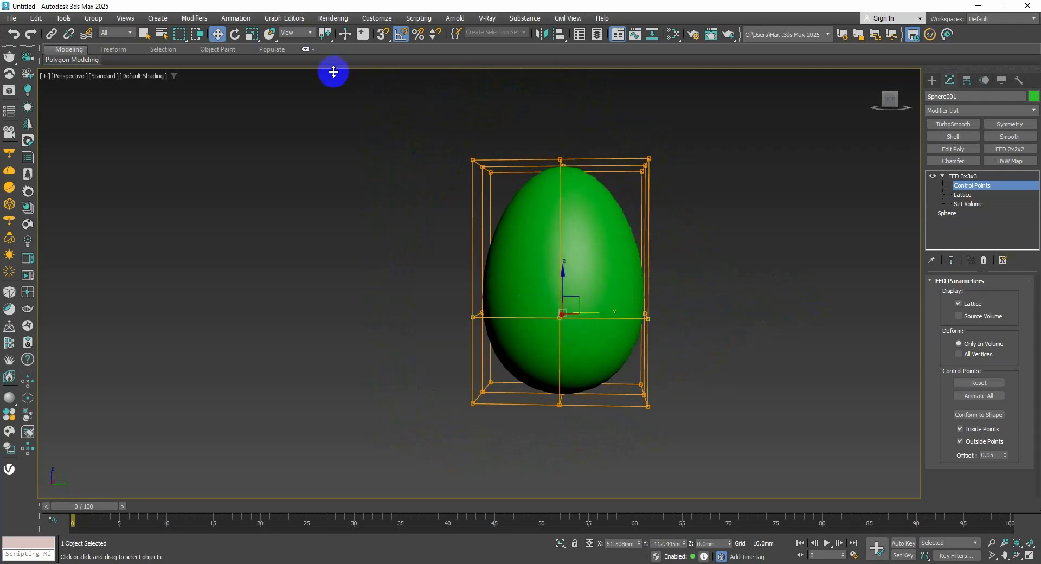
left_click(252, 33)
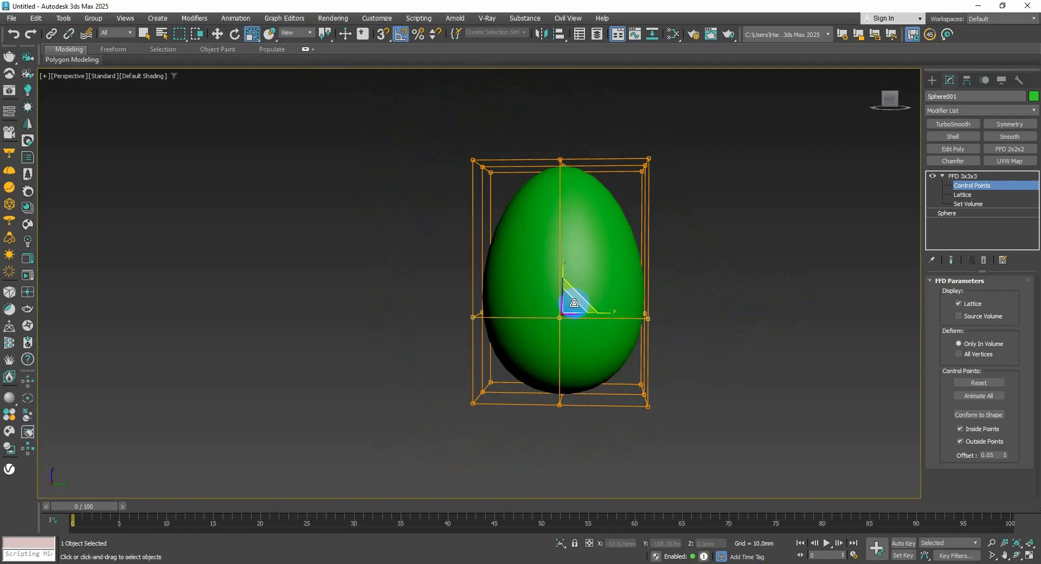
mouse_move(572, 302)
left_mouse_down()
mouse_move(564, 168)
mouse_move(577, 293)
left_mouse_up()
middle_click_drag(577, 294, 647, 296, "alt")
Select the lattice's bottom and then top layers, and undo back to the egg shape before the middle layer was scaled.
left_click_drag(684, 429, 400, 352)
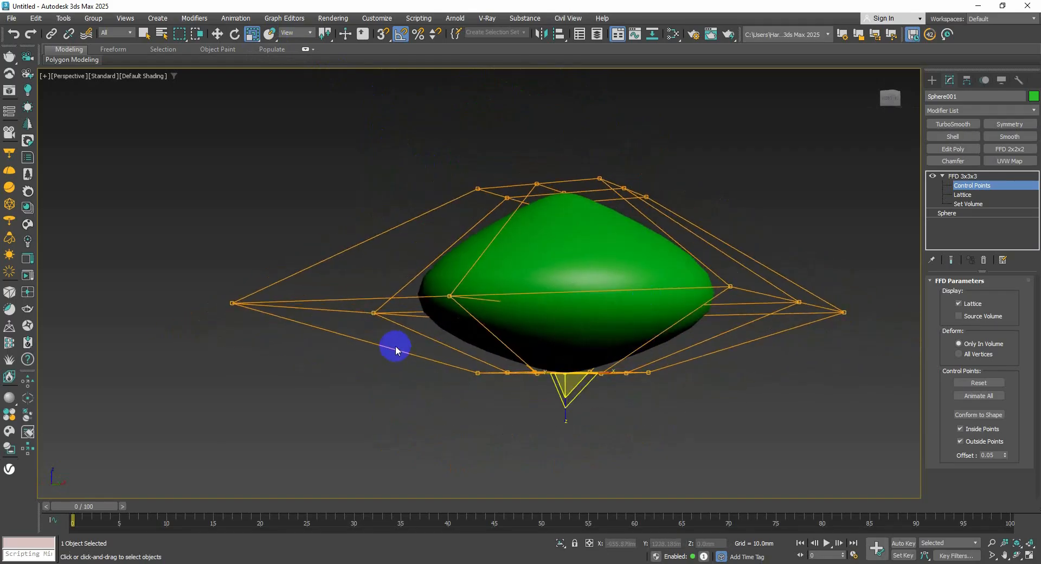
left_click(222, 35)
left_click_drag(687, 241, 406, 132)
key("ctrl+z")
key("ctrl+z")
key("ctrl+z")
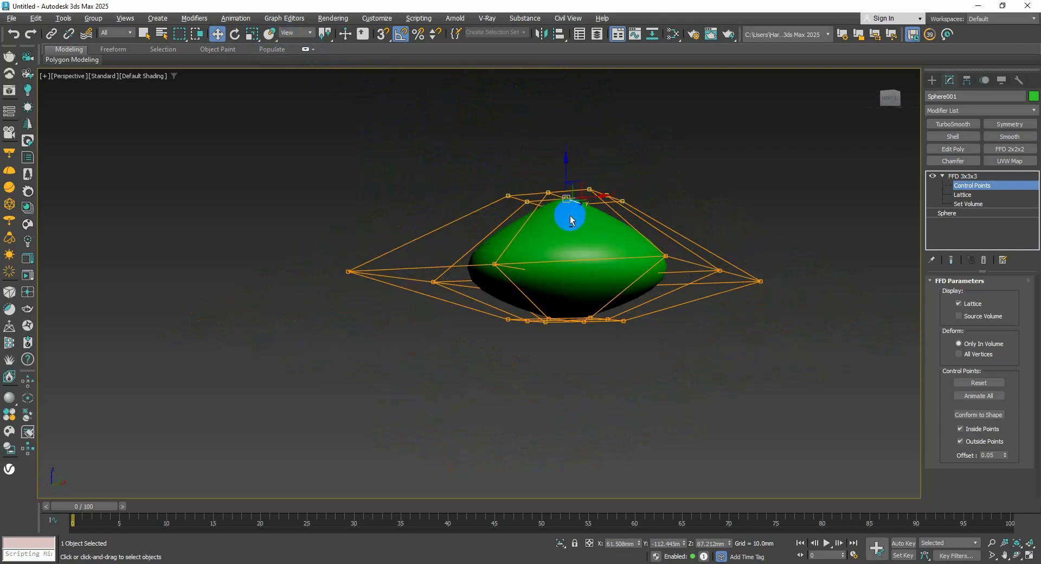
middle_click_drag(591, 245, 584, 316, "alt")
Try moving a single mid-height corner control point of the egg's lattice, and undo the move.
left_click(581, 294)
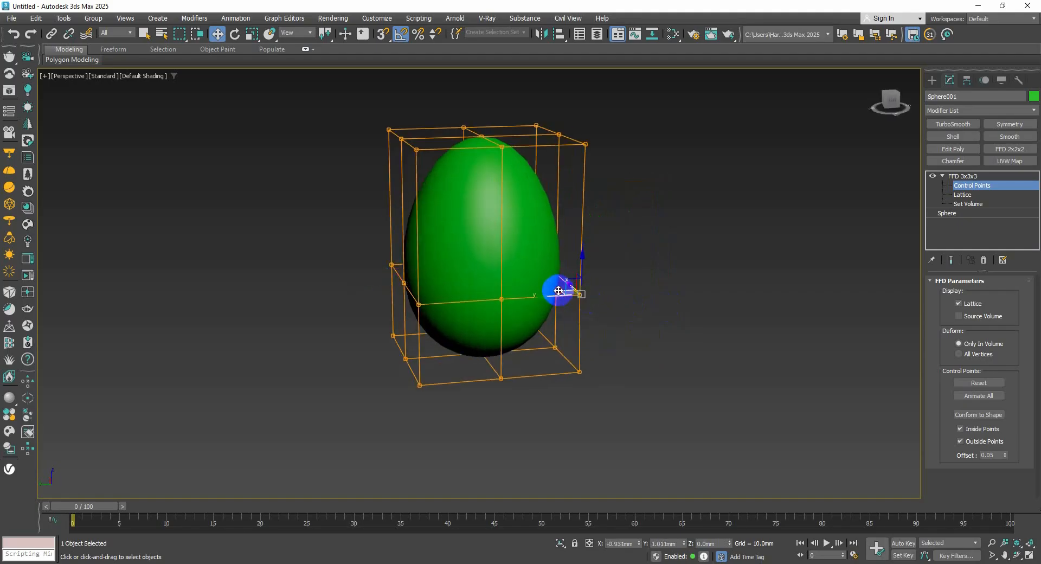
left_click_drag(559, 291, 567, 335)
key("ctrl+z")
scroll(514, 309, "down", 3)
middle_click_drag(560, 314, 537, 302, "alt")
scroll(533, 306, "up", 3)
scroll(534, 305, "down", 5)
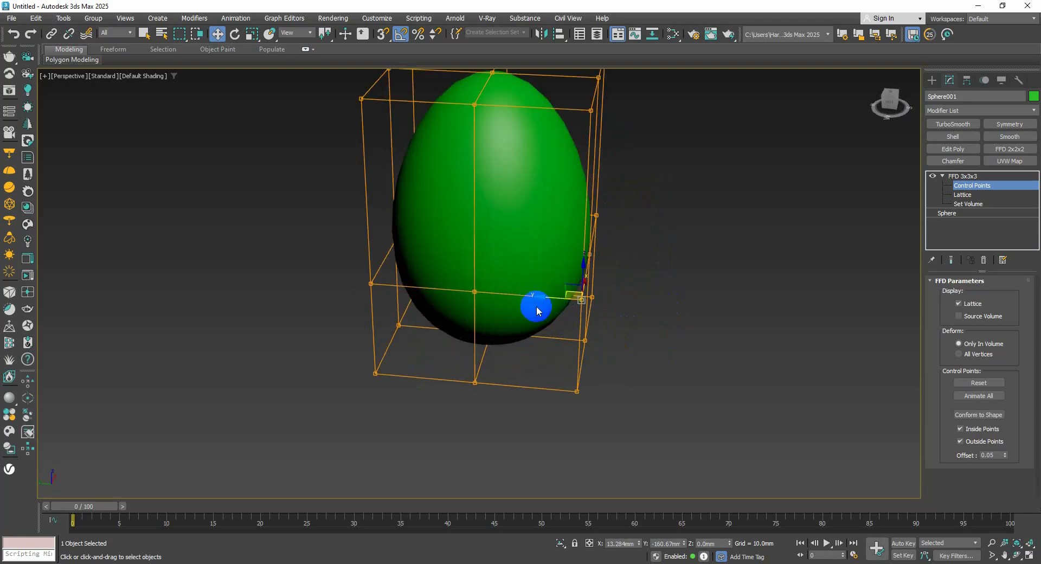
scroll(558, 309, "up", 1)
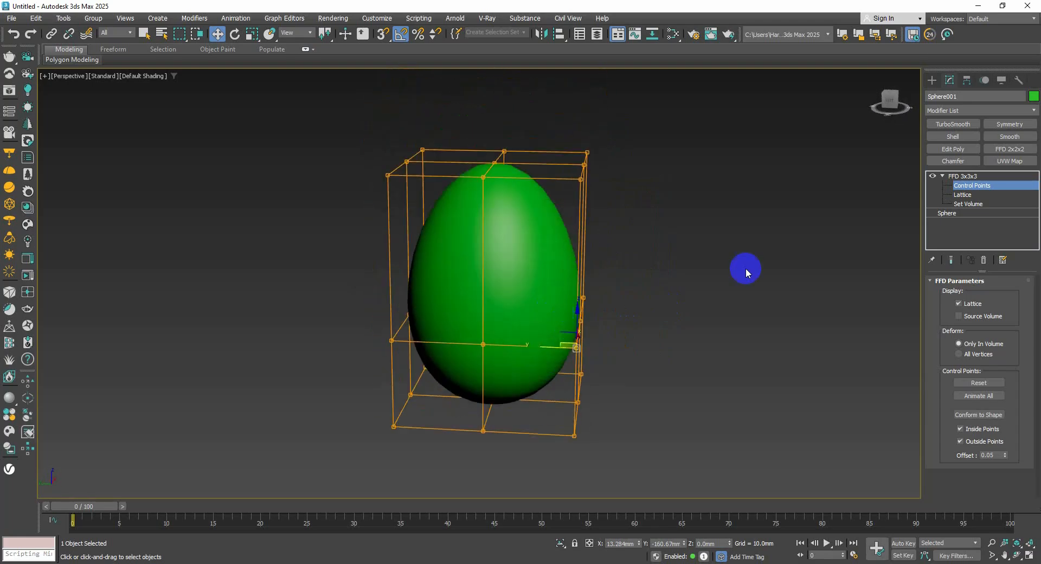
Replace the sphere's FFD 3x3x3 modifier with an FFD(box) modifier.
left_click(962, 185)
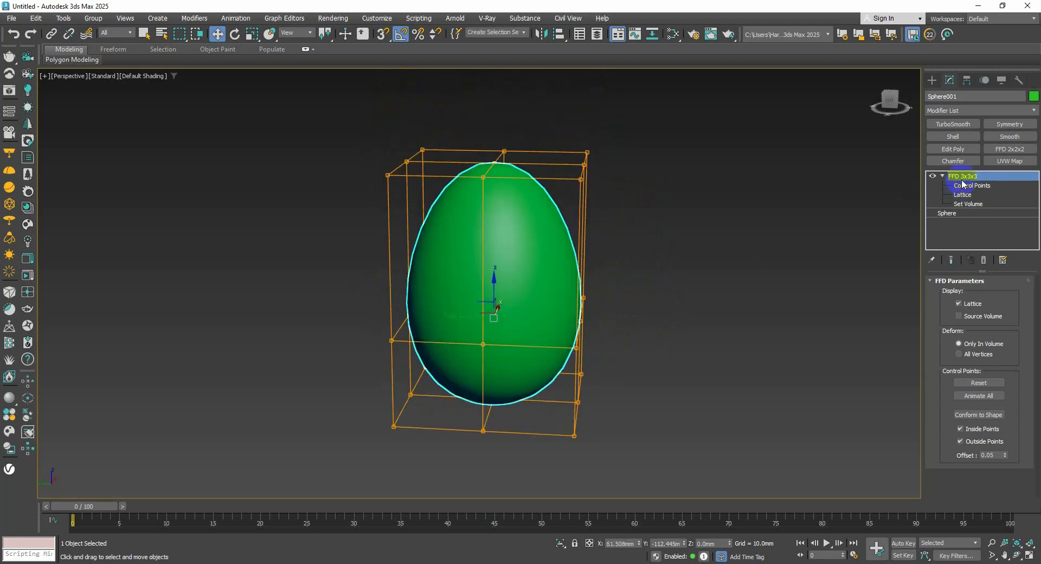
left_click(983, 259)
left_click(976, 110)
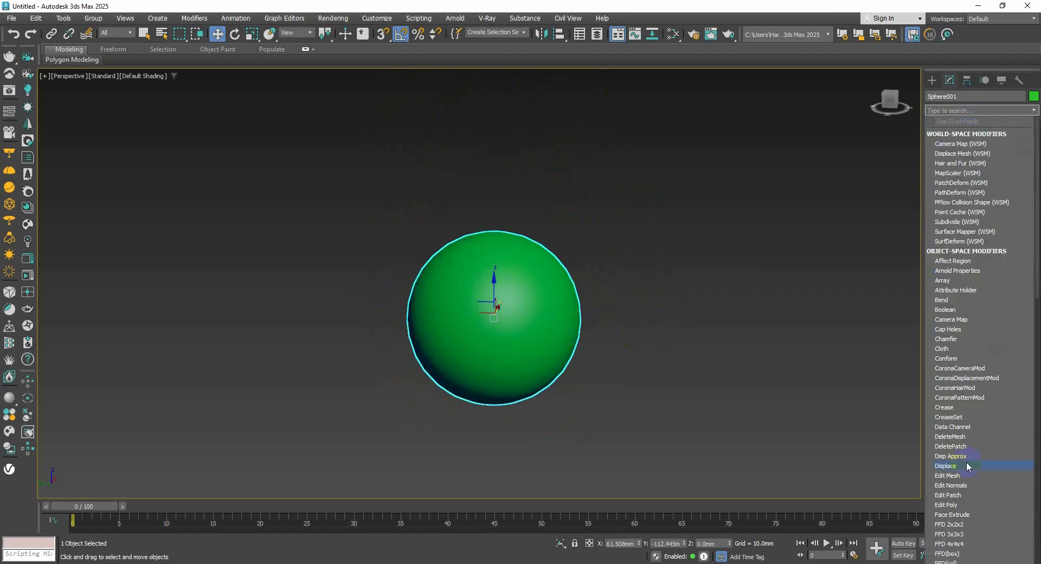
scroll(965, 483, "down", 2)
scroll(969, 487, "down", 1)
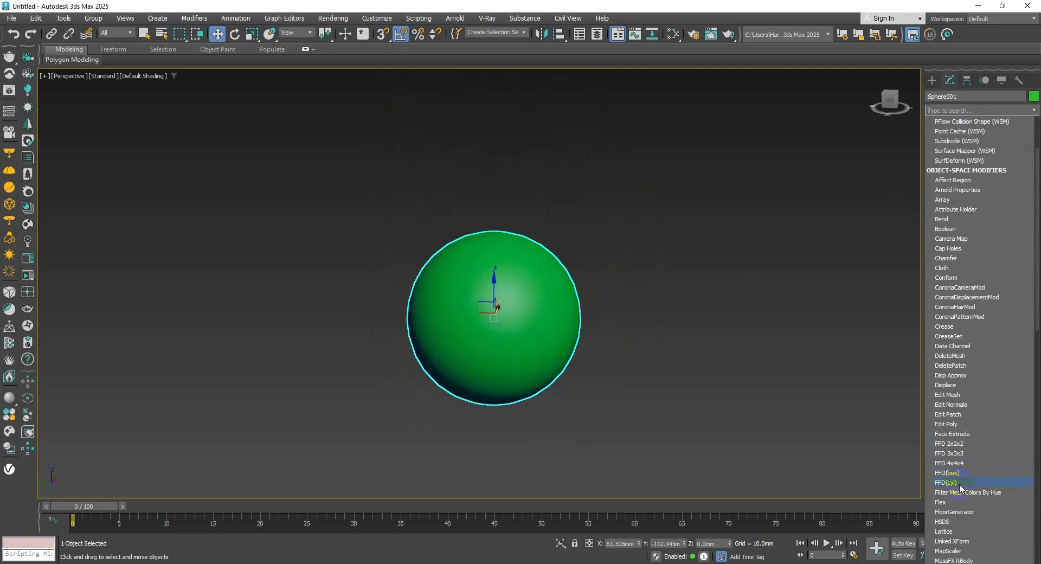
left_click(964, 474)
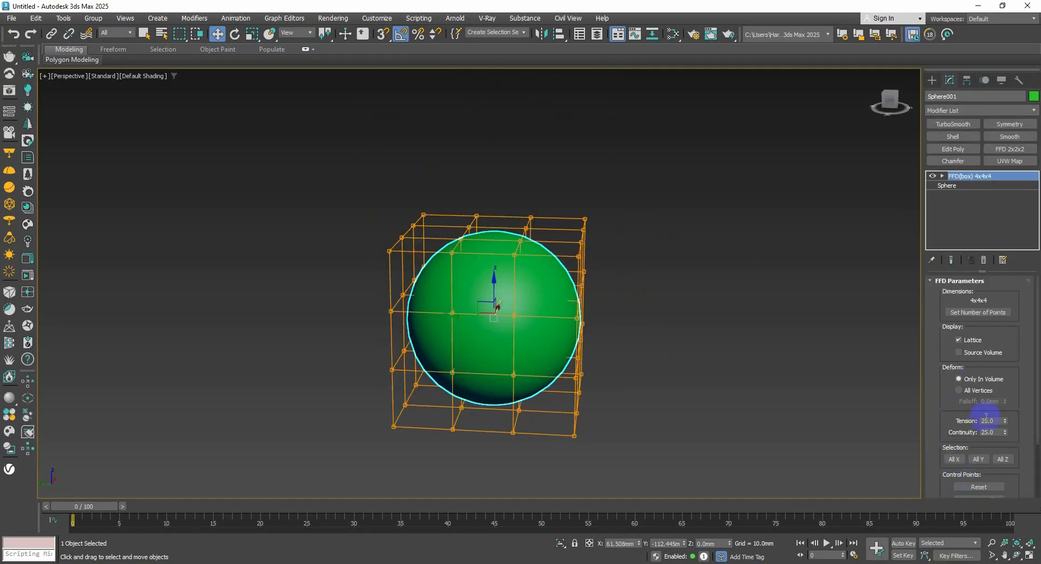
Set the FFD(box) number of points to 8 along the length, and inspect the 8x4x4 lattice around the sphere.
left_click(980, 314)
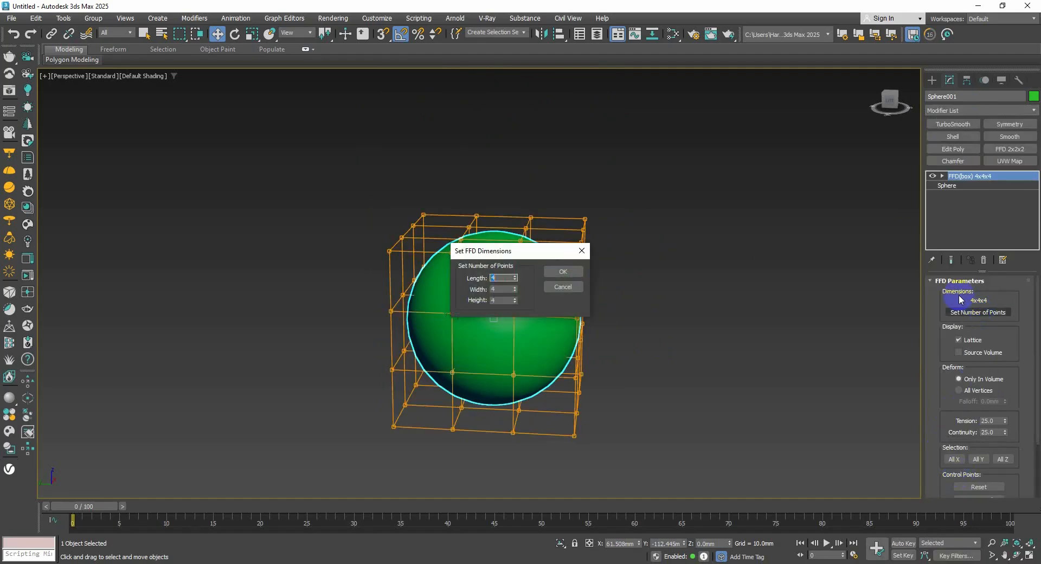
left_click_drag(464, 251, 737, 197)
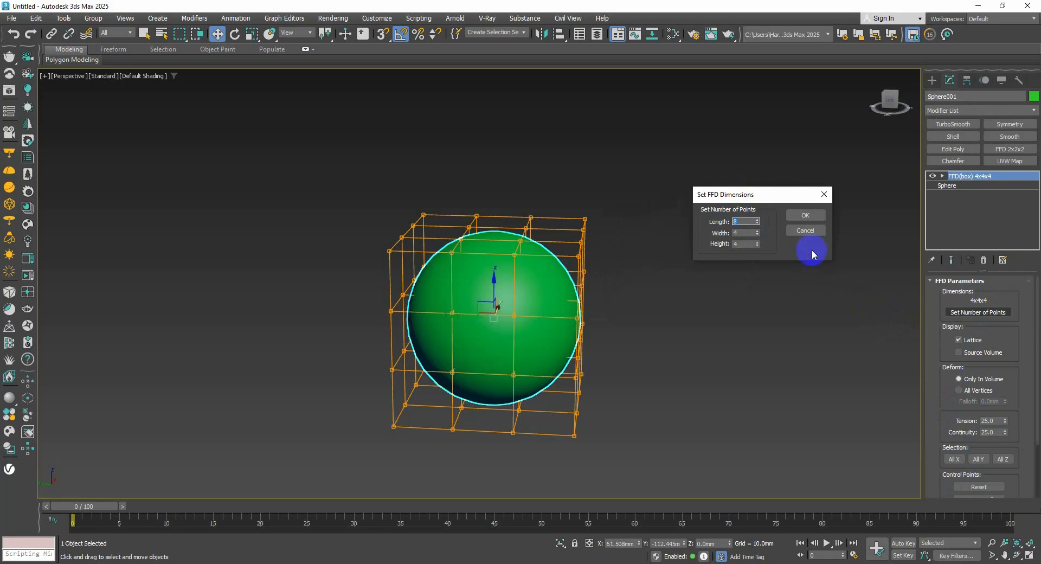
left_click(751, 232)
left_click(806, 215)
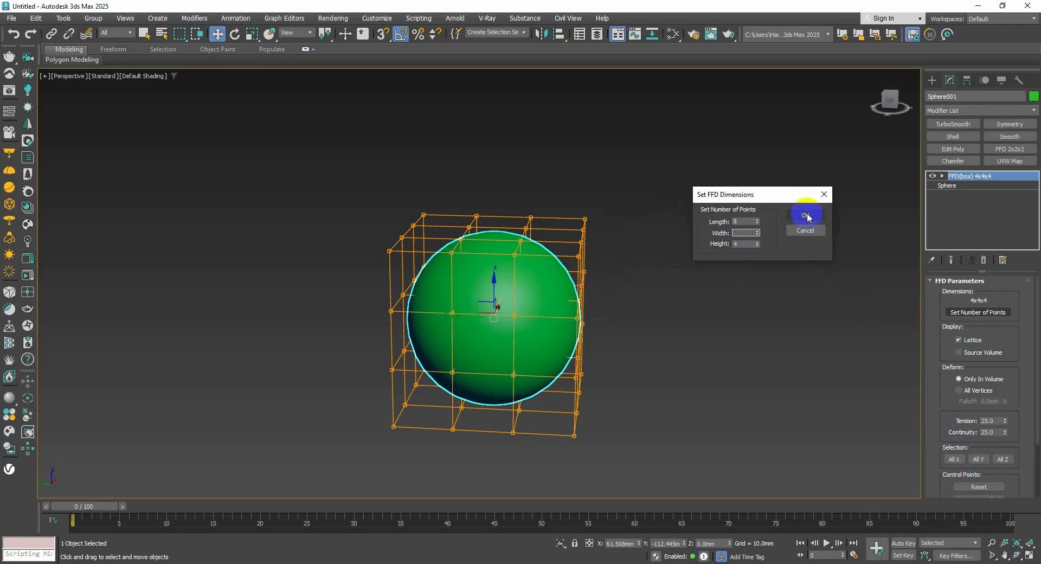
left_click(747, 233)
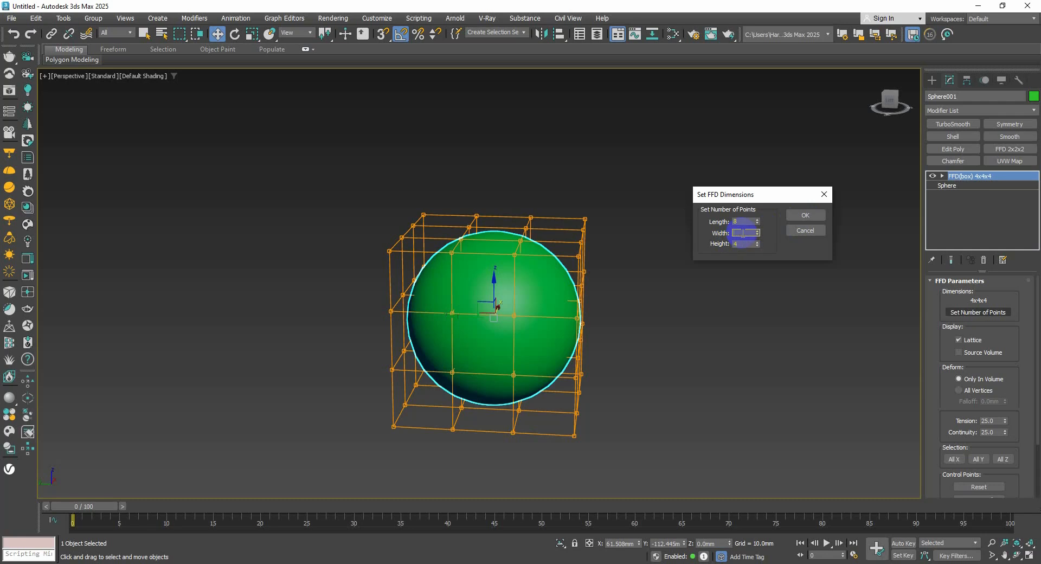
left_click(804, 215)
middle_click_drag(632, 292, 472, 388, "alt")
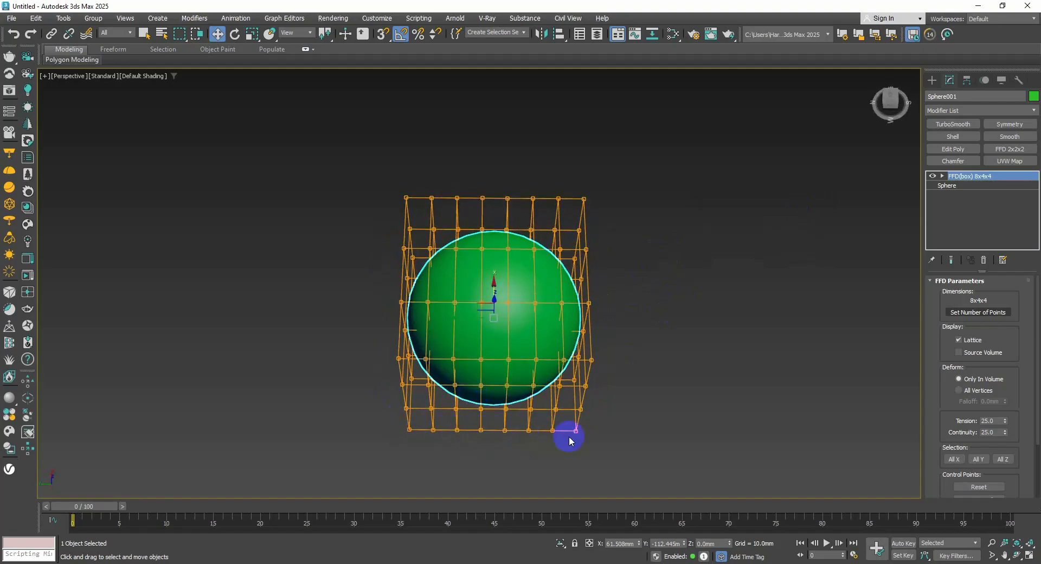
middle_click_drag(569, 437, 639, 334, "alt")
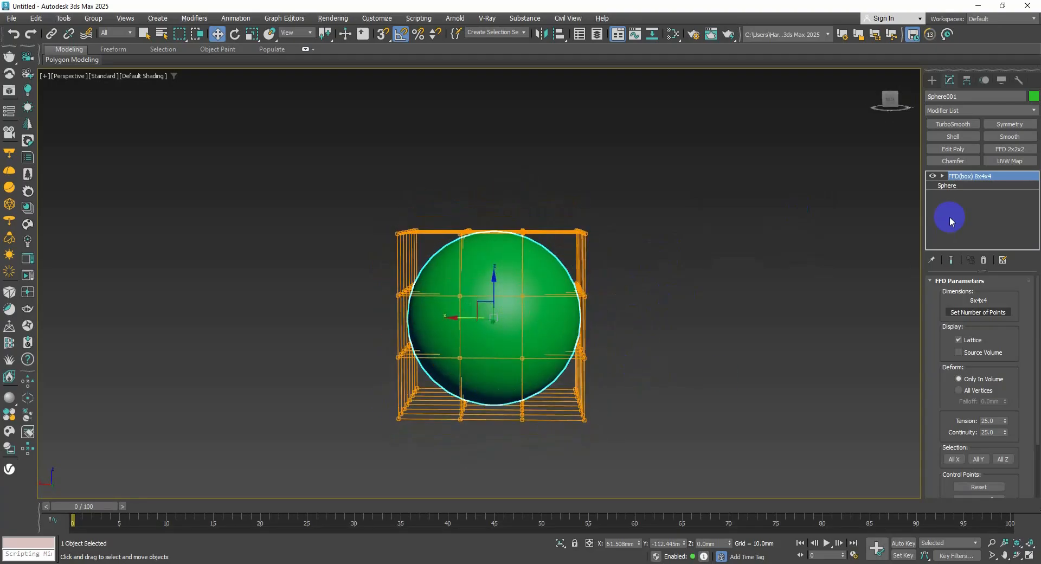
At the FFD(box) Control Points level, select all points on one side face and pull them outward to bulge the sphere.
left_click(943, 175)
left_click(954, 186)
left_click_drag(615, 435, 562, 205)
mouse_move(597, 336)
middle_mouse_down("alt")
mouse_move(558, 309)
mouse_move(583, 328)
middle_mouse_up("alt")
left_click_drag(572, 314, 494, 266)
middle_click_drag(502, 274, 488, 251)
left_click_drag(465, 258, 569, 289)
middle_click_drag(570, 289, 537, 279, "alt")
scroll(536, 283, "down", 1)
middle_click_drag(518, 369, 488, 323, "alt")
scroll(552, 357, "down", 2)
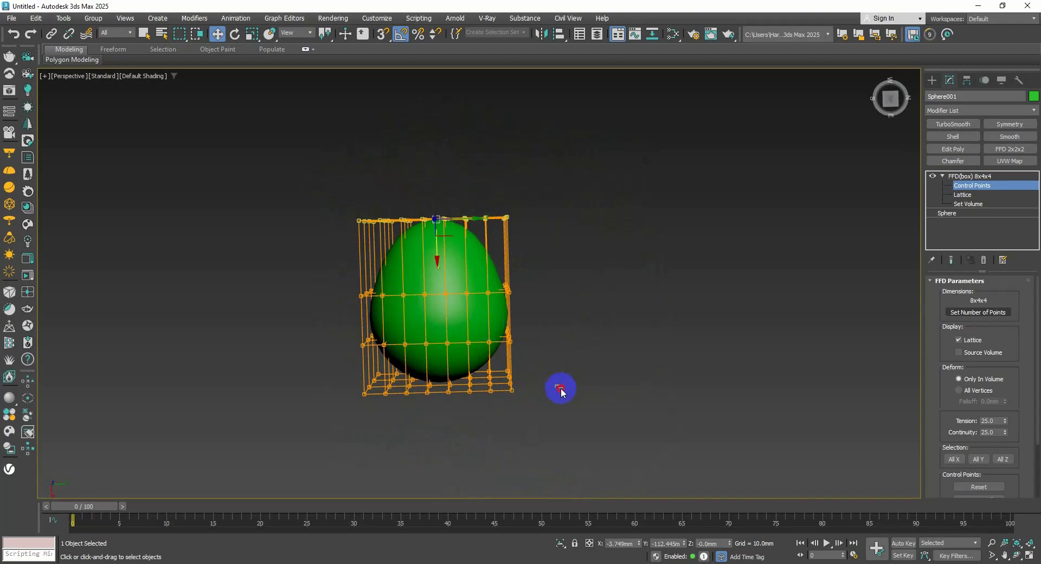
Select a large block of the lattice's remaining control points and slide it along the X axis.
left_click_drag(563, 387, 352, 270)
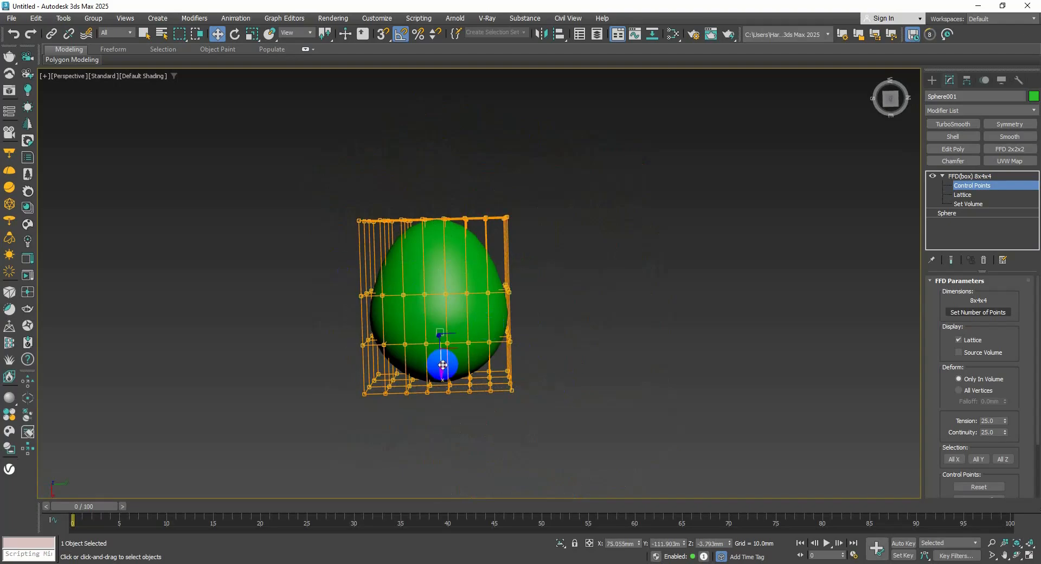
left_click_drag(443, 365, 453, 341)
middle_click_drag(453, 342, 386, 197, "alt")
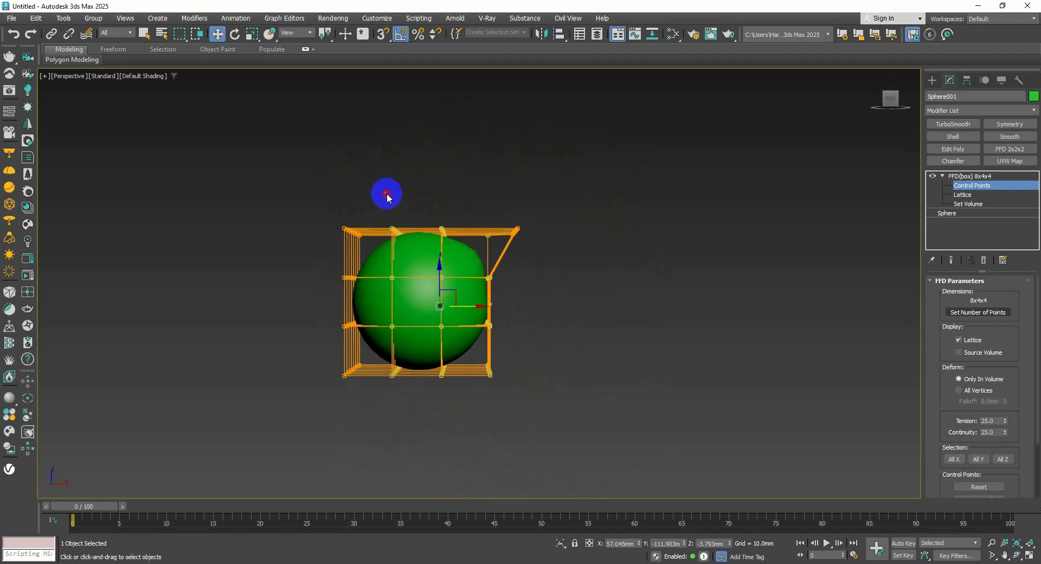
Try pushing the middle rows of the lattice's top control points down into the sphere, and undo the latest point moves.
left_click_drag(387, 197, 461, 262)
left_click_drag(420, 210, 428, 251)
middle_click_drag(427, 251, 548, 234, "alt")
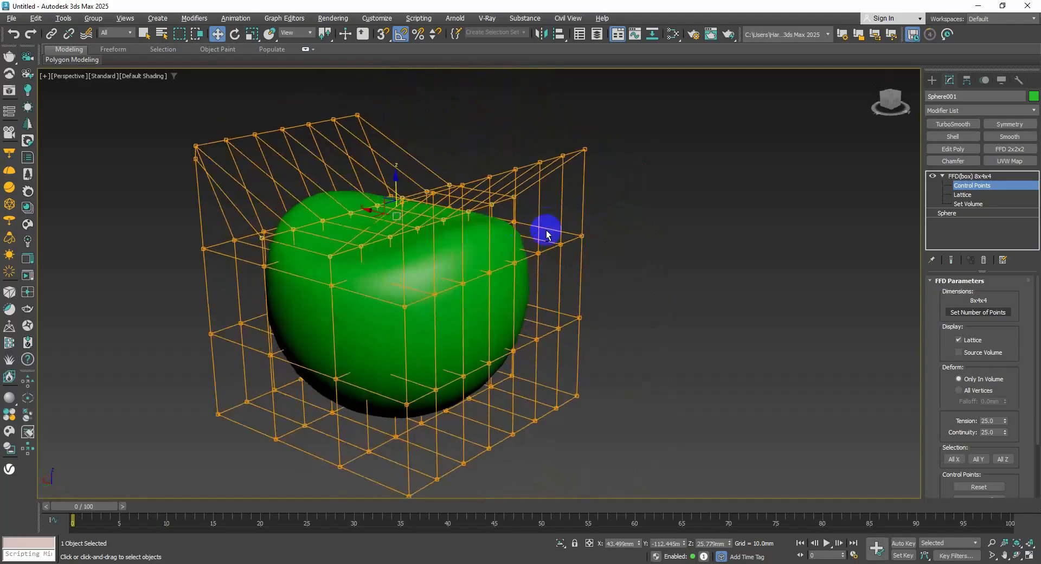
key("ctrl+z")
key("ctrl+z")
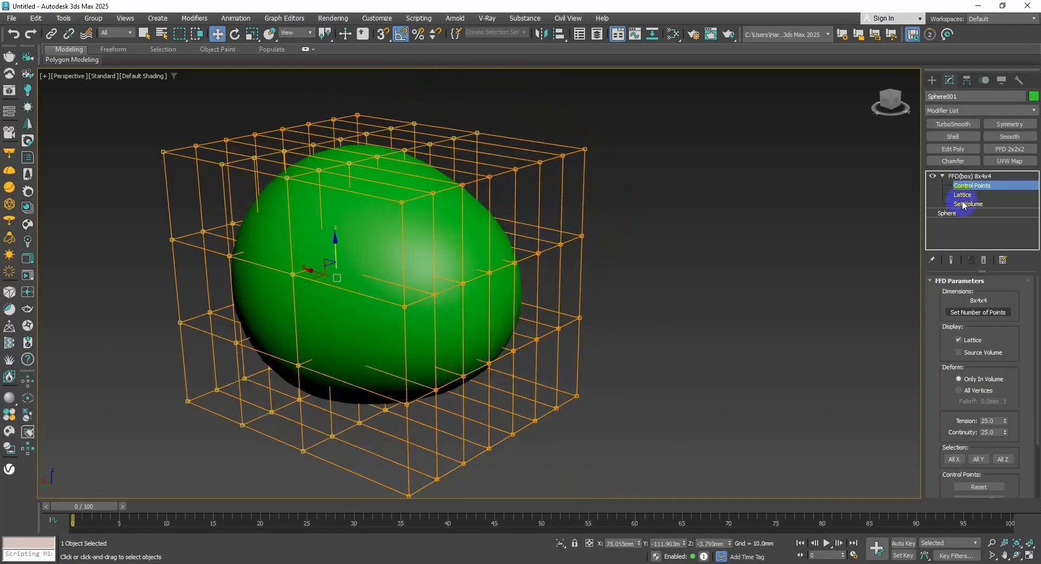
Remove the FFD(box) modifier and delete the sphere.
left_click(983, 260)
scroll(688, 271, "down", 5)
scroll(608, 263, "up", 3)
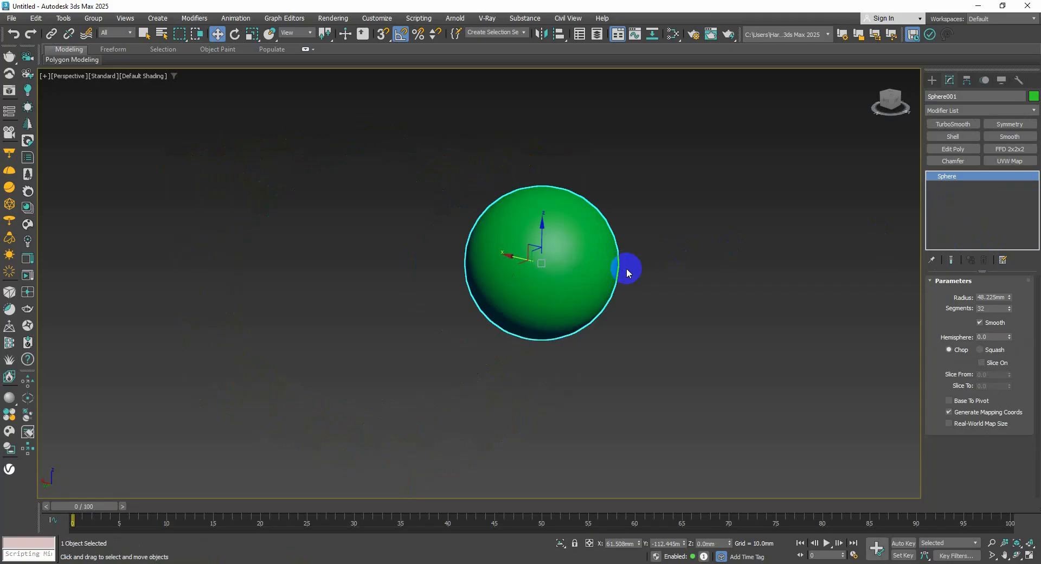
key("Delete")
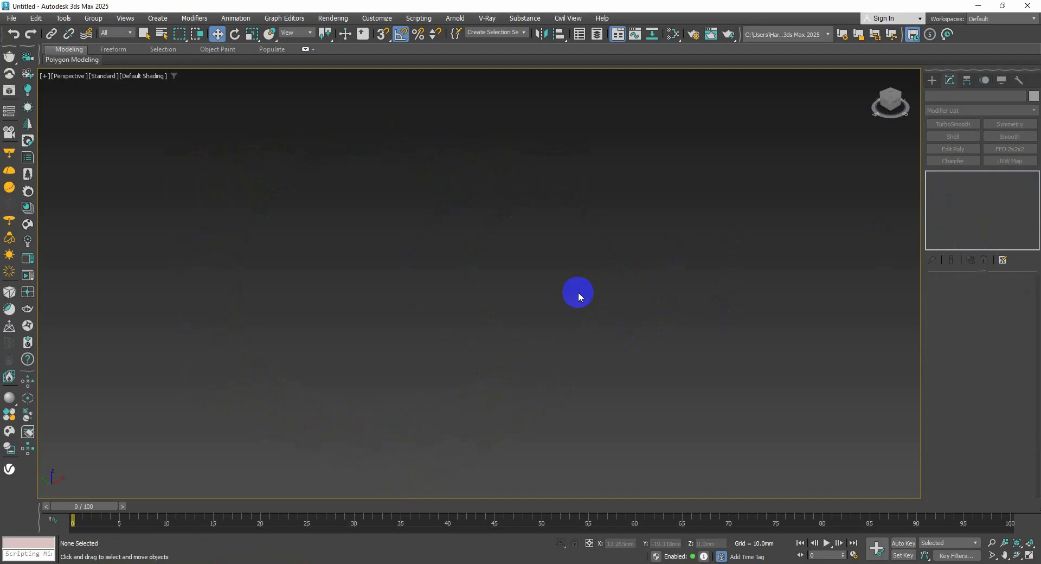
Show the home grid, create a plane about 153 by 174 mm on it, and display its edged faces and modifiable parameters.
key("g")
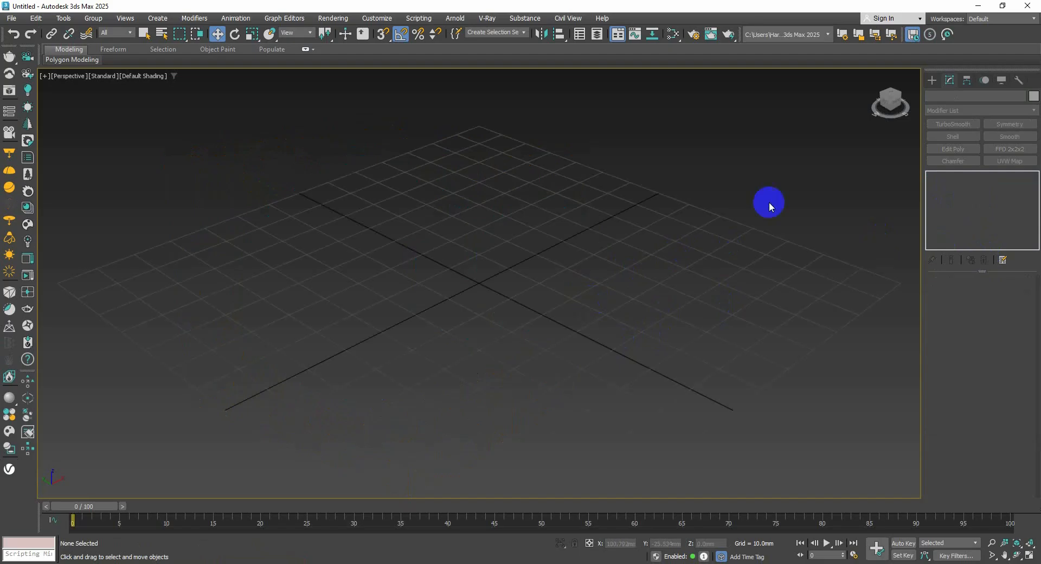
left_click(932, 80)
left_click(1005, 206)
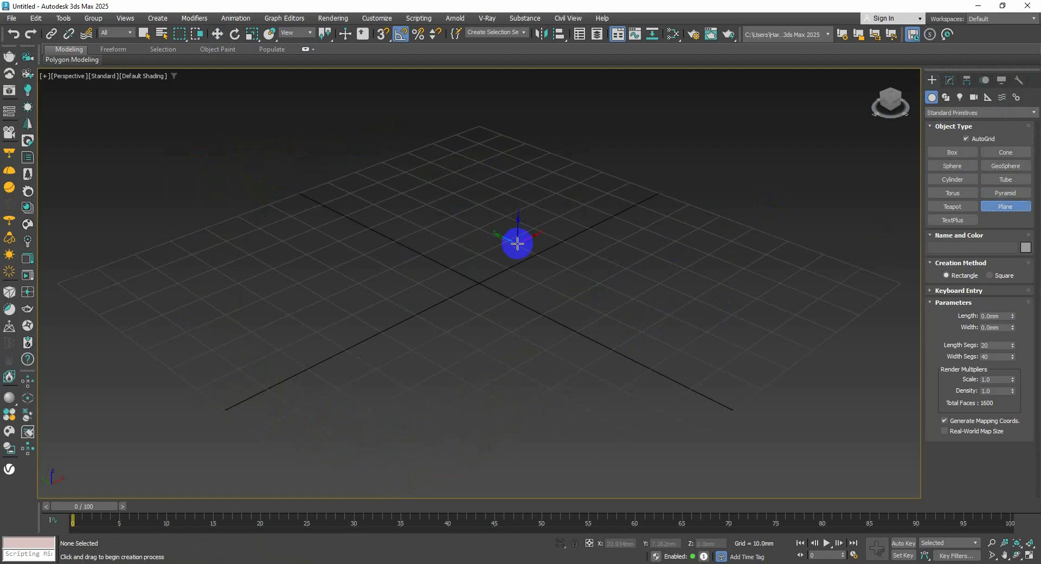
scroll(472, 250, "down", 3)
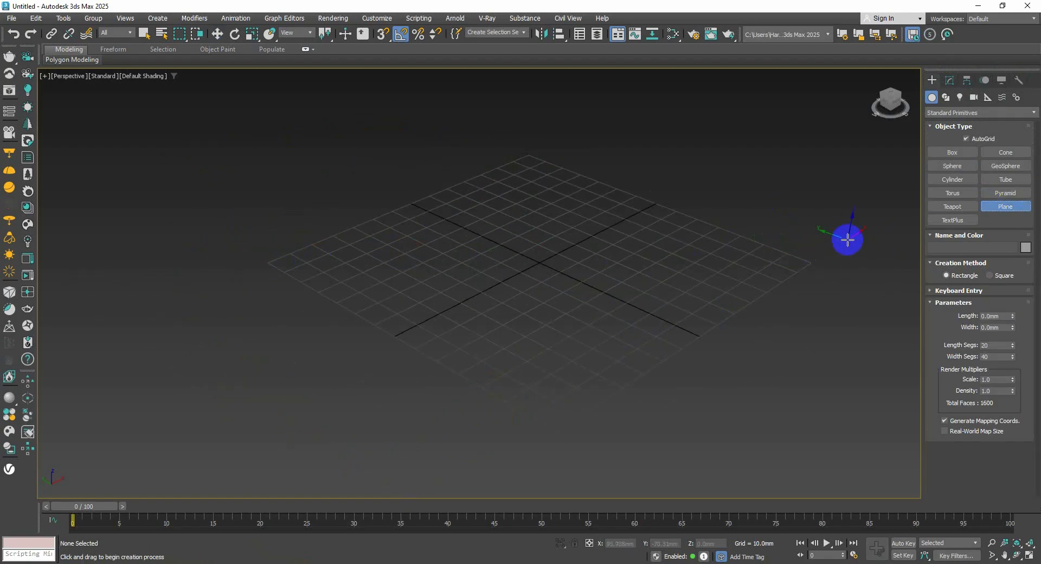
left_click_drag(256, 252, 870, 236)
right_click(824, 302)
key("F4")
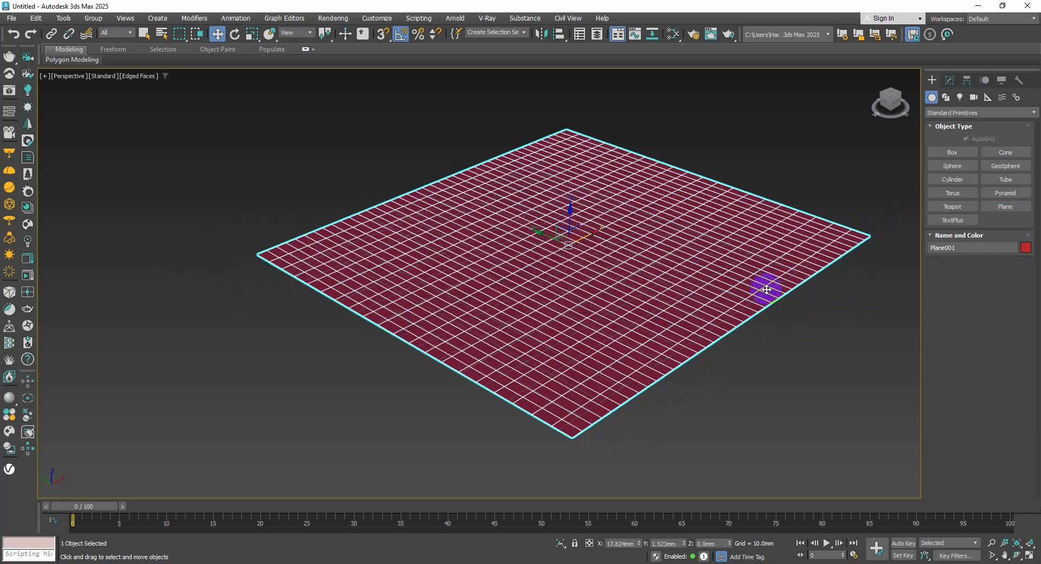
middle_click_drag(767, 290, 704, 309)
left_click(951, 86)
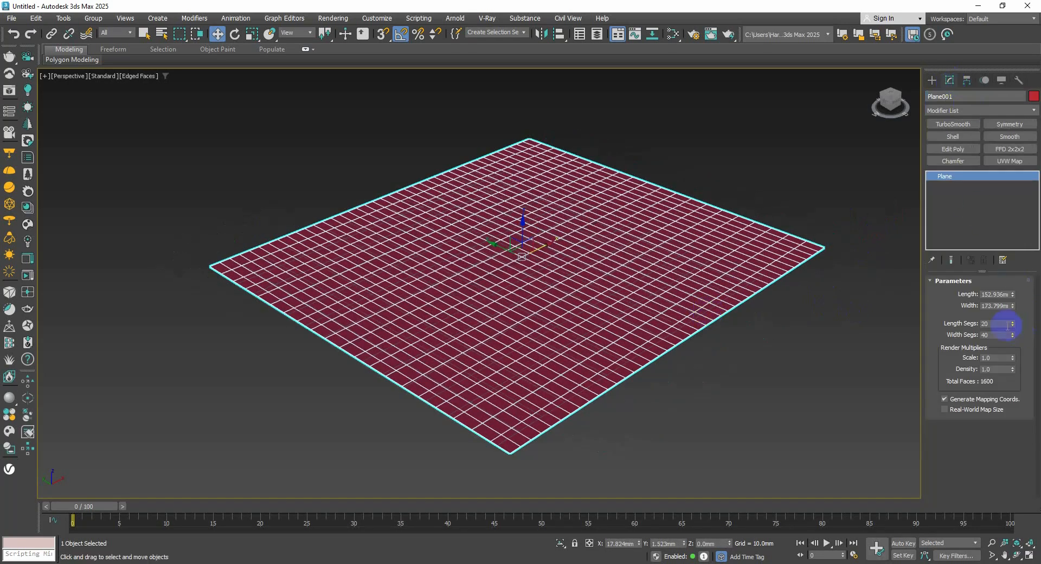
Raise the plane's length segments to 95 and width segments to 96, and apply a Ripple modifier to it.
mouse_move(1011, 324)
left_mouse_down()
mouse_move(1012, 302)
mouse_move(1007, 327)
left_mouse_up()
middle_click_drag(711, 304, 674, 294)
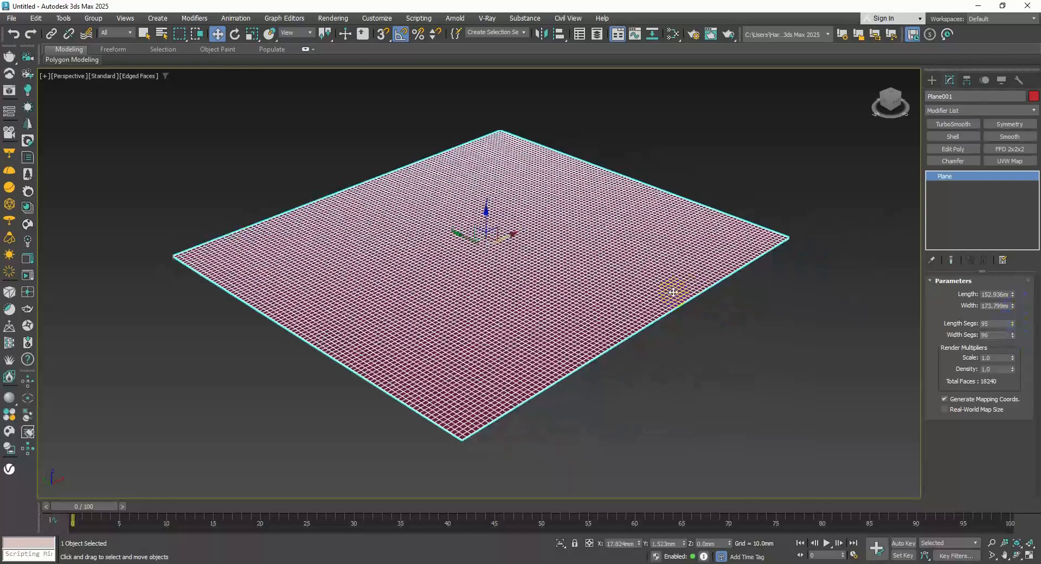
left_click(1010, 112)
scroll(973, 456, "down", 6)
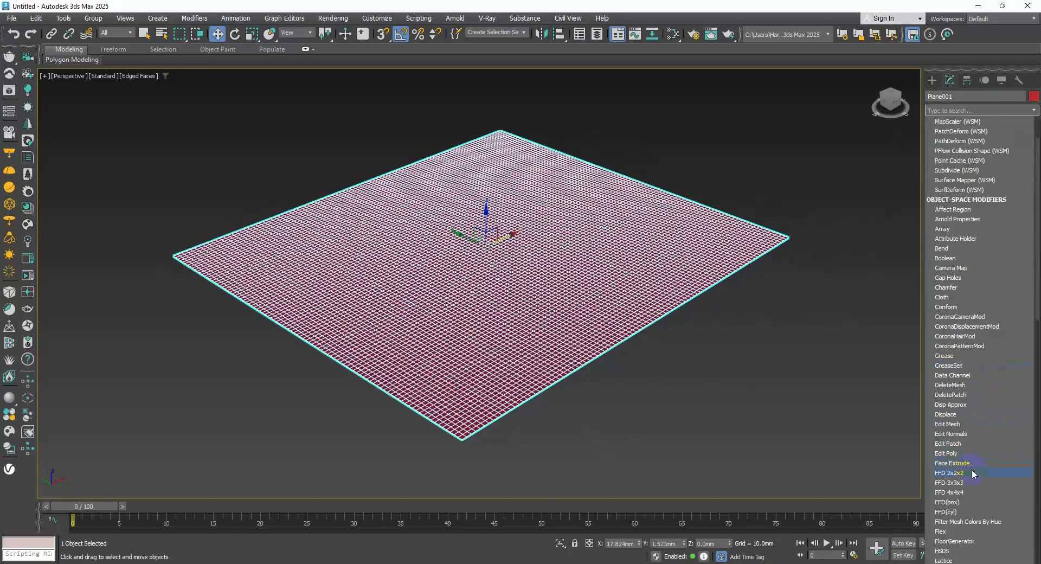
type("r")
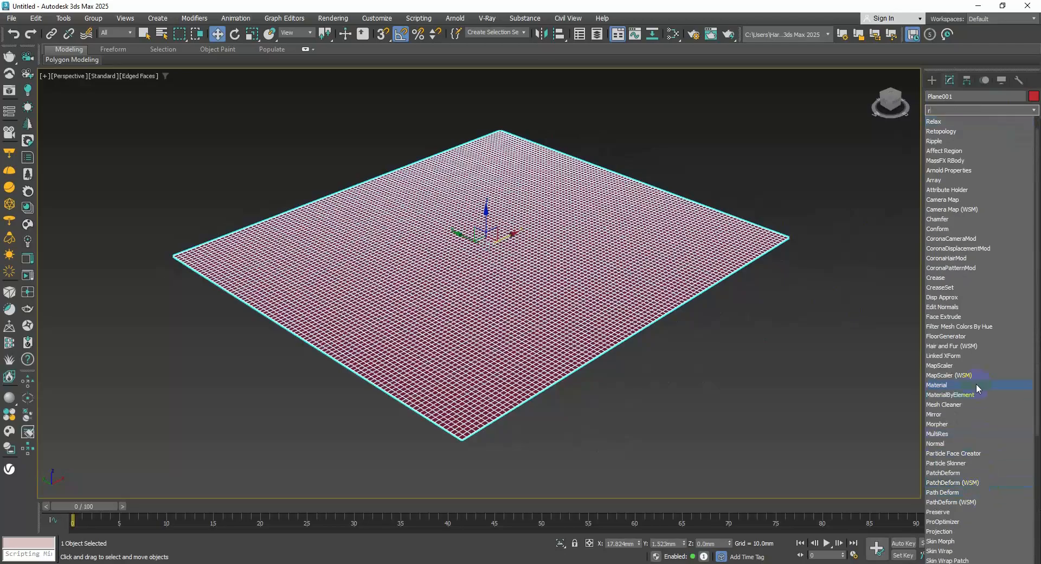
left_click(944, 141)
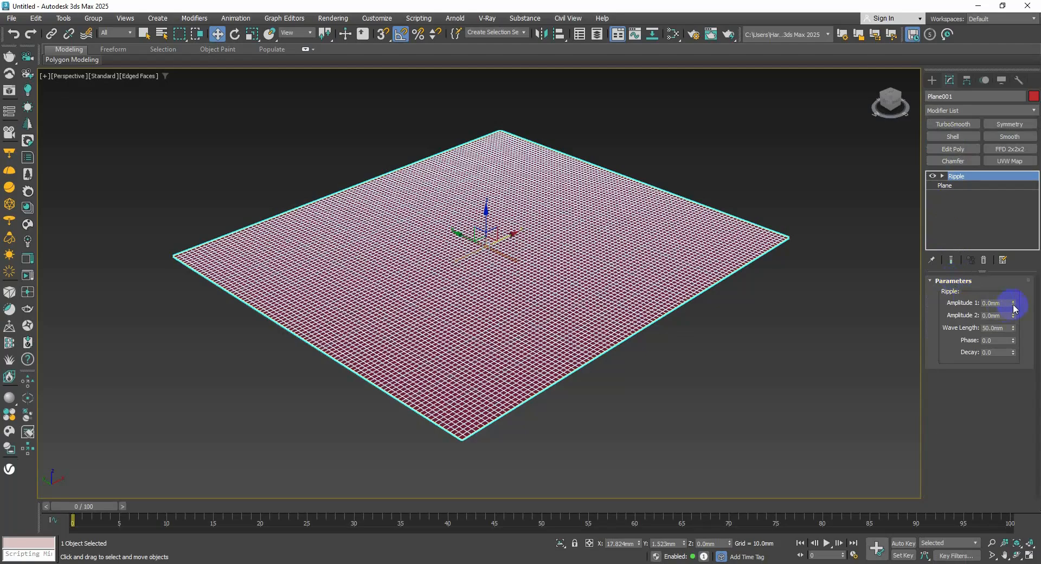
Set the Ripple modifier's Amplitude 1 and Amplitude 2 to 5 mm each.
left_click_drag(1014, 308, 1006, 187)
left_click_drag(1006, 304, 943, 298)
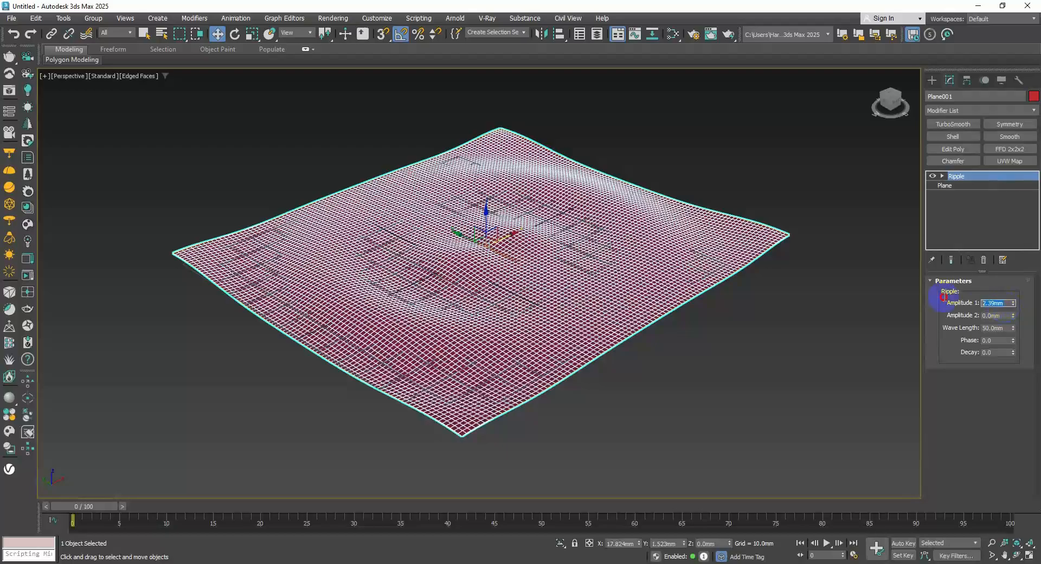
type("5")
key("Return")
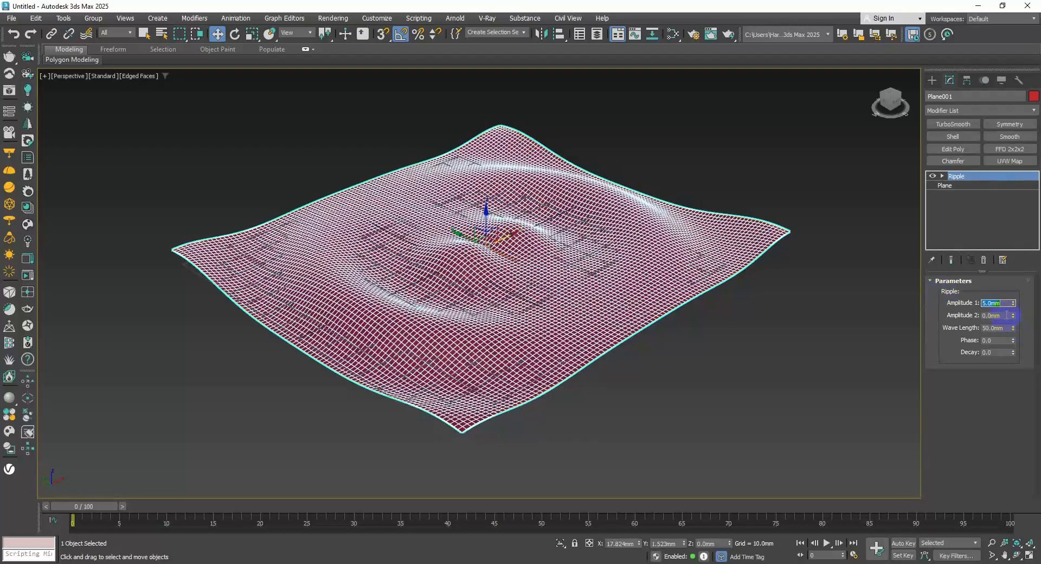
left_click_drag(1007, 314, 944, 311)
key("Return")
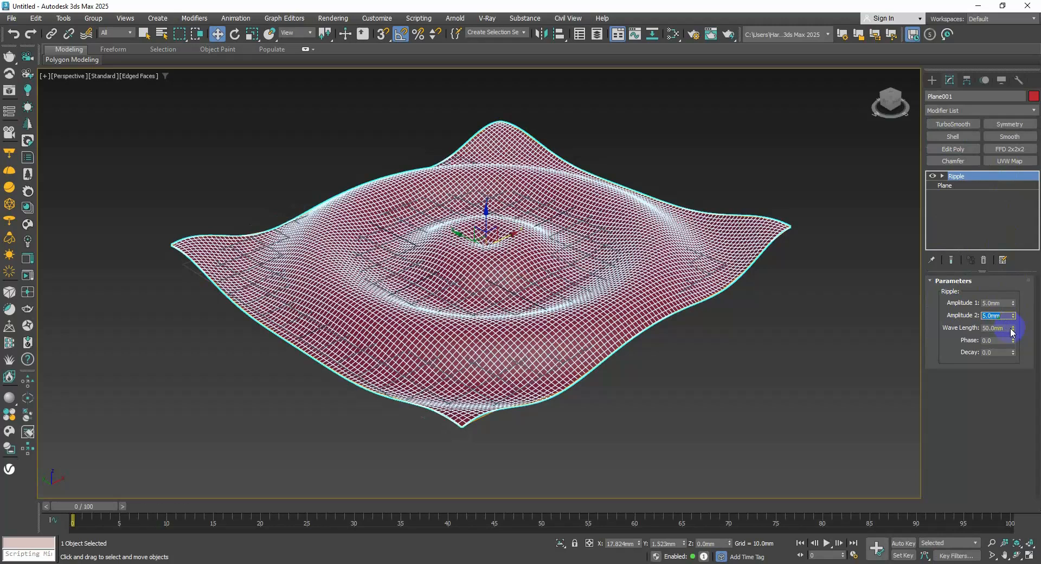
Shorten the ripple's wave length to 11.5 mm and set both amplitudes to 2 mm.
left_click_drag(1016, 331, 1015, 365)
type("2")
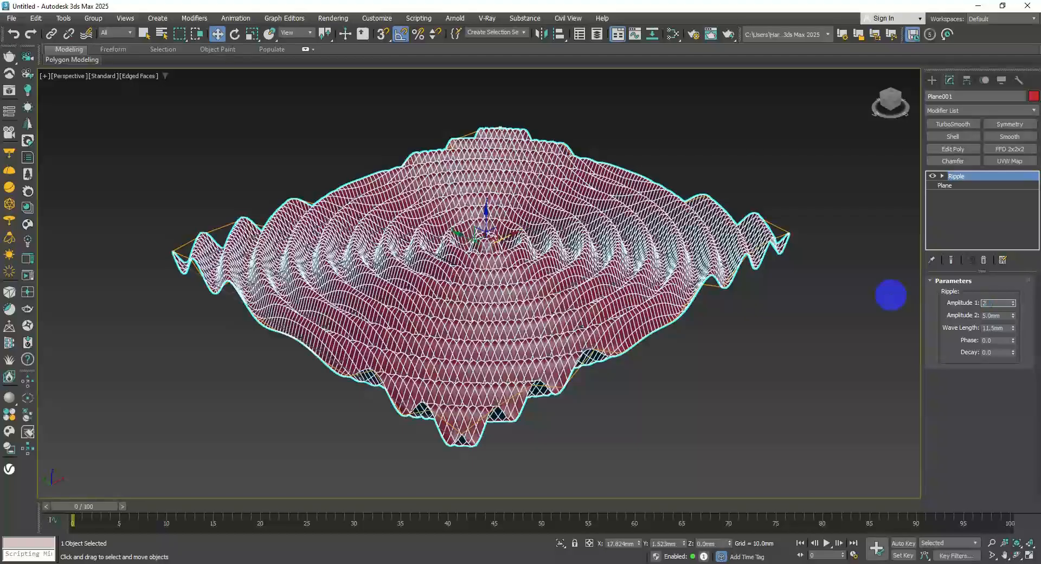
key("Return")
key("Tab")
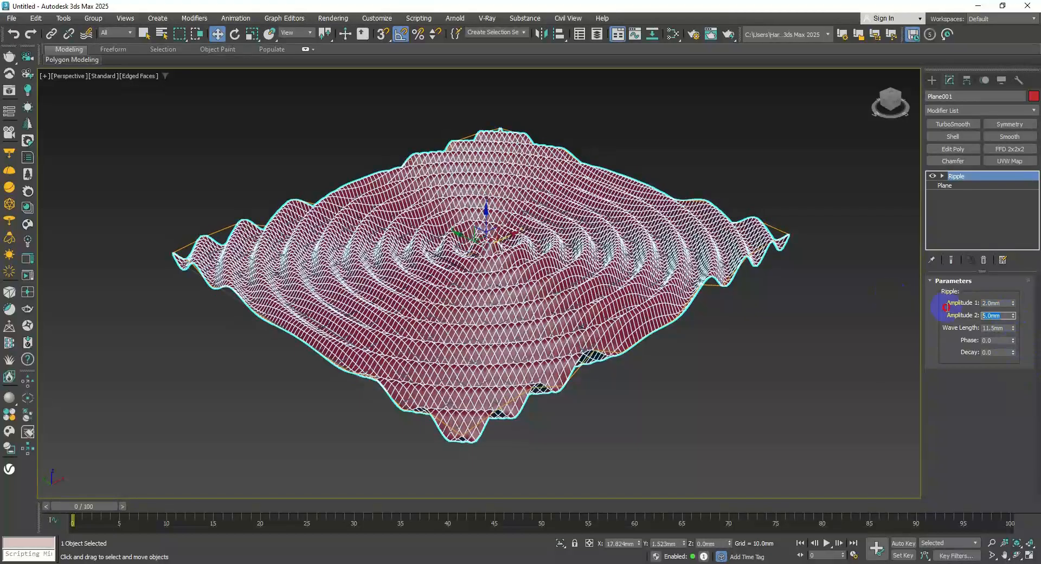
type("2")
key("Return")
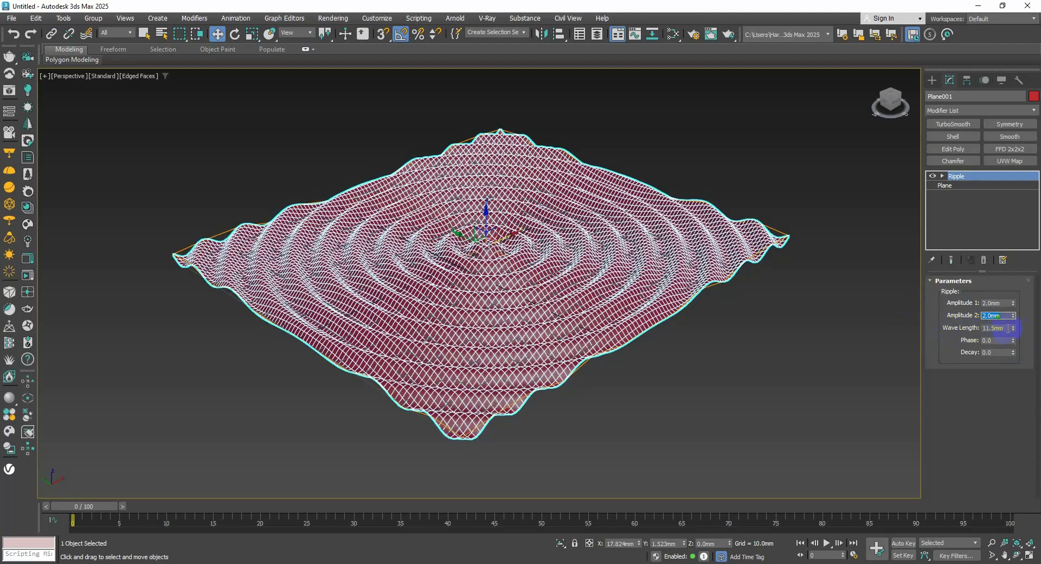
Increase the ripple's wave length to about 24 mm, with Phase at -5.7 and Decay at 0.032.
left_click_drag(1013, 329, 1006, 281)
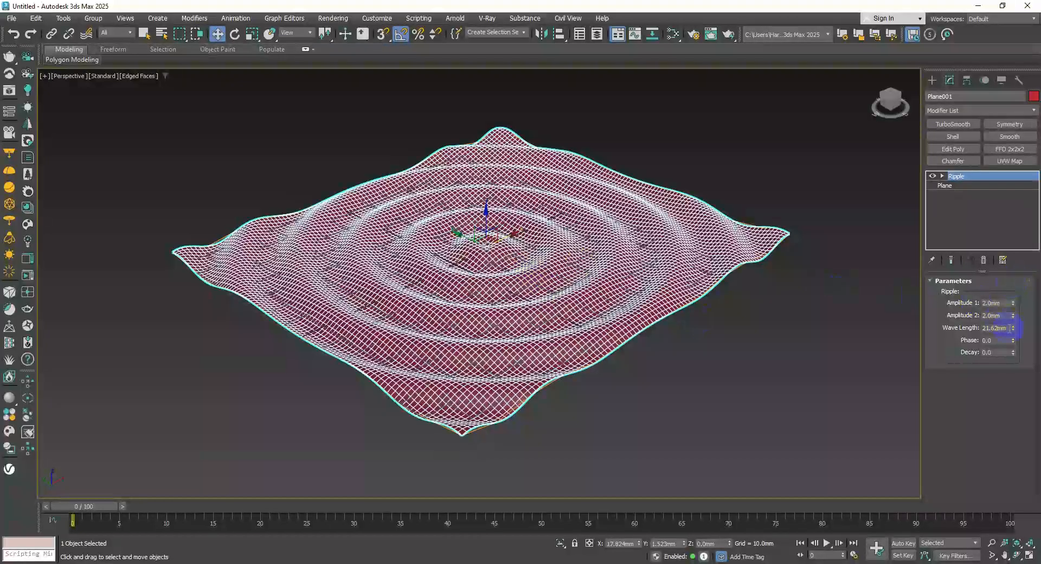
left_click_drag(1013, 332, 1009, 326)
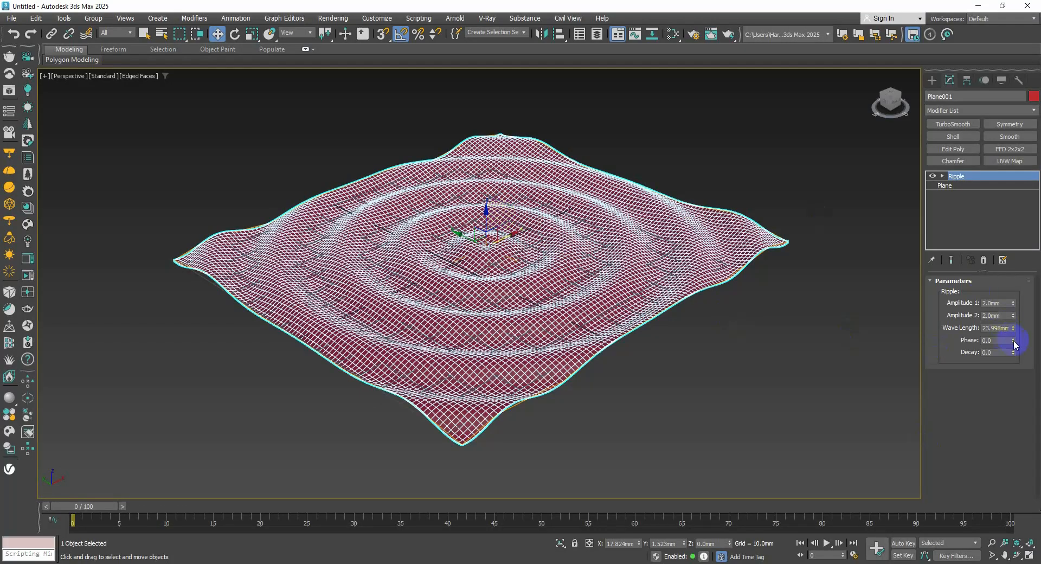
left_click_drag(1014, 342, 32, 357)
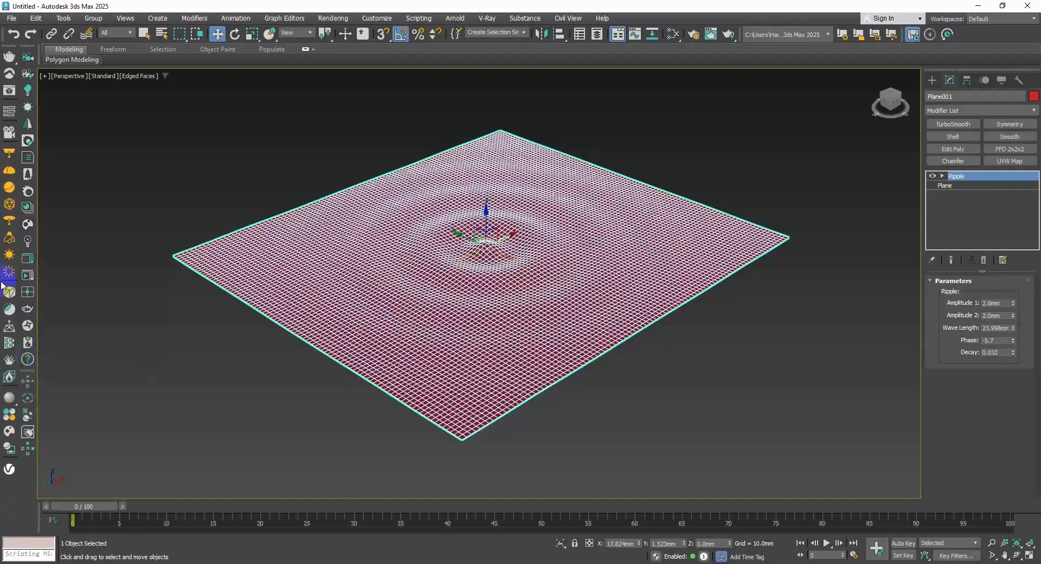
Hide the plane's edged faces and change its object colour to blue.
key("F4")
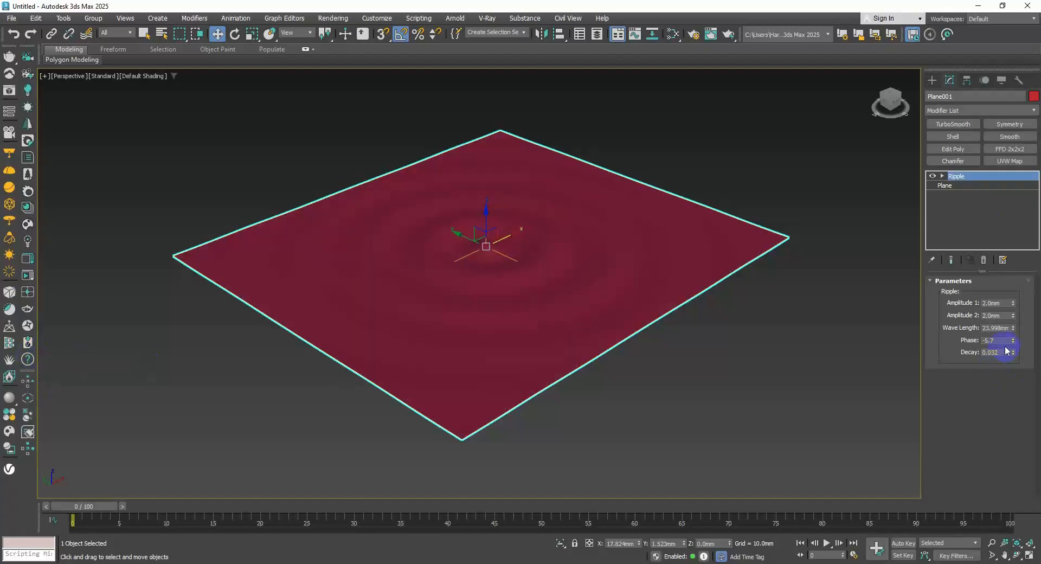
left_click(1034, 96)
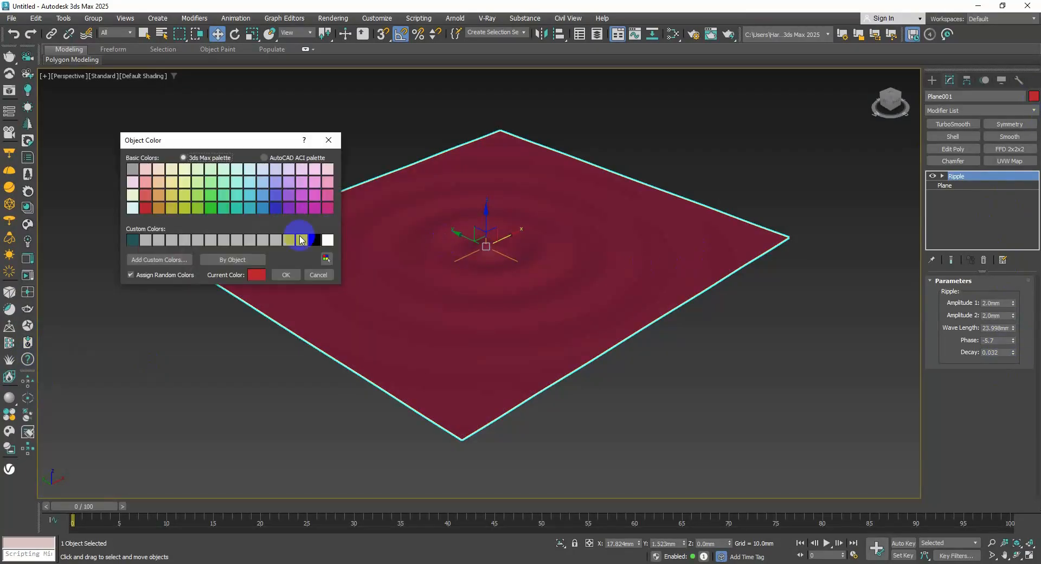
left_click(274, 207)
left_click(285, 275)
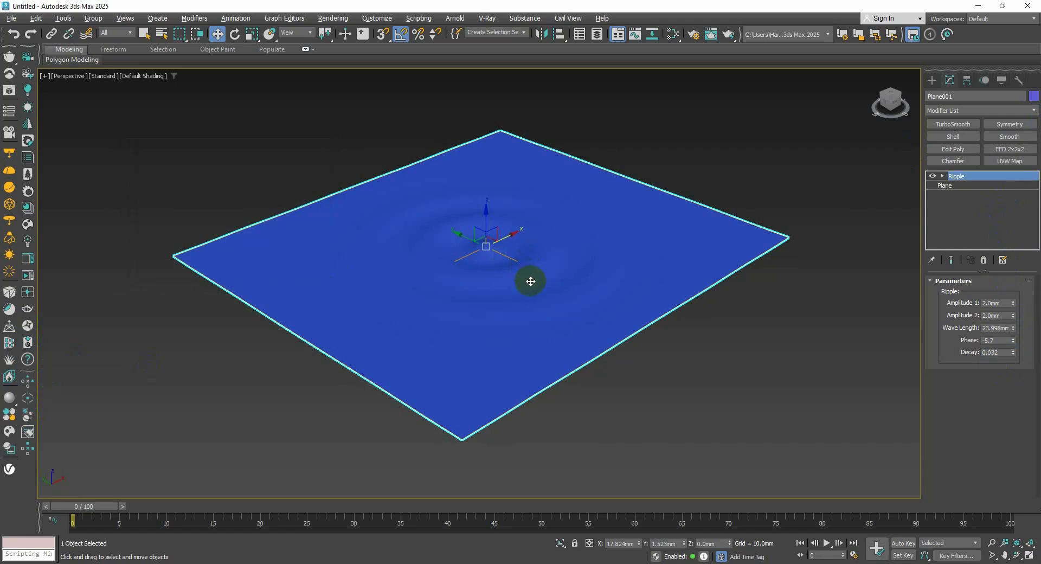
Shift the ripple's Phase to -17.0 while viewing the plane from a steeper angle.
middle_click_drag(530, 281, 567, 311, "alt")
middle_click_drag(580, 314, 578, 305, "alt")
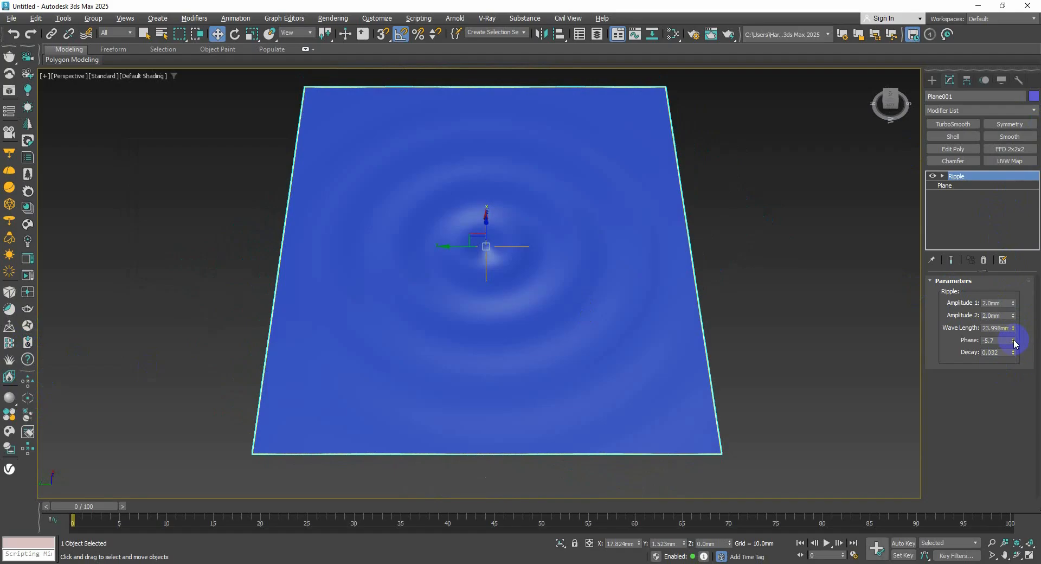
left_click_drag(1013, 343, 1028, 392)
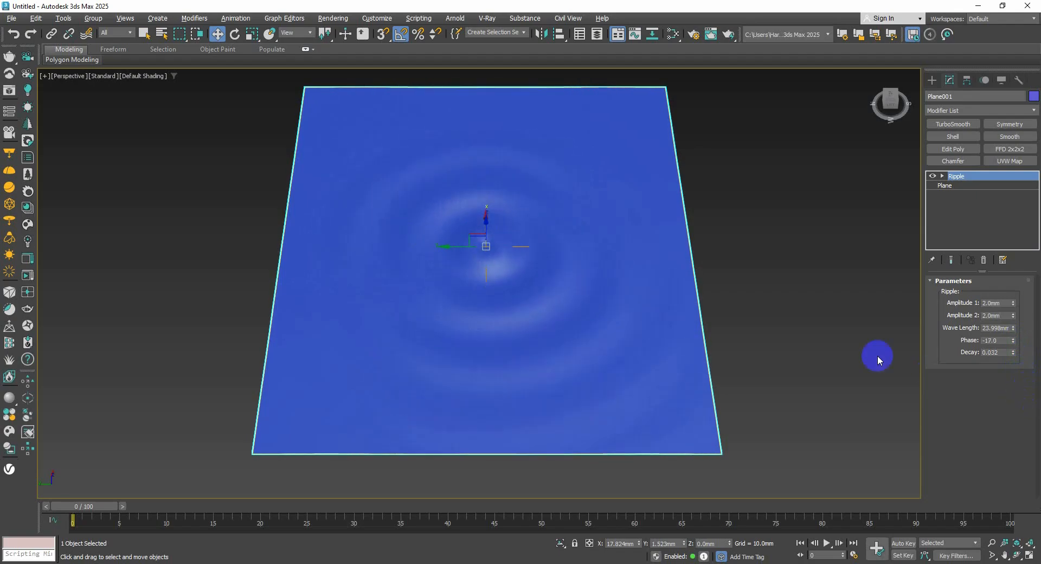
Shift the Ripple modifier's Phase further to -25.1 and inspect the moving rings on the plane.
scroll(777, 324, "down", 3)
middle_click_drag(778, 324, 770, 313, "alt")
scroll(770, 313, "up", 1)
middle_click_drag(705, 323, 504, 351)
scroll(495, 337, "up", 2)
scroll(523, 300, "down", 2)
middle_click_drag(523, 300, 595, 305, "alt")
scroll(612, 304, "up", 1)
scroll(601, 316, "down", 2)
scroll(598, 311, "up", 1)
scroll(599, 311, "up", 2)
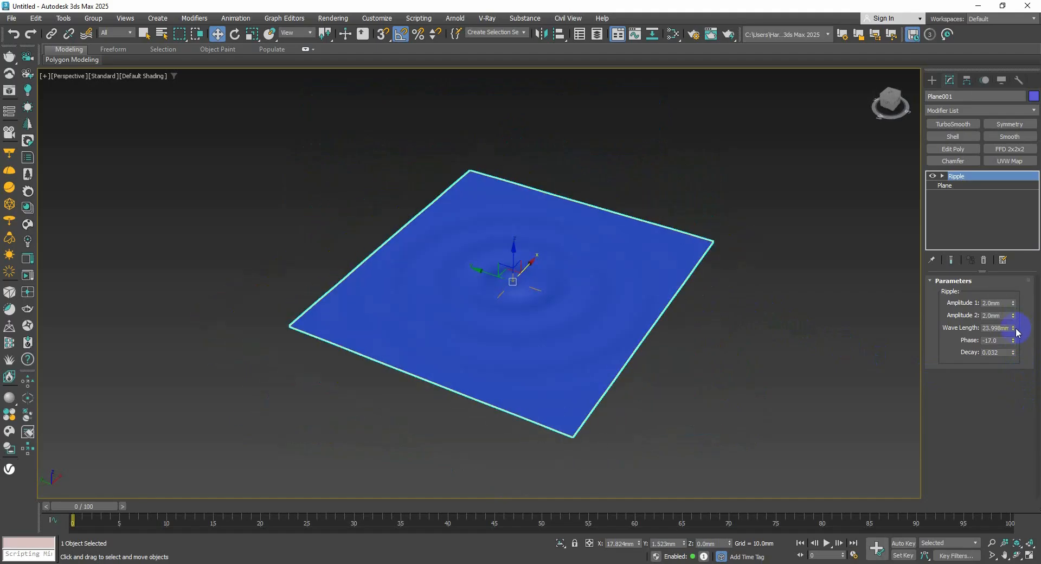
left_click_drag(1013, 341, 1018, 383)
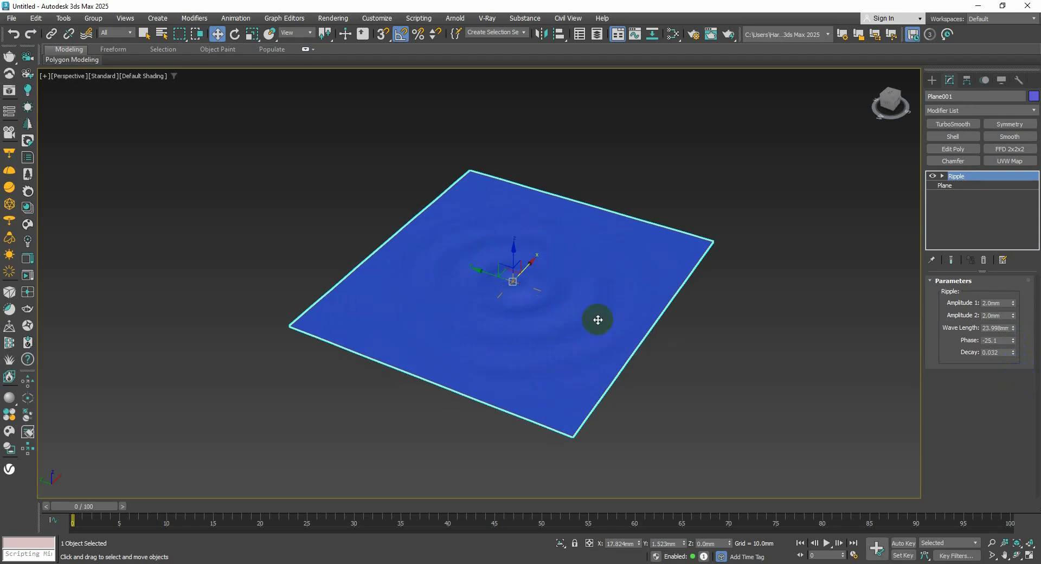
middle_click_drag(597, 318, 620, 332, "alt")
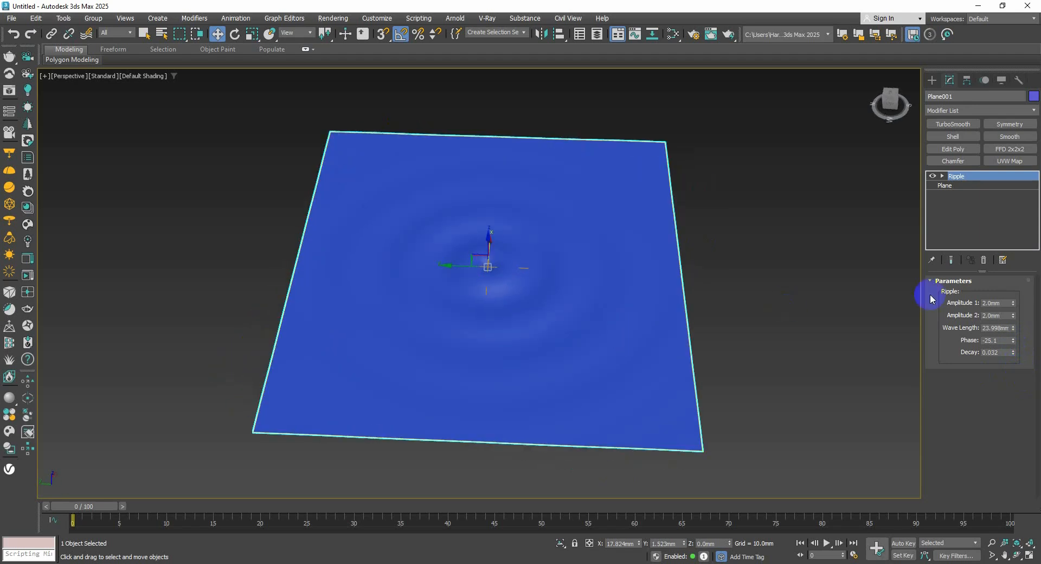
Remove the Ripple modifier from the plane and apply a Wave modifier instead.
left_click(984, 262)
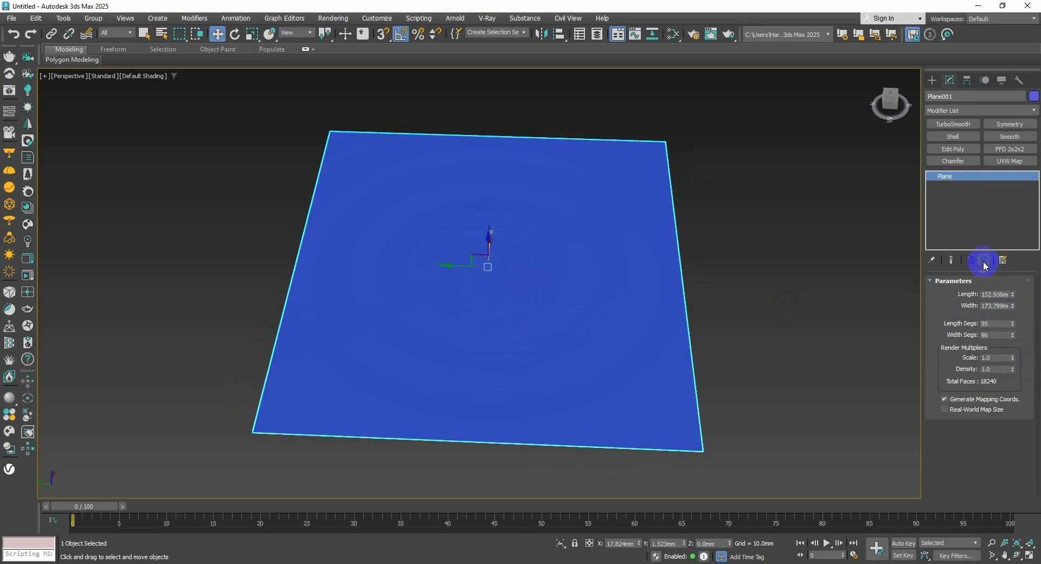
left_click(975, 111)
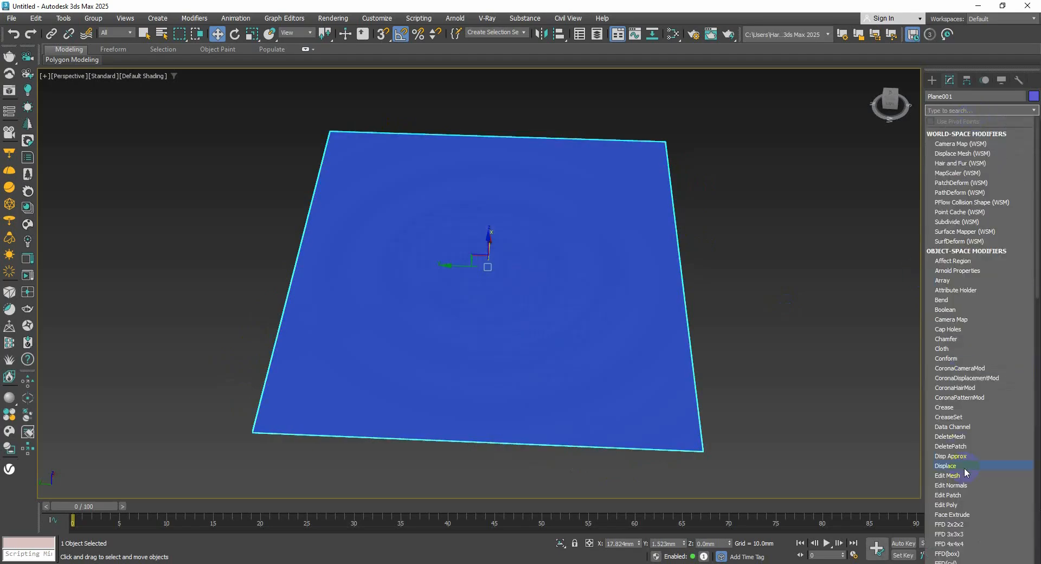
type("w")
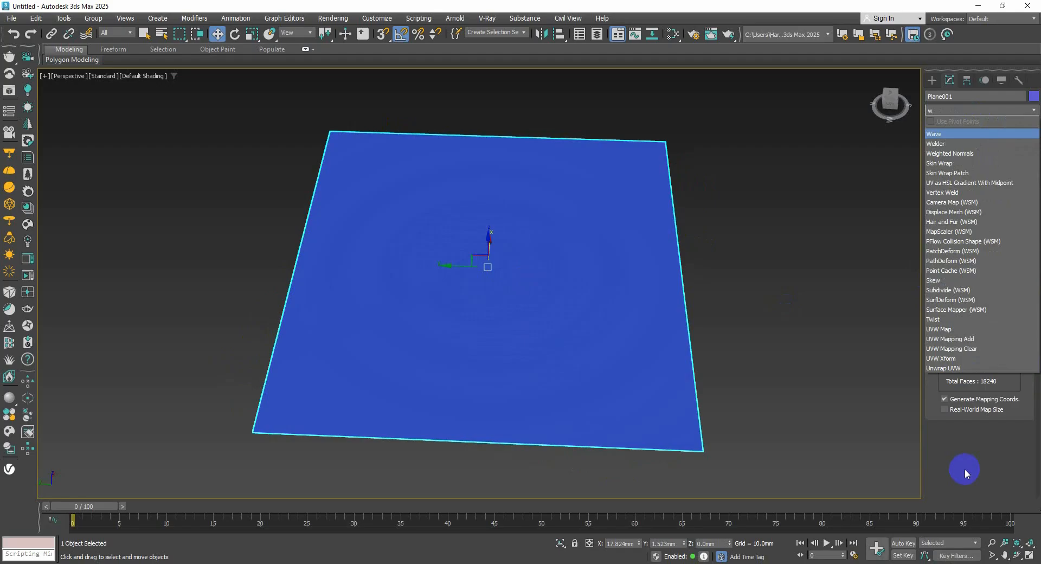
left_click(942, 135)
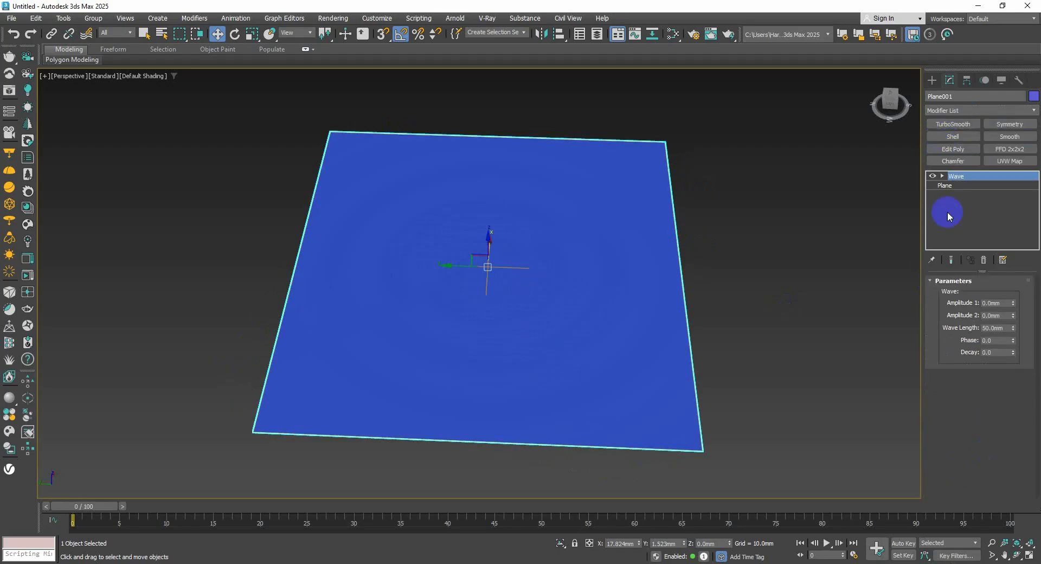
middle_click_drag(565, 321, 576, 298, "alt")
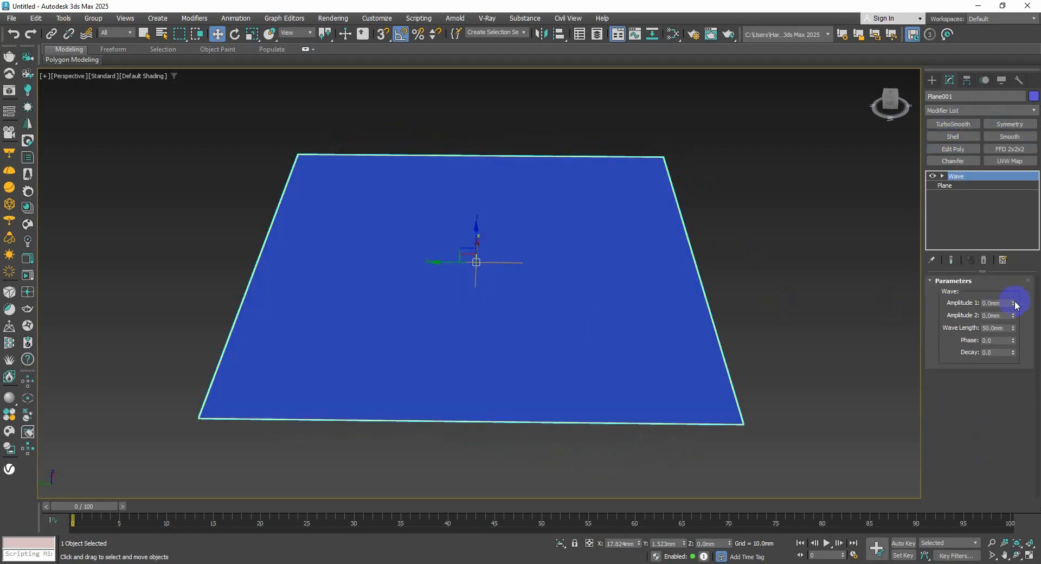
Set the Wave modifier's Amplitude 1 and Amplitude 2 to 5 mm each.
left_click_drag(1013, 306, 991, 149)
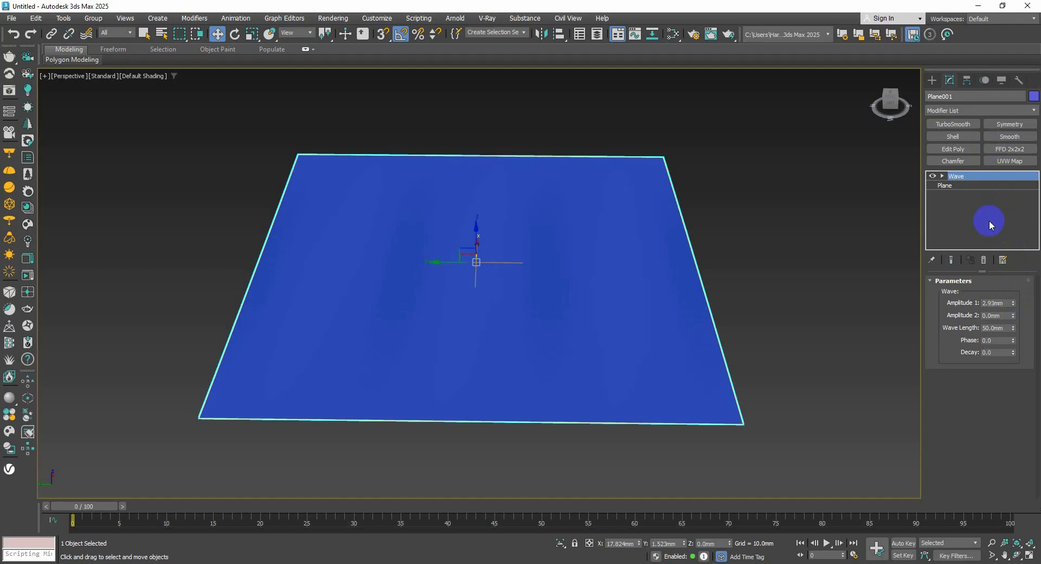
left_click_drag(1009, 305, 1009, 305)
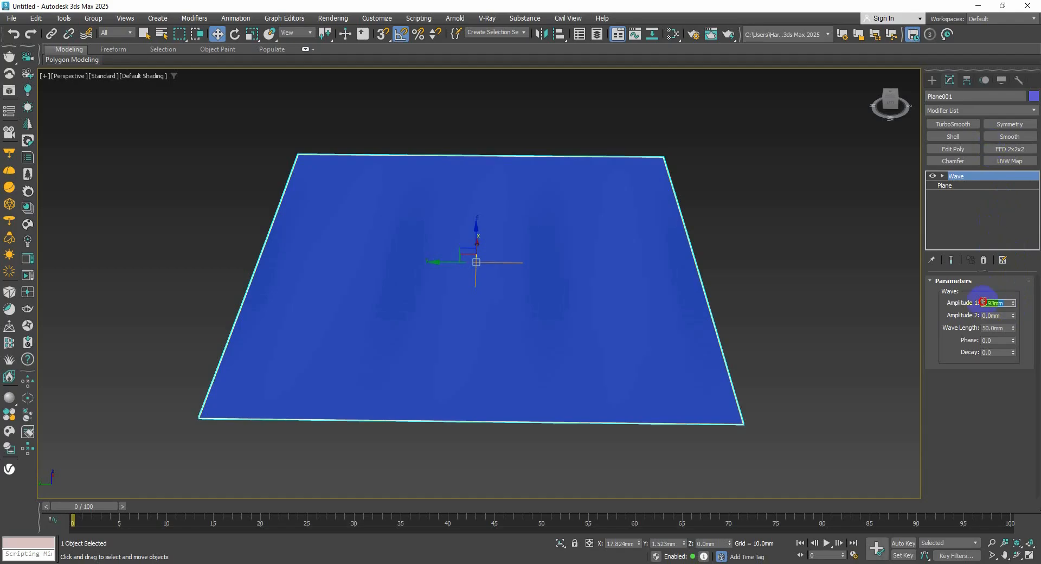
type("5")
key("Return")
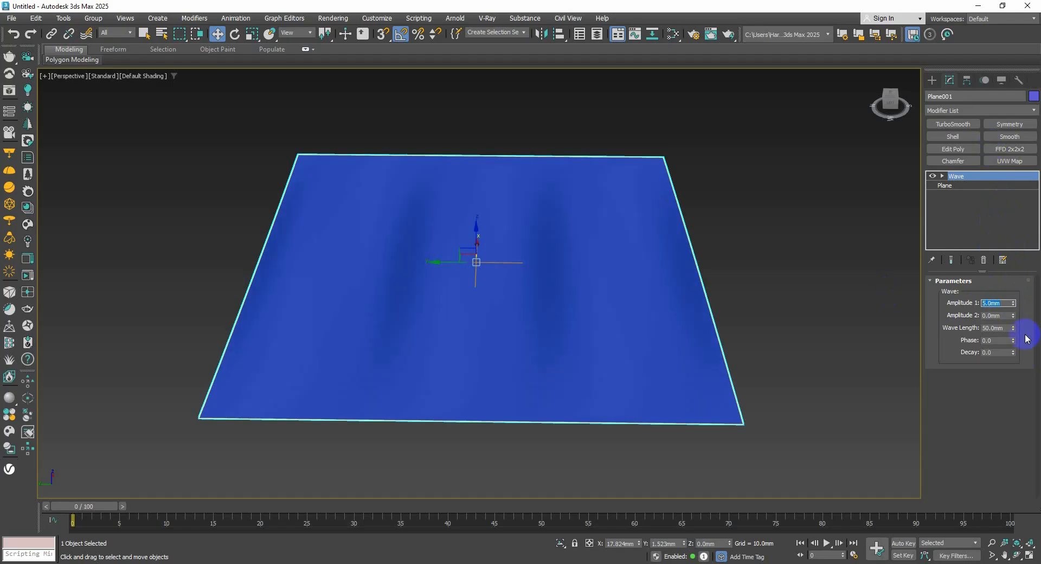
left_click(1005, 316)
type("5")
key("Return")
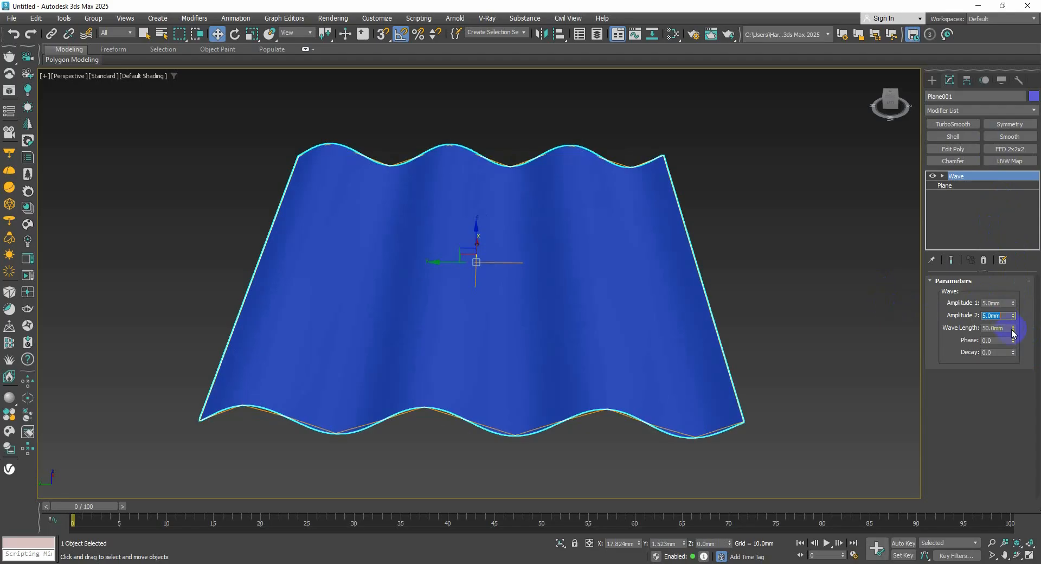
Shorten the wave length to 13.5 mm and lower Amplitude 2 to 2.45 mm.
left_click_drag(1012, 331, 1018, 370)
middle_click_drag(683, 304, 658, 288, "alt")
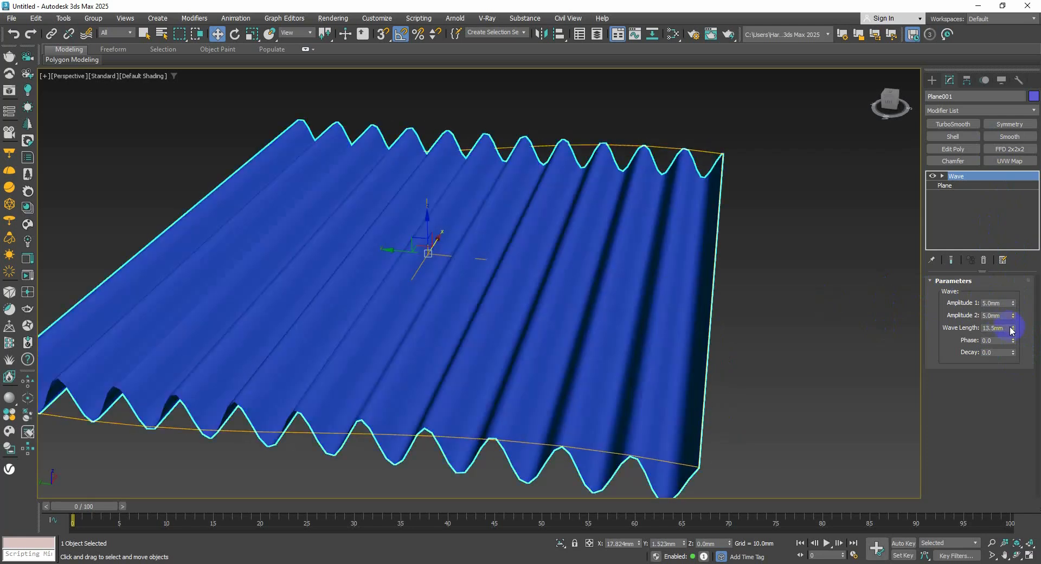
left_click_drag(1014, 317, 1013, 344)
Set the wave's Amplitude 1 to 4 mm, try 4 mm for Amplitude 2, and settle it at 2 mm.
left_click_drag(1005, 305, 940, 299)
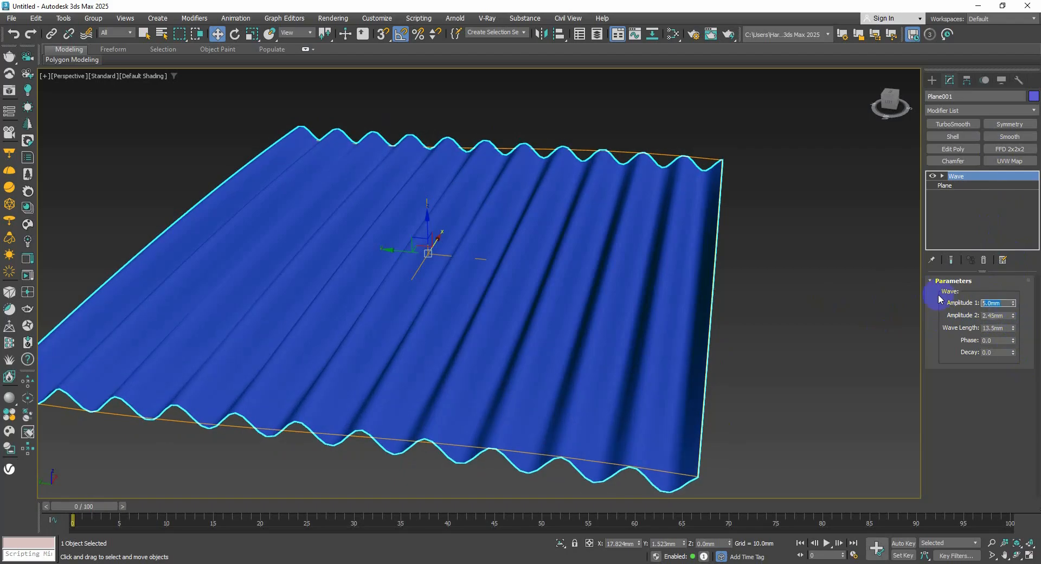
type("4")
key("Return")
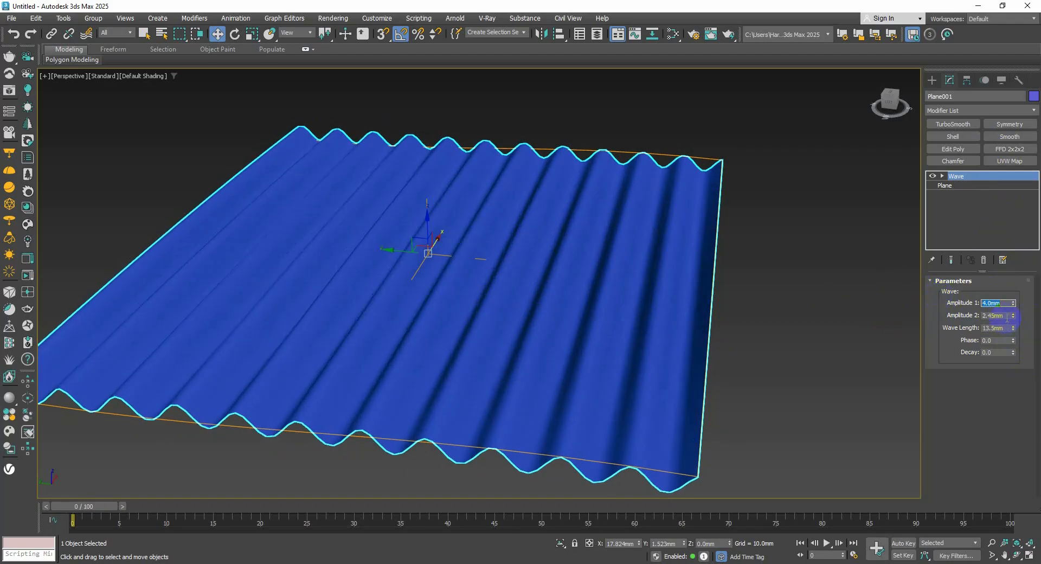
left_click_drag(1007, 318, 850, 300)
type("4")
key("Return")
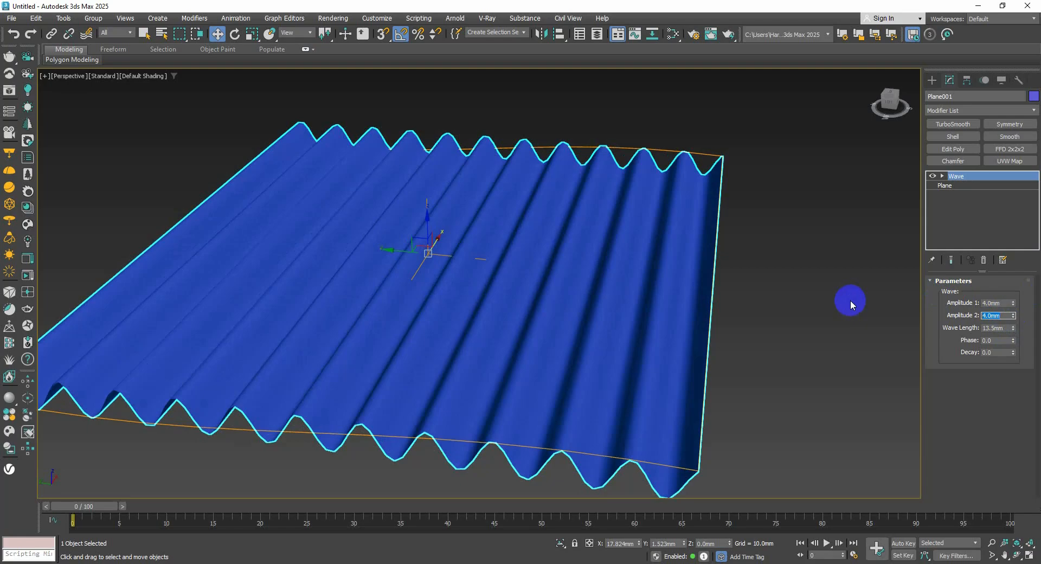
type("2")
key("Return")
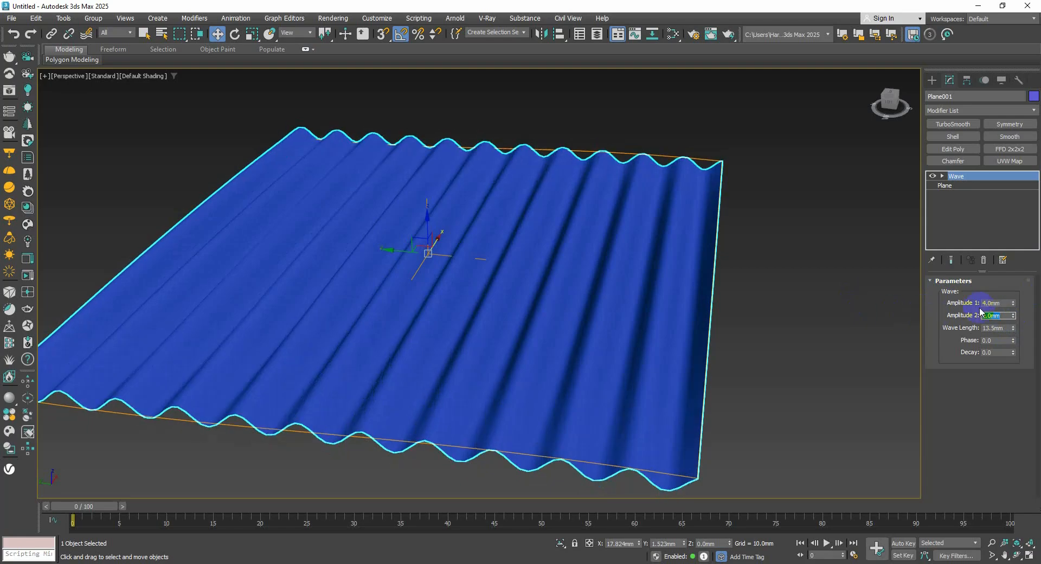
Set the Wave modifier's Amplitude 1 to 2 mm and lengthen the wave to 15.12 mm.
left_click_drag(1004, 300, 916, 291)
type("2")
key("Return")
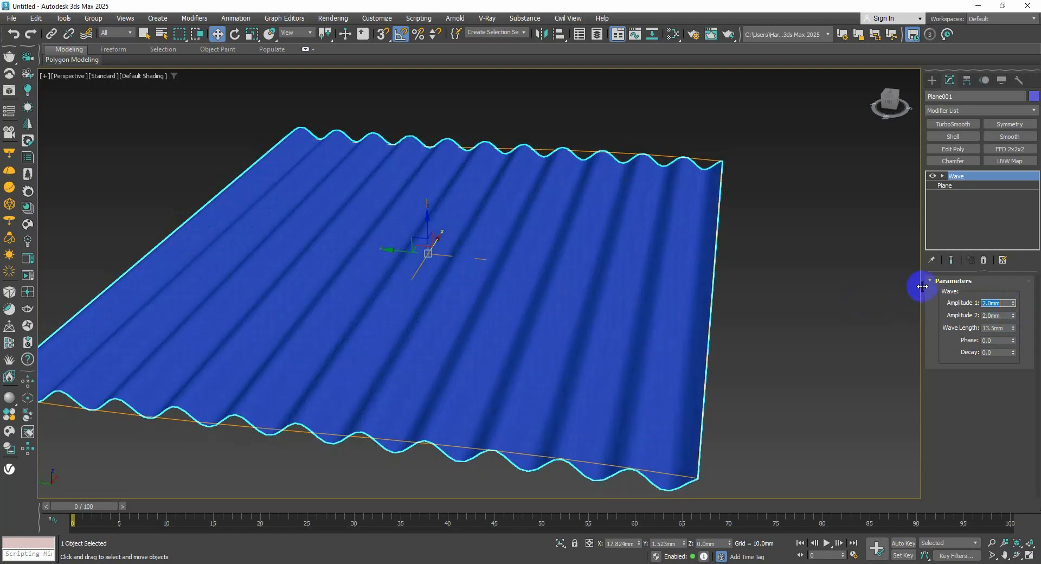
left_click_drag(1013, 328, 1015, 325)
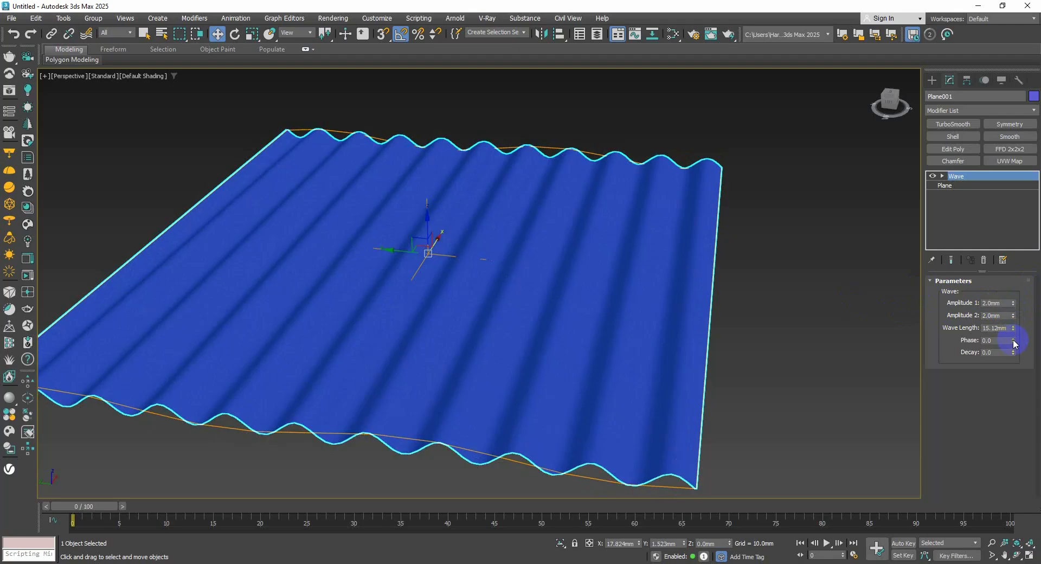
Shift the wave's Phase to 9.4 and try a Decay of 0.187 before resetting the decay to 0.
left_click_drag(1014, 342, 1004, 293)
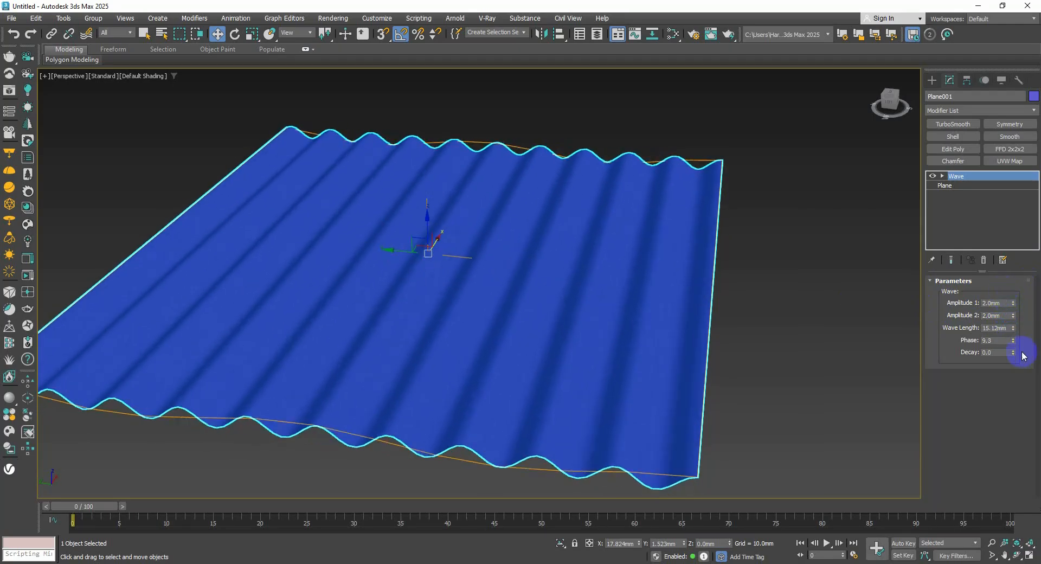
left_click_drag(1015, 355, 995, 247)
scroll(695, 326, "down", 5)
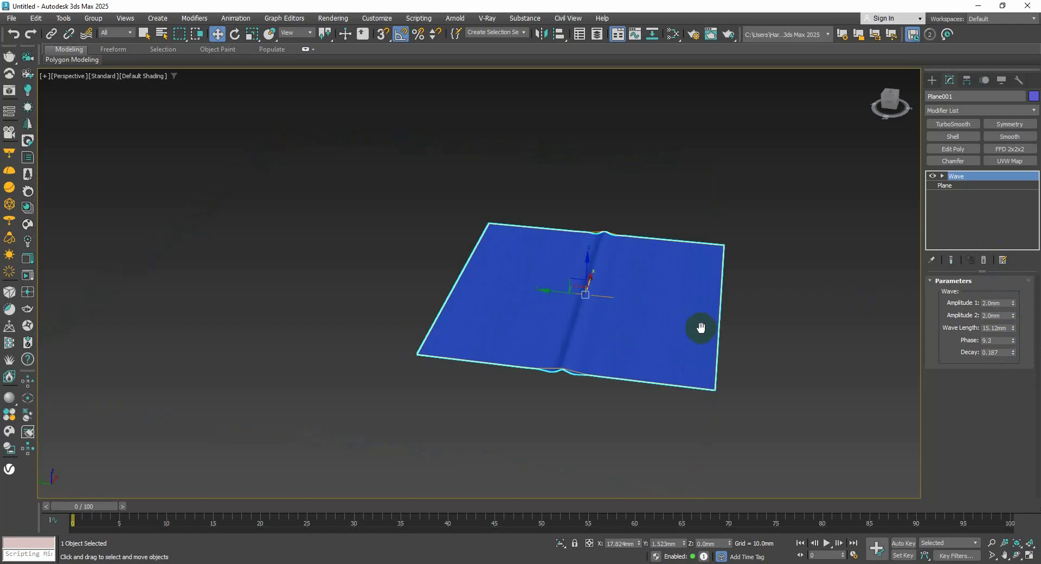
scroll(664, 319, "up", 5)
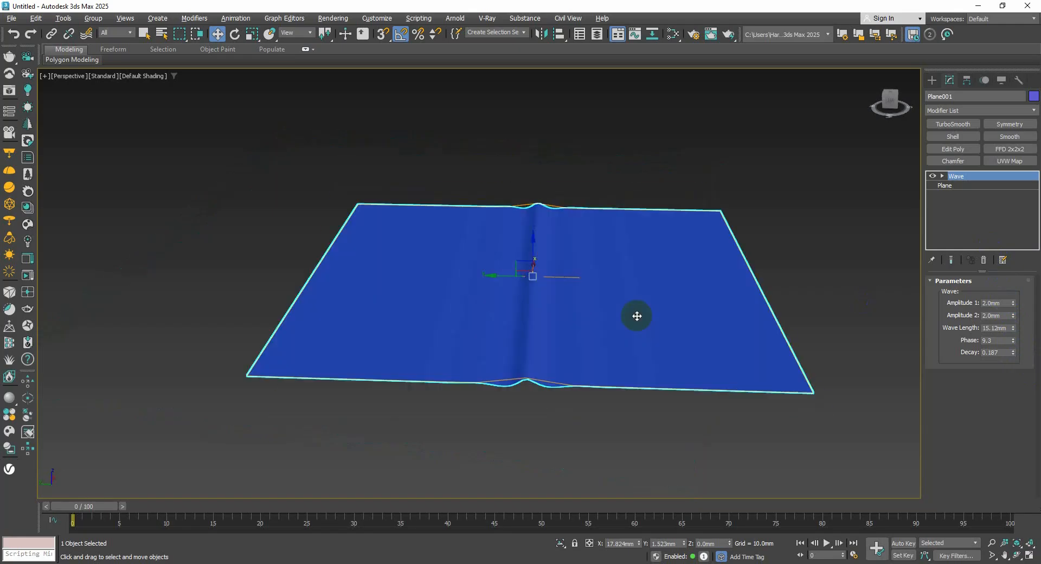
scroll(638, 321, "up", 2)
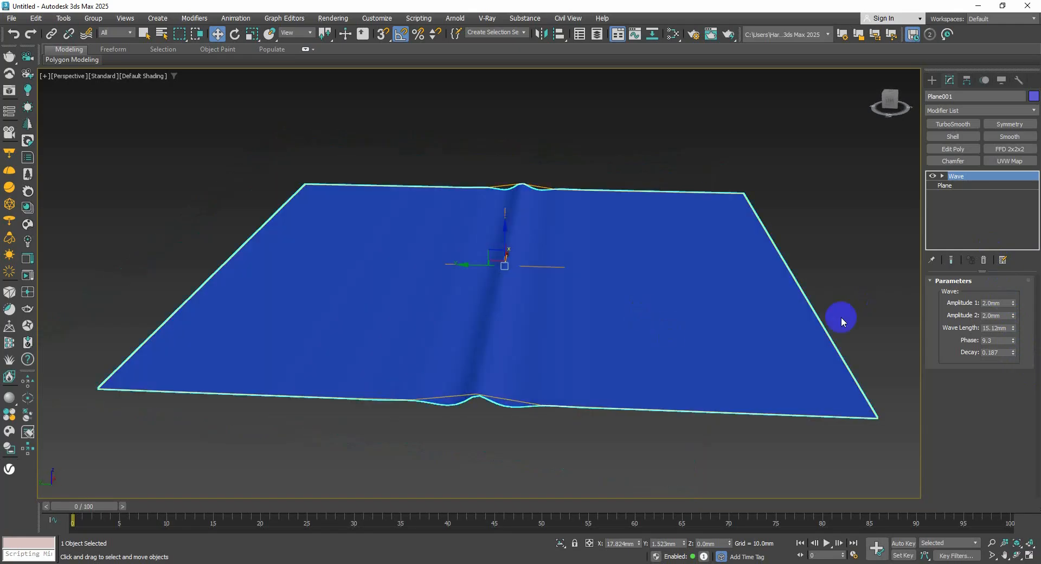
middle_click_drag(829, 379, 685, 344)
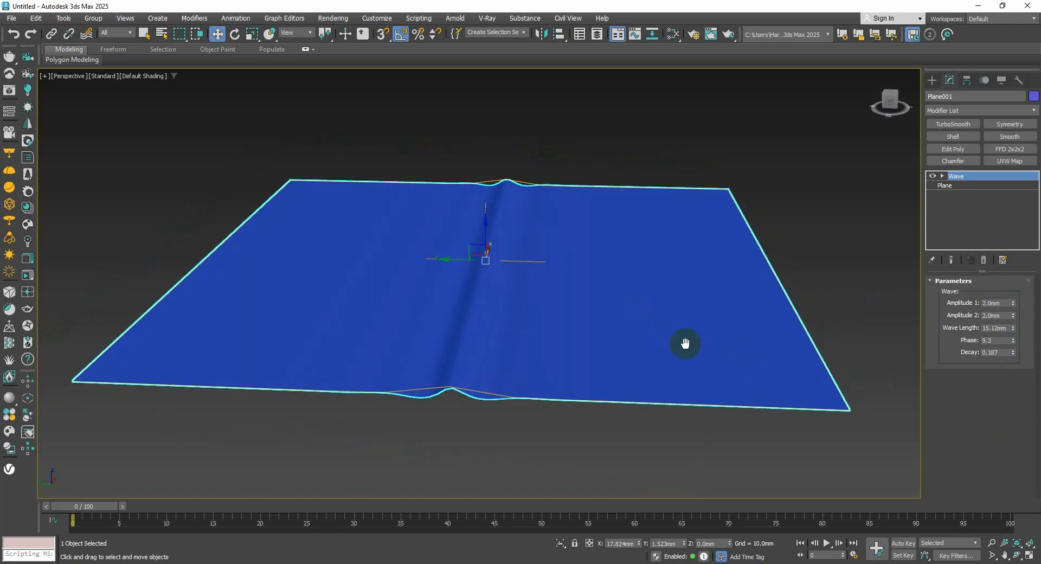
right_click(1012, 353)
left_click(1014, 339)
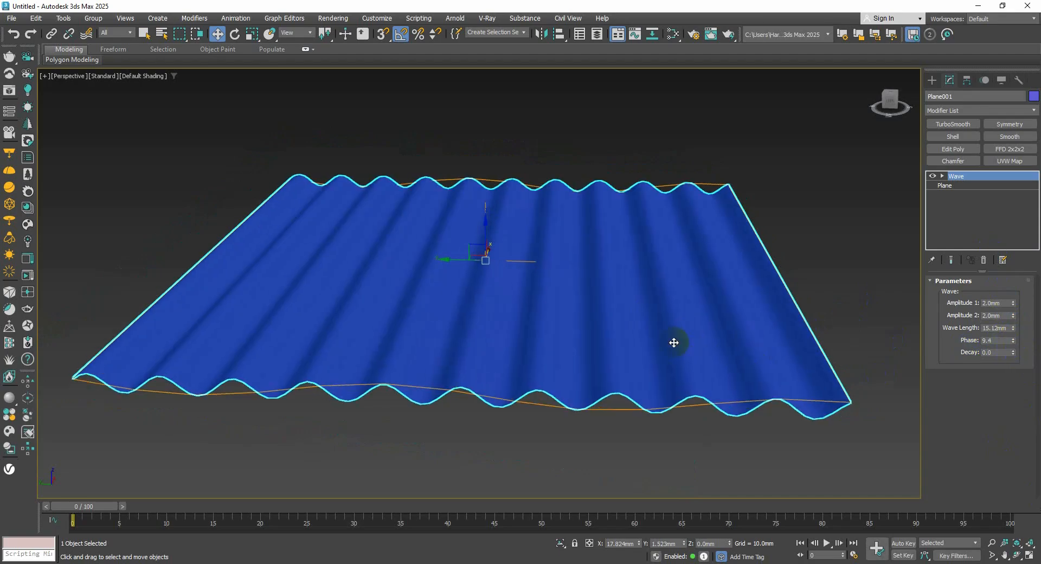
Remove the Wave modifier from the plane, leaving only the base Plane in the modifier stack.
left_click(983, 261)
scroll(631, 303, "down", 5)
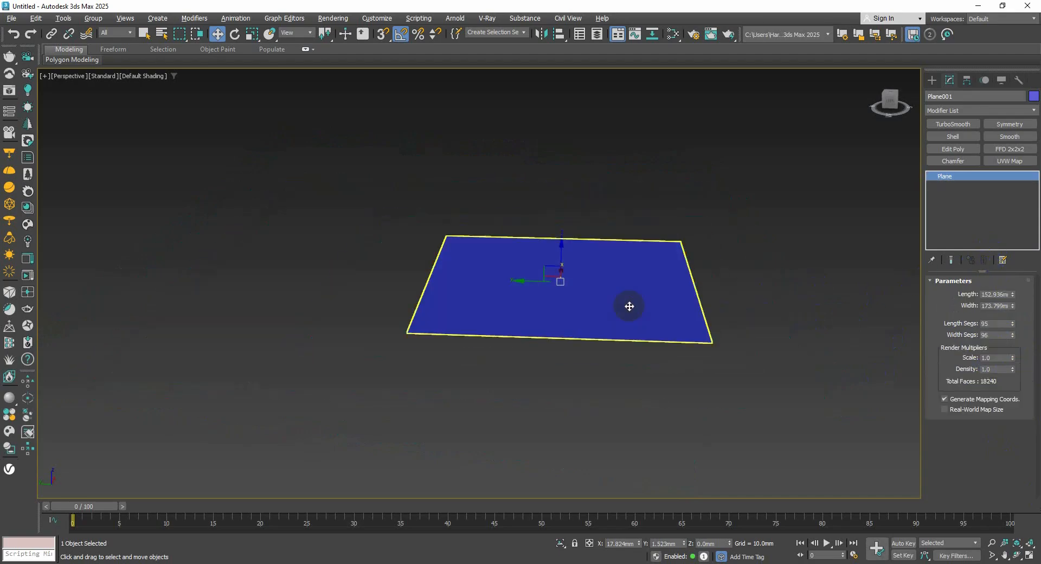
middle_click_drag(628, 304, 604, 305, "alt")
scroll(562, 335, "up", 3)
scroll(600, 306, "up", 2)
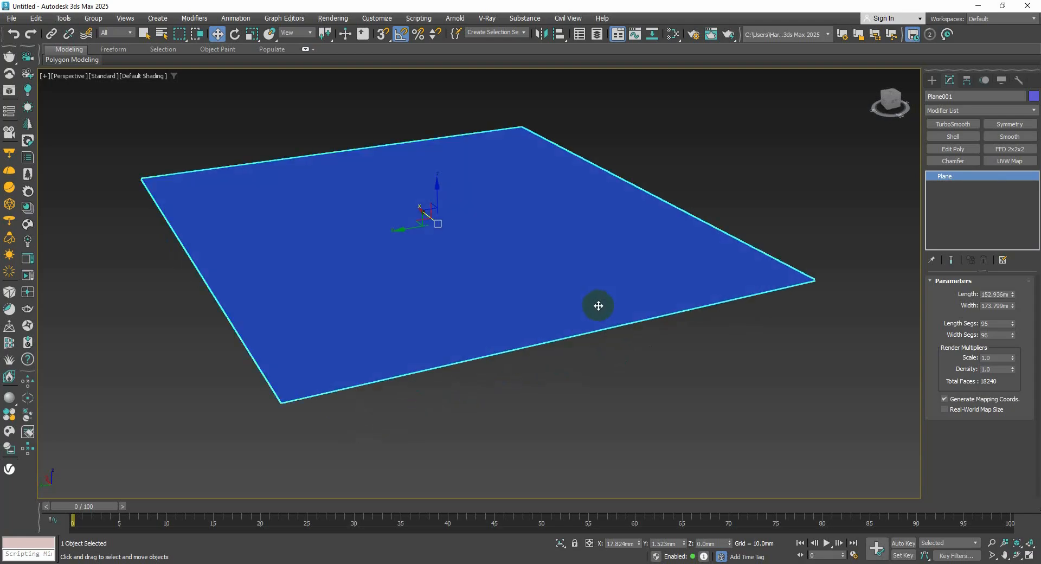